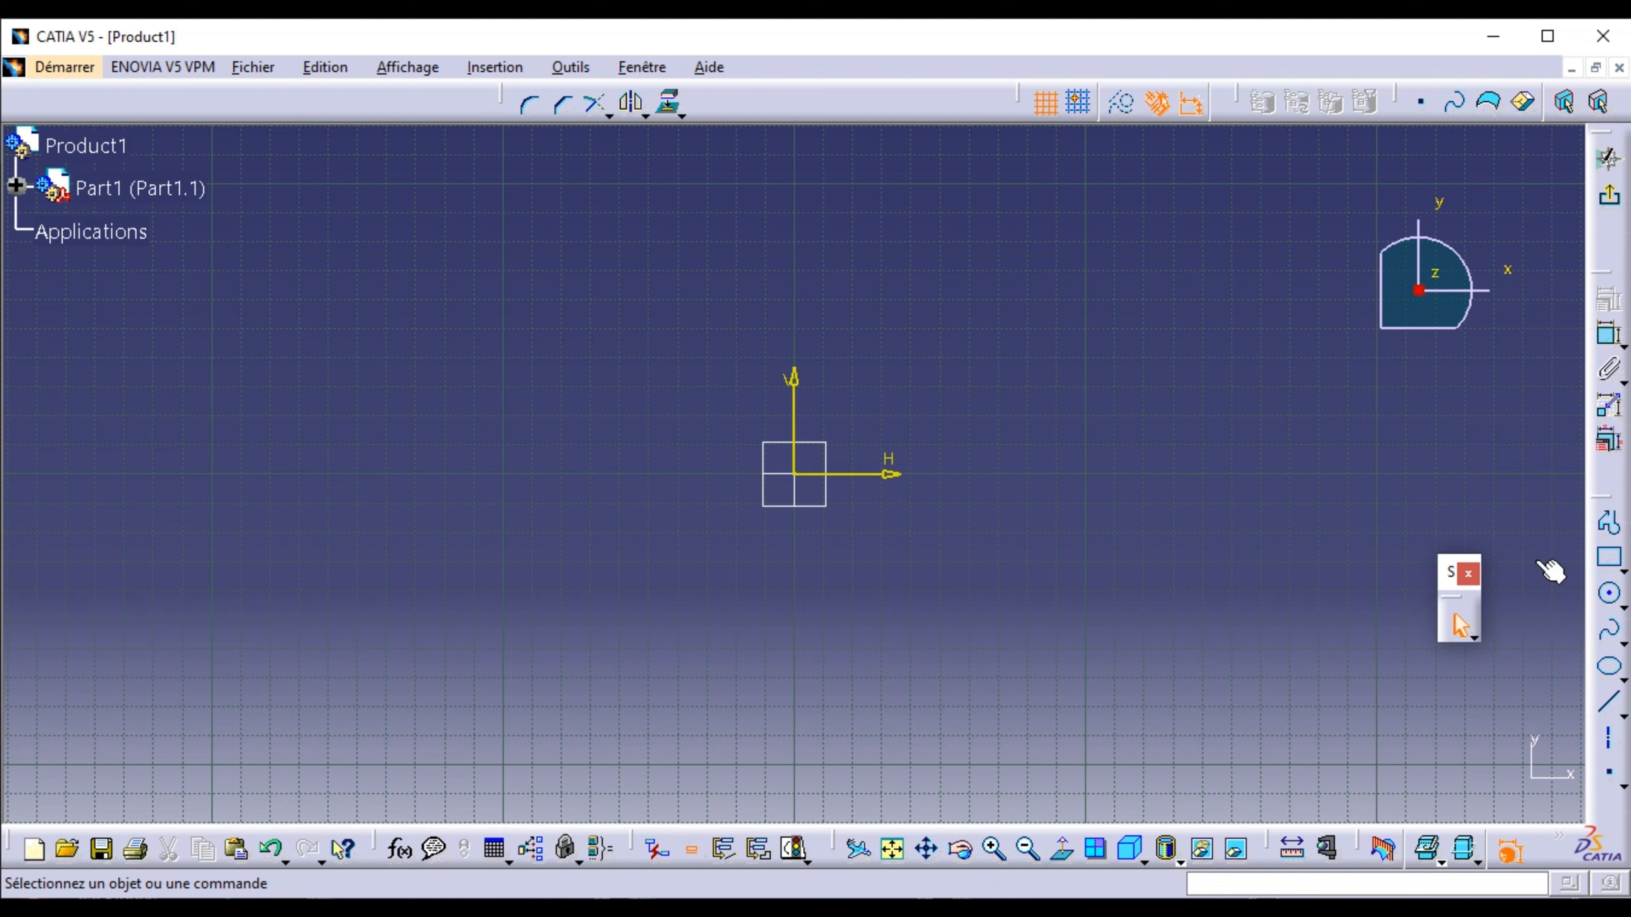
- Sketch a circle centred on the sketch origin with a radius of about 20 mm
{"action": "left_click", "coordinate": [1612, 598]}
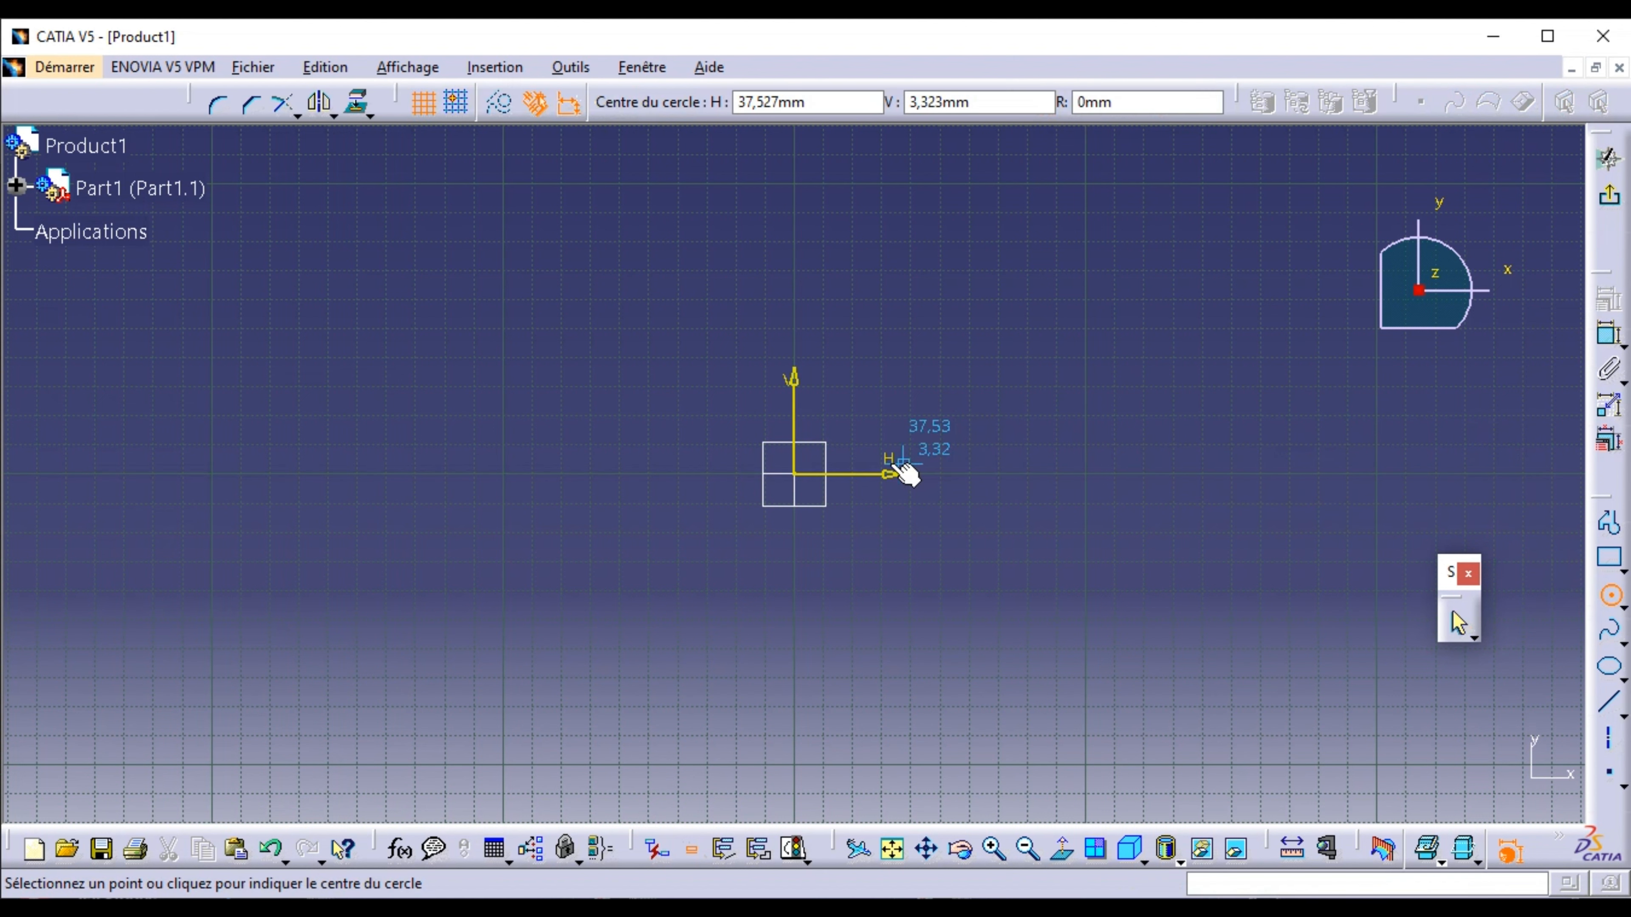
{"action": "left_click", "coordinate": [795, 475]}
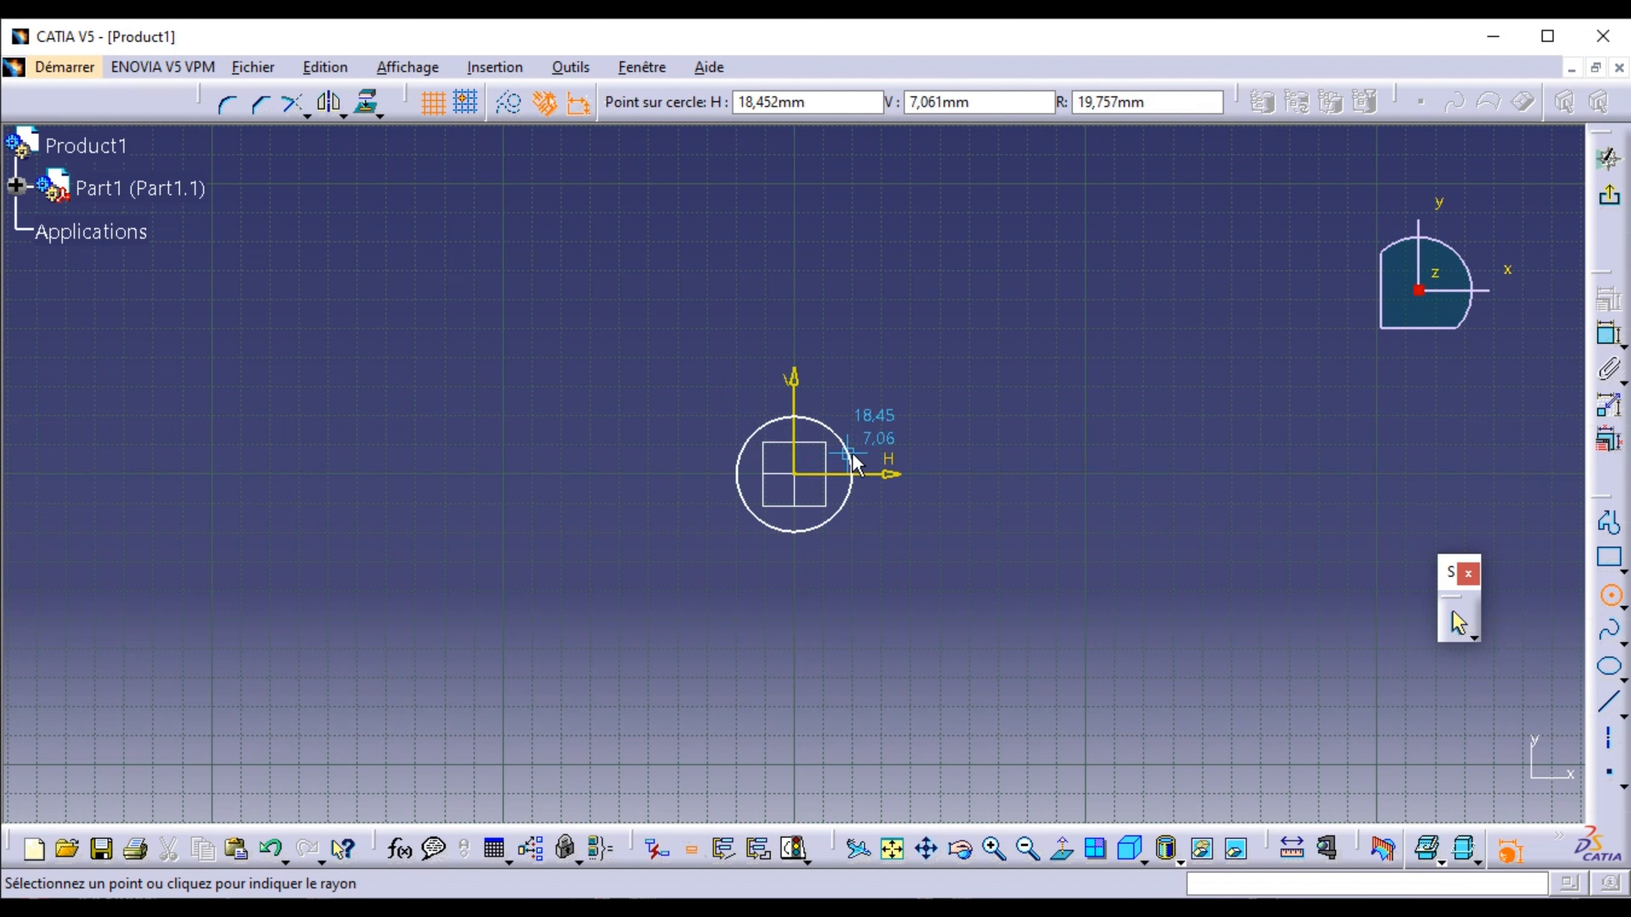
{"action": "left_click", "coordinate": [853, 452]}
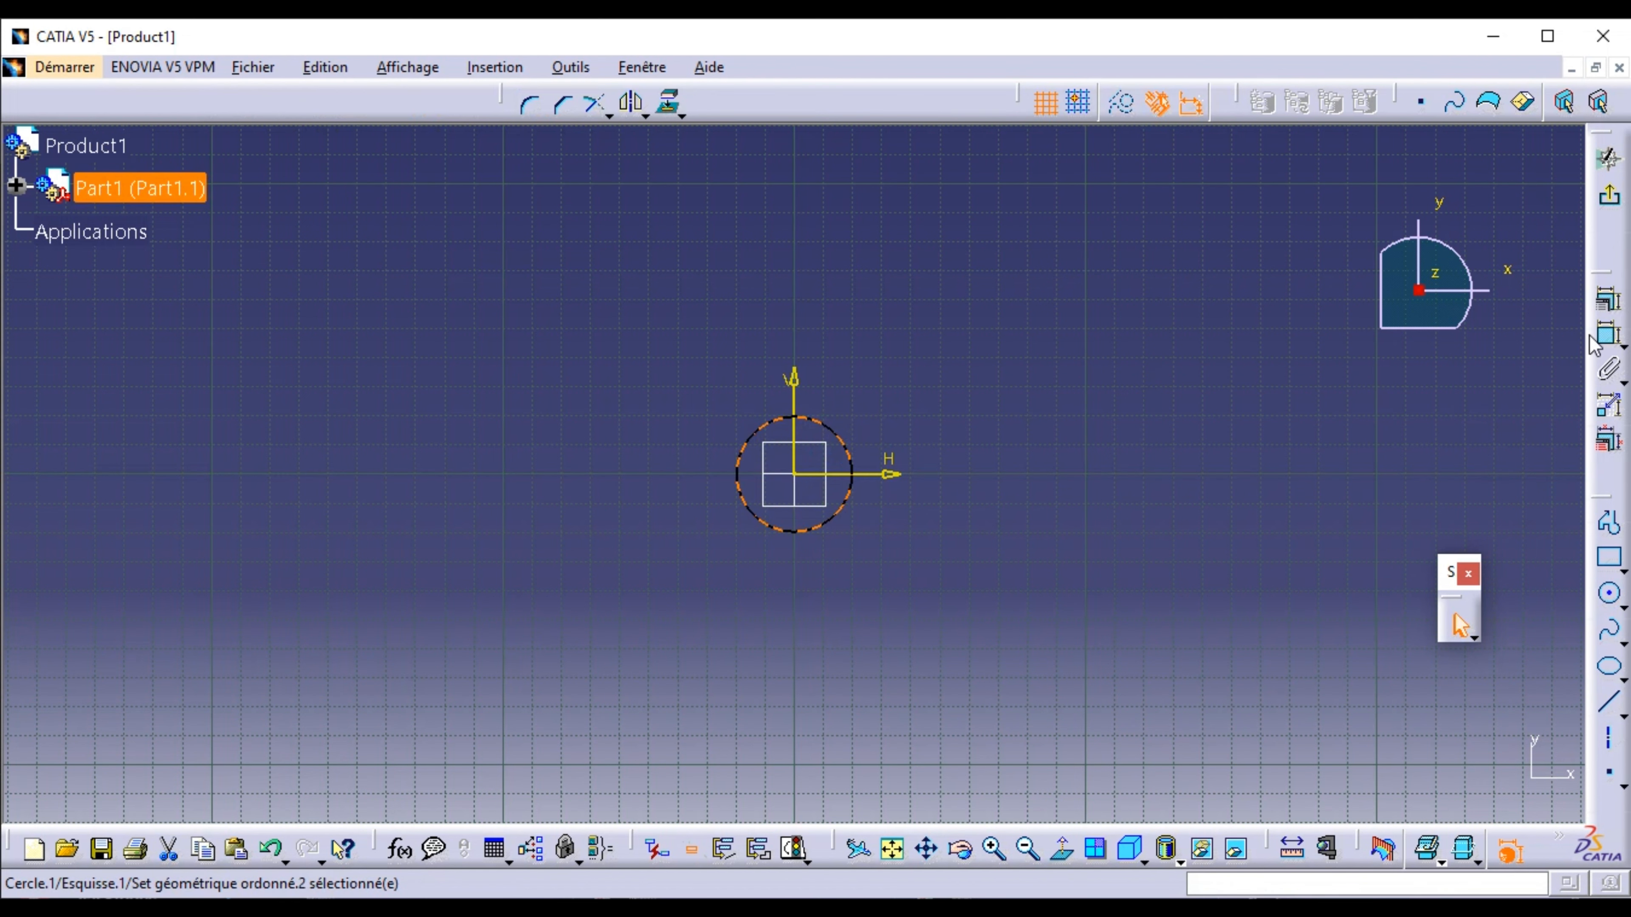
- Dimension the circle's diameter and set it to 15 mm
{"action": "left_click", "coordinate": [1606, 335]}
{"action": "left_click", "coordinate": [1207, 422]}
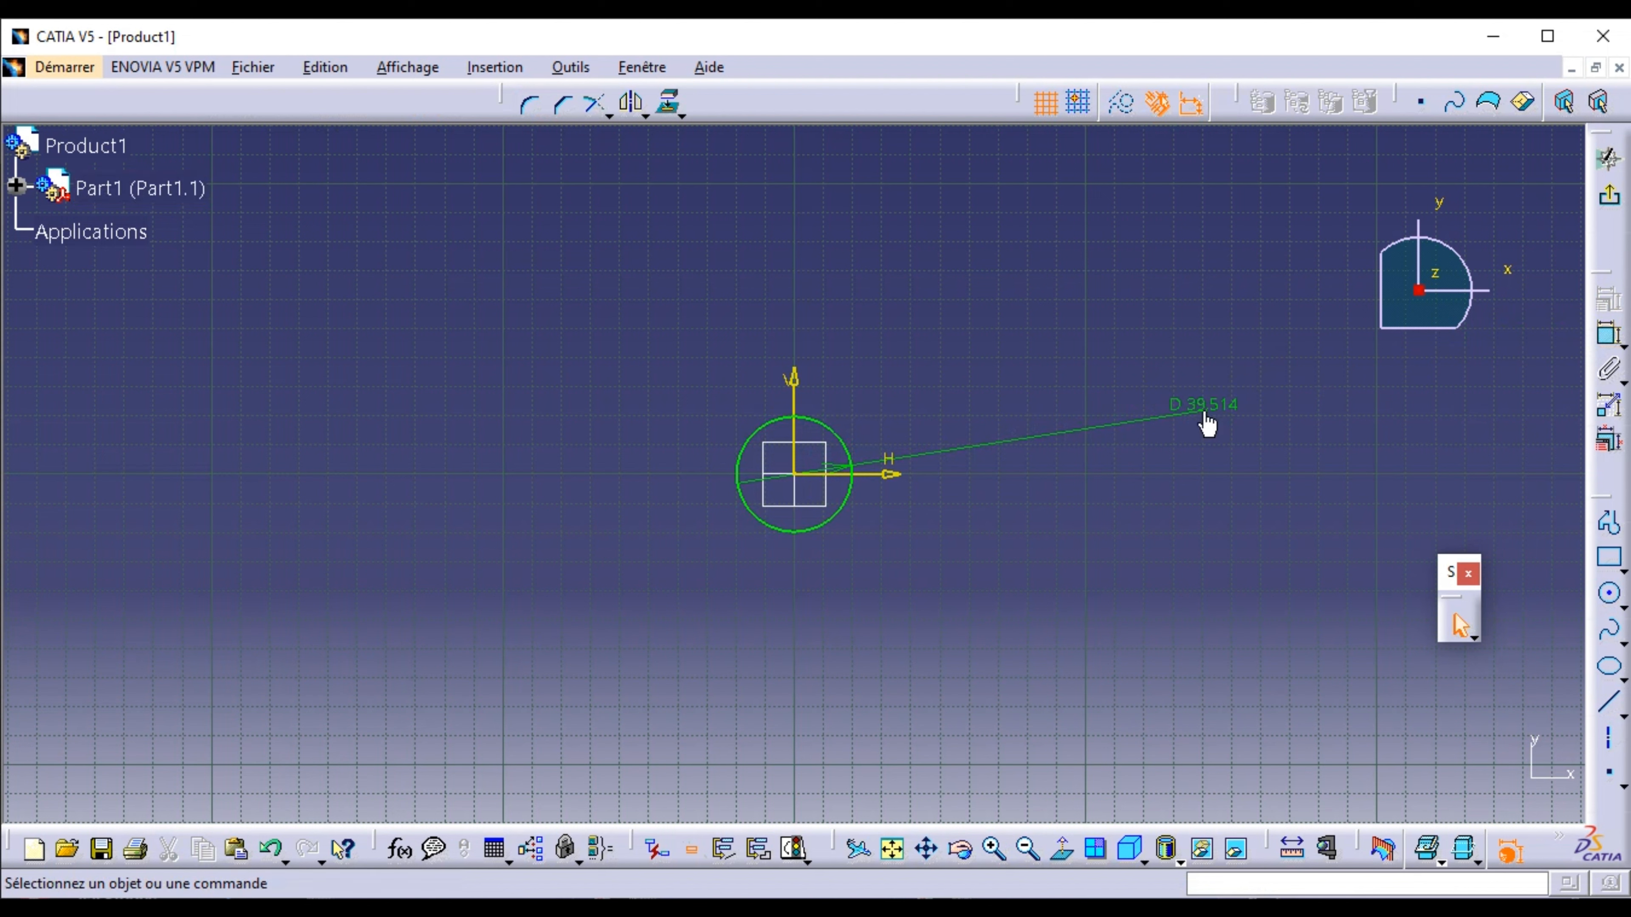
{"action": "double_click", "coordinate": [1207, 422]}
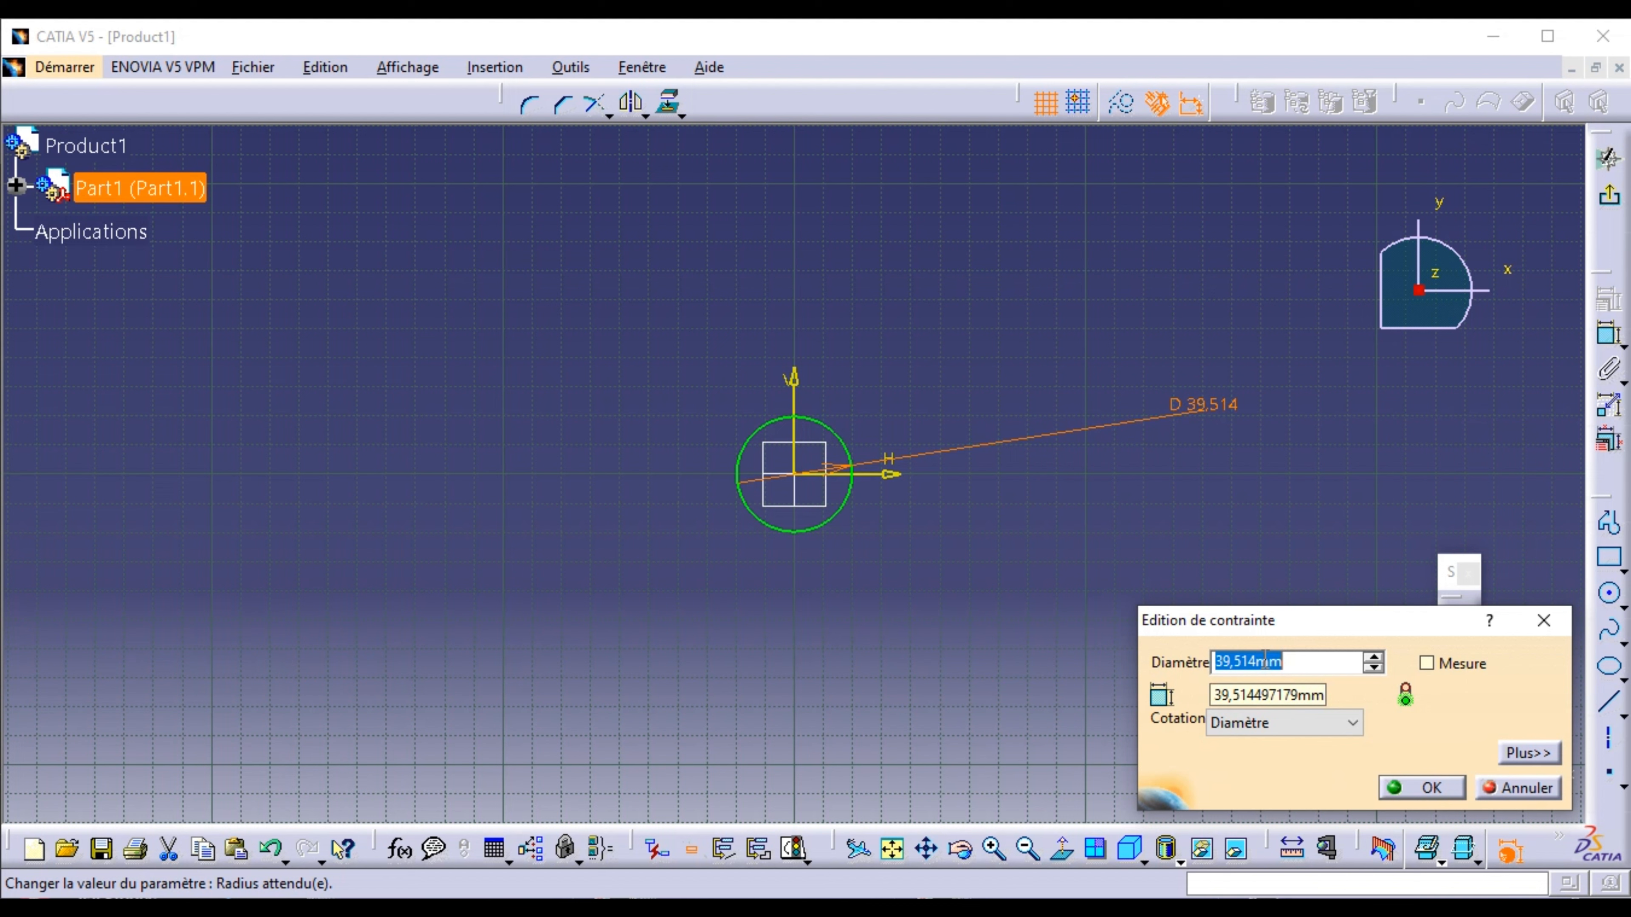
{"action": "type", "text": "&("}
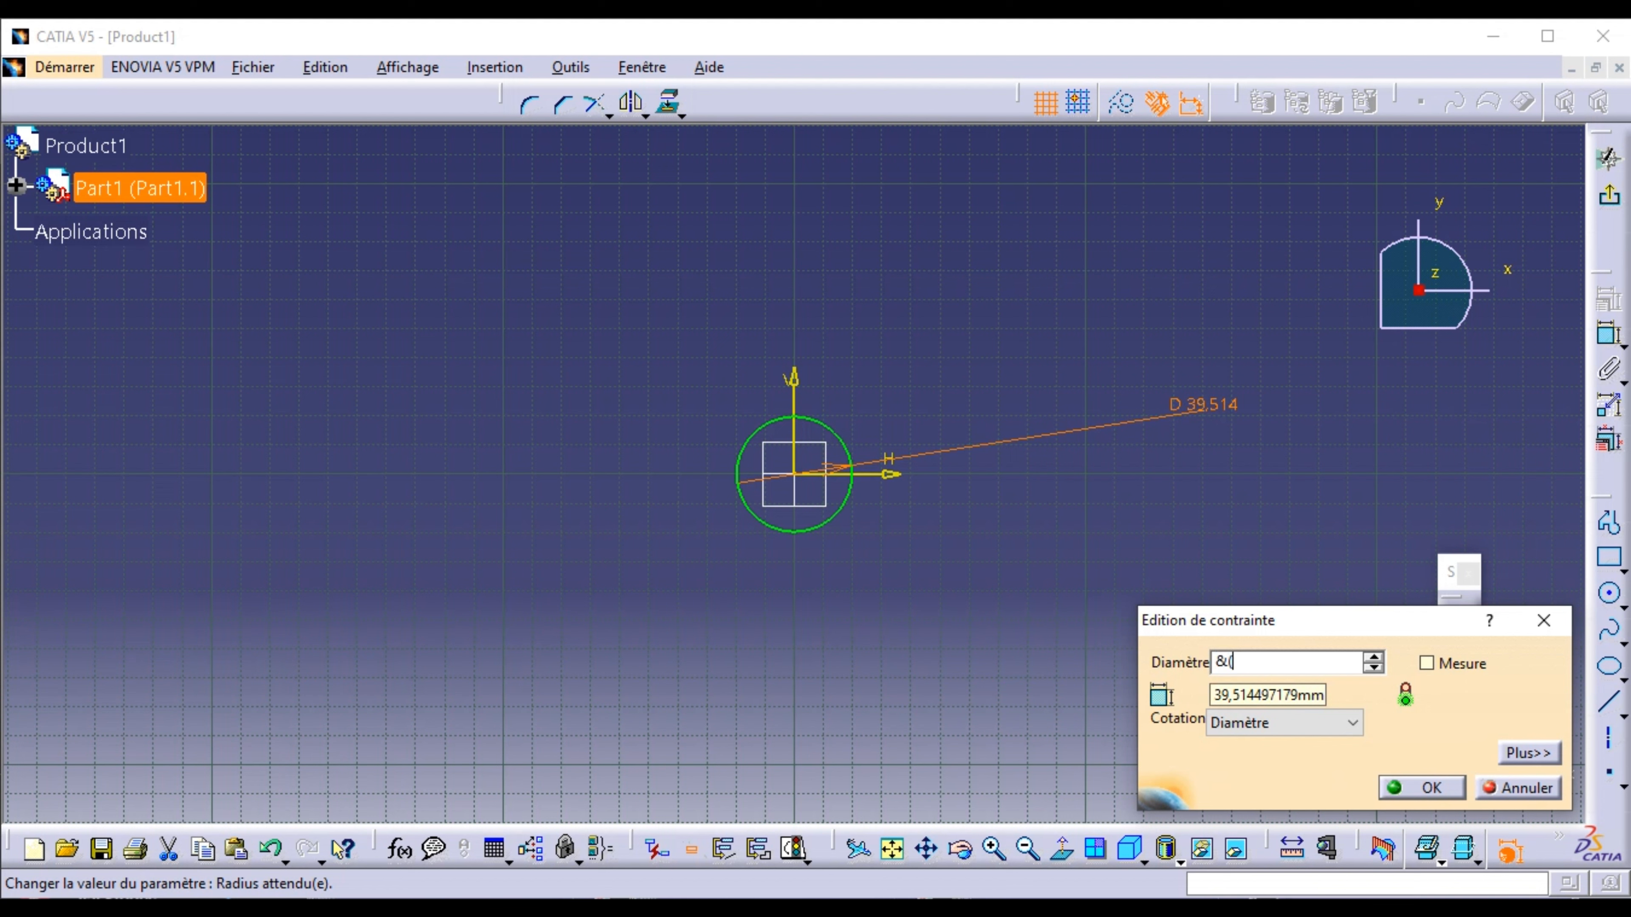
{"action": "key", "text": "super+space"}
{"action": "key", "text": "super+space"}
{"action": "left_click", "coordinate": [1421, 789]}
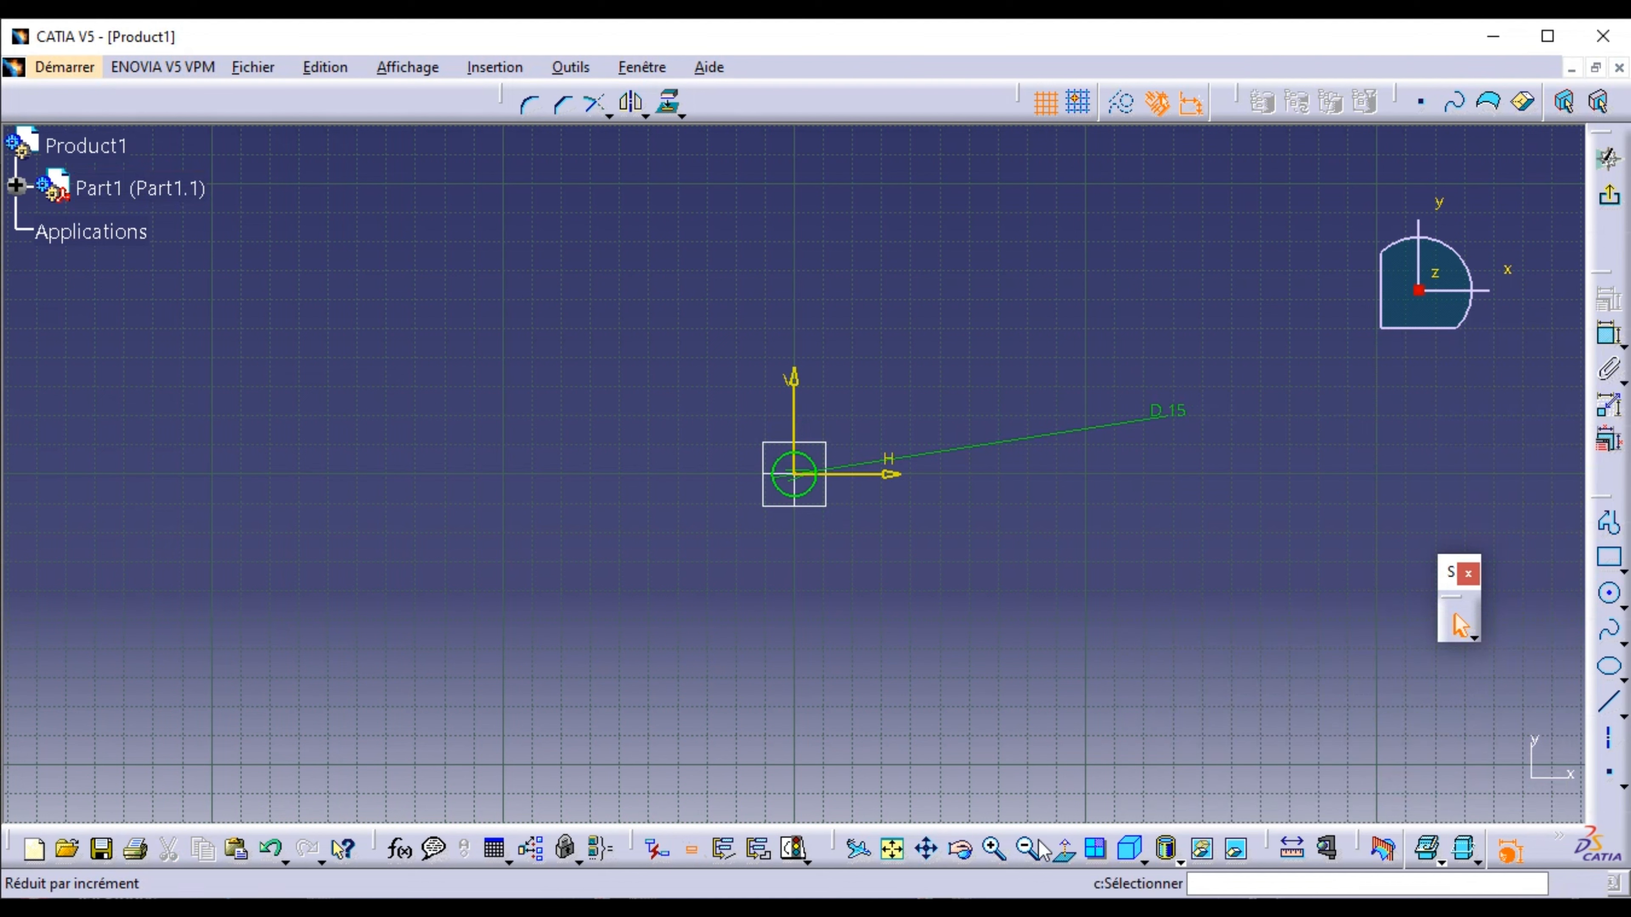
- Sketch a second, larger circle about 23 mm in diameter, concentric with the 15 mm circle at the origin
{"action": "left_click", "coordinate": [994, 849]}
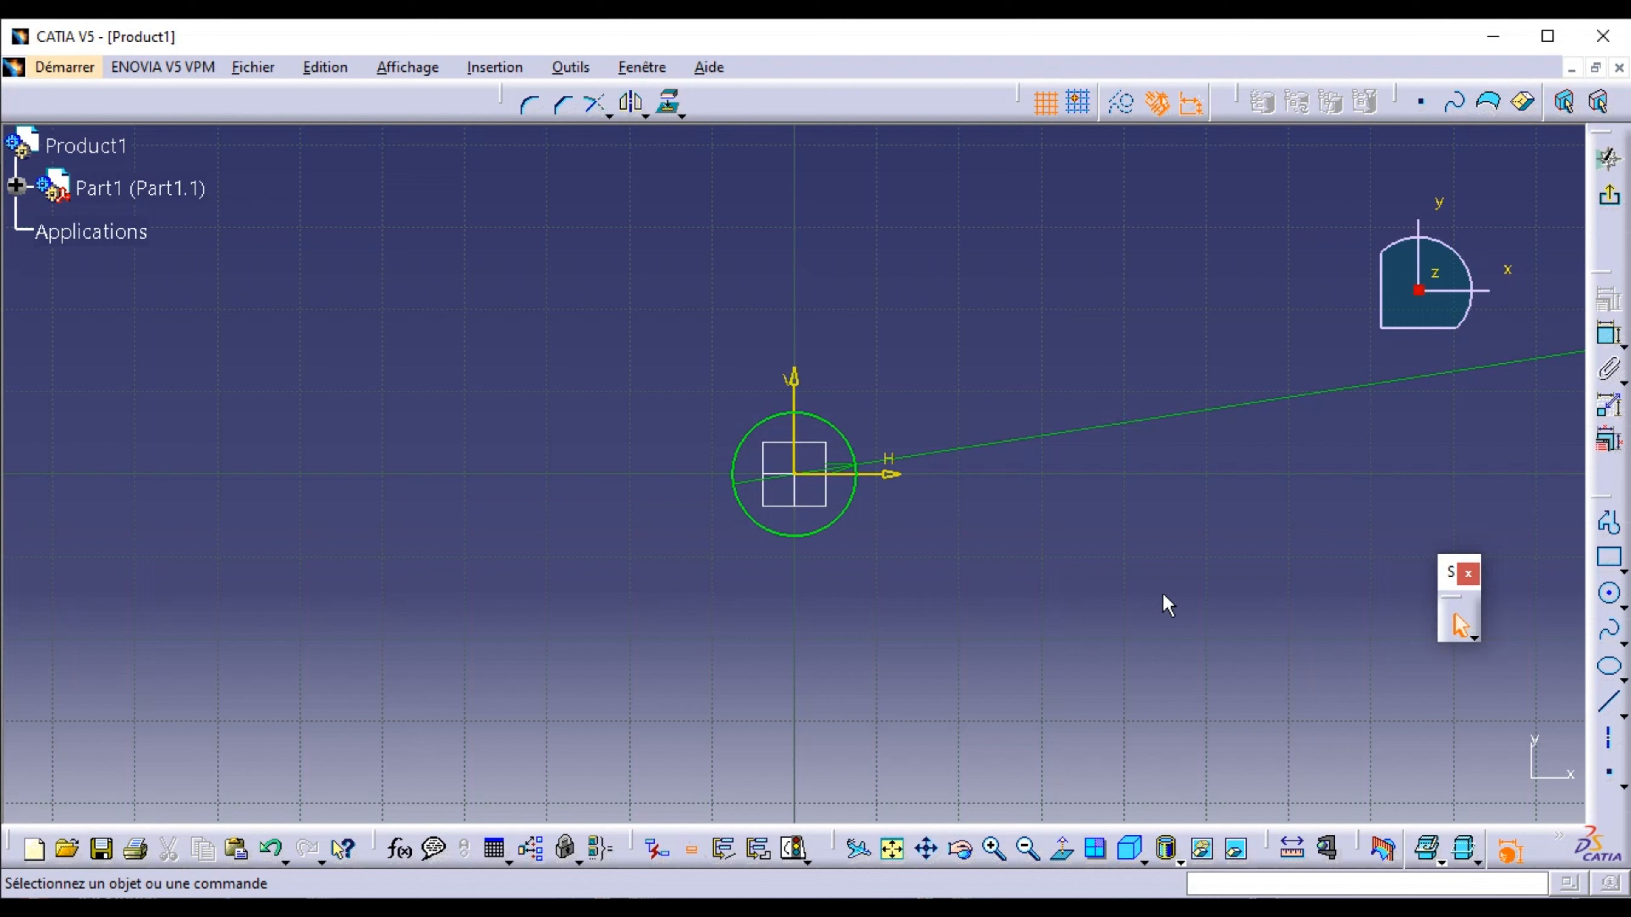
{"action": "left_click", "coordinate": [1609, 594]}
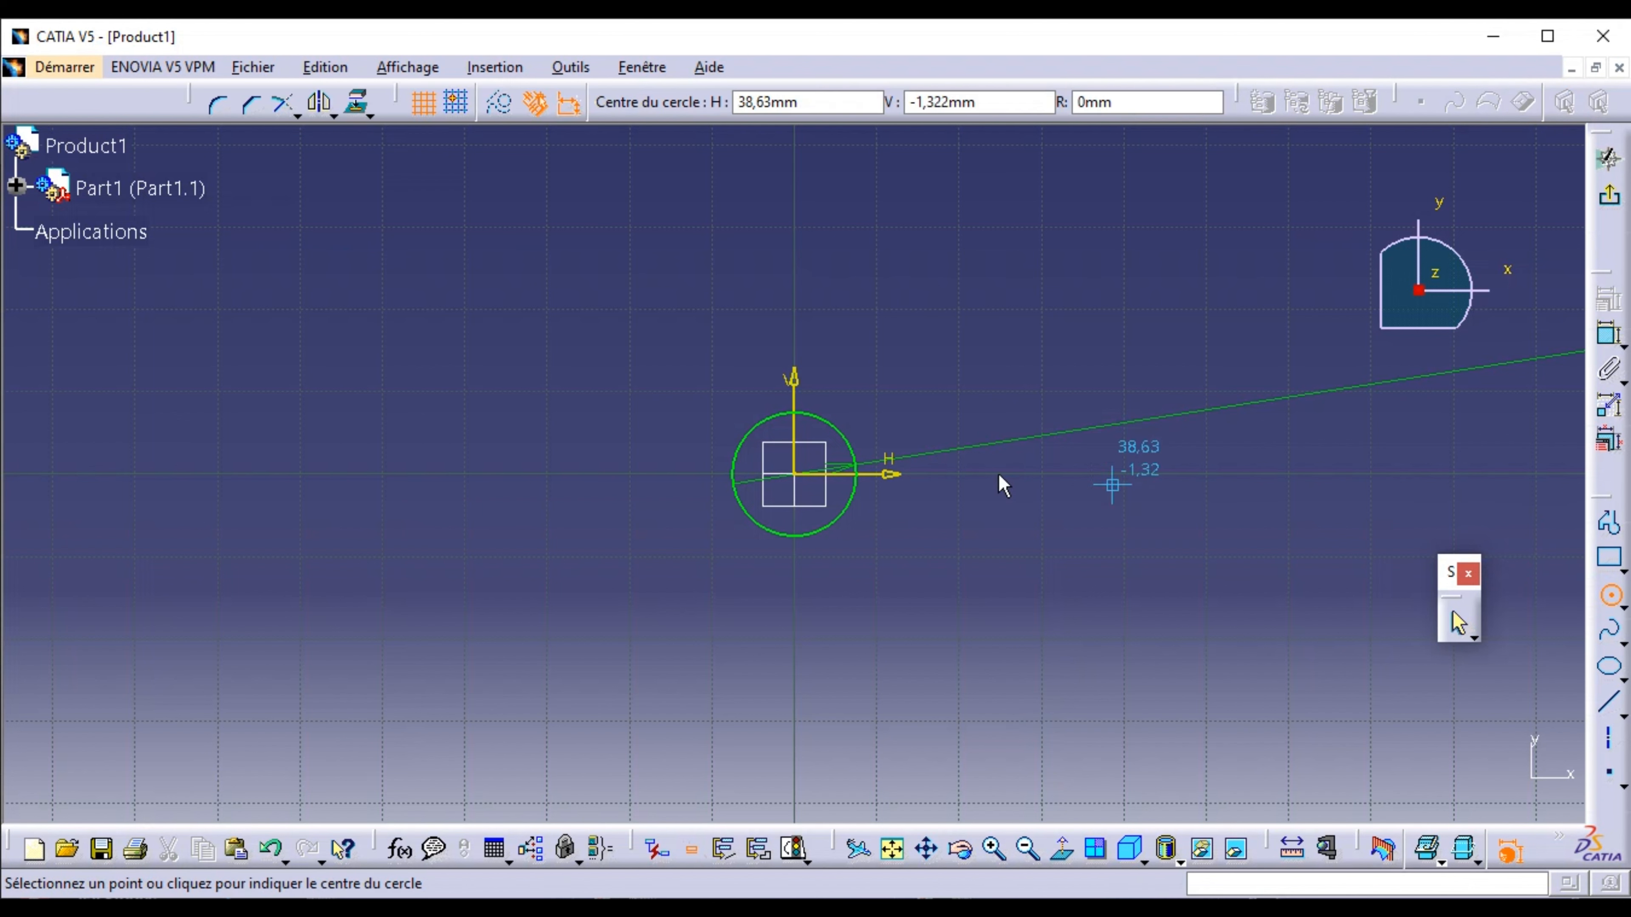
{"action": "left_click", "coordinate": [796, 474]}
{"action": "left_click", "coordinate": [887, 473]}
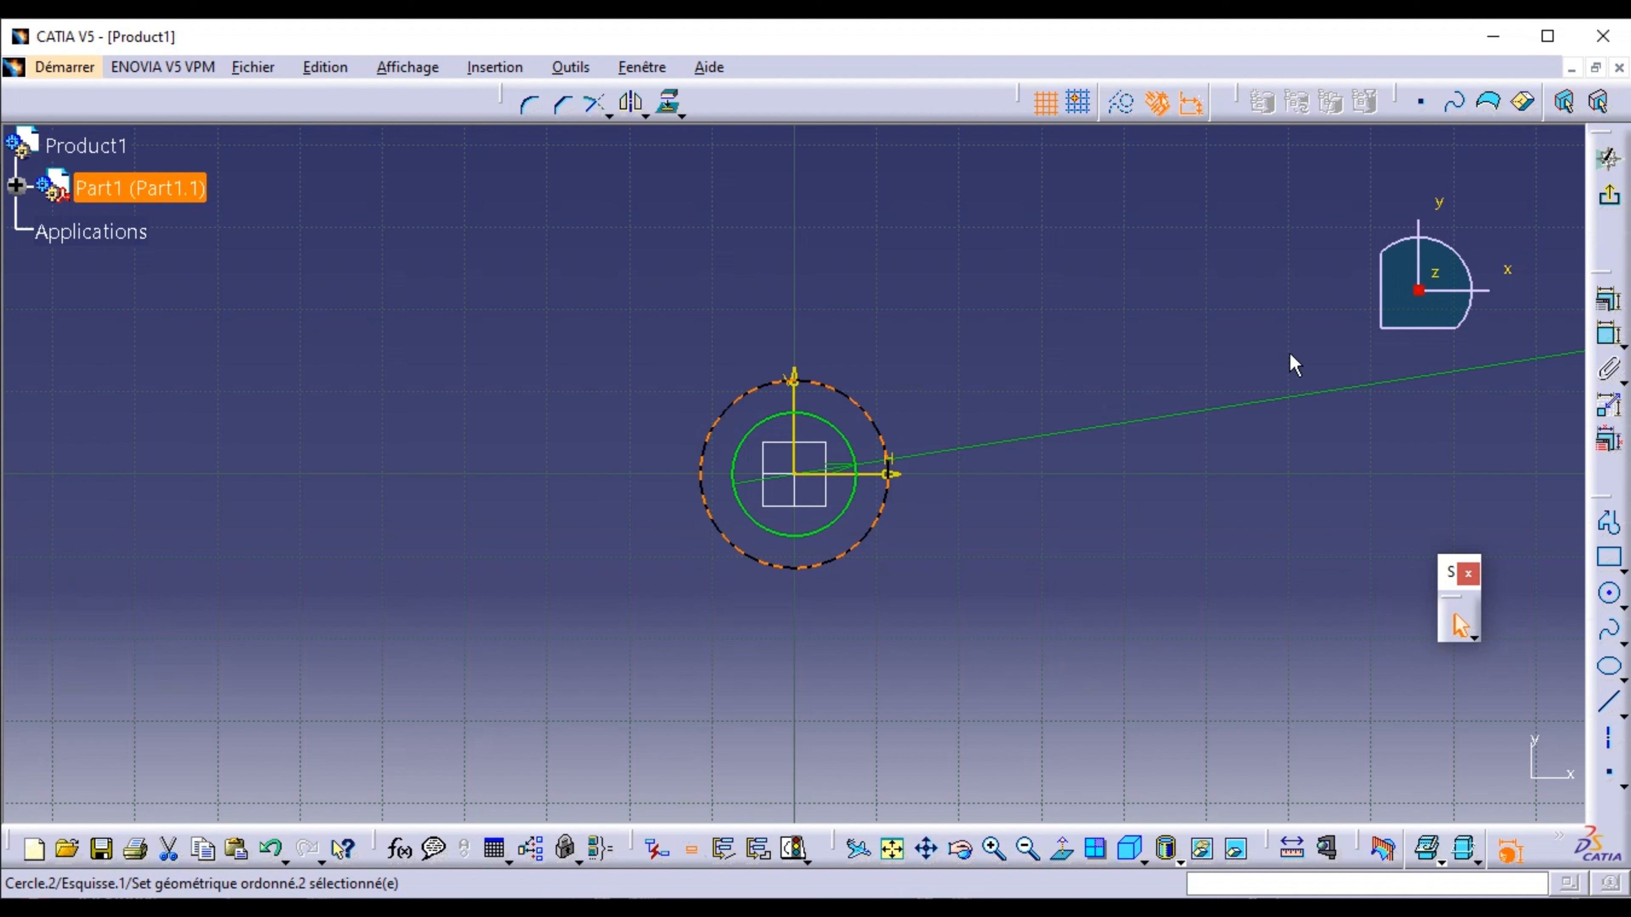
- Dimension the outer concentric circle as a radius (Rayon) and set it to 15 mm
{"action": "left_click", "coordinate": [1609, 334]}
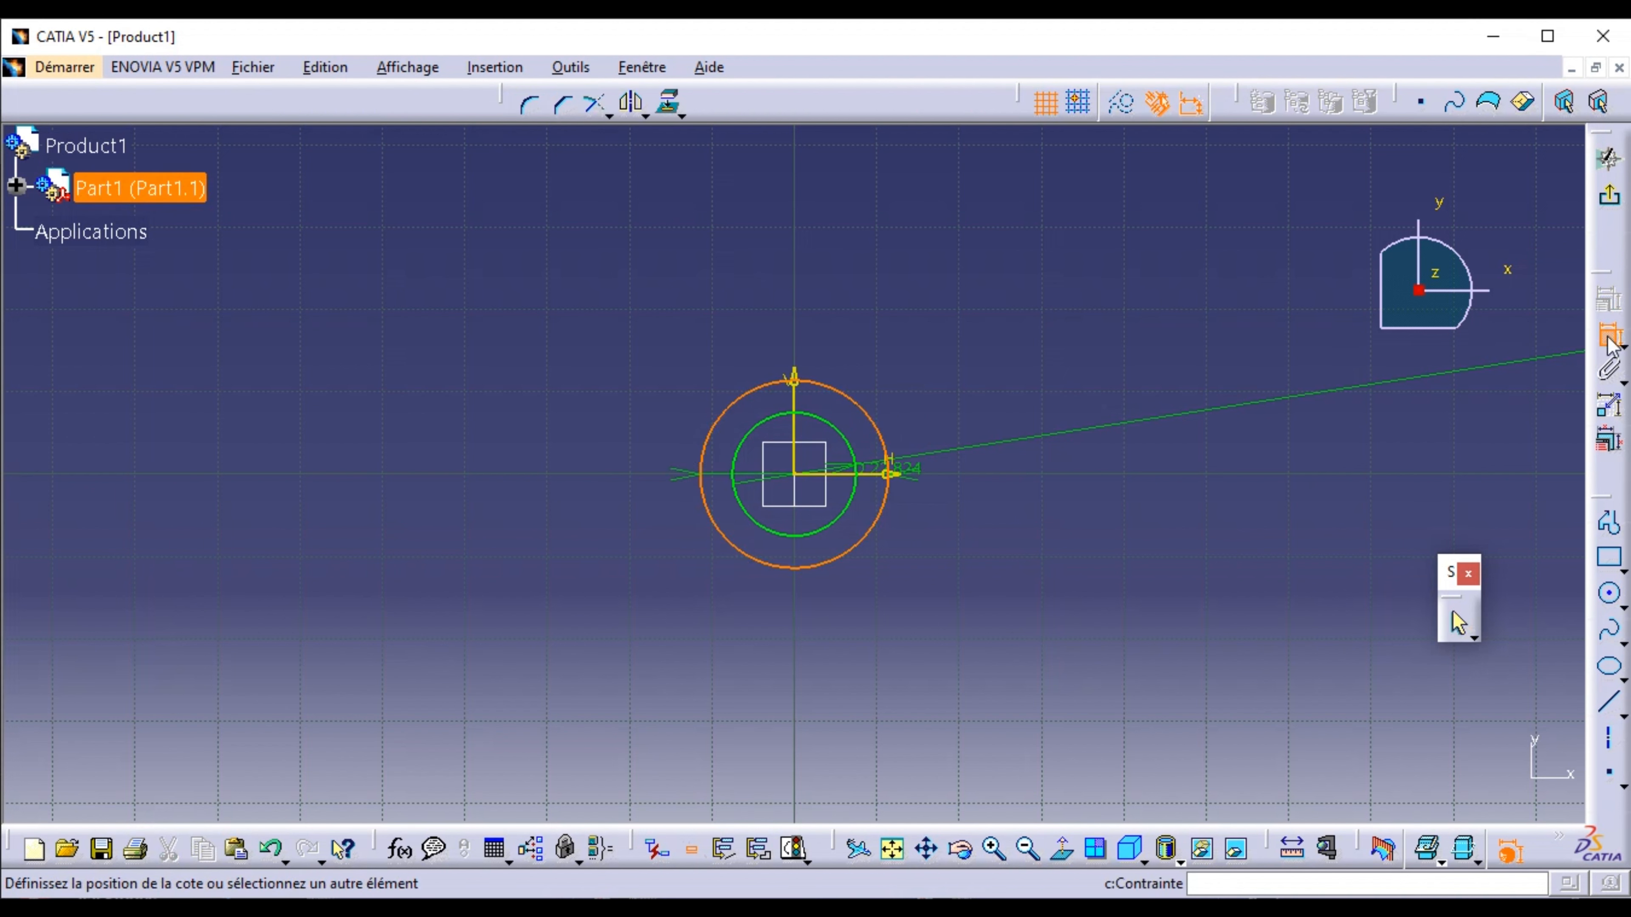
{"action": "left_click", "coordinate": [1195, 324]}
{"action": "double_click", "coordinate": [1194, 320]}
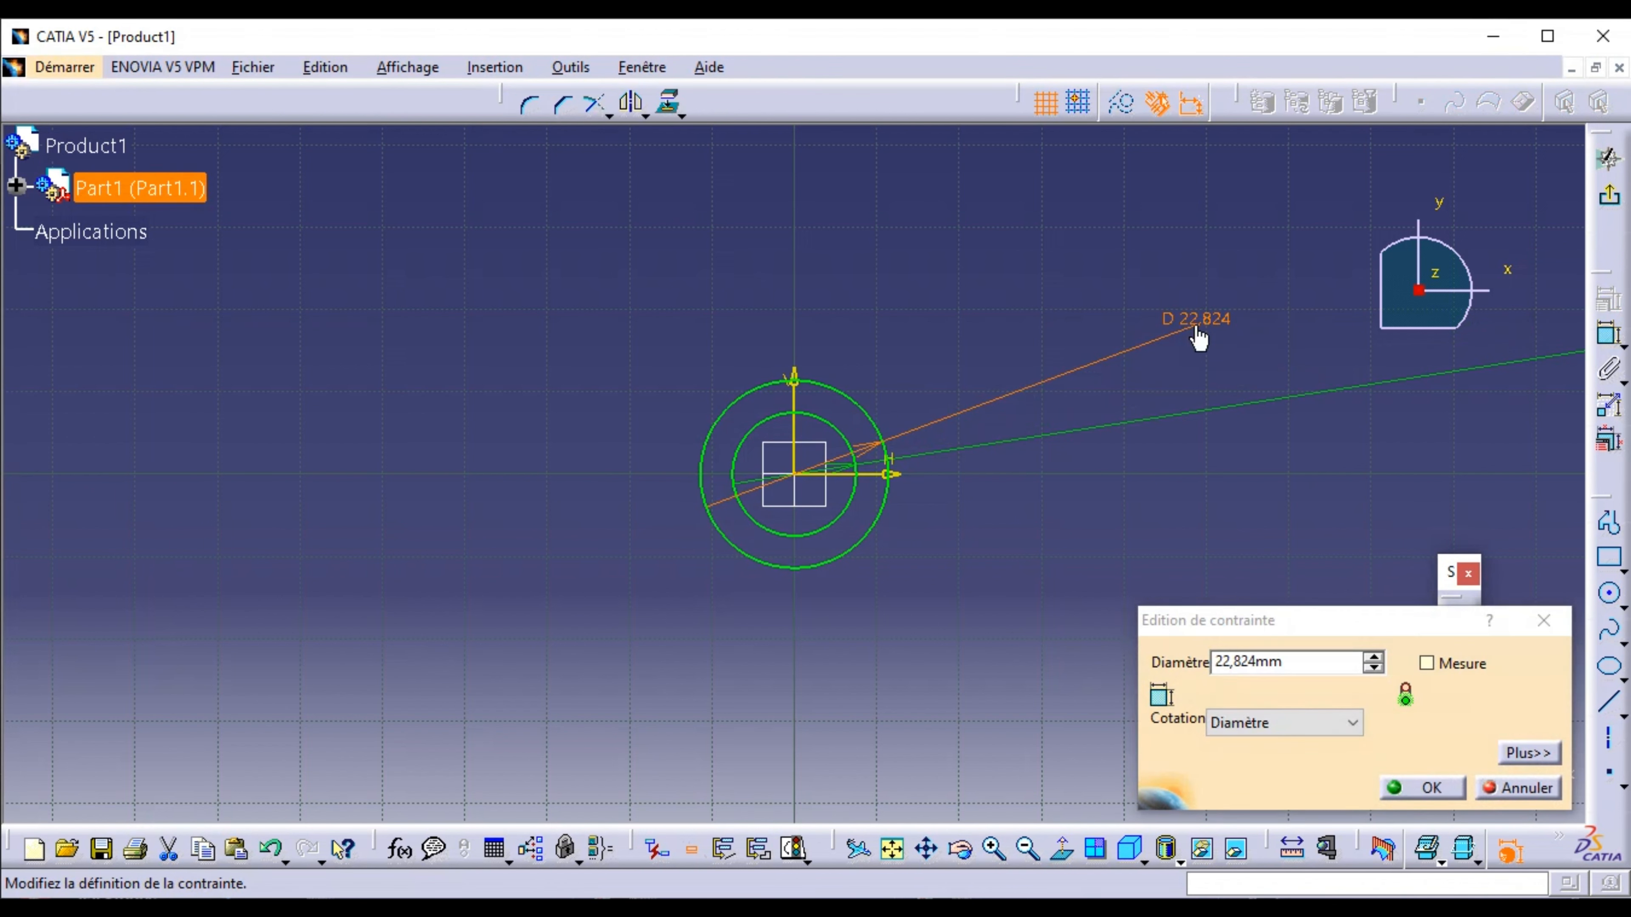
{"action": "left_click", "coordinate": [1235, 731]}
{"action": "left_click", "coordinate": [1241, 742]}
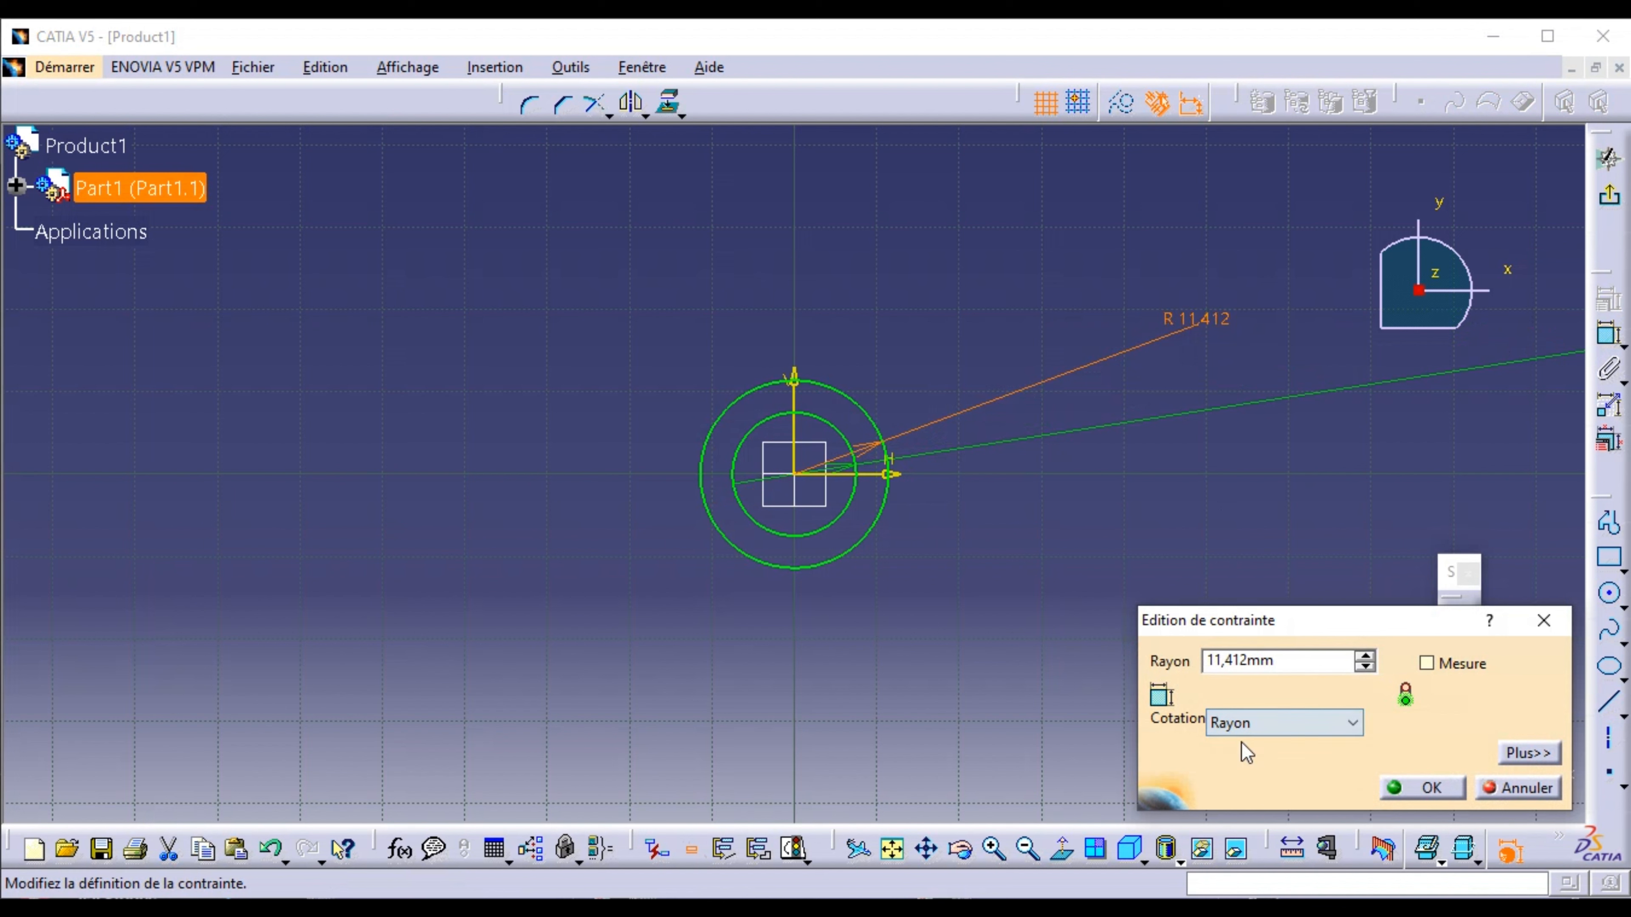
{"action": "double_click", "coordinate": [1243, 662]}
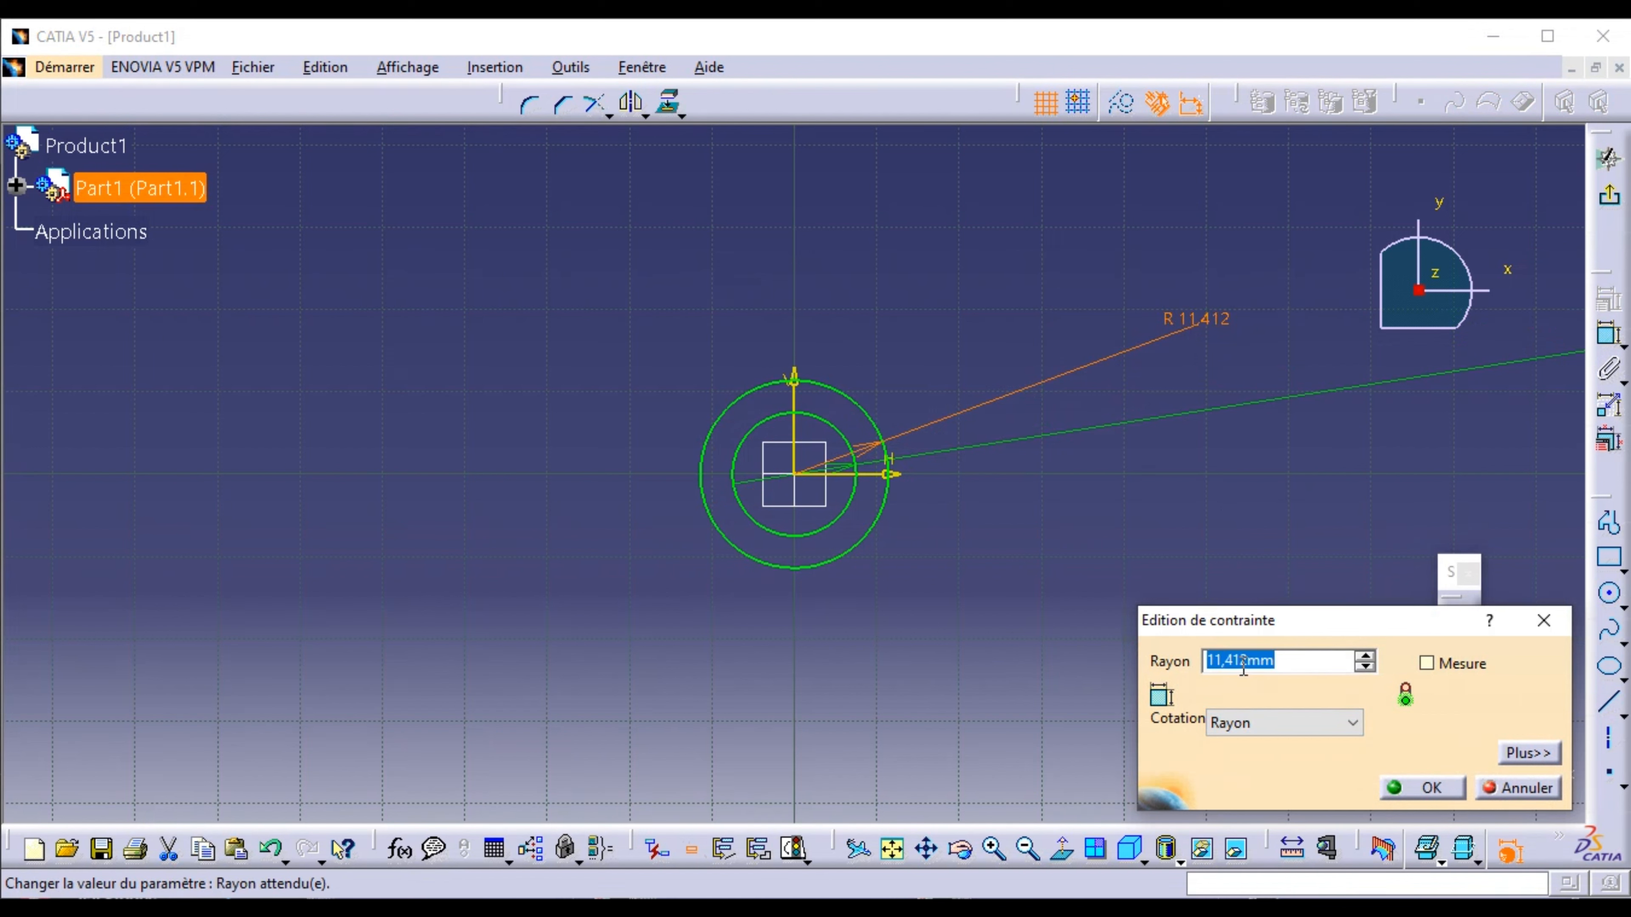
{"action": "type", "text": "15"}
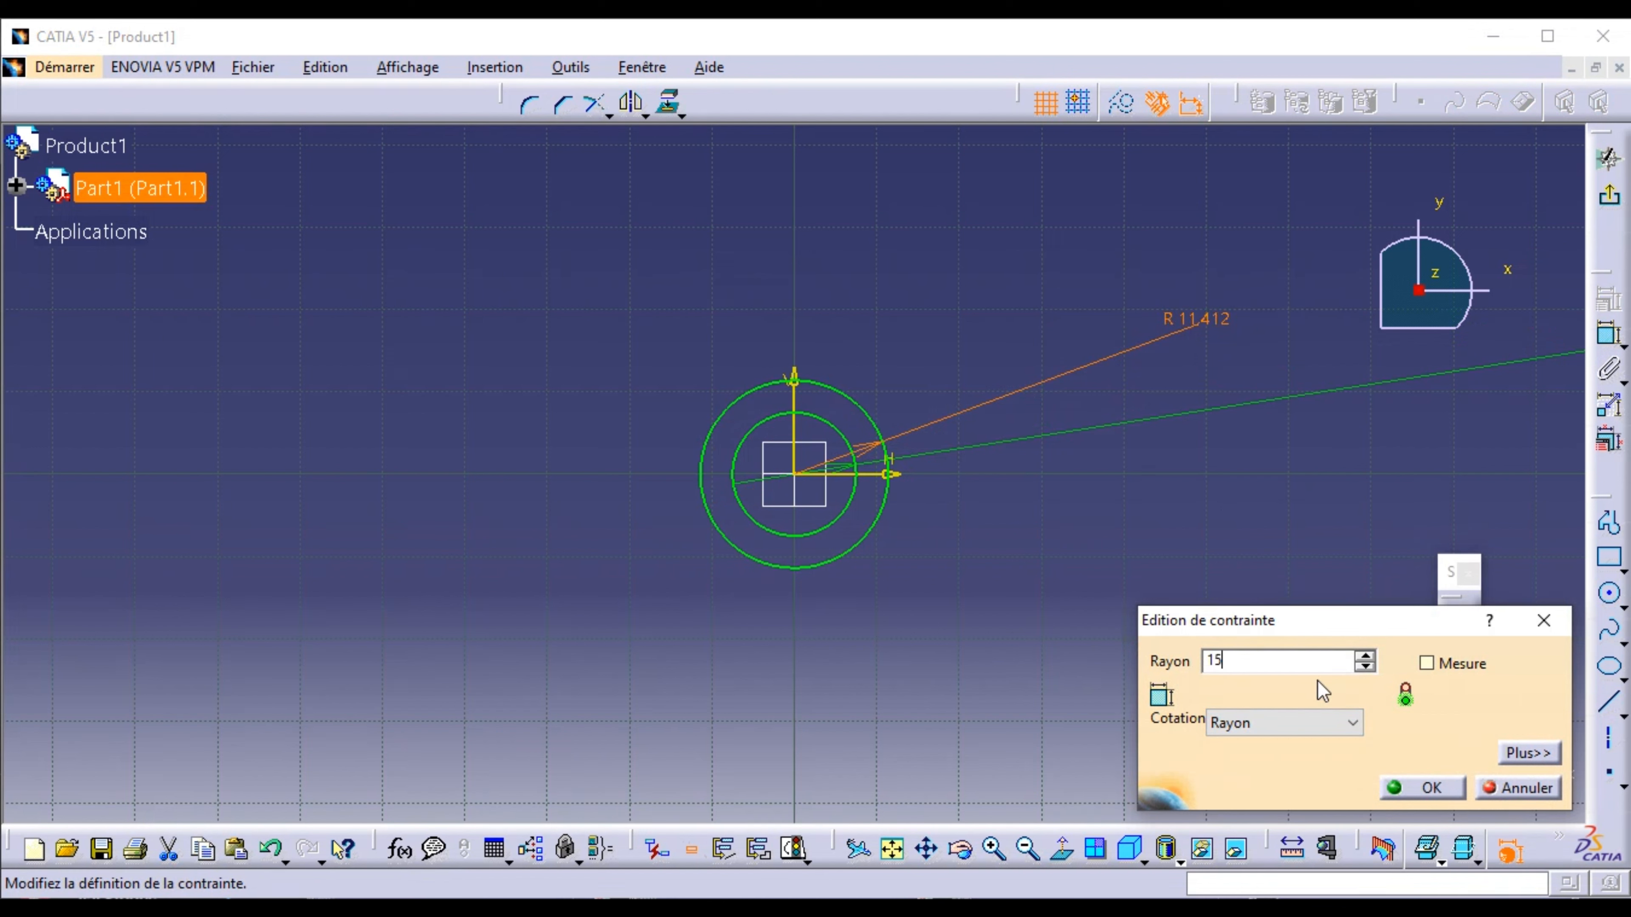
{"action": "left_click", "coordinate": [1421, 789]}
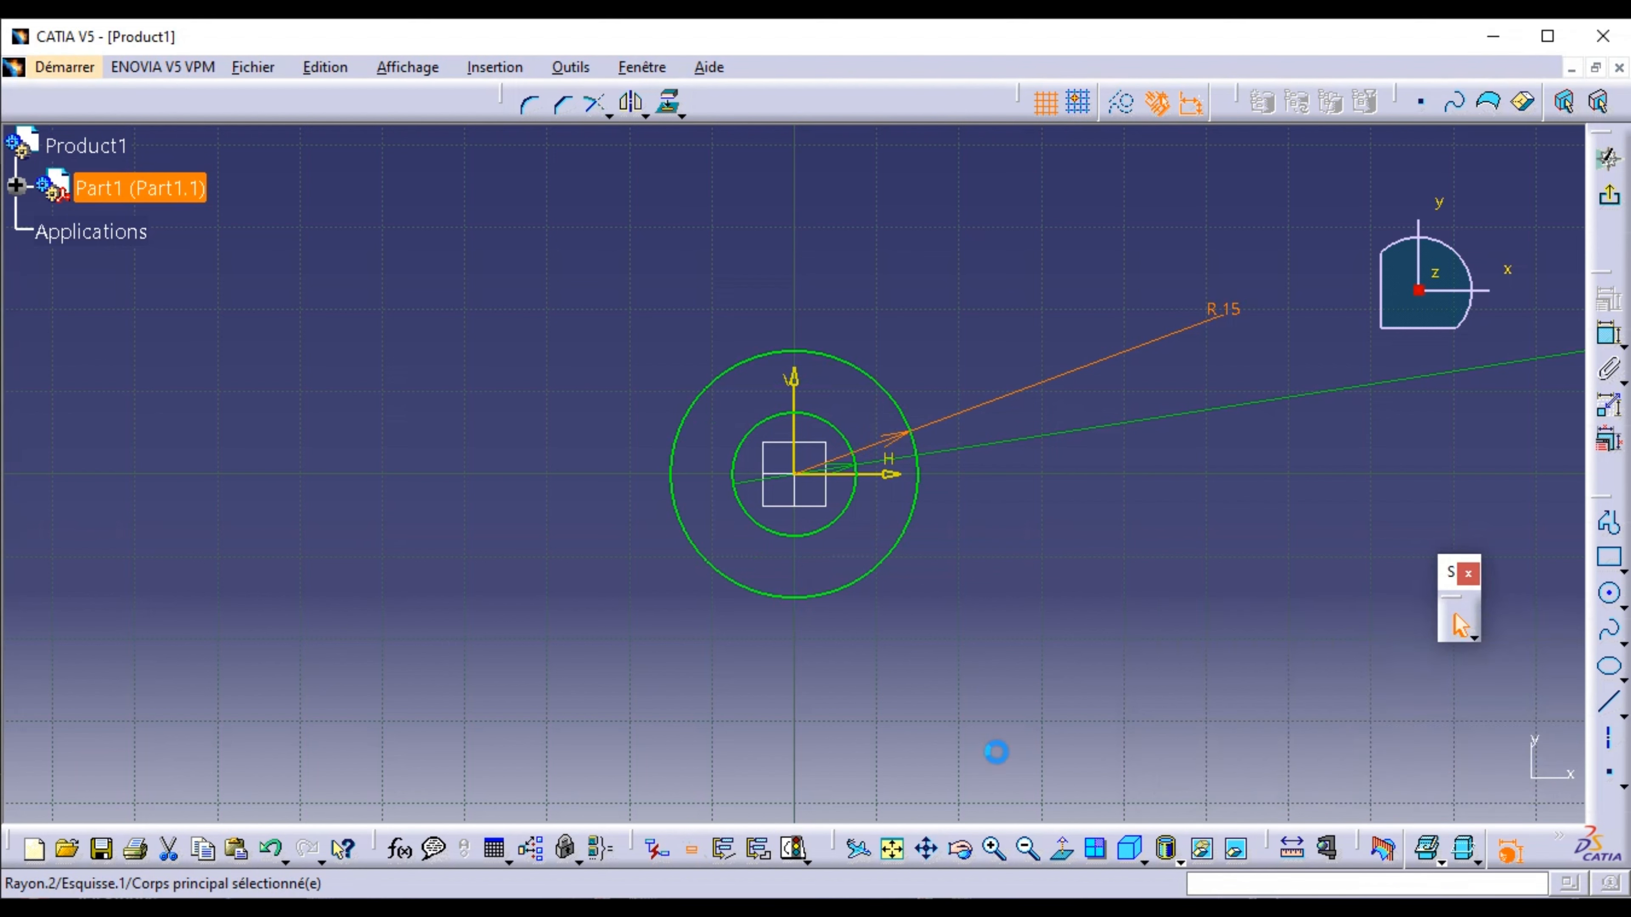
- Sketch a circle with a radius of about 8.6 mm on the horizontal axis, centred about 120 mm from the origin
{"action": "left_click", "coordinate": [1027, 849]}
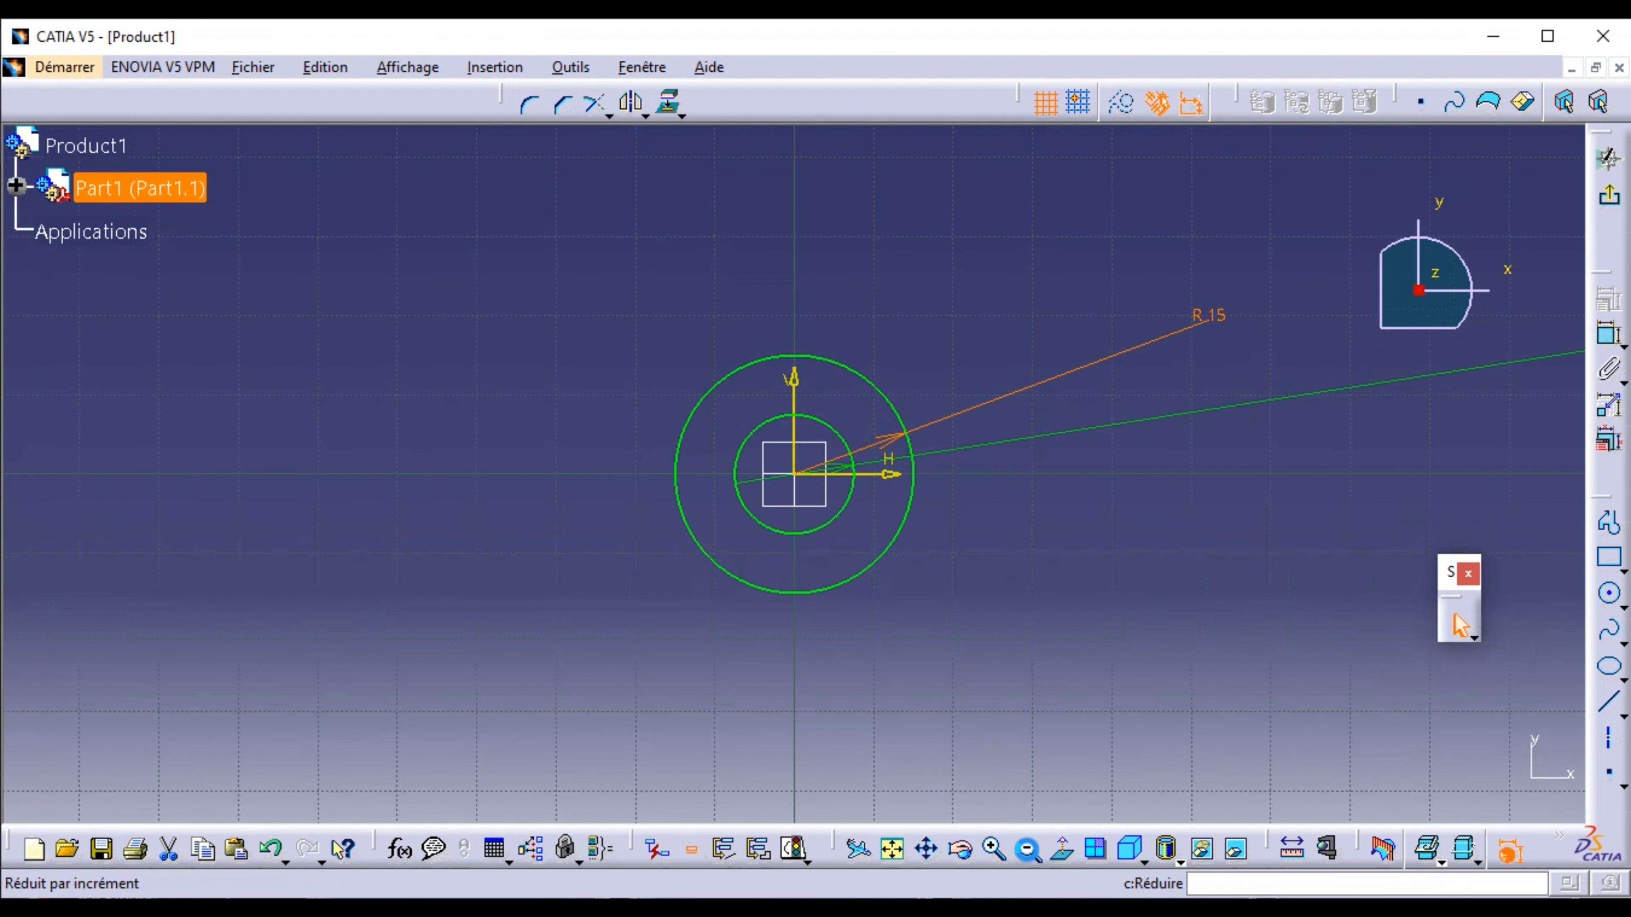
{"action": "left_click", "coordinate": [1028, 850]}
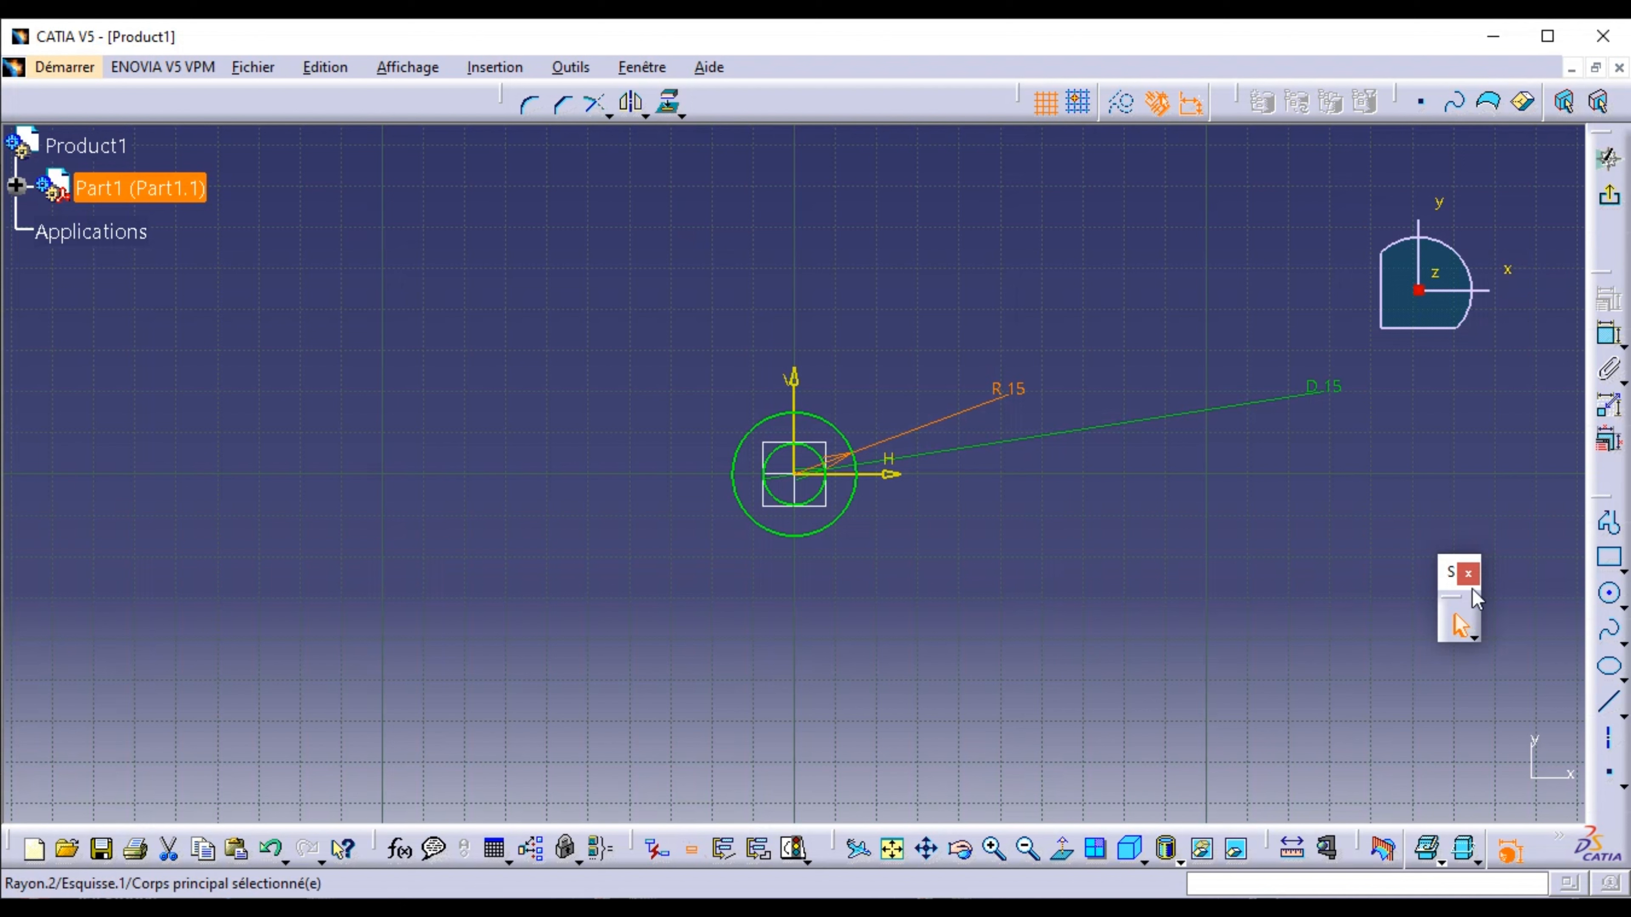
{"action": "left_click", "coordinate": [1612, 598]}
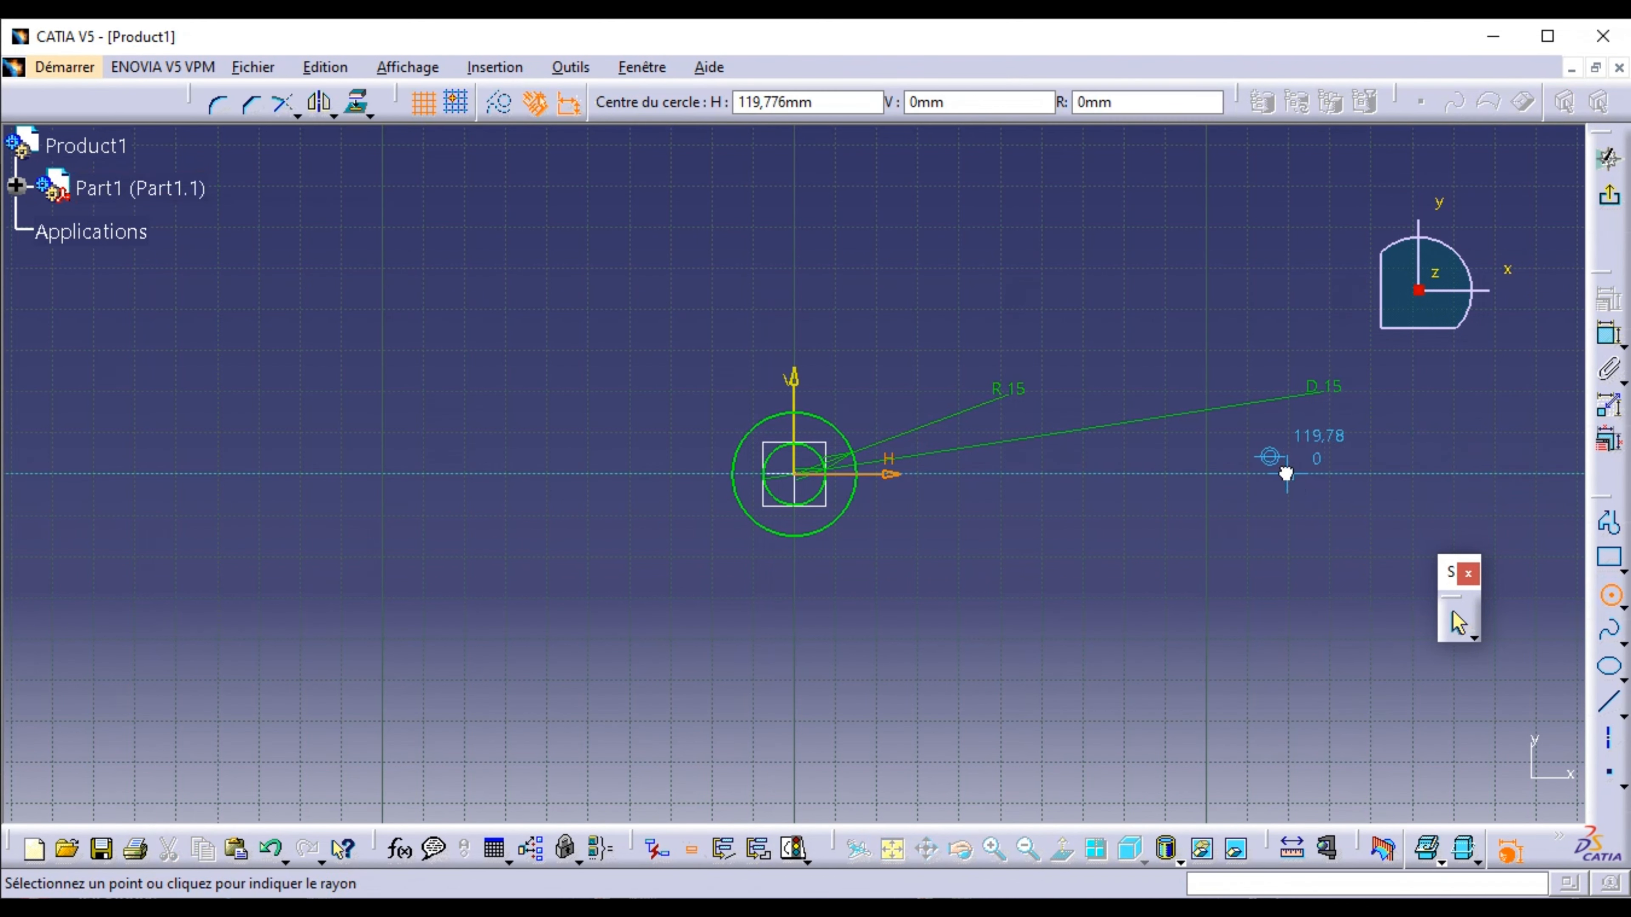
{"action": "left_click", "coordinate": [1287, 474]}
{"action": "left_click", "coordinate": [1321, 464]}
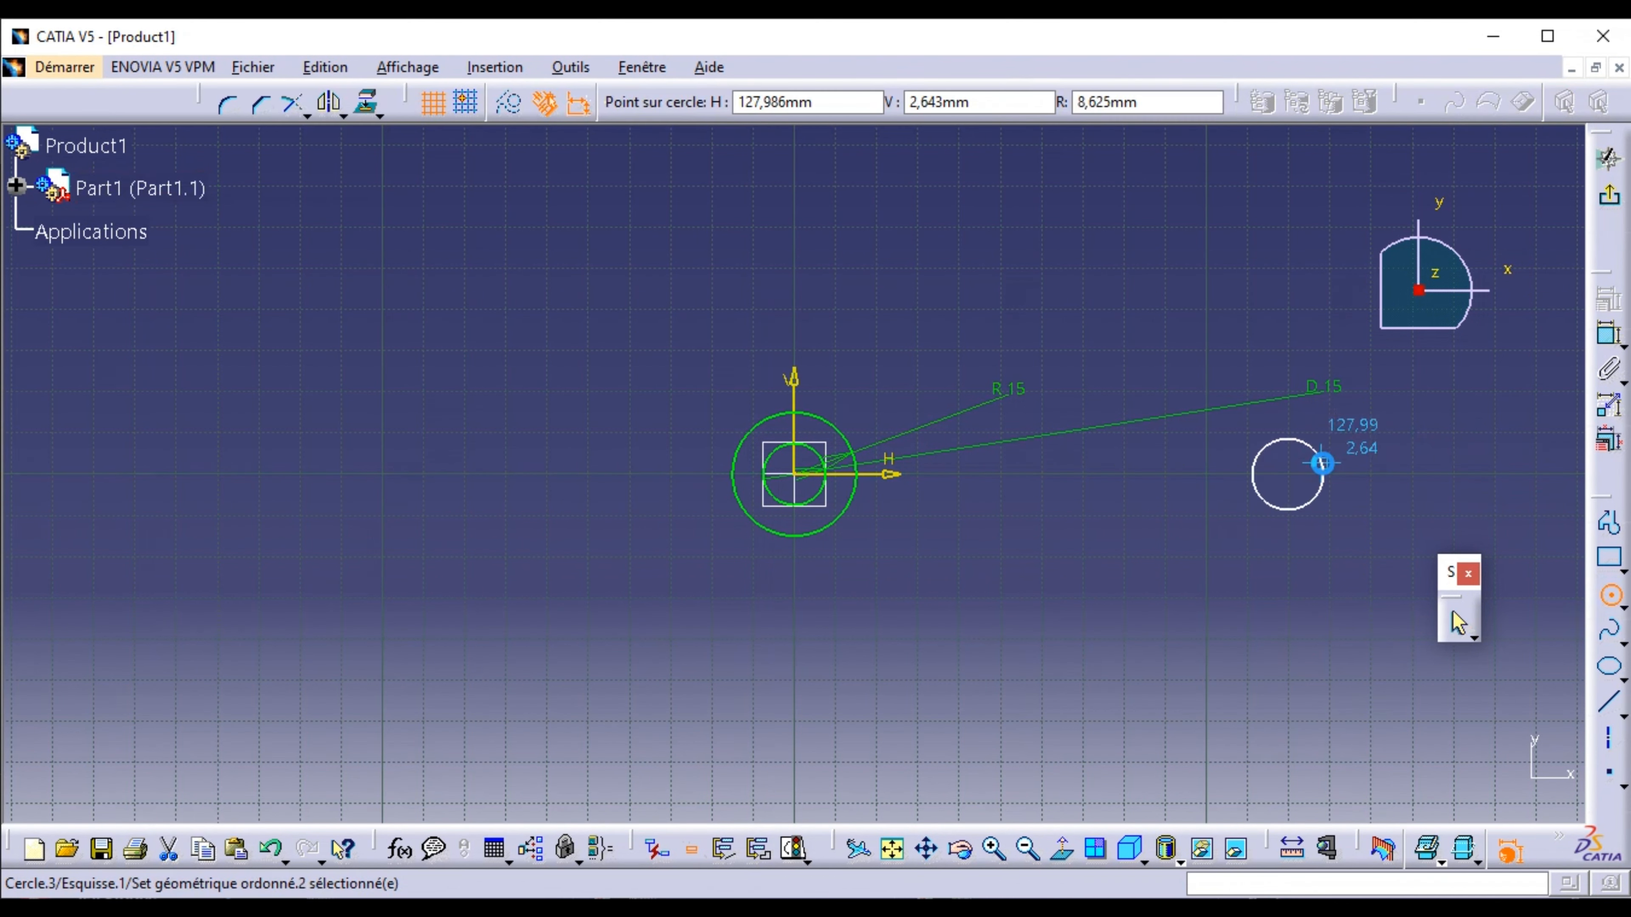
- Dimension the new circle on the horizontal axis as a diameter (Diamètre) and set it to 12 mm
{"action": "left_click", "coordinate": [1605, 341]}
{"action": "left_click", "coordinate": [1470, 416]}
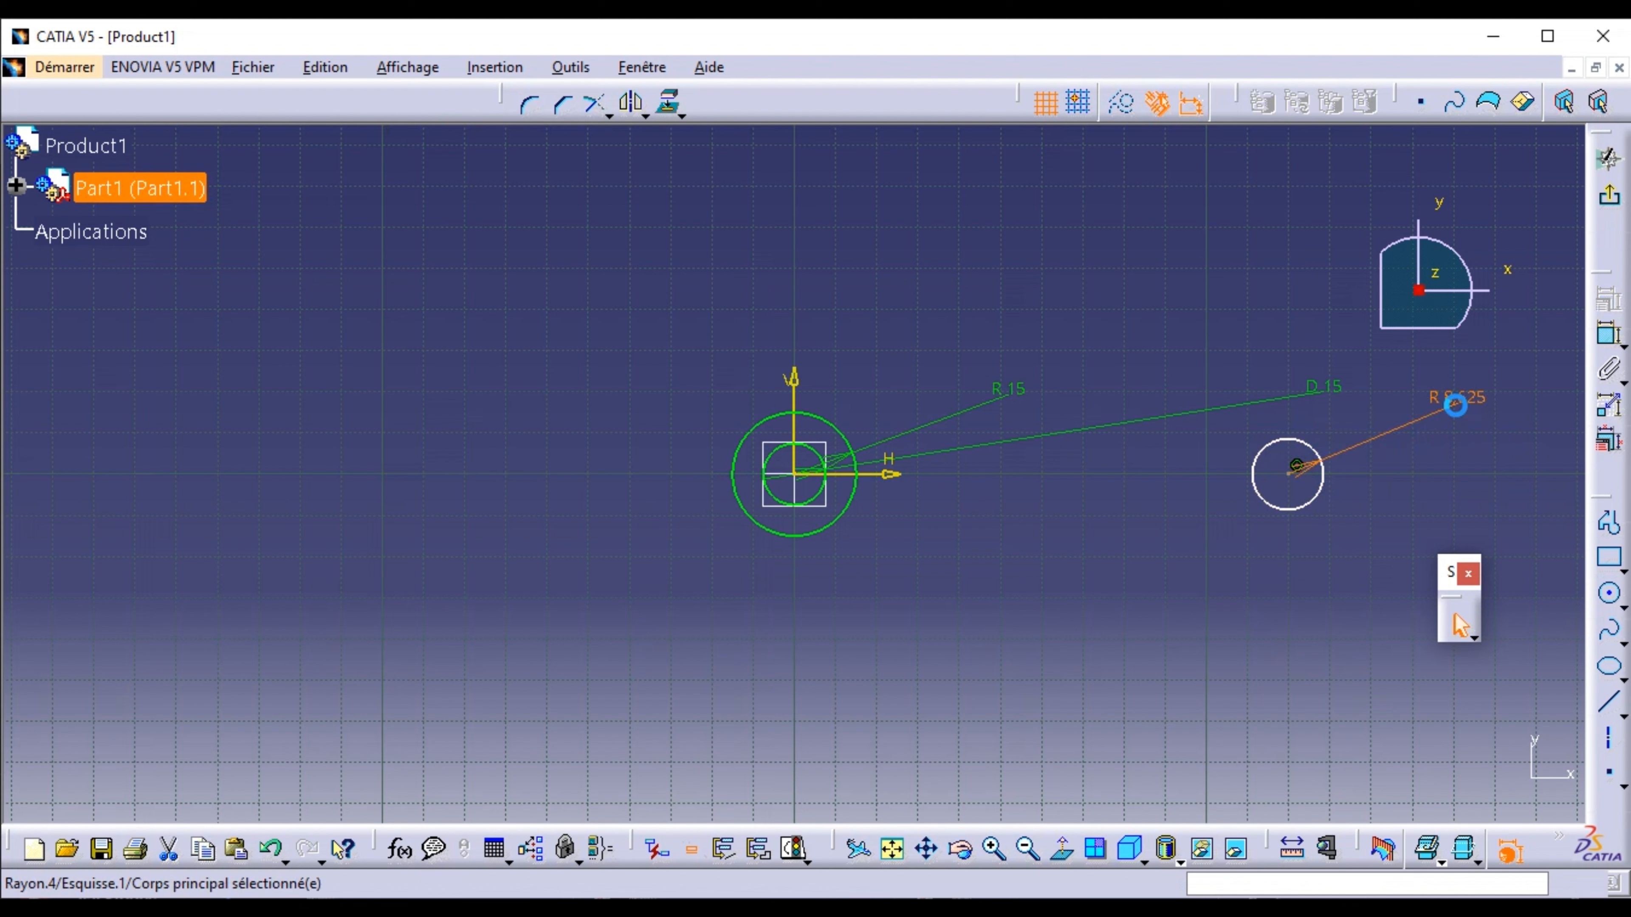
{"action": "double_click", "coordinate": [1459, 406]}
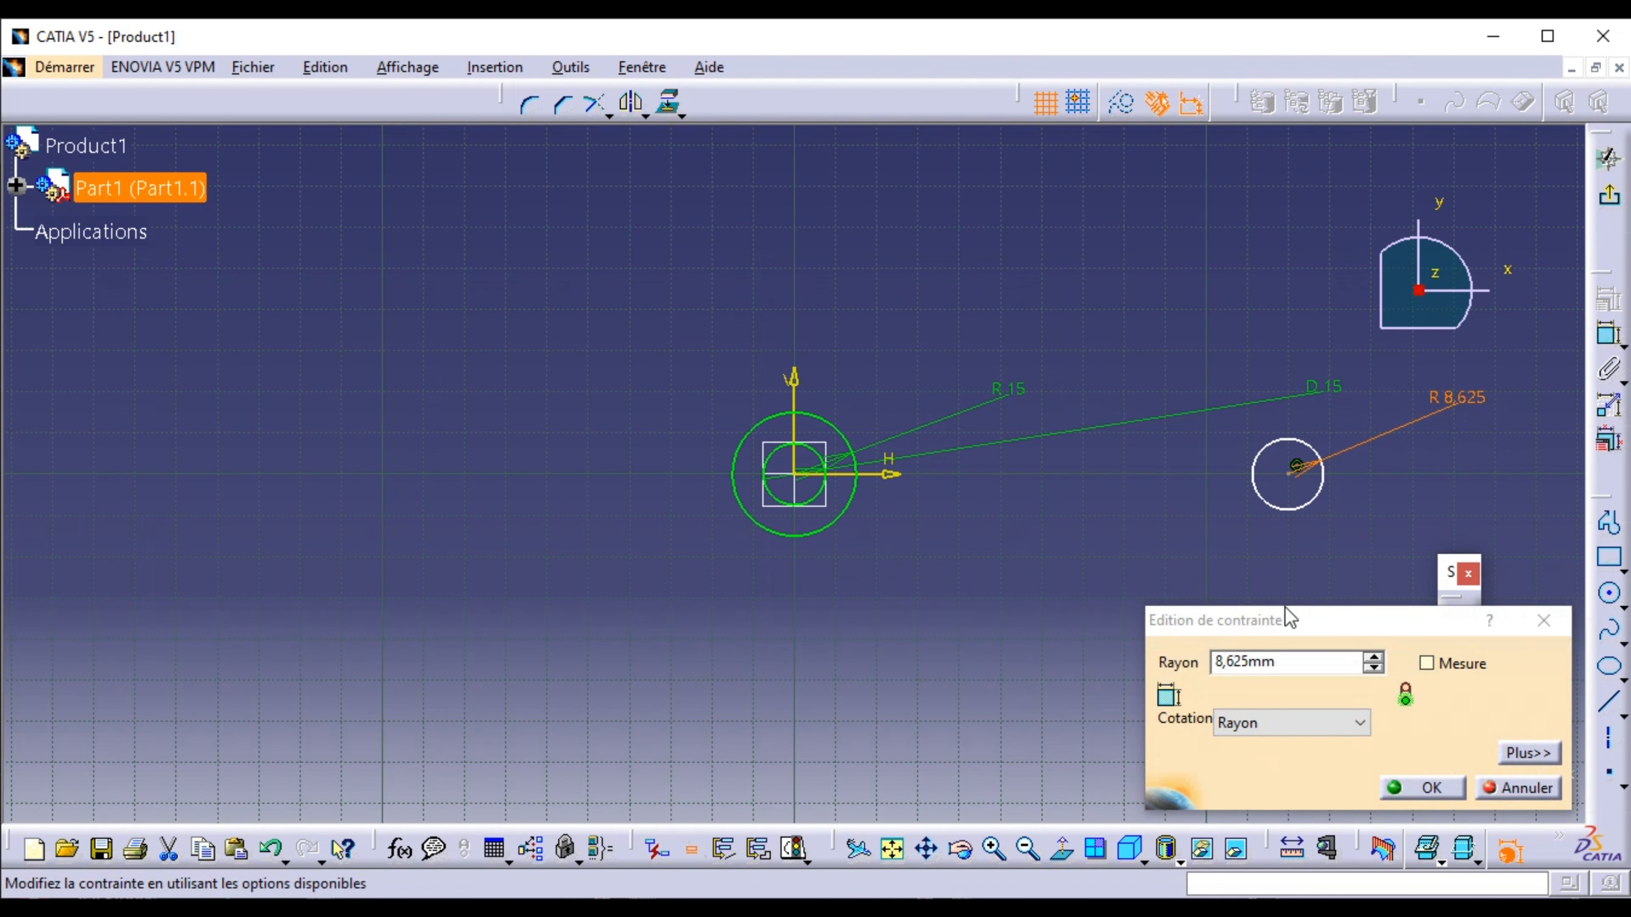
{"action": "left_click", "coordinate": [1283, 722]}
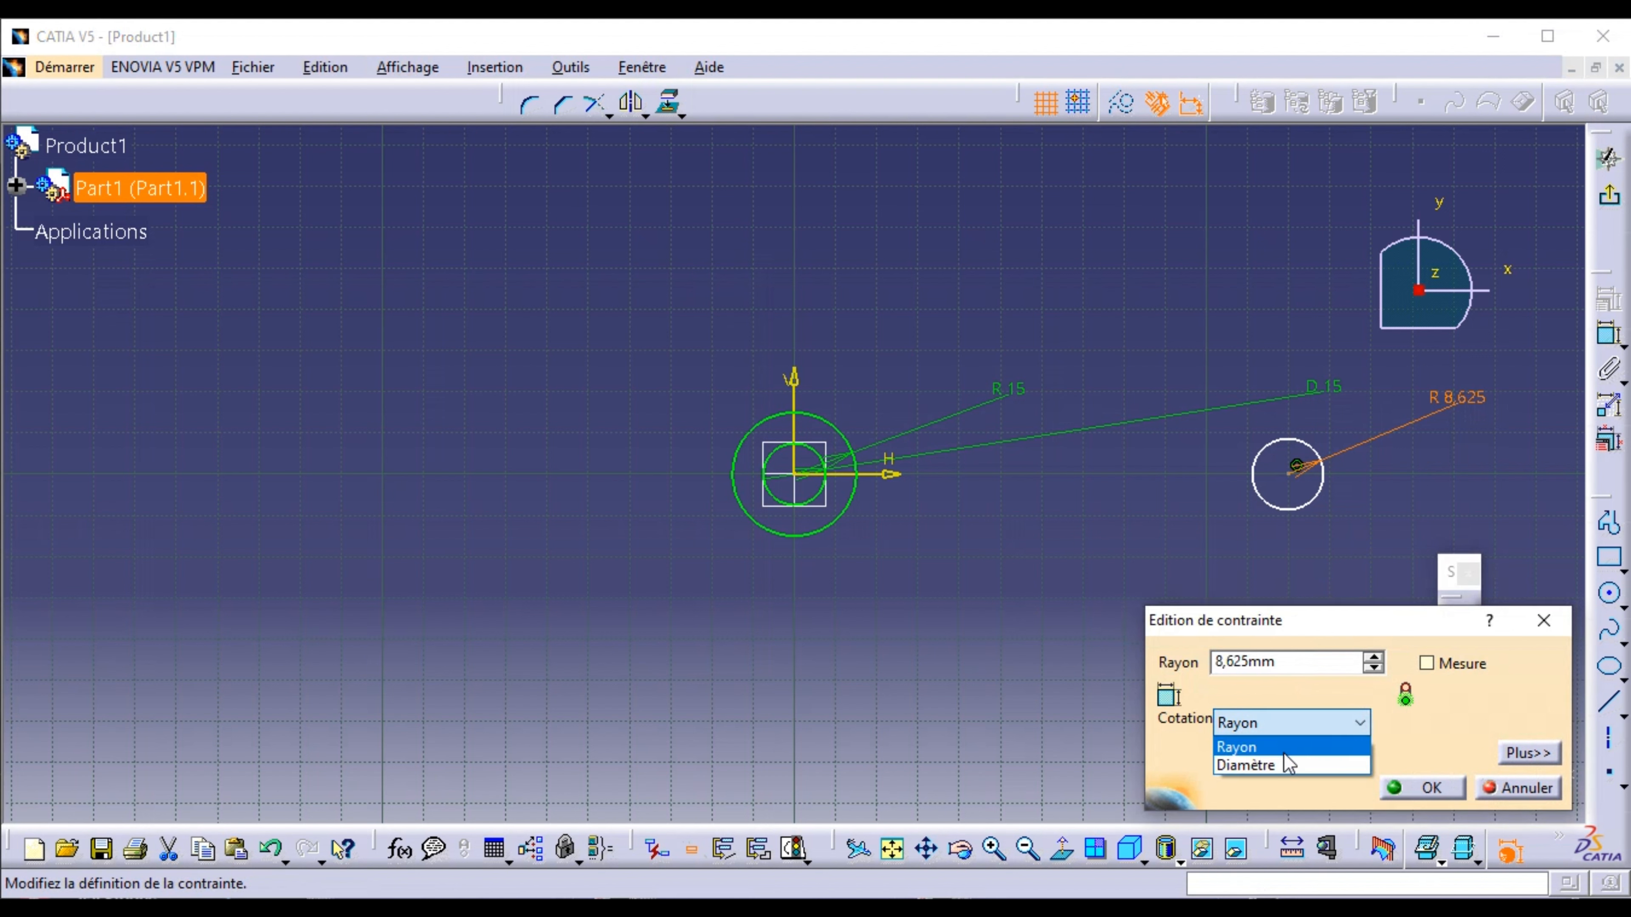
{"action": "left_click", "coordinate": [1286, 765]}
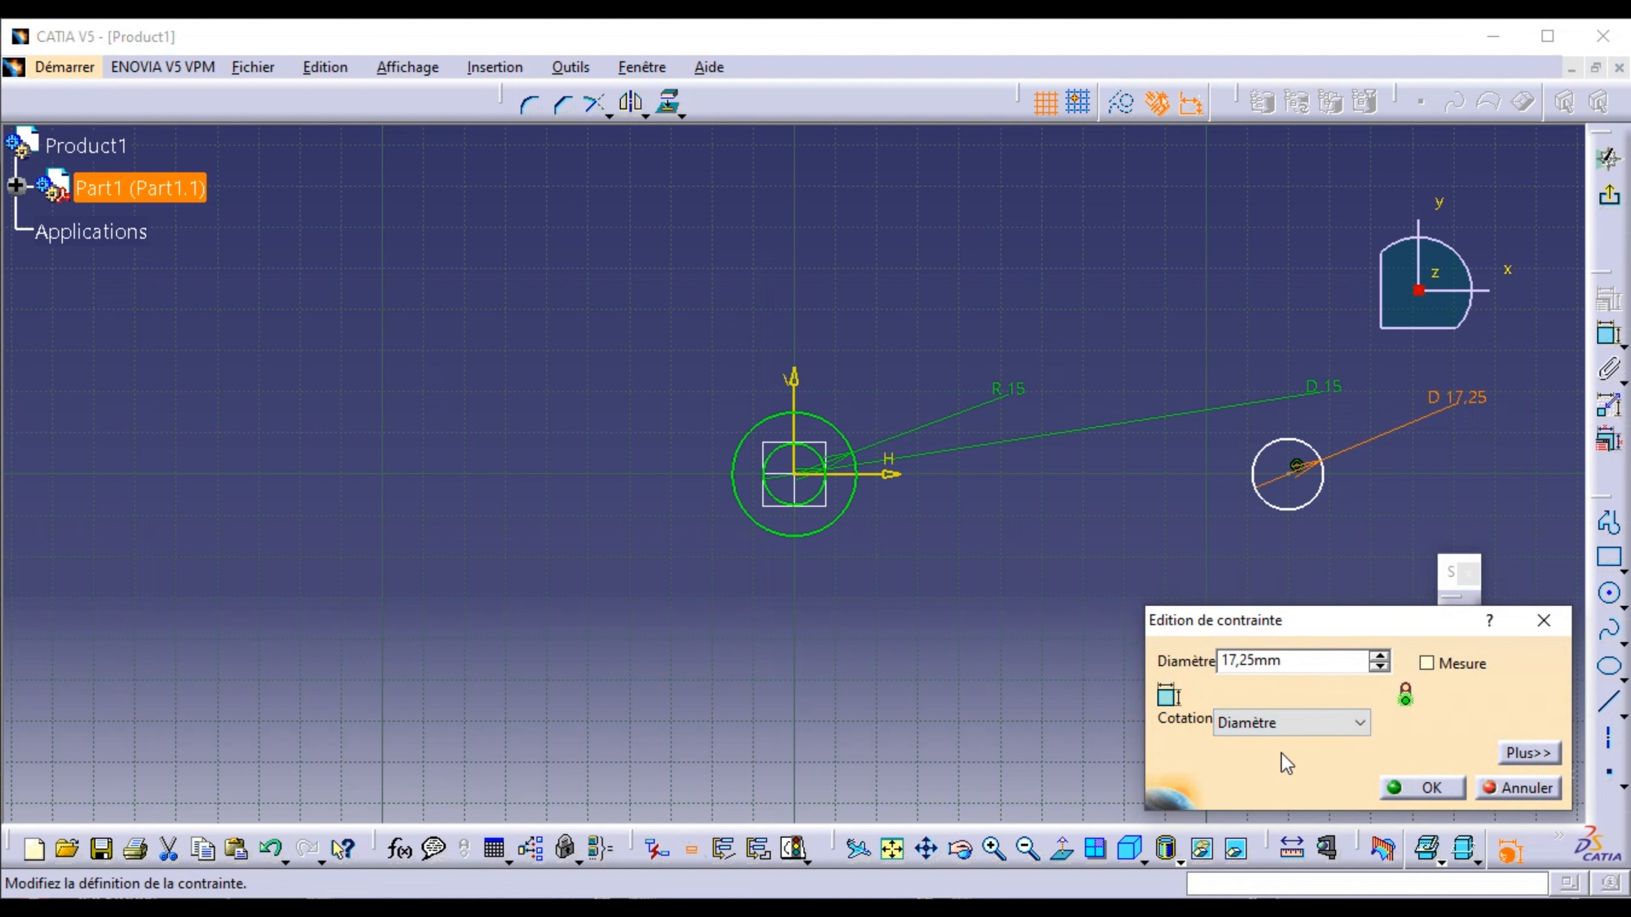
{"action": "double_click", "coordinate": [1256, 662]}
{"action": "type", "text": "12"}
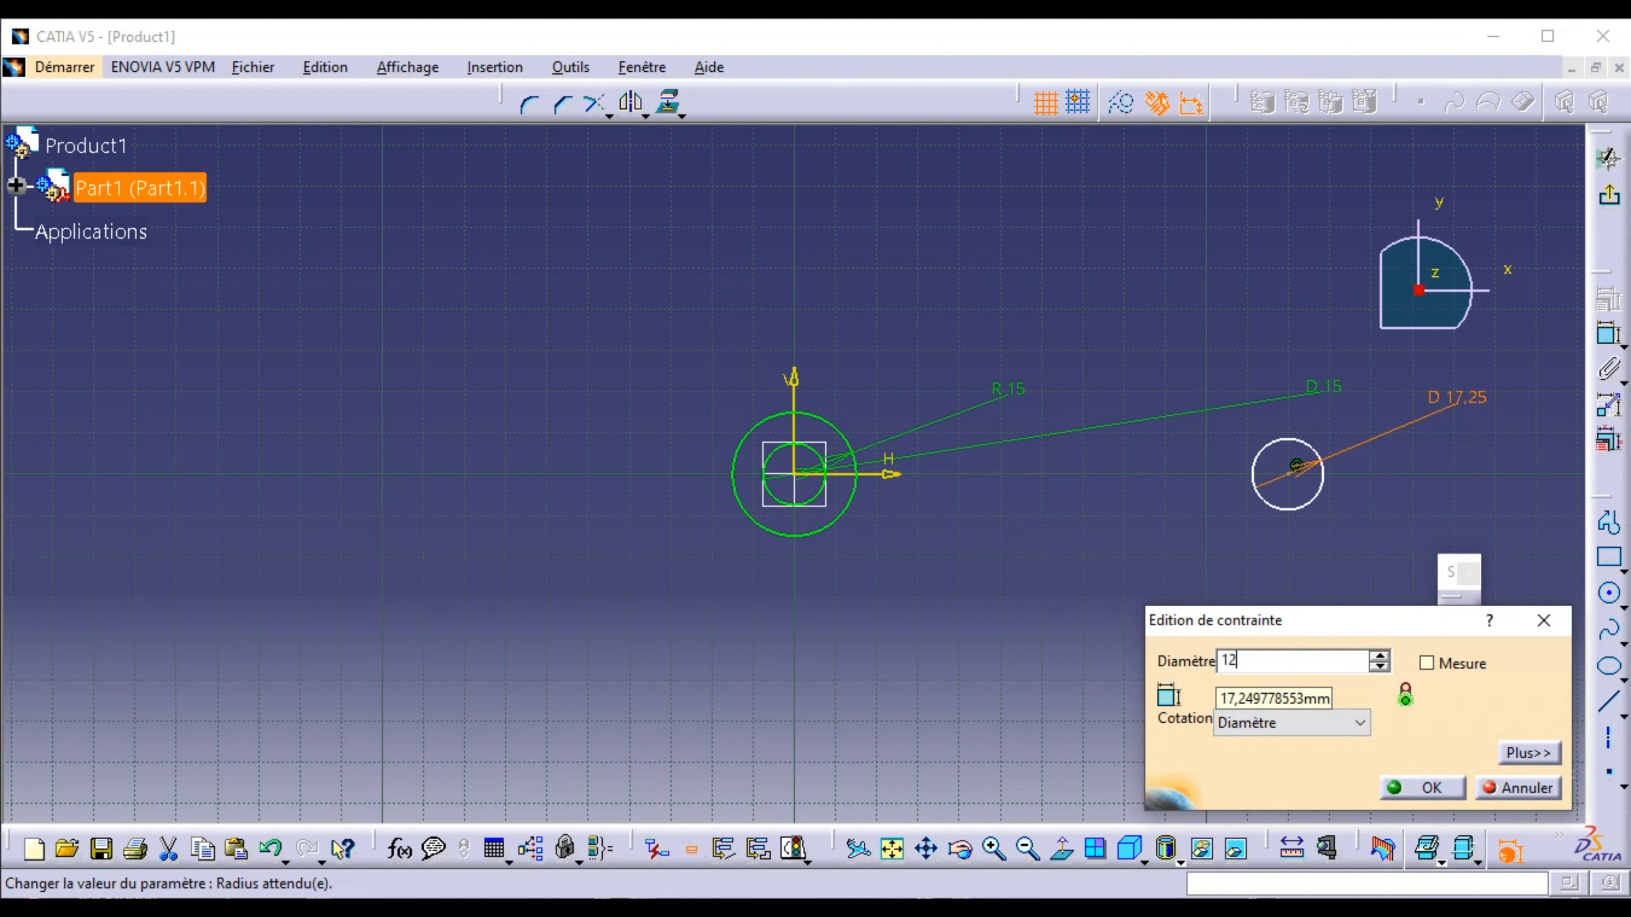
{"action": "left_click", "coordinate": [1415, 788]}
{"action": "left_click", "coordinate": [1337, 713]}
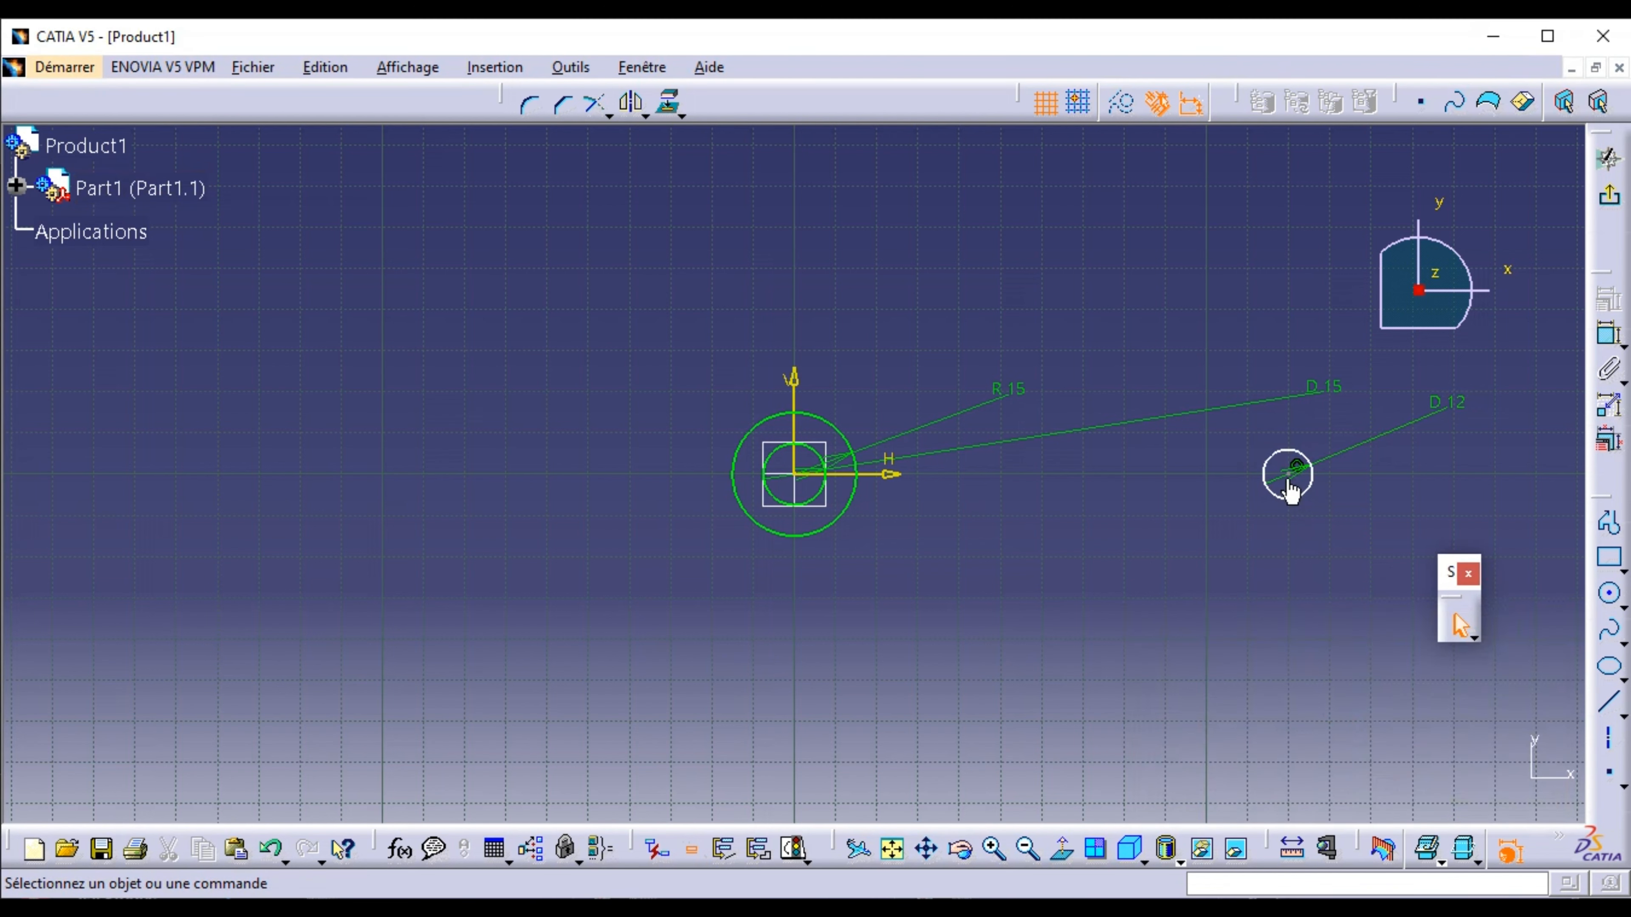
- Dimension the distance between the origin and the 12 mm circle's centre and set it to 50 mm
{"action": "left_click", "coordinate": [1295, 469]}
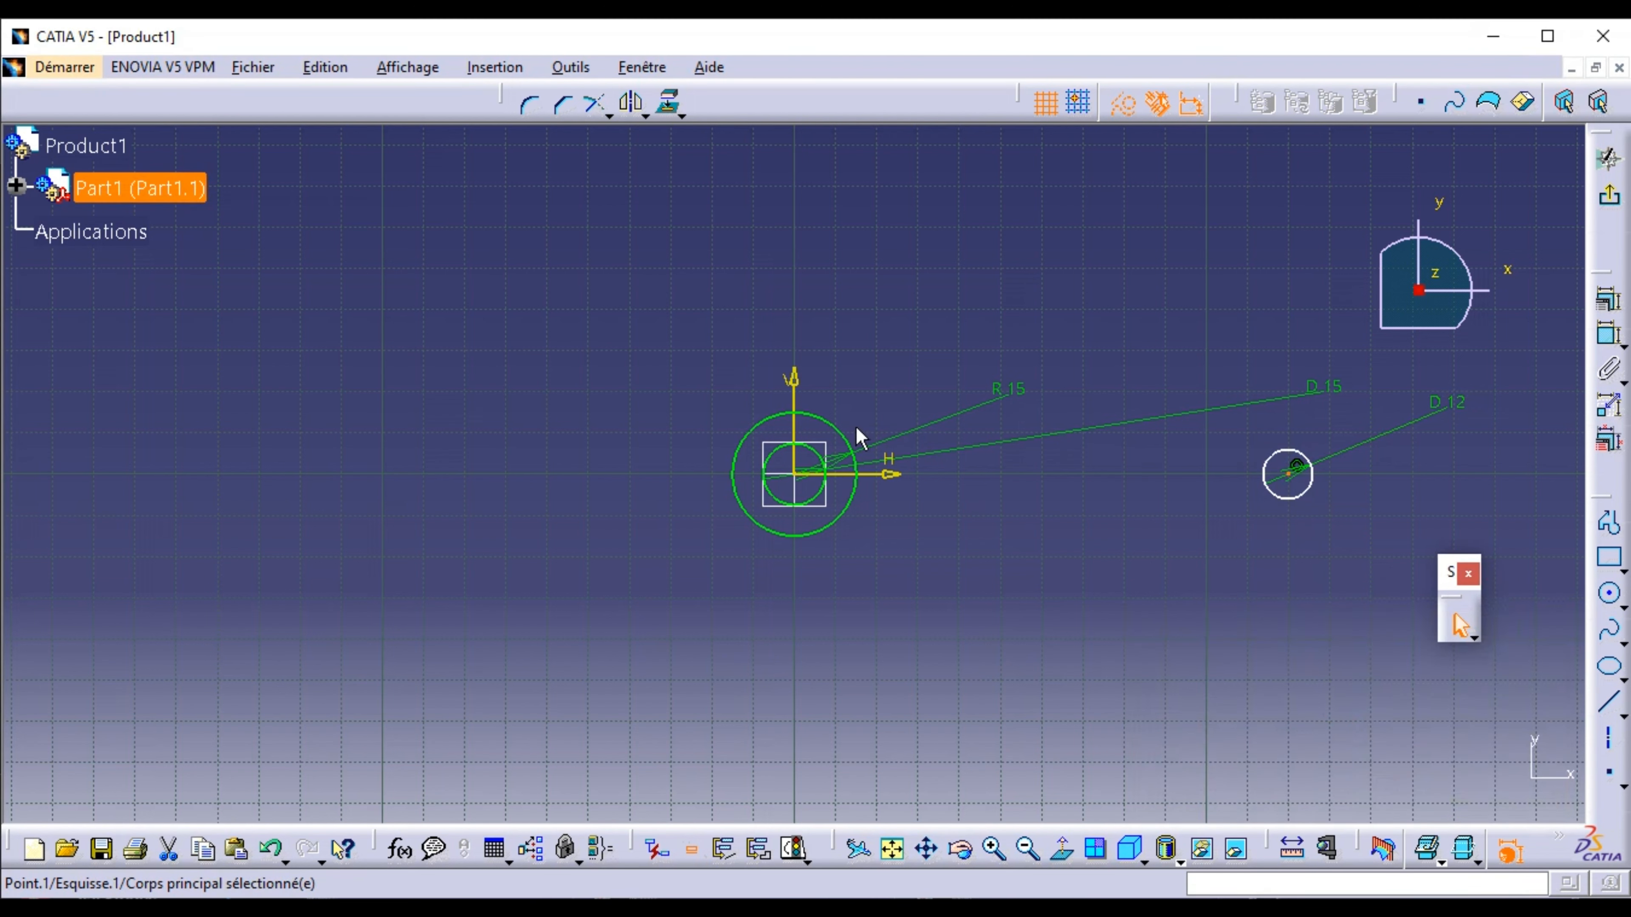
{"action": "left_click", "coordinate": [803, 477], "text": "ctrl"}
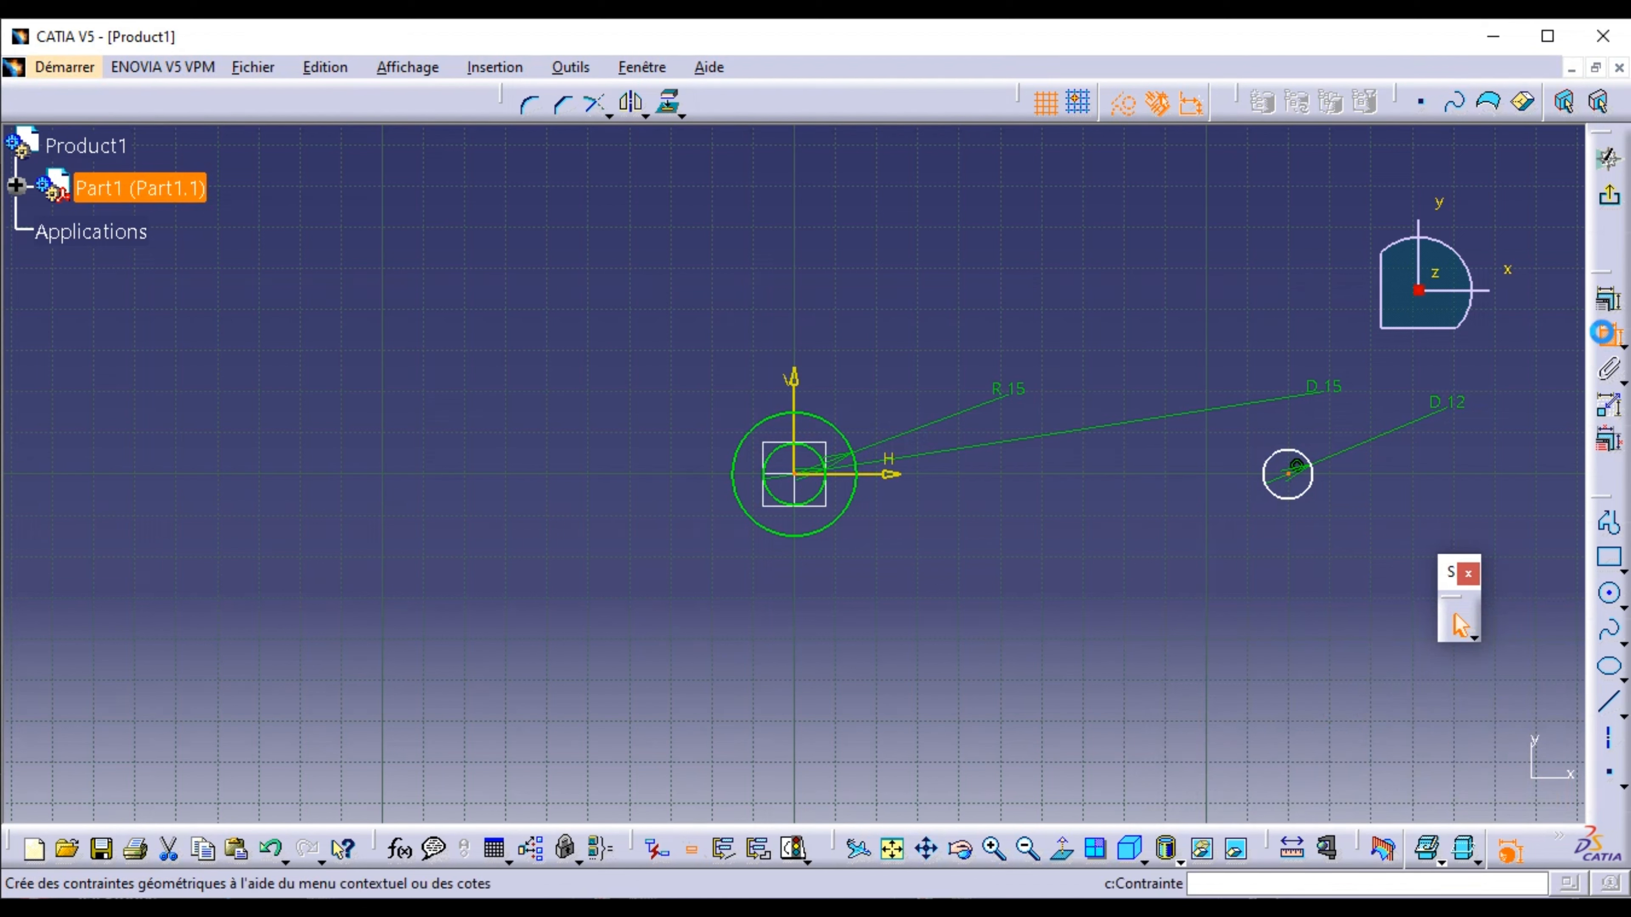
{"action": "left_click", "coordinate": [1608, 334]}
{"action": "left_click", "coordinate": [1073, 566]}
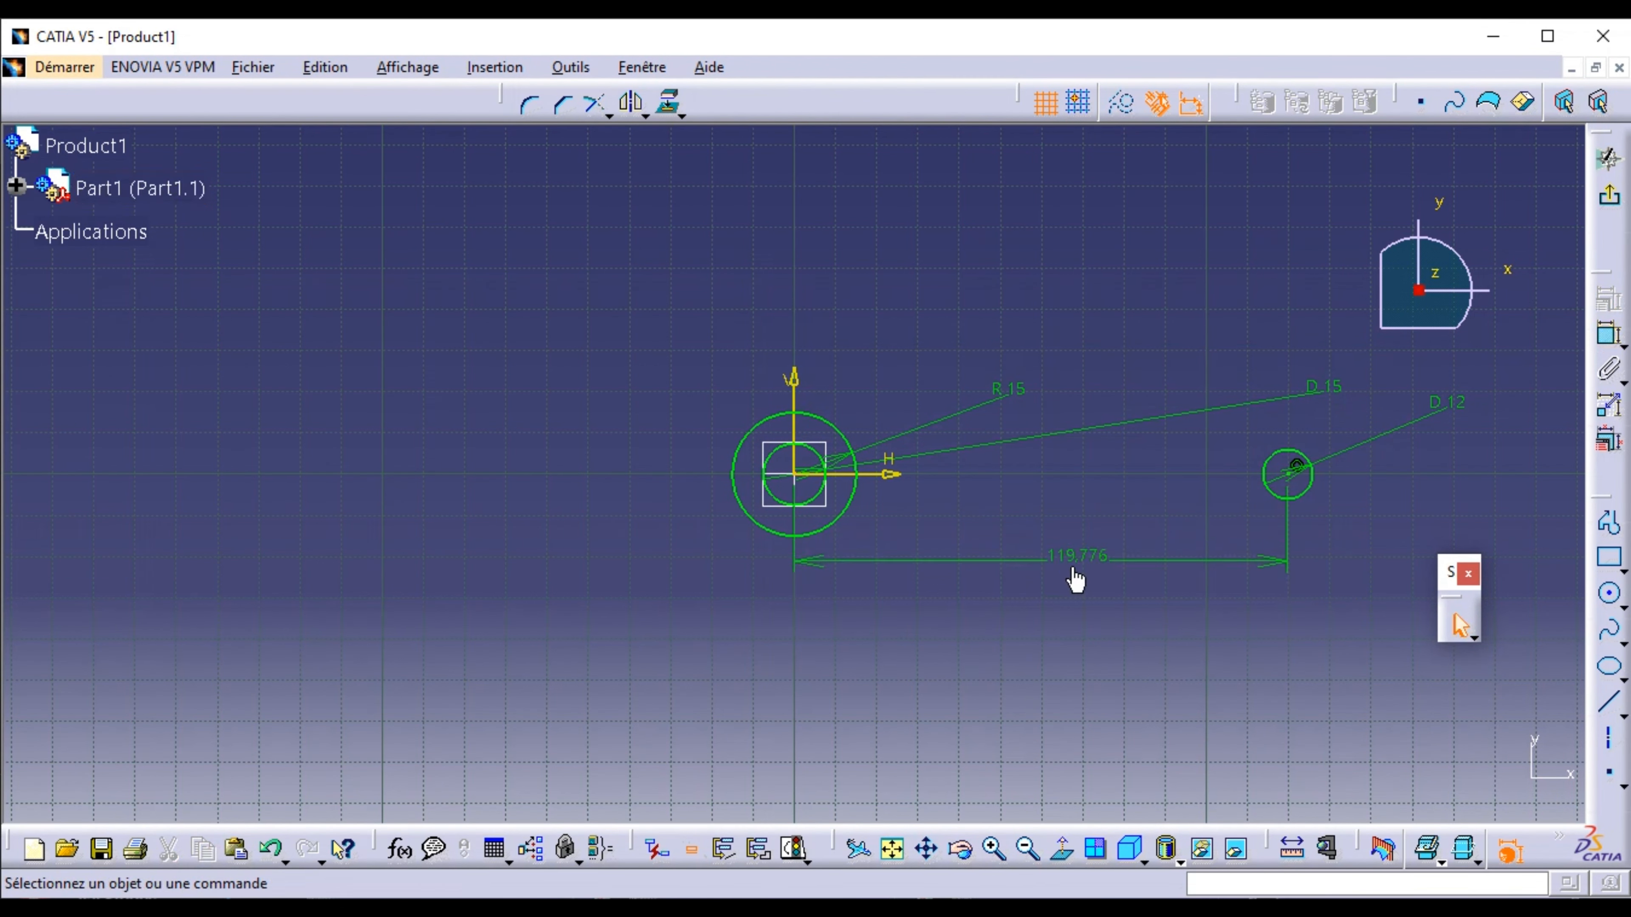
{"action": "double_click", "coordinate": [1075, 574]}
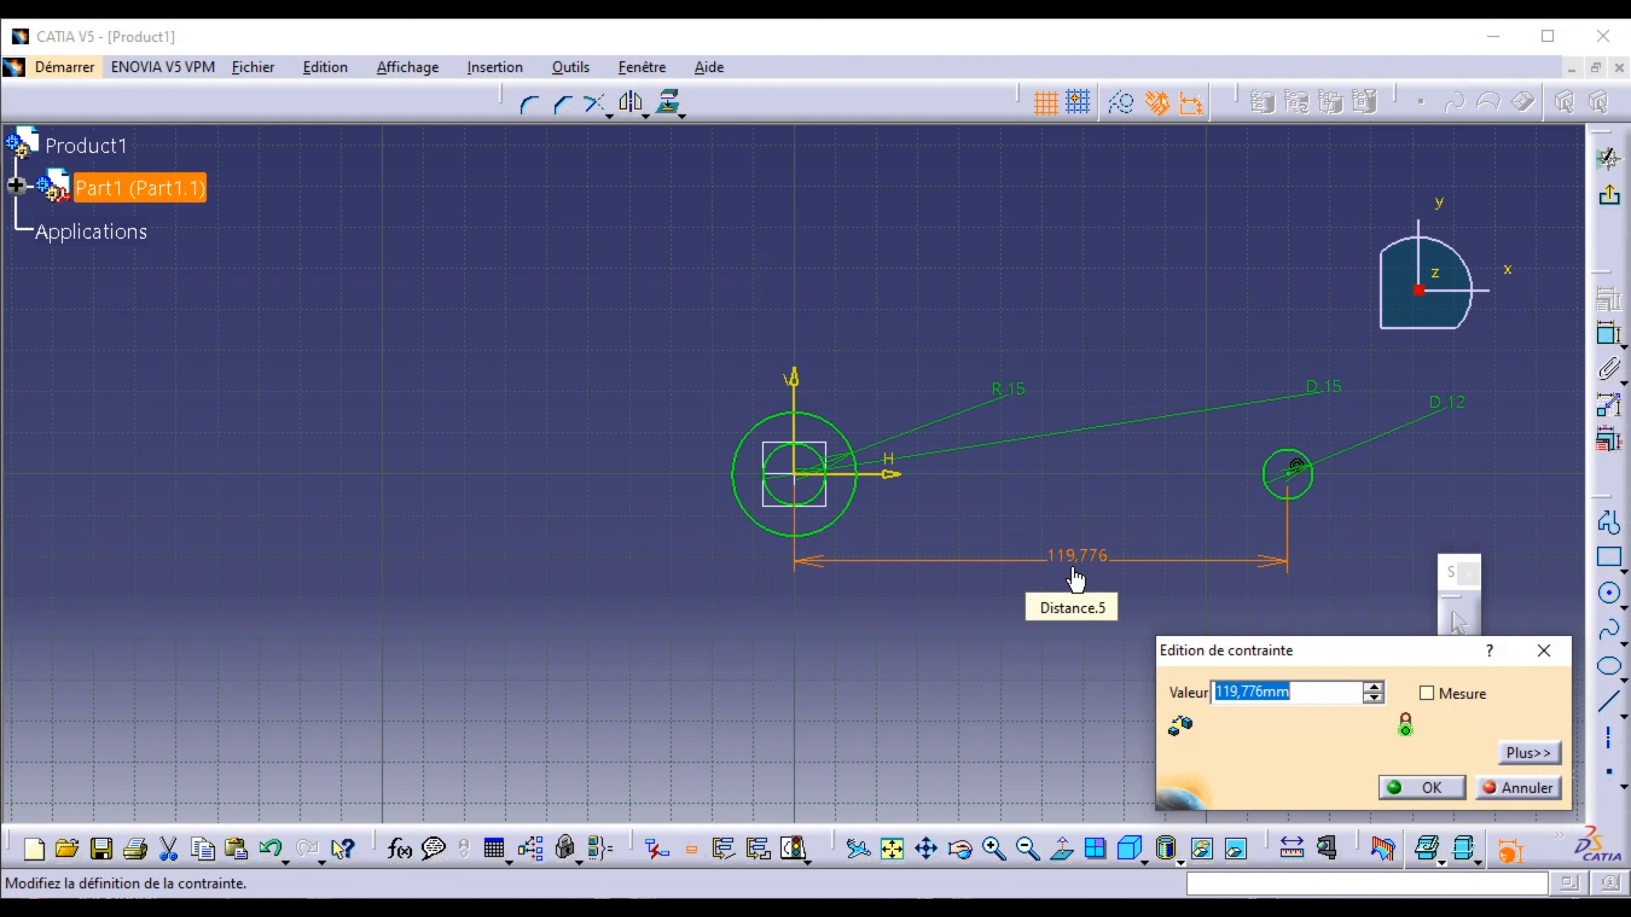
{"action": "type", "text": "50"}
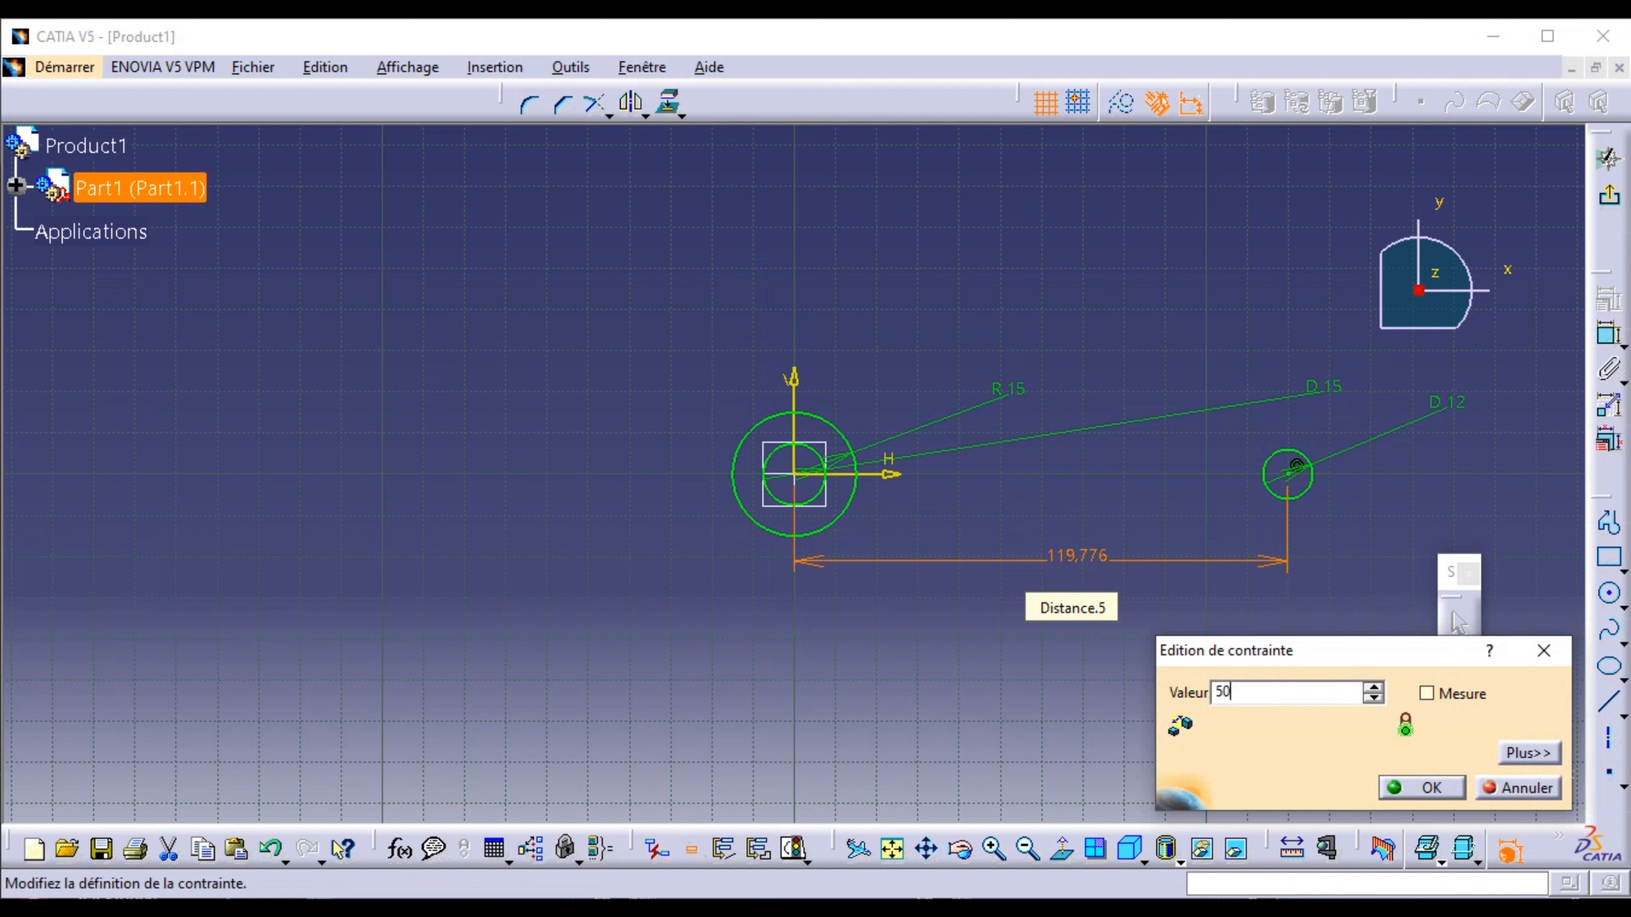
{"action": "left_click", "coordinate": [1423, 788]}
{"action": "left_click", "coordinate": [1245, 726]}
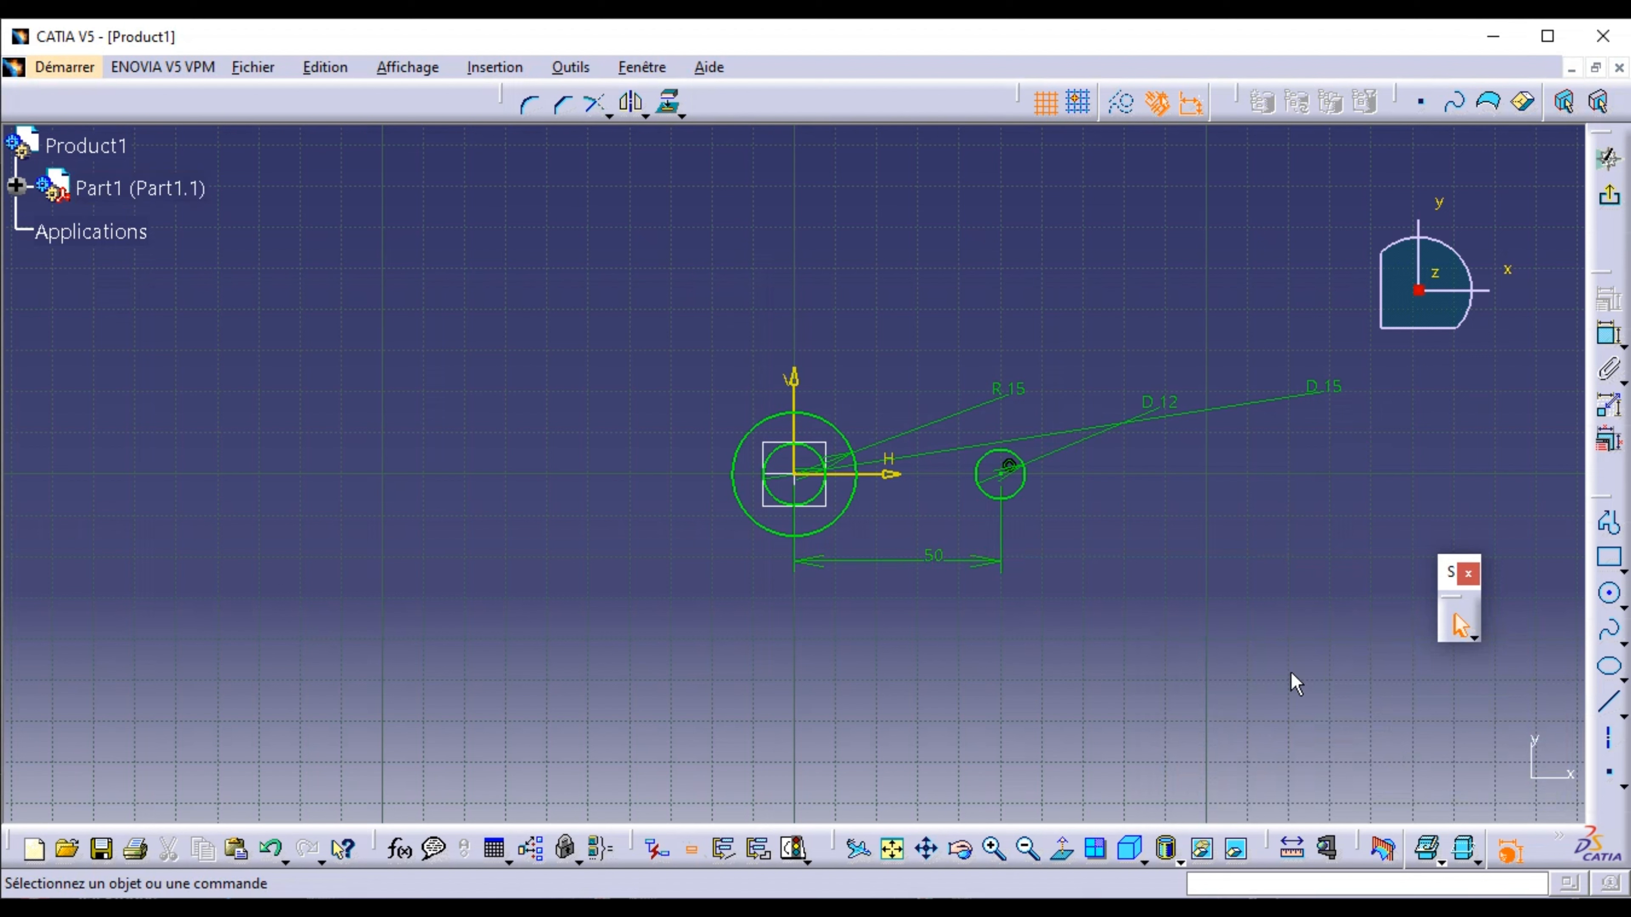
- Sketch another circle centred on the horizontal axis, beyond the 12 mm circle on the side away from the origin
{"action": "left_click", "coordinate": [1608, 593]}
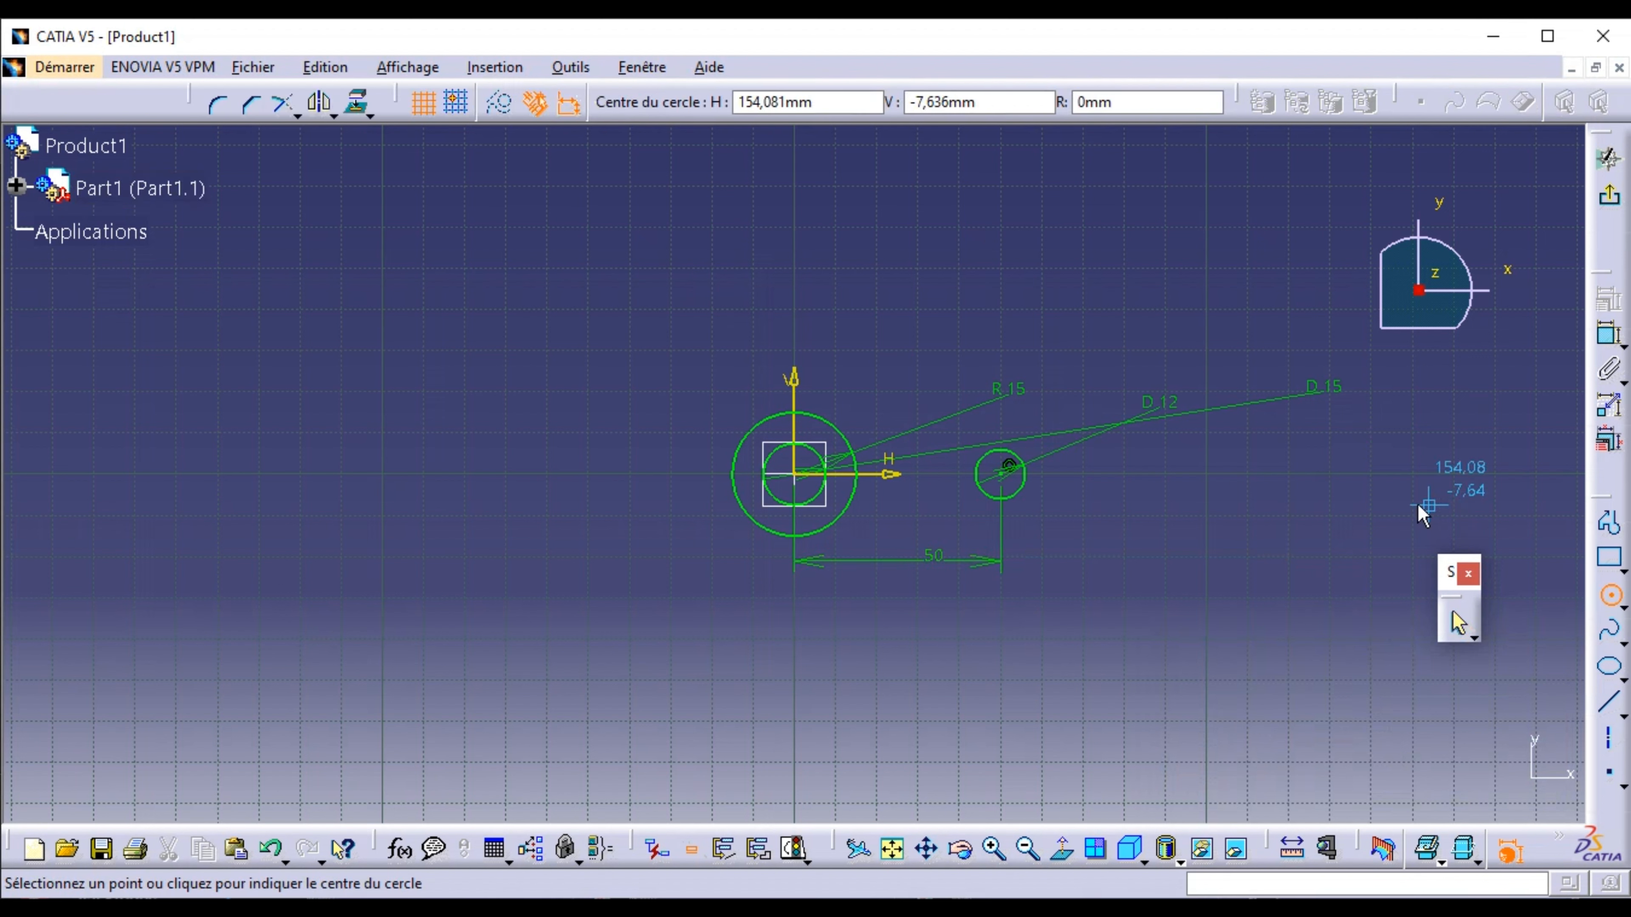
{"action": "left_click", "coordinate": [1369, 475]}
{"action": "left_click", "coordinate": [1397, 474]}
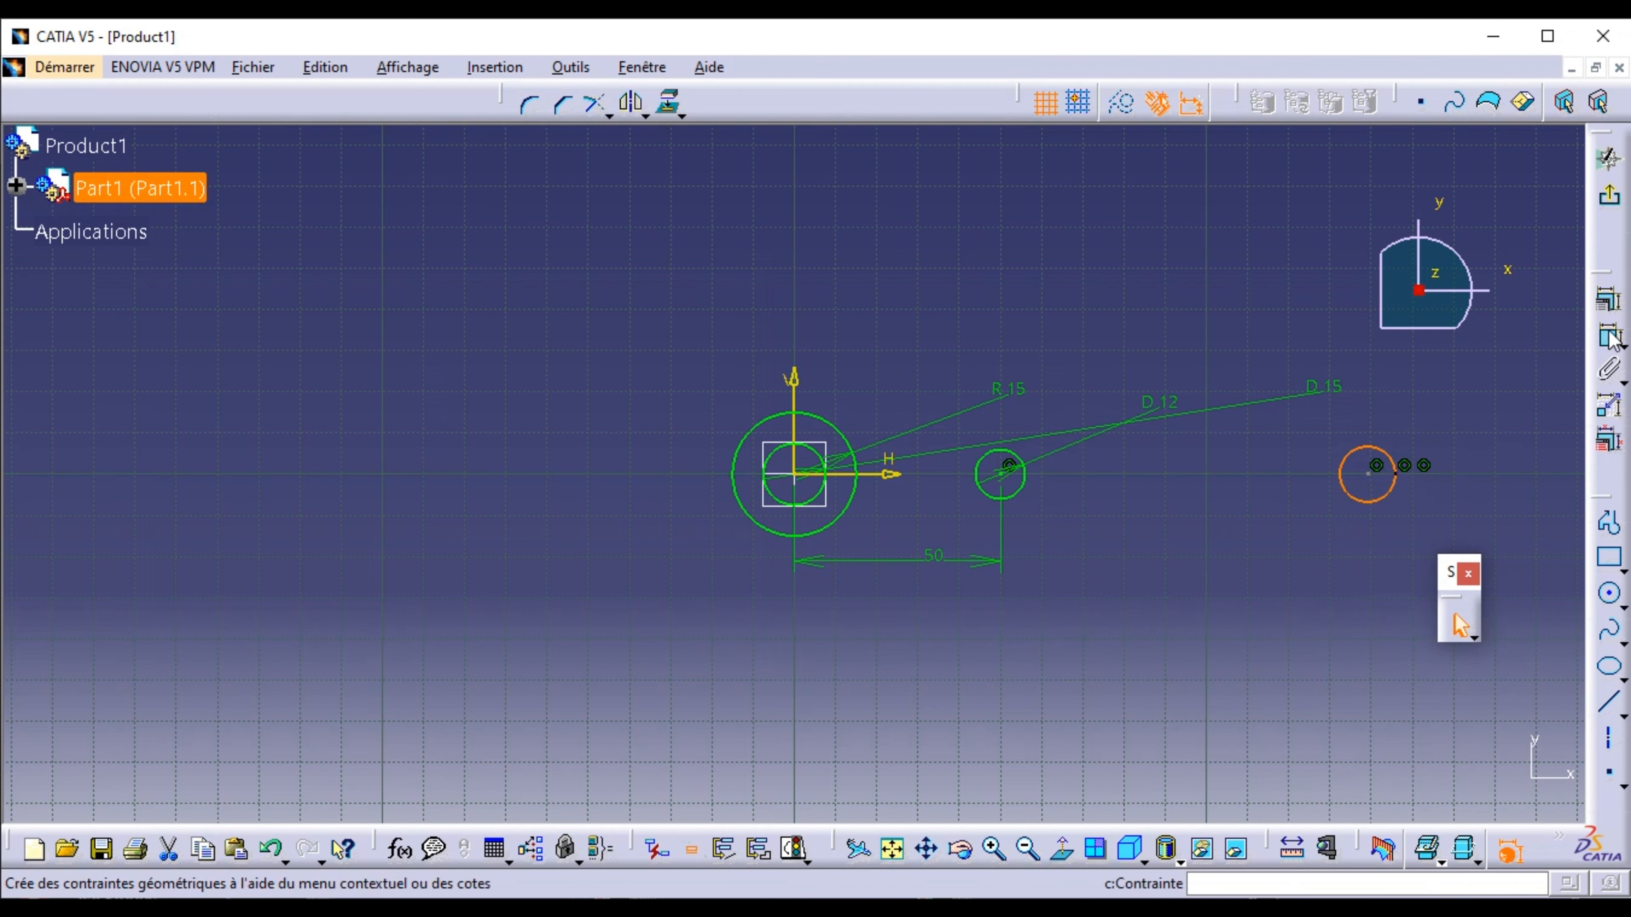
- Dimension the diameter of the newest circle on the horizontal axis, farthest from the origin, and set it to 12 mm
{"action": "left_click", "coordinate": [1616, 344]}
{"action": "left_click", "coordinate": [1493, 361]}
{"action": "double_click", "coordinate": [1491, 367]}
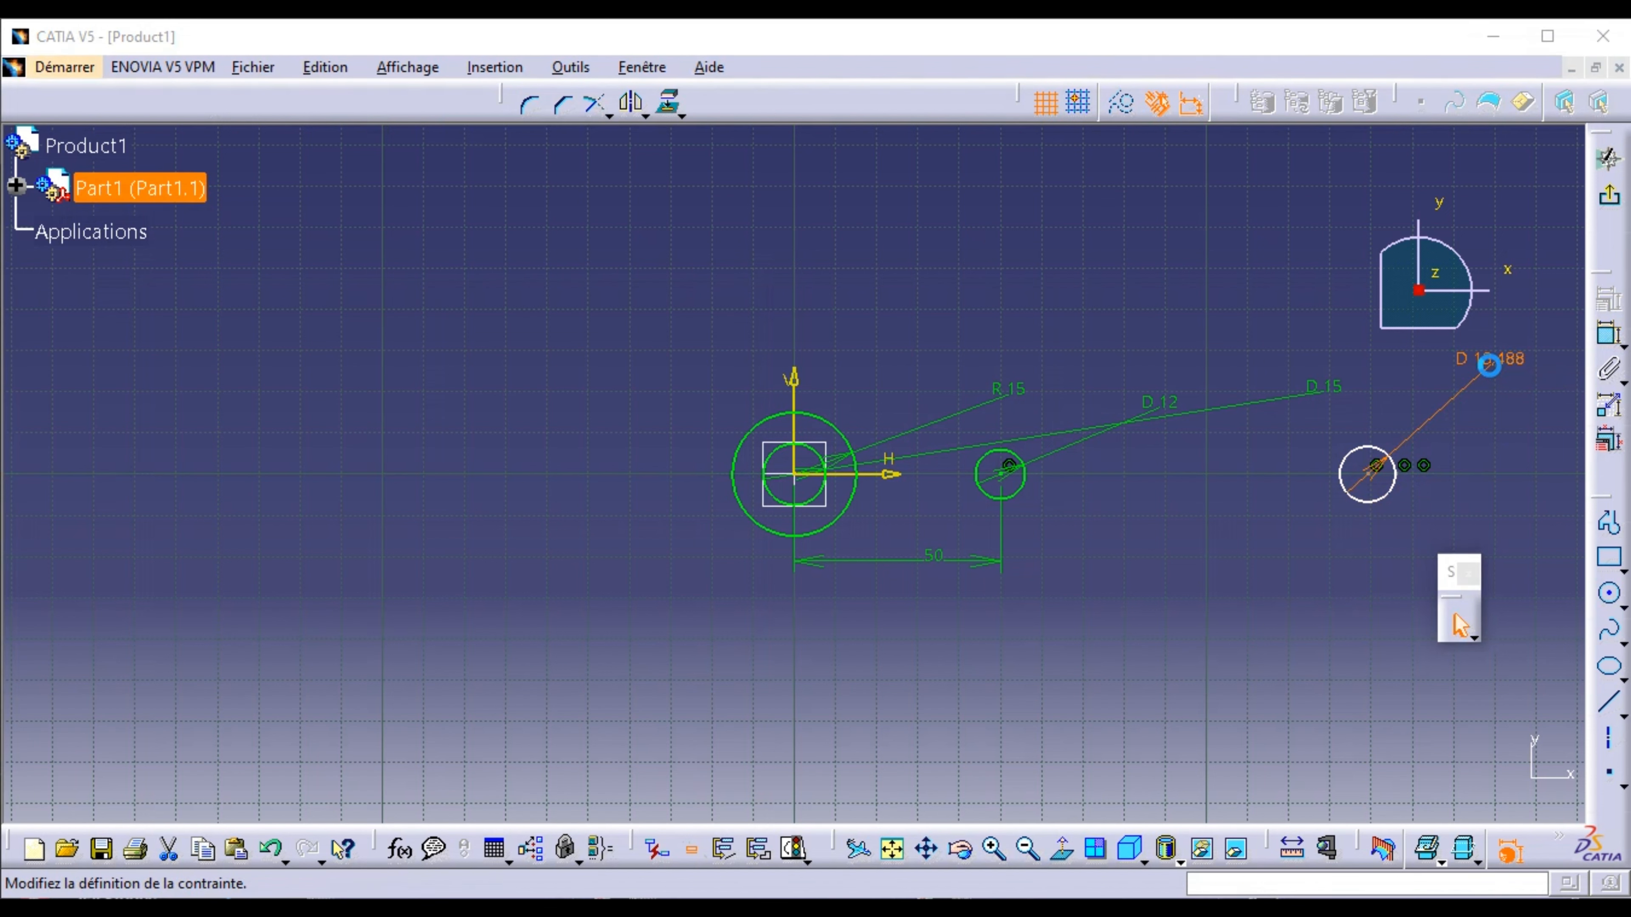
{"action": "type", "text": "12mm"}
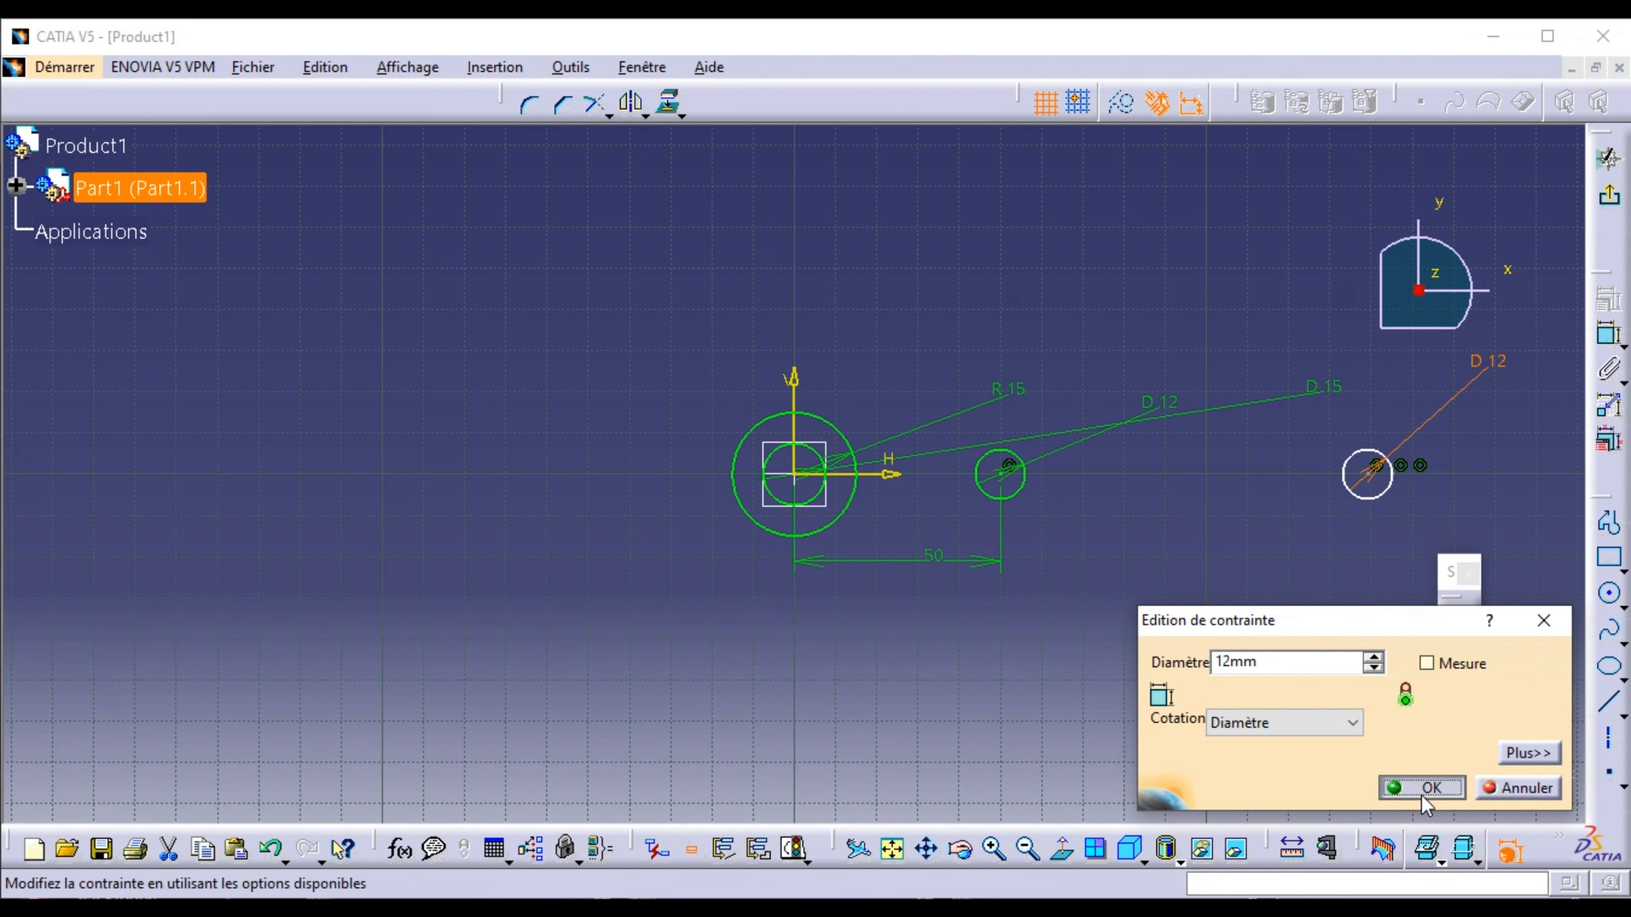
{"action": "left_click", "coordinate": [1421, 790]}
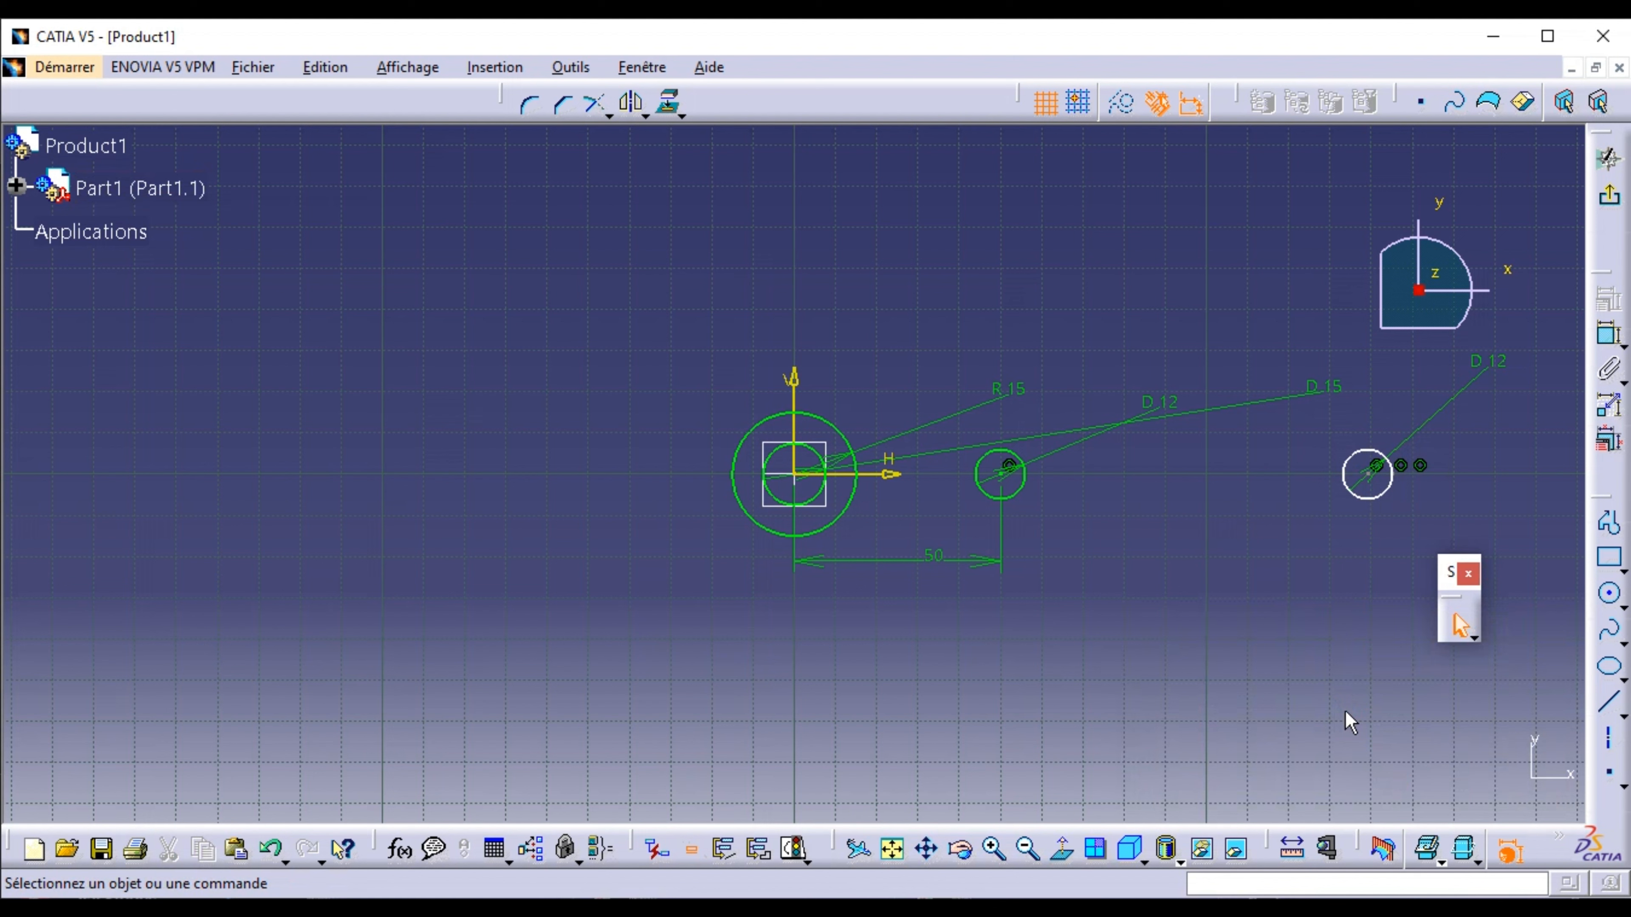
- Dimension the distance between the centres of the two 12 mm circles and set it to 40 mm
{"action": "left_click", "coordinate": [1371, 474]}
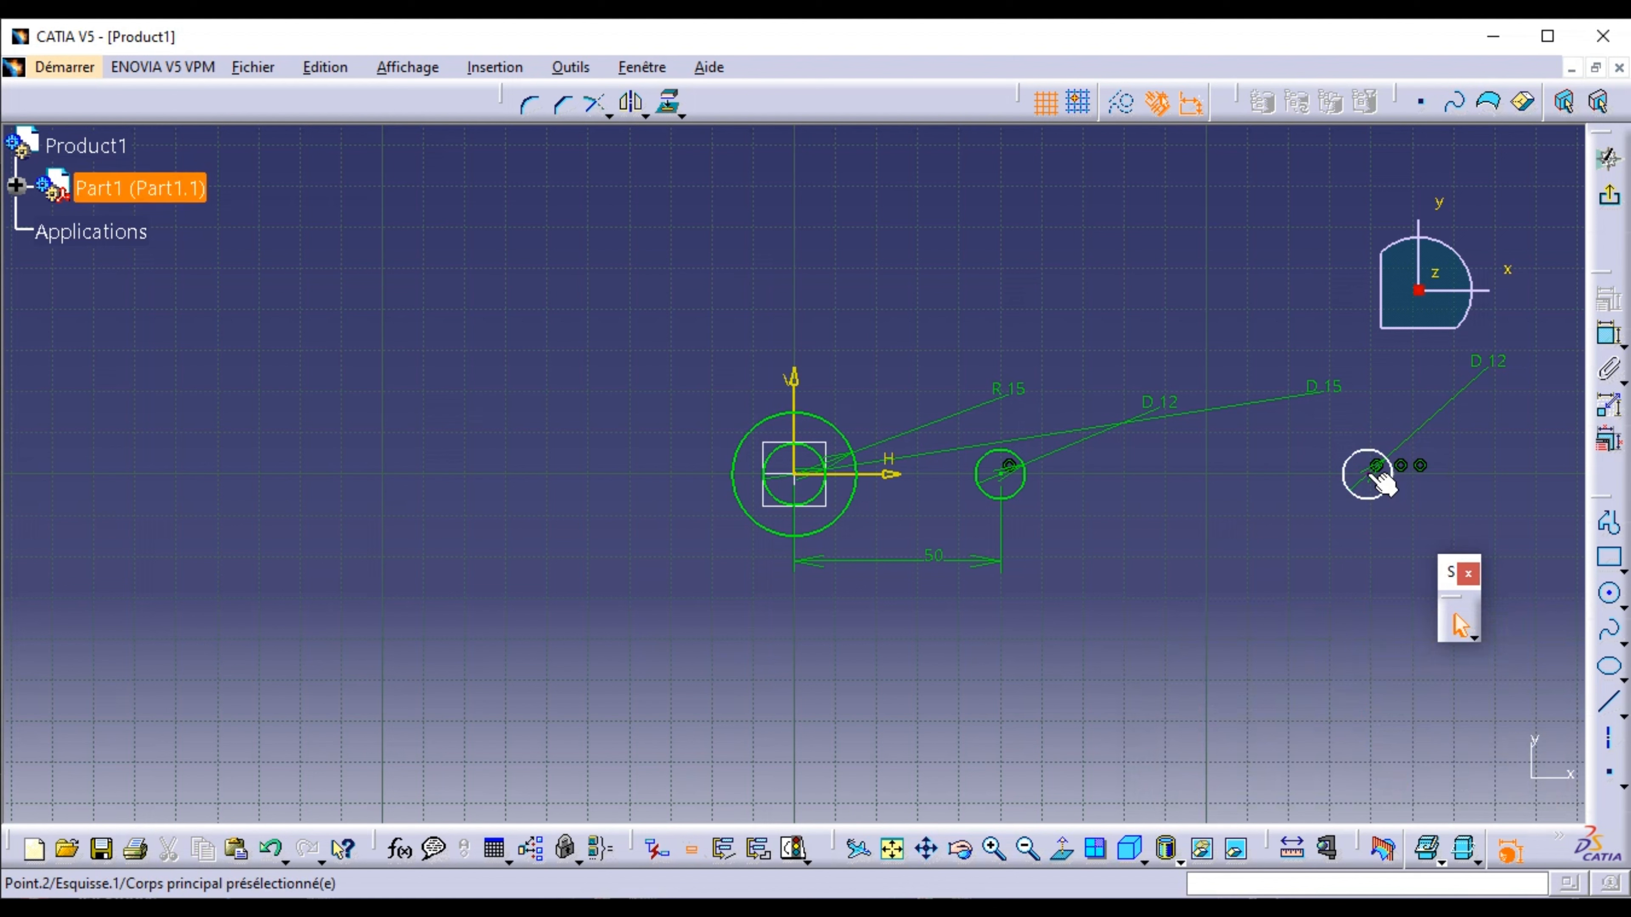
{"action": "left_click", "coordinate": [1003, 474], "text": "ctrl"}
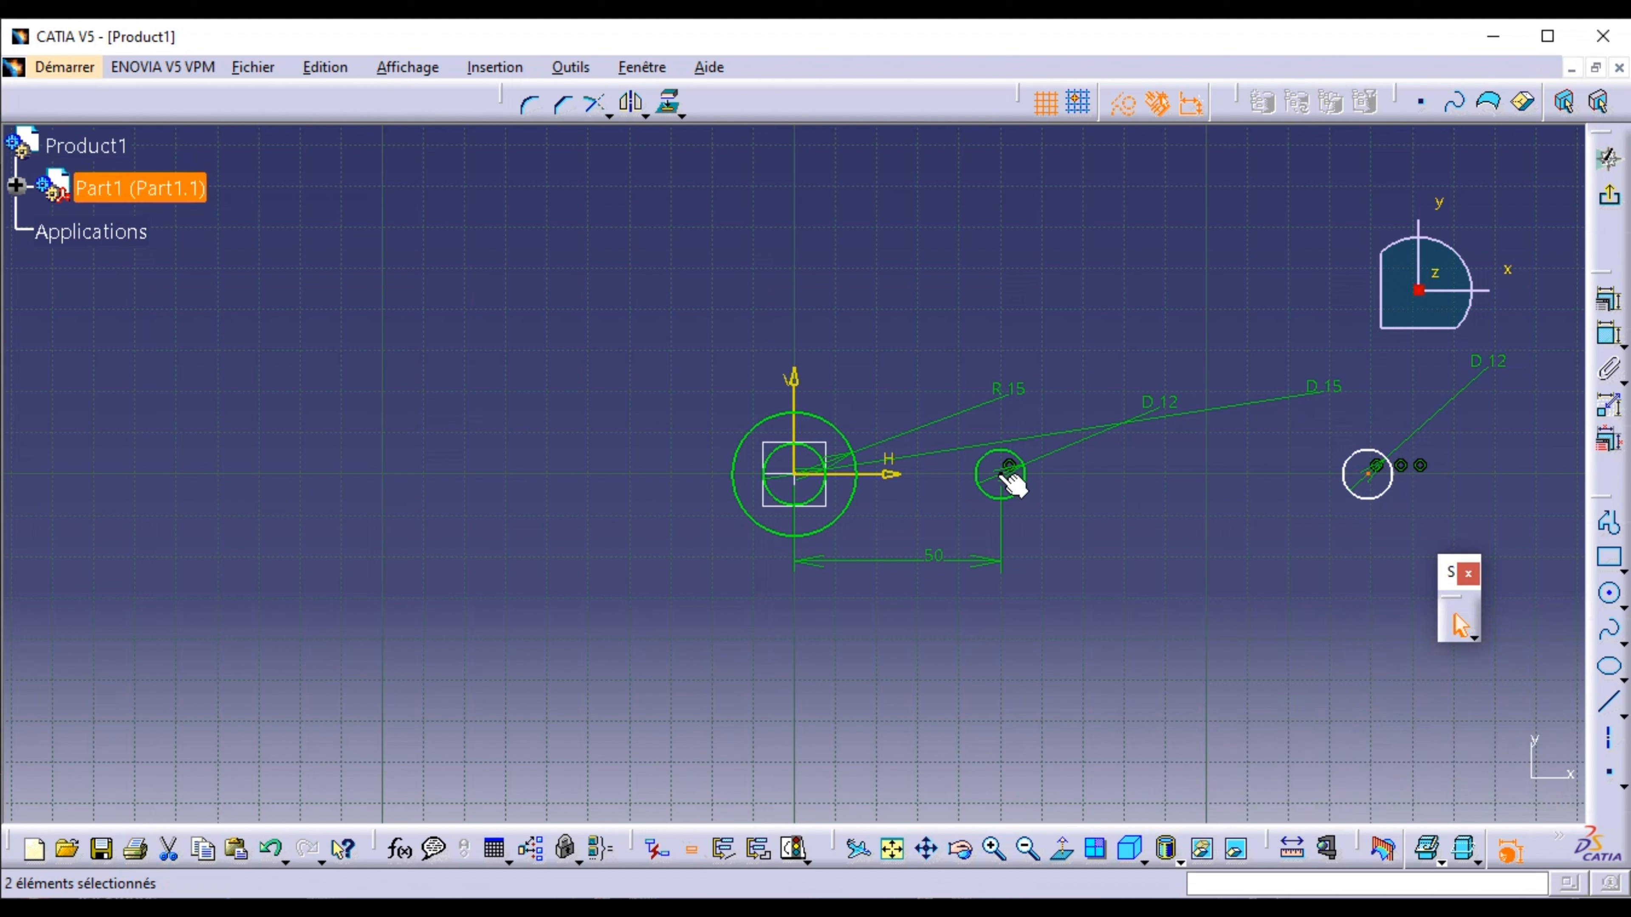
{"action": "left_click", "coordinate": [1605, 338]}
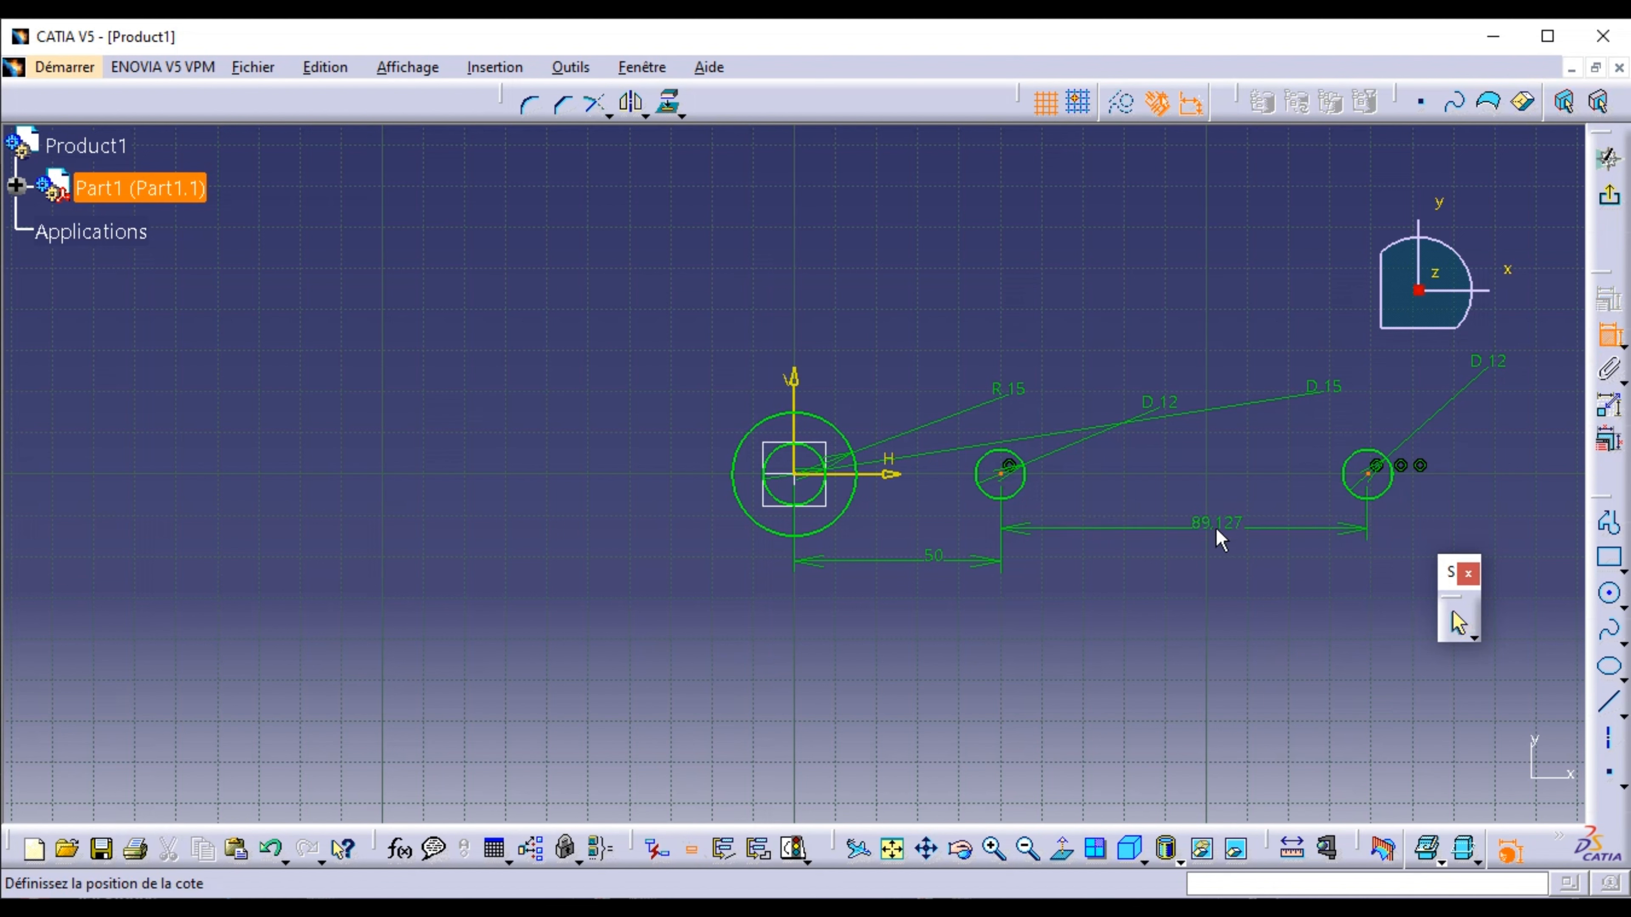
{"action": "left_click", "coordinate": [1217, 533]}
{"action": "double_click", "coordinate": [1219, 543]}
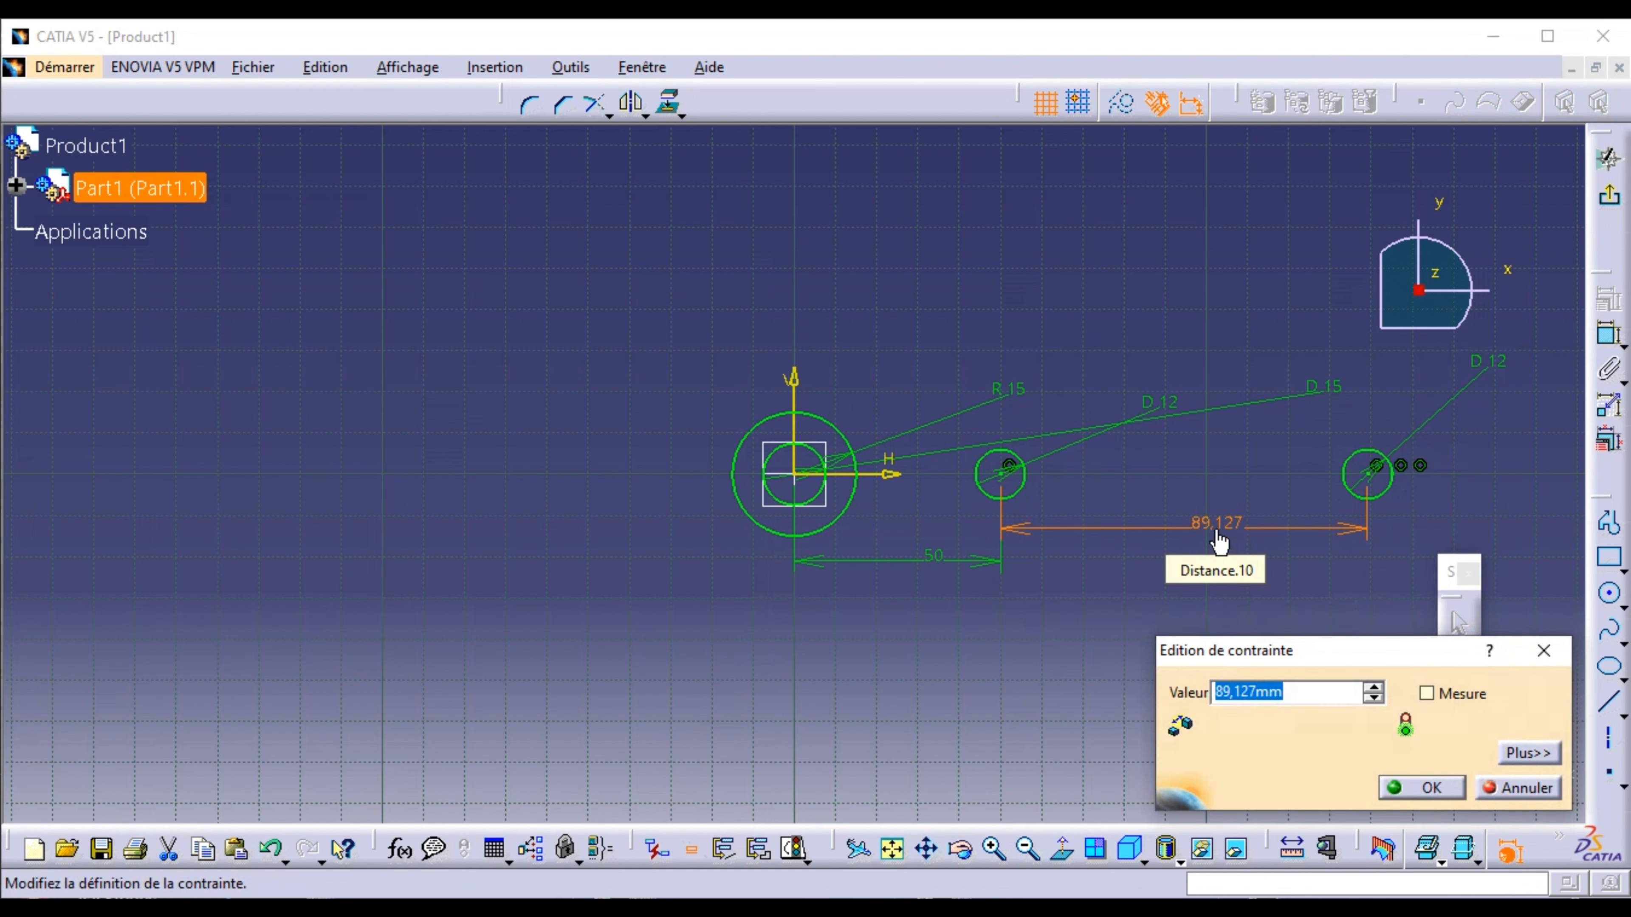
{"action": "type", "text": "40"}
{"action": "left_click", "coordinate": [1402, 777]}
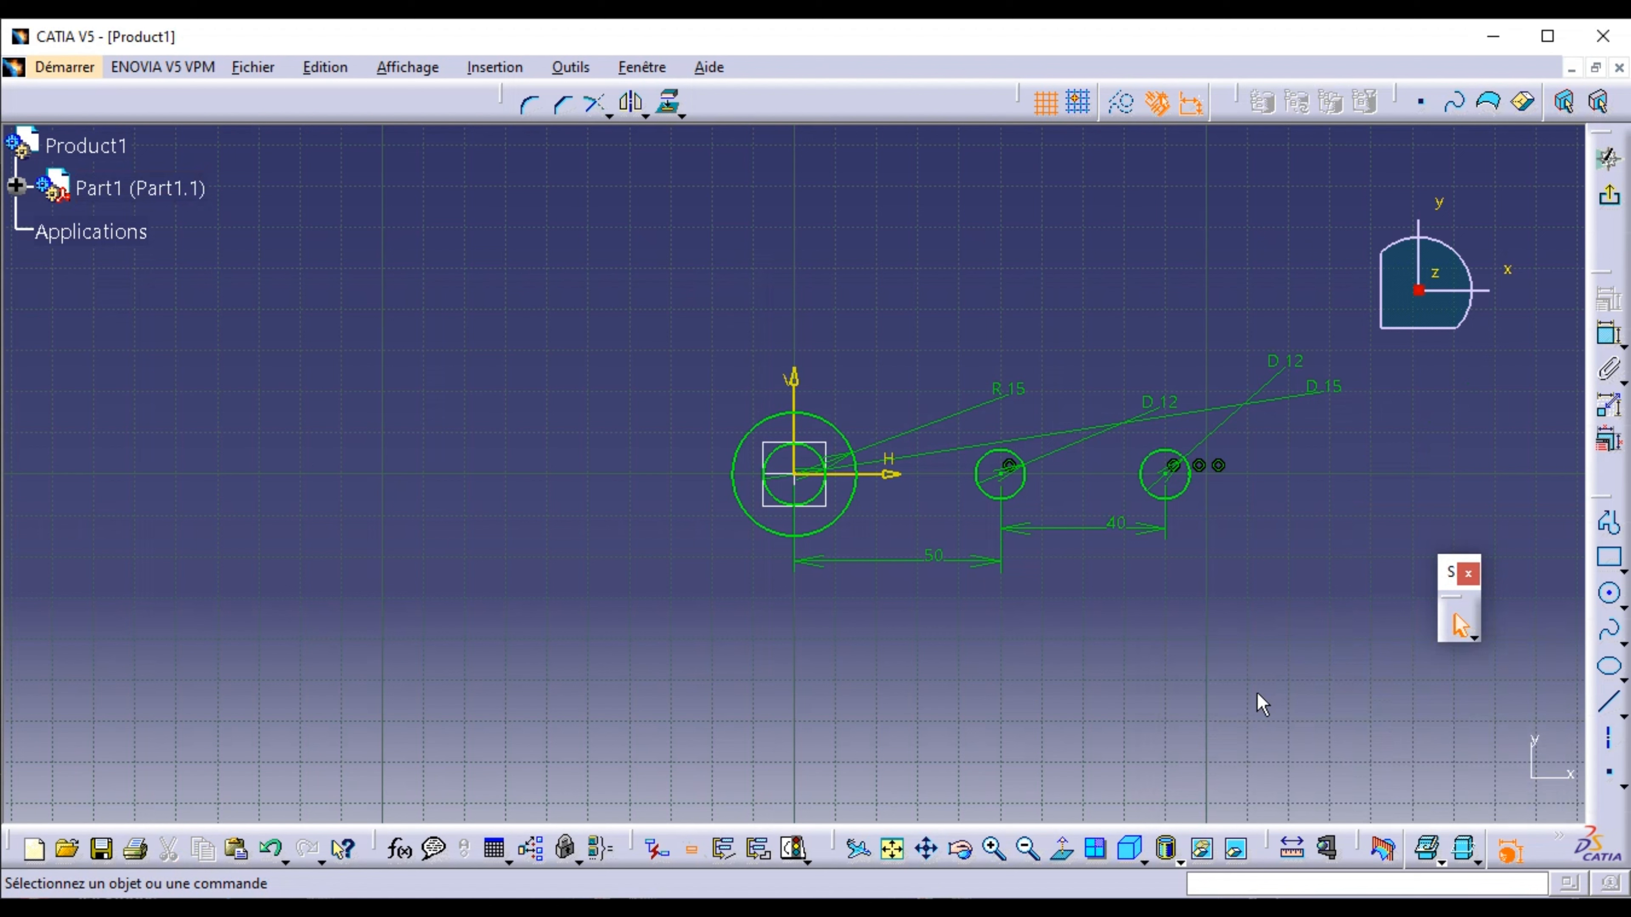
- Sketch a larger circle about 26.7 mm in diameter, concentric with the 12 mm circle farthest from the origin
{"action": "left_click", "coordinate": [1611, 598]}
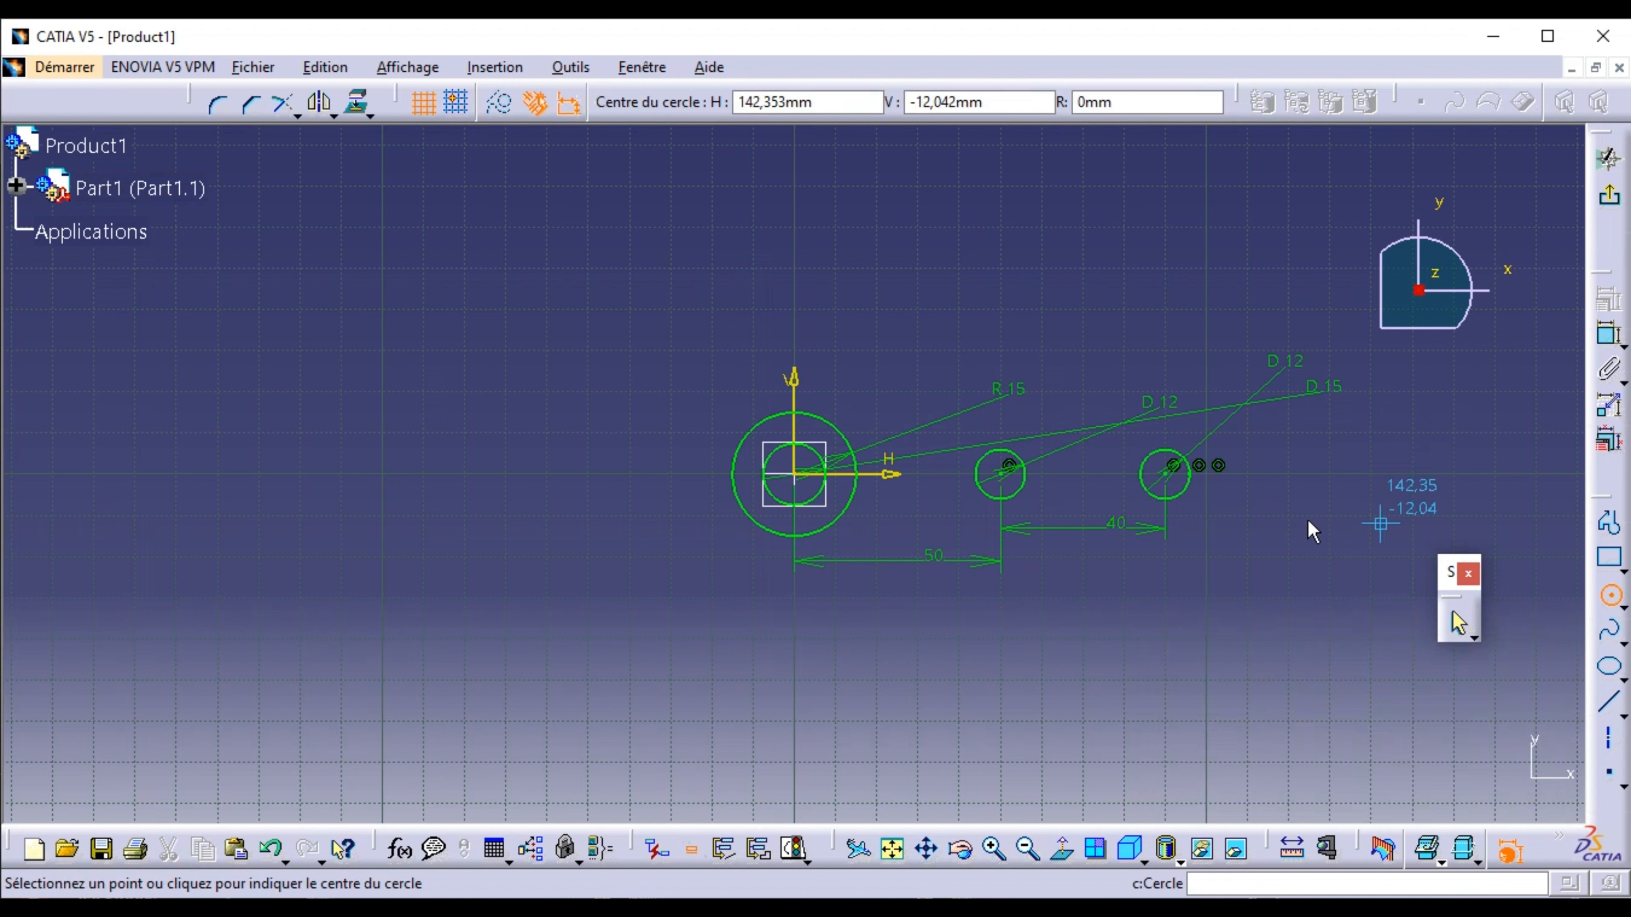
{"action": "left_click", "coordinate": [1175, 480]}
{"action": "left_click", "coordinate": [1224, 471]}
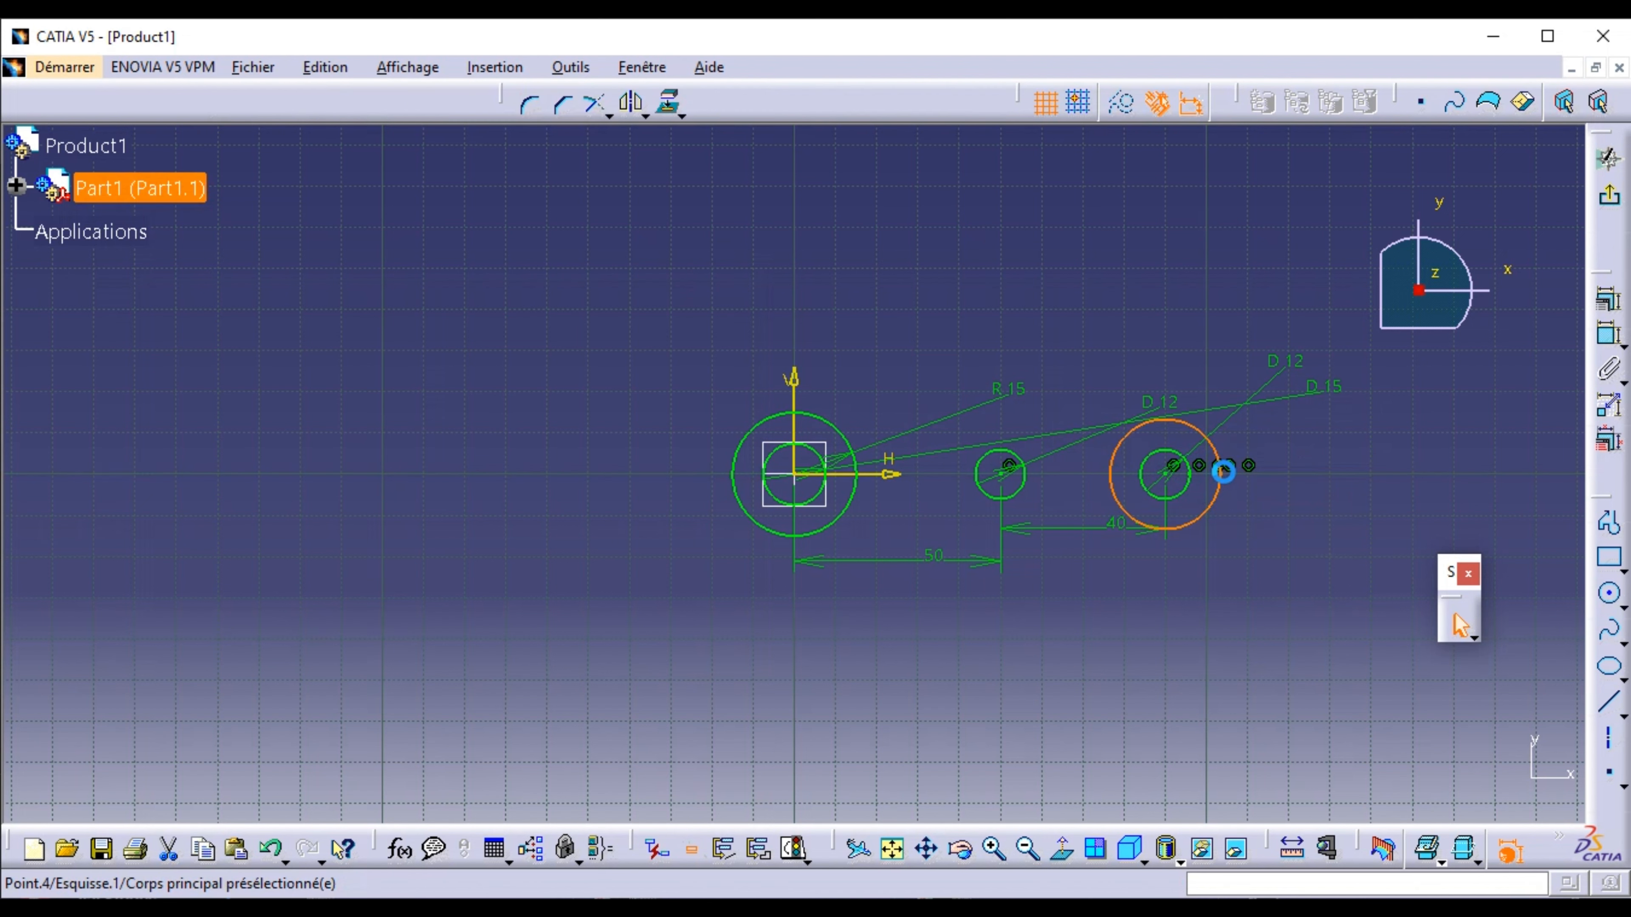
- Dimension the larger concentric circle's diameter and set it to 30 mm
{"action": "left_click", "coordinate": [1609, 334]}
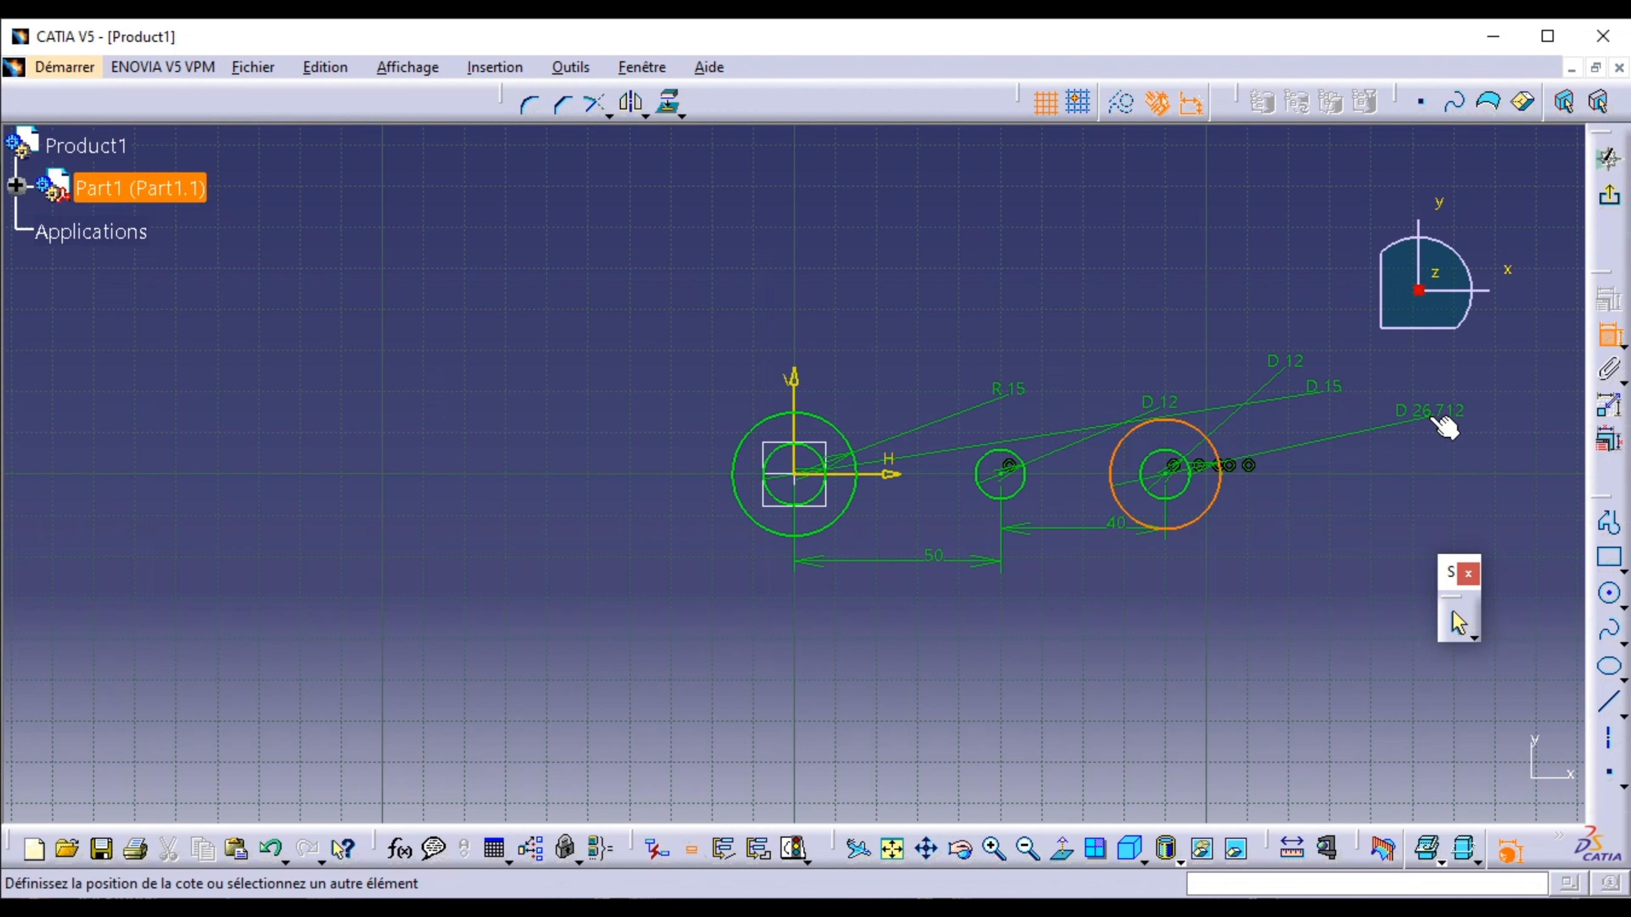
{"action": "left_click", "coordinate": [1445, 426]}
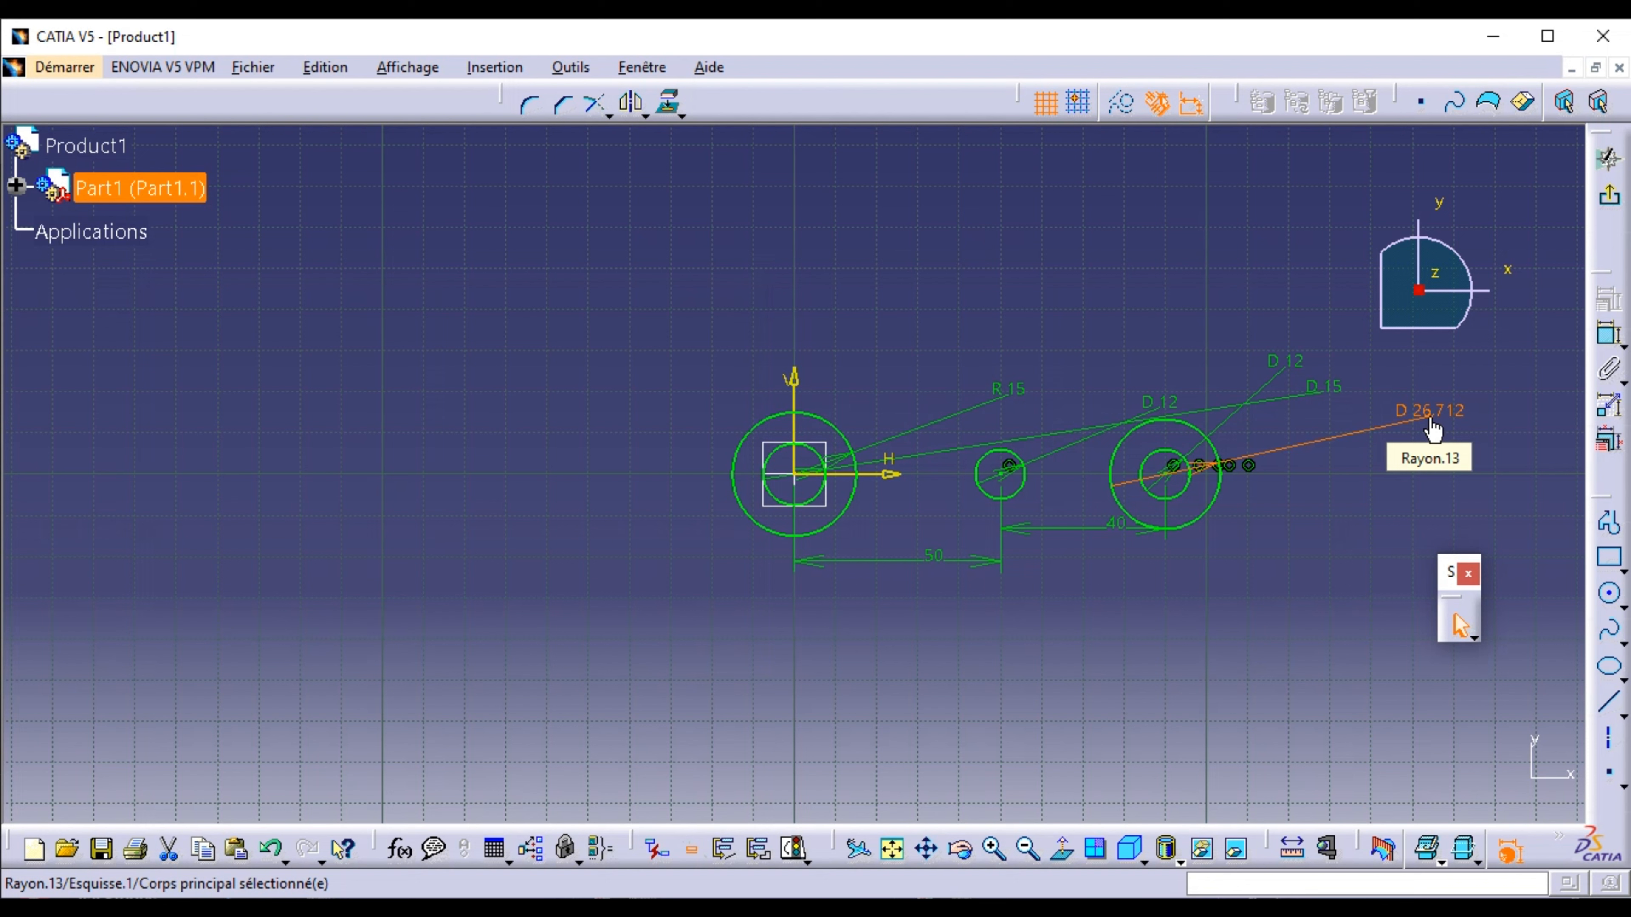
{"action": "double_click", "coordinate": [1433, 426]}
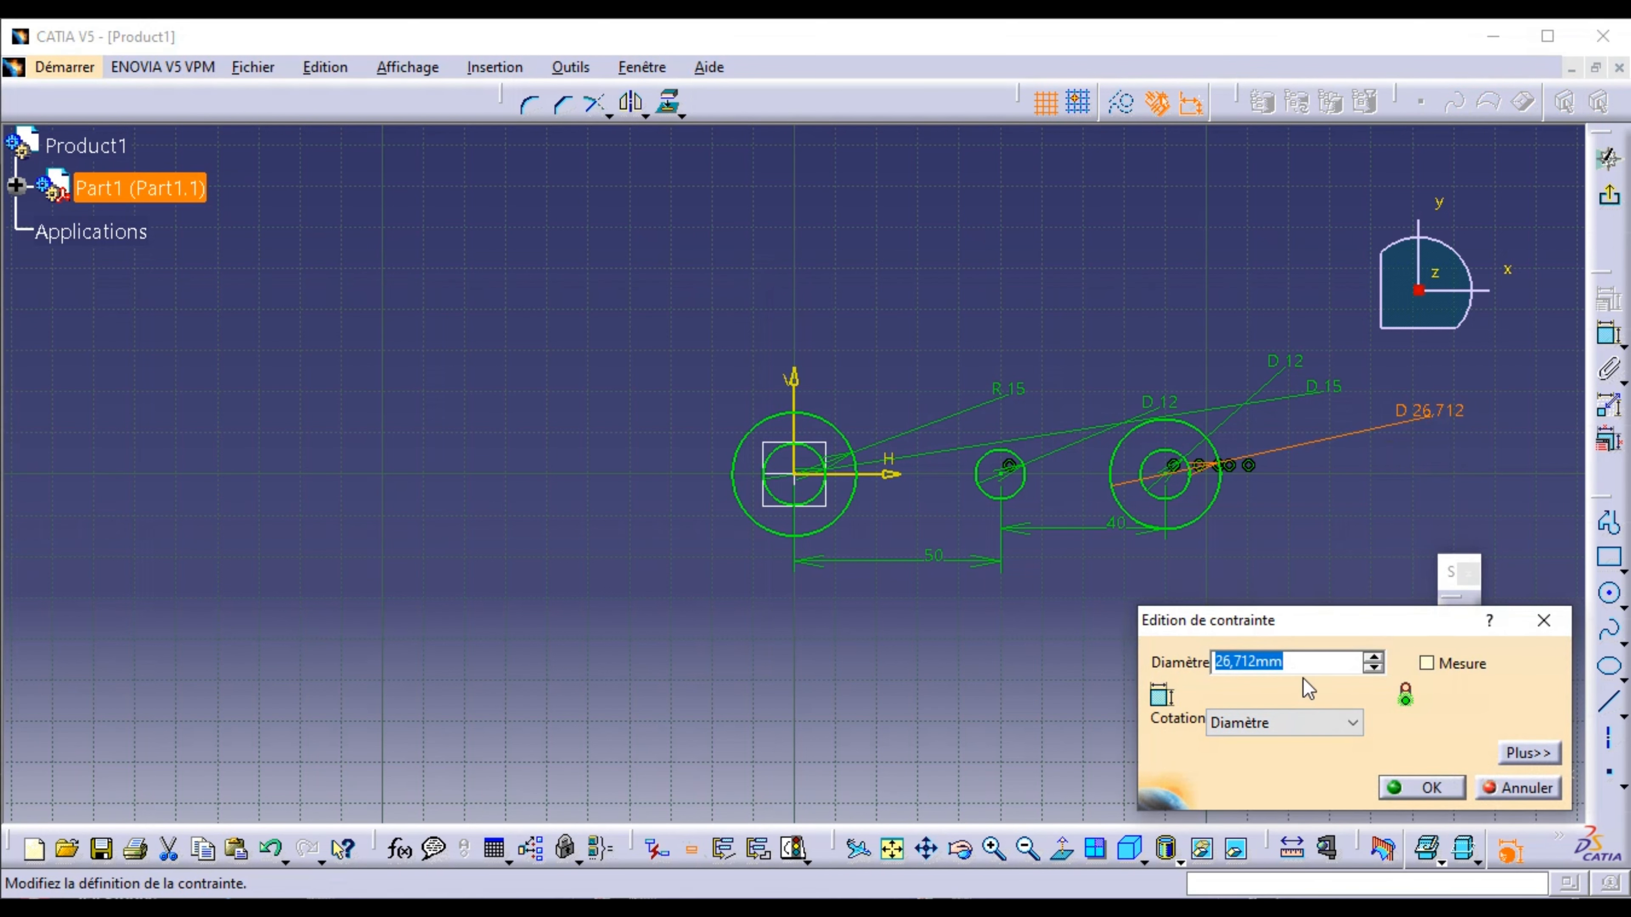
{"action": "type", "text": "30"}
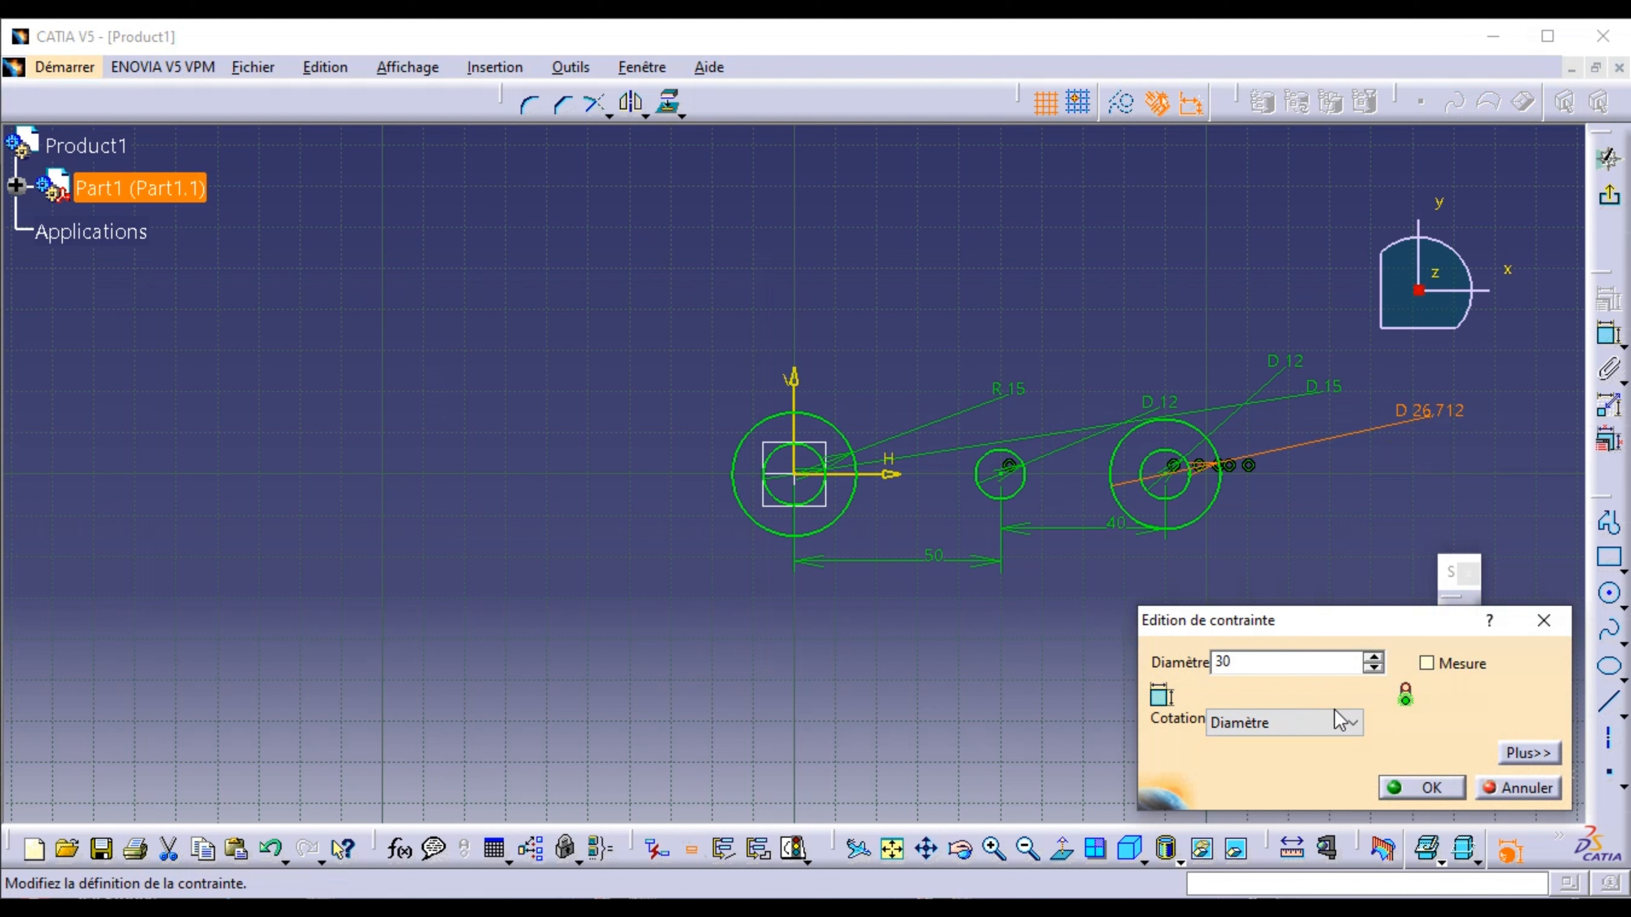
{"action": "key", "text": "Return"}
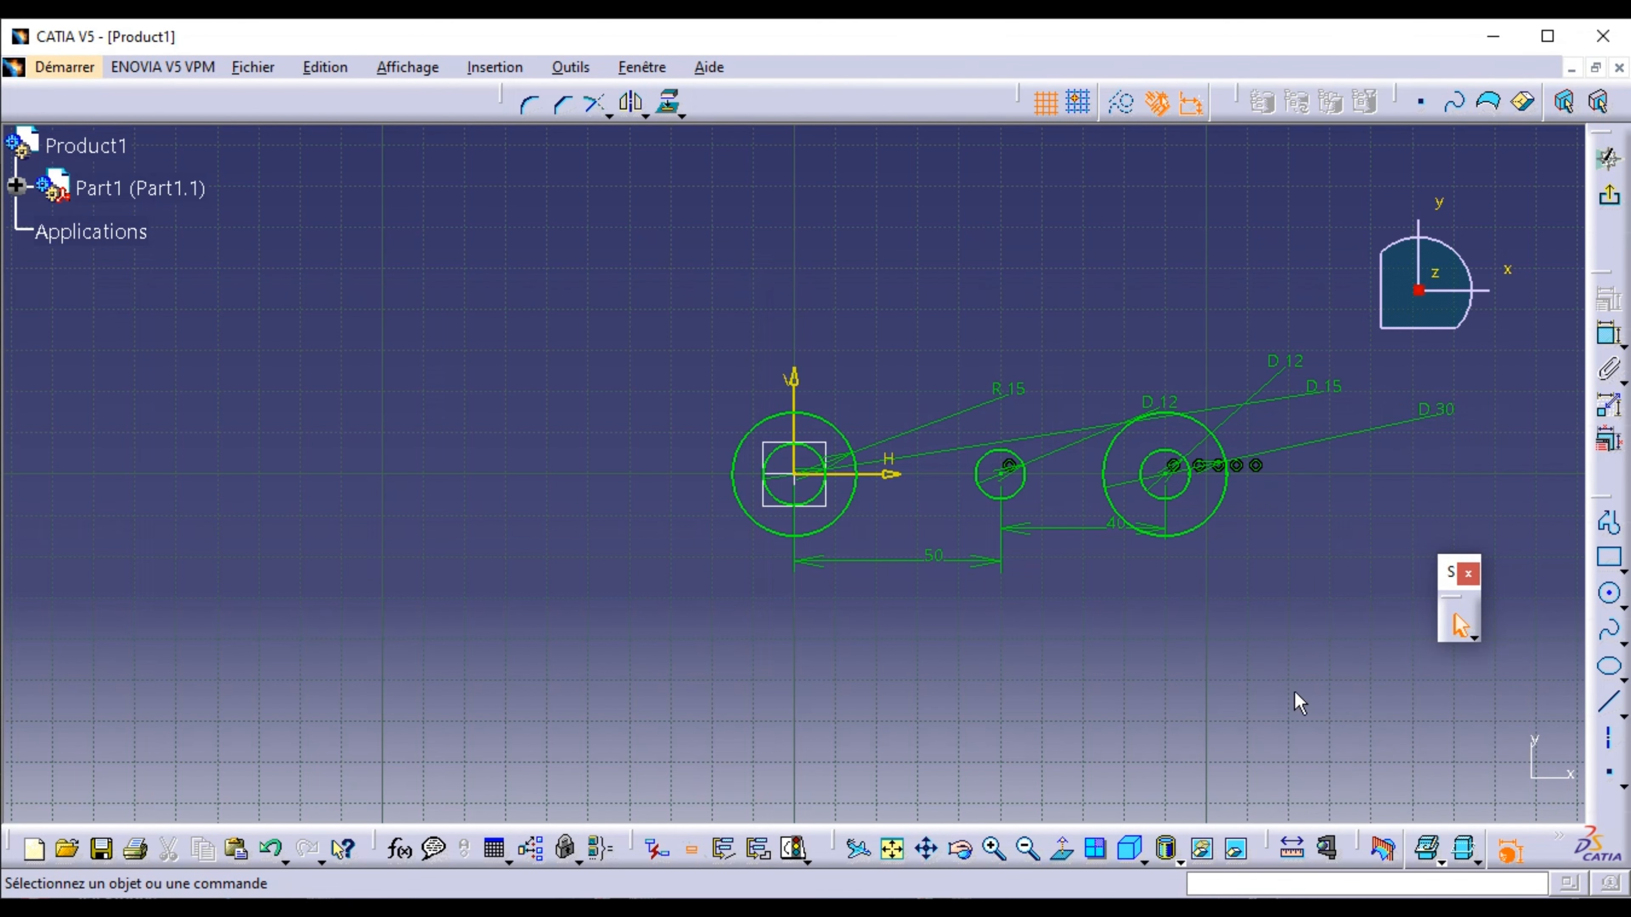
- Draw a vertical axis line through the centre of the 30 mm diameter circle, extending well beyond it above and below
{"action": "left_click", "coordinate": [1607, 740]}
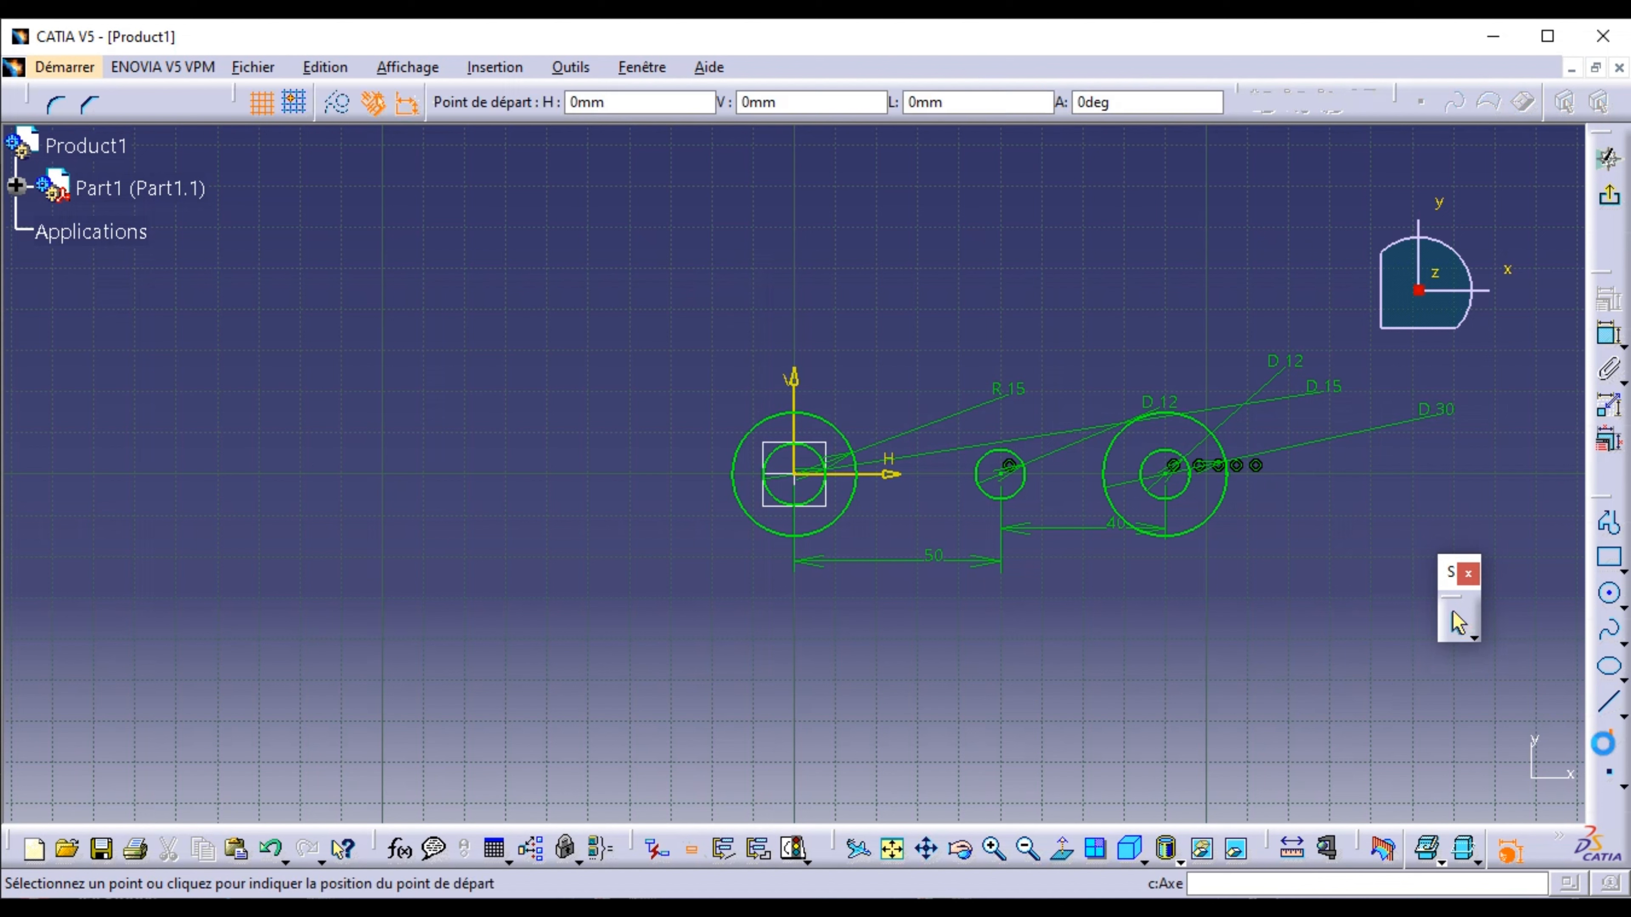
{"action": "left_click", "coordinate": [1165, 276]}
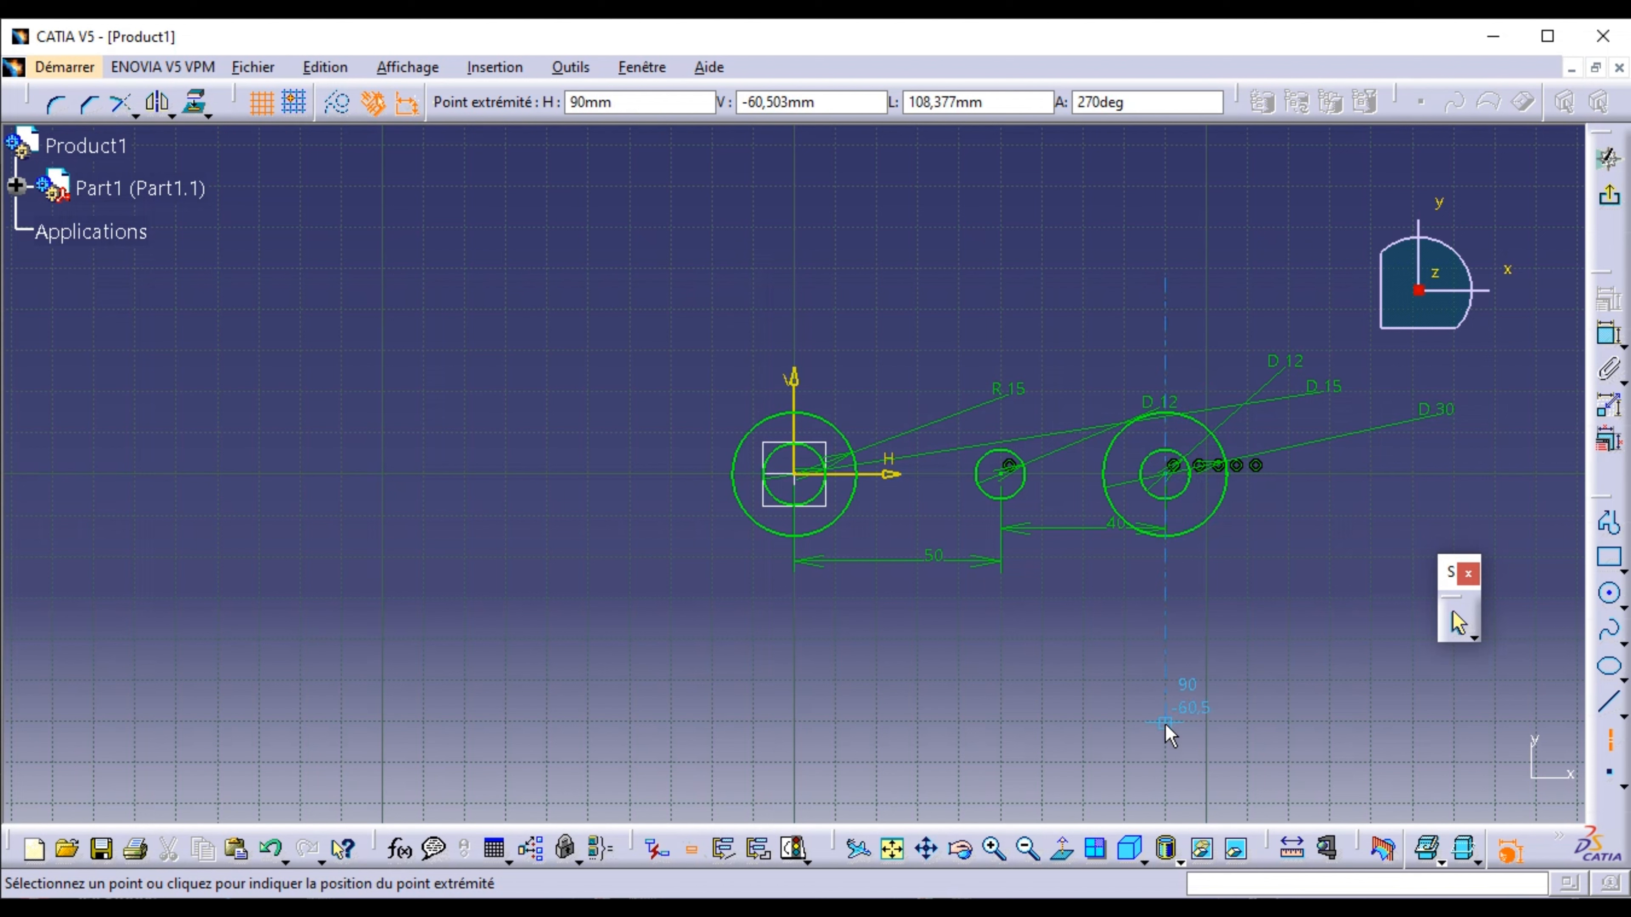
{"action": "left_click", "coordinate": [1166, 746]}
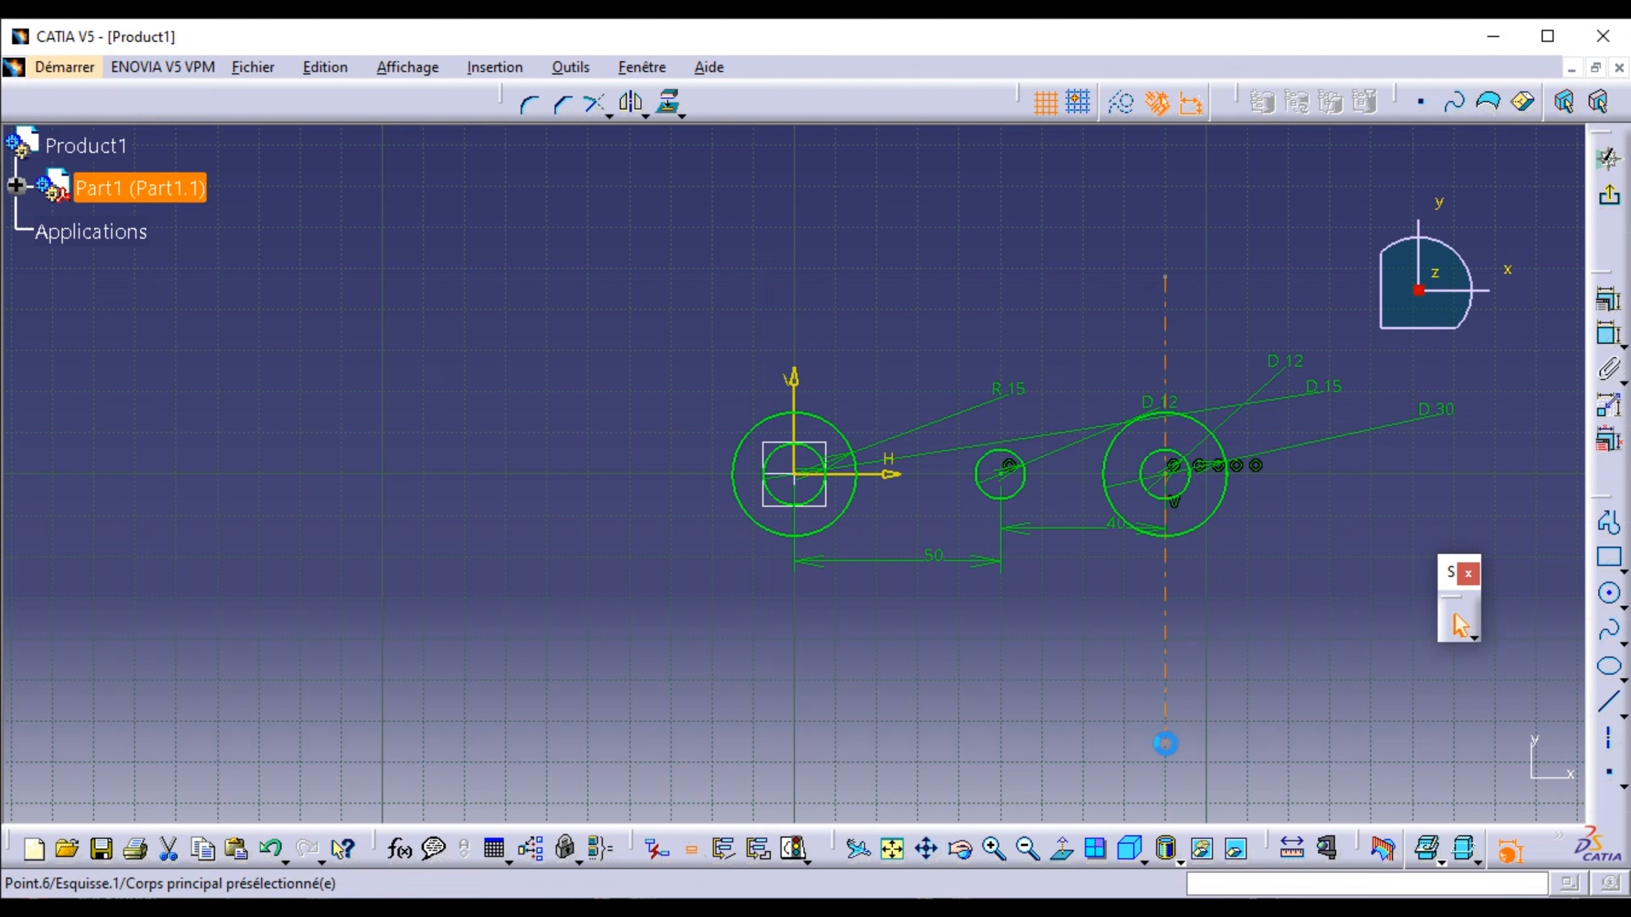
{"action": "left_click", "coordinate": [1265, 720]}
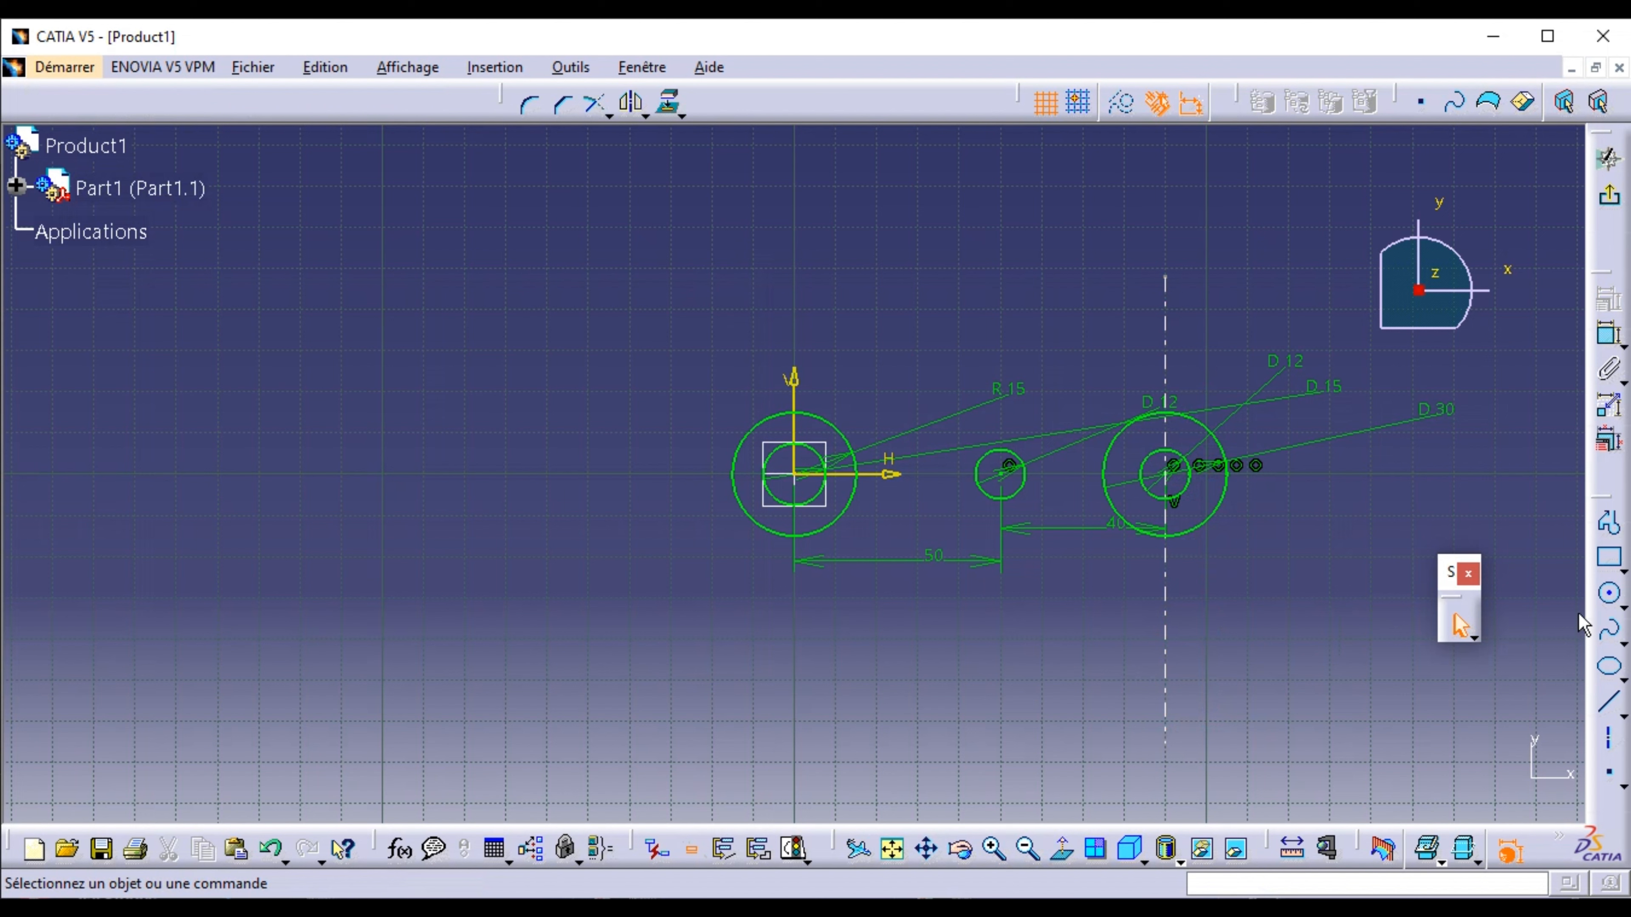
- Draw a vertical axis line through the centre of the 12 mm circle that lies 50 mm from the origin
{"action": "left_click", "coordinate": [1611, 746]}
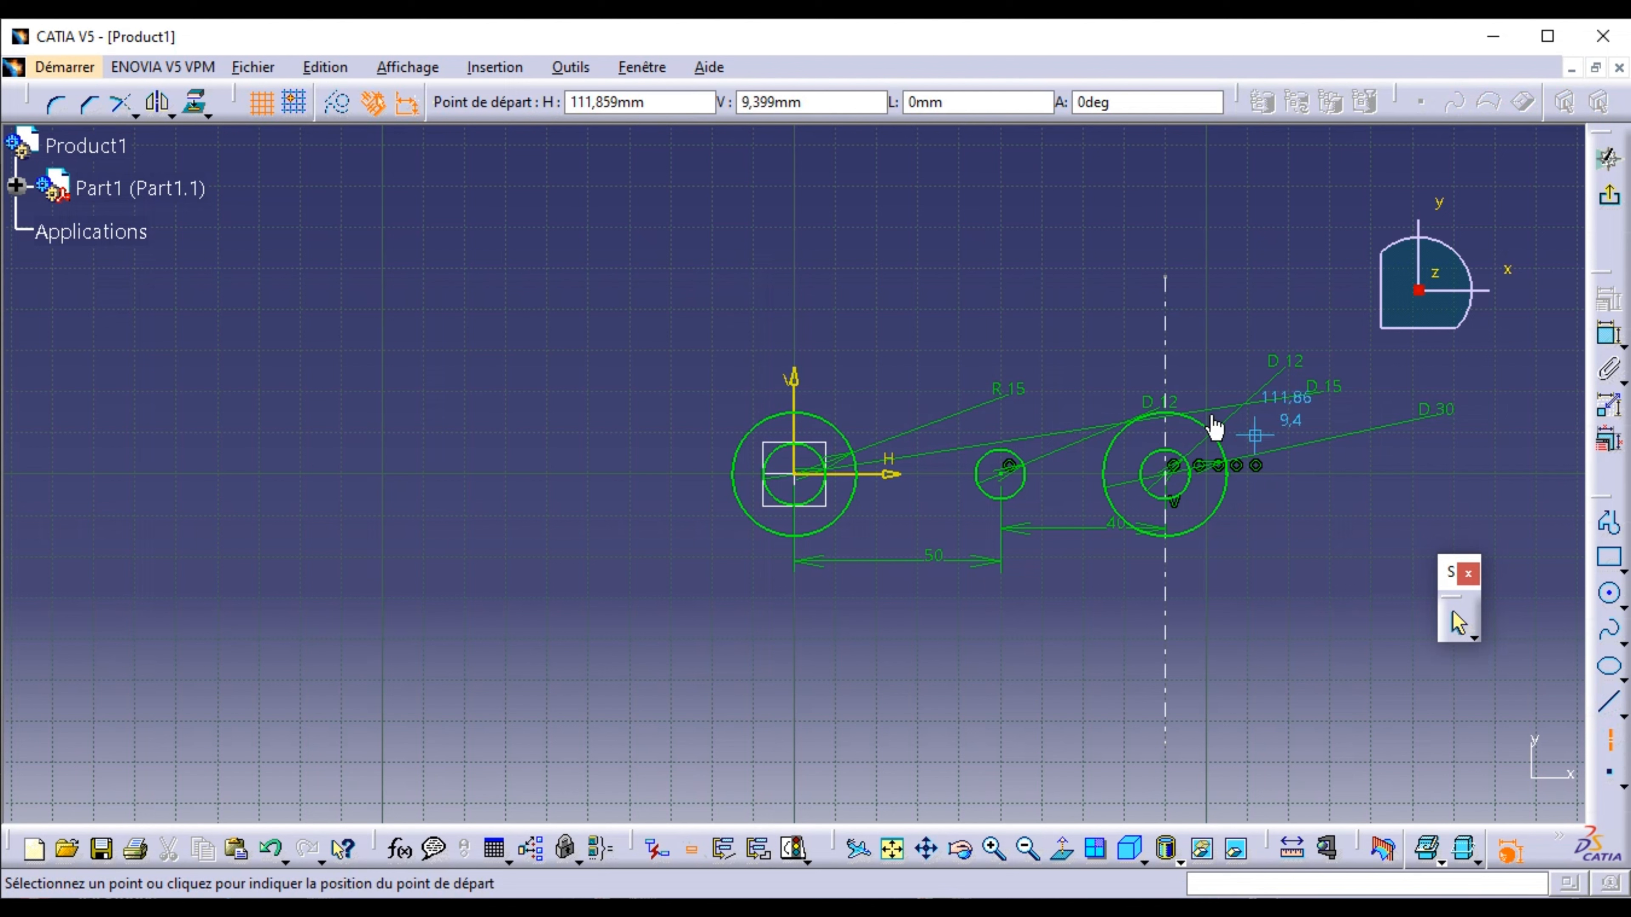
{"action": "left_click", "coordinate": [1000, 245]}
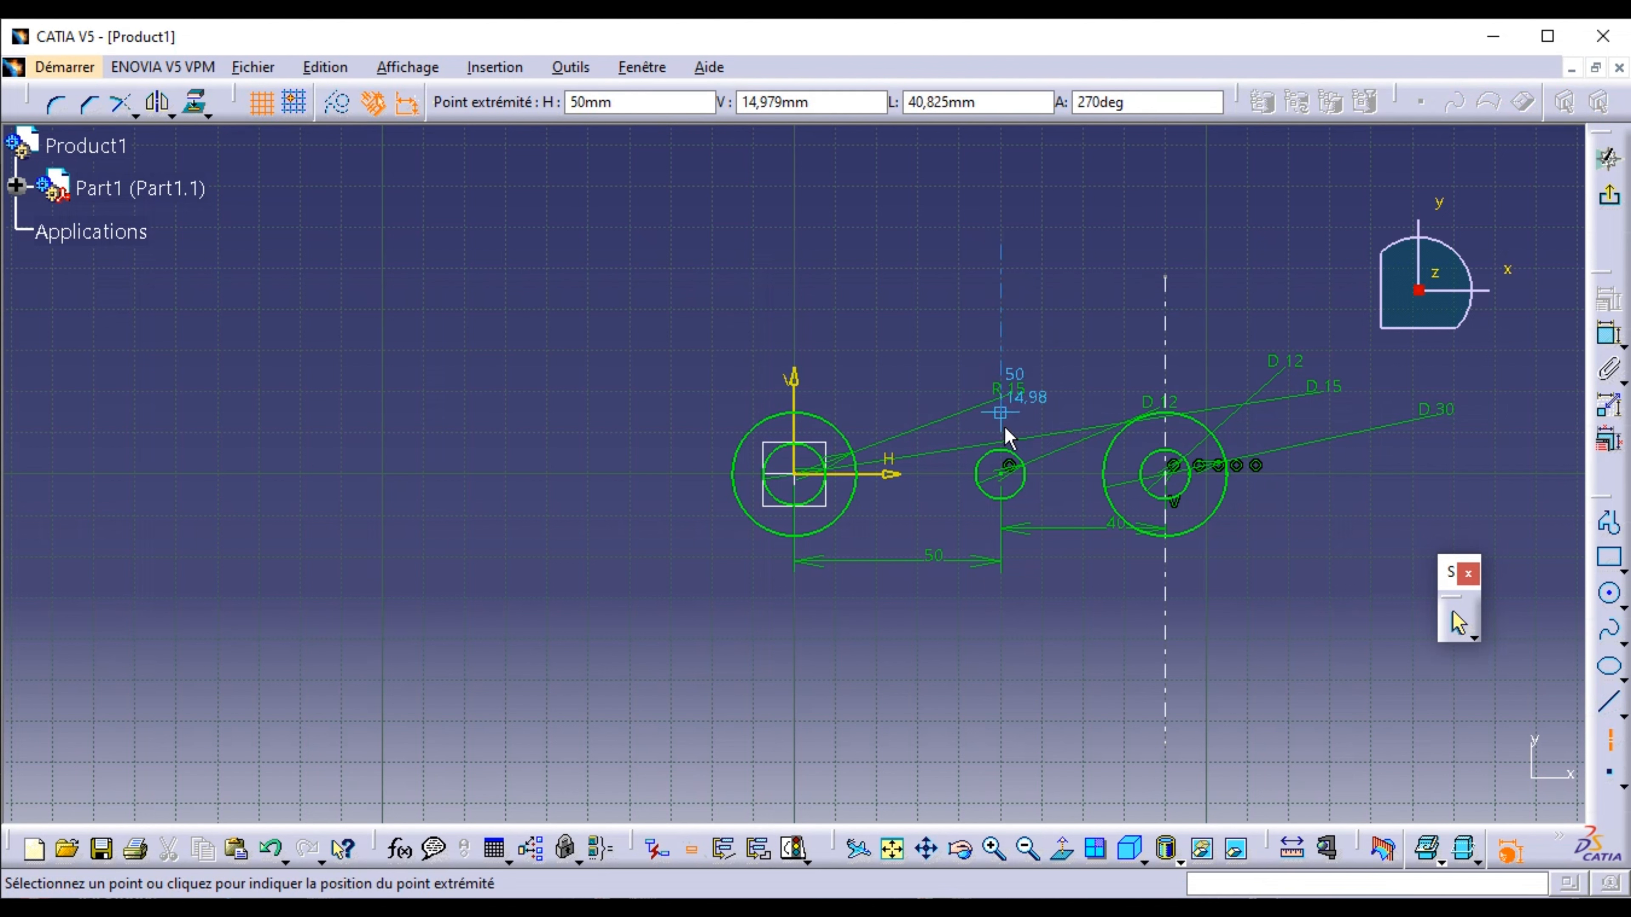
{"action": "left_click", "coordinate": [999, 719]}
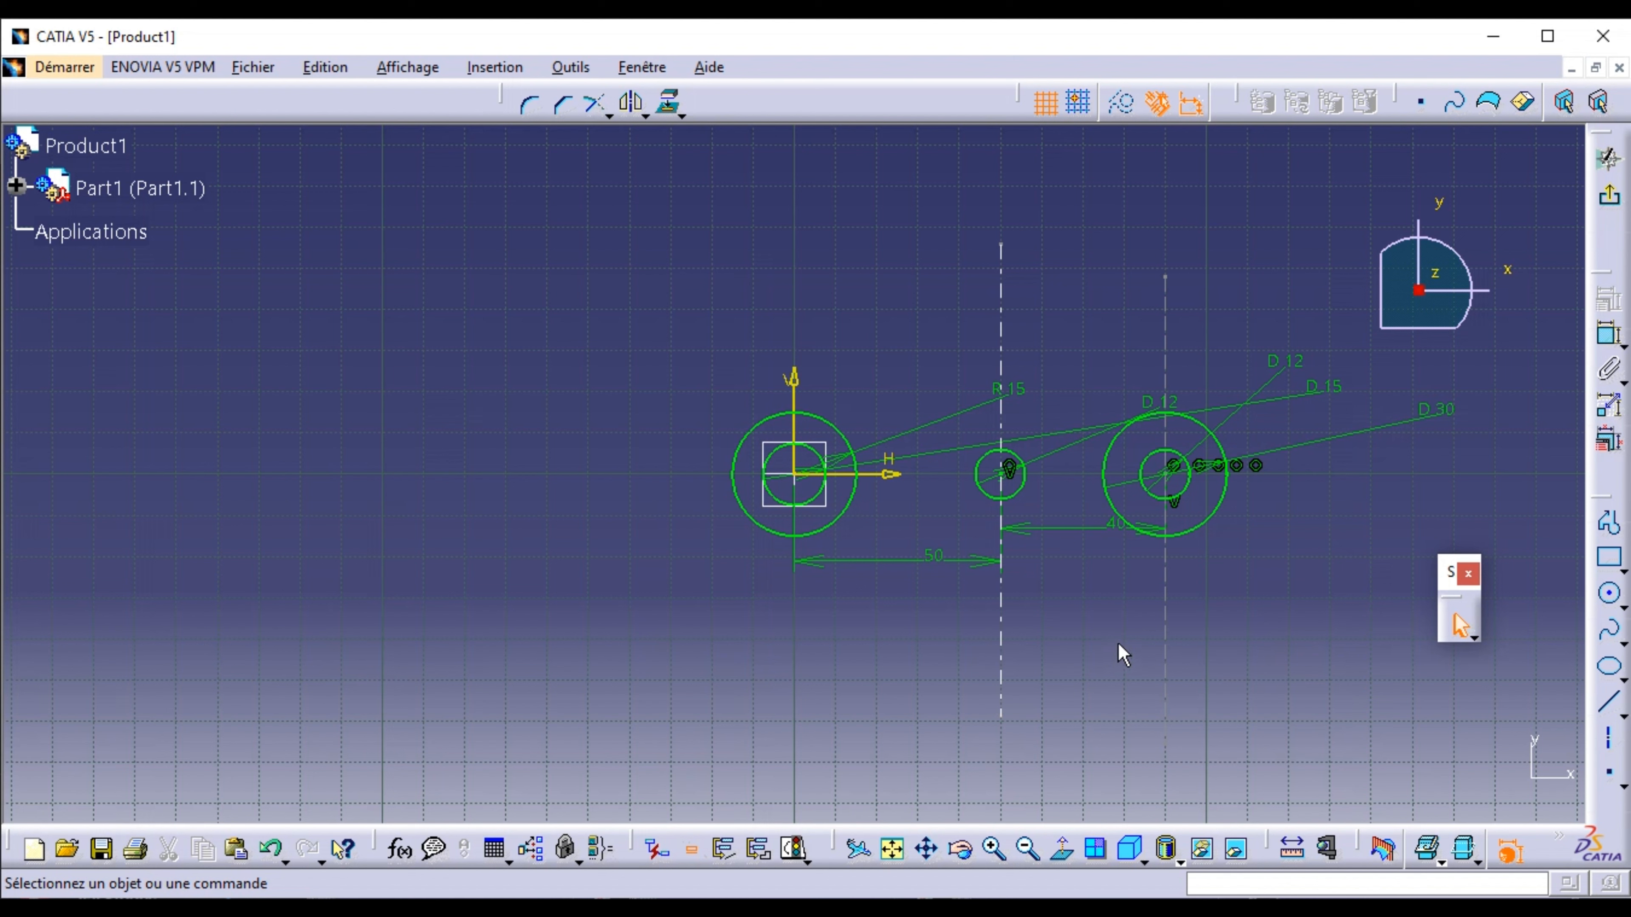
- Draw a 90 mm horizontal line joining the top of the 15 mm radius circle at the origin to the top of the 30 mm diameter circle
{"action": "left_click", "coordinate": [1609, 707]}
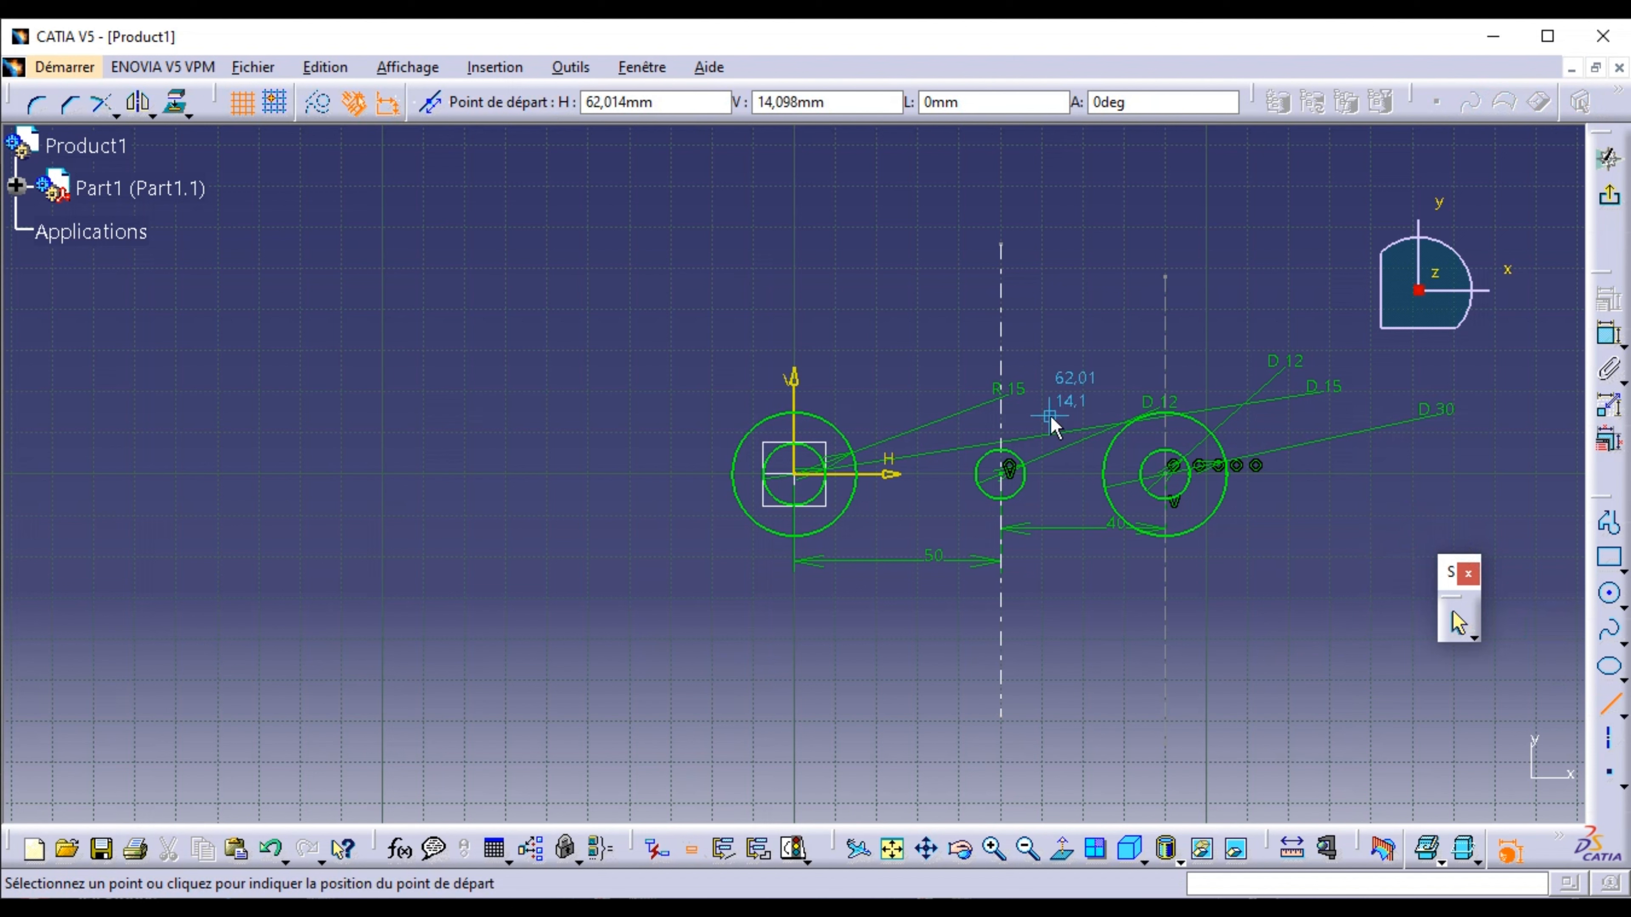
{"action": "left_click", "coordinate": [795, 412]}
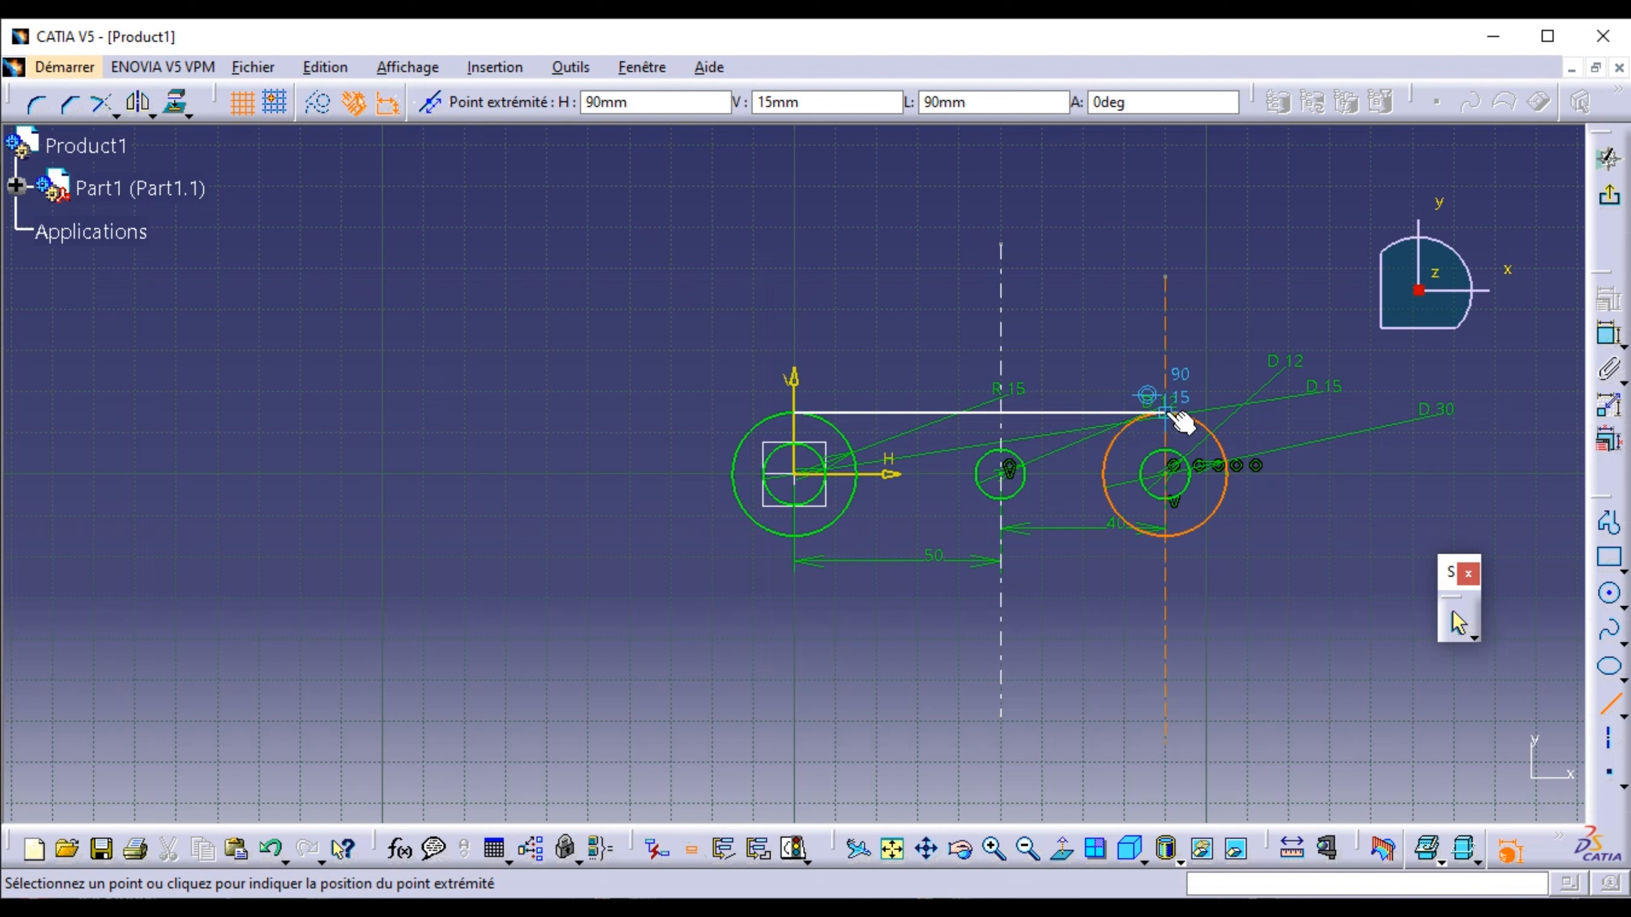
{"action": "left_click", "coordinate": [1174, 426]}
{"action": "left_click", "coordinate": [1244, 370]}
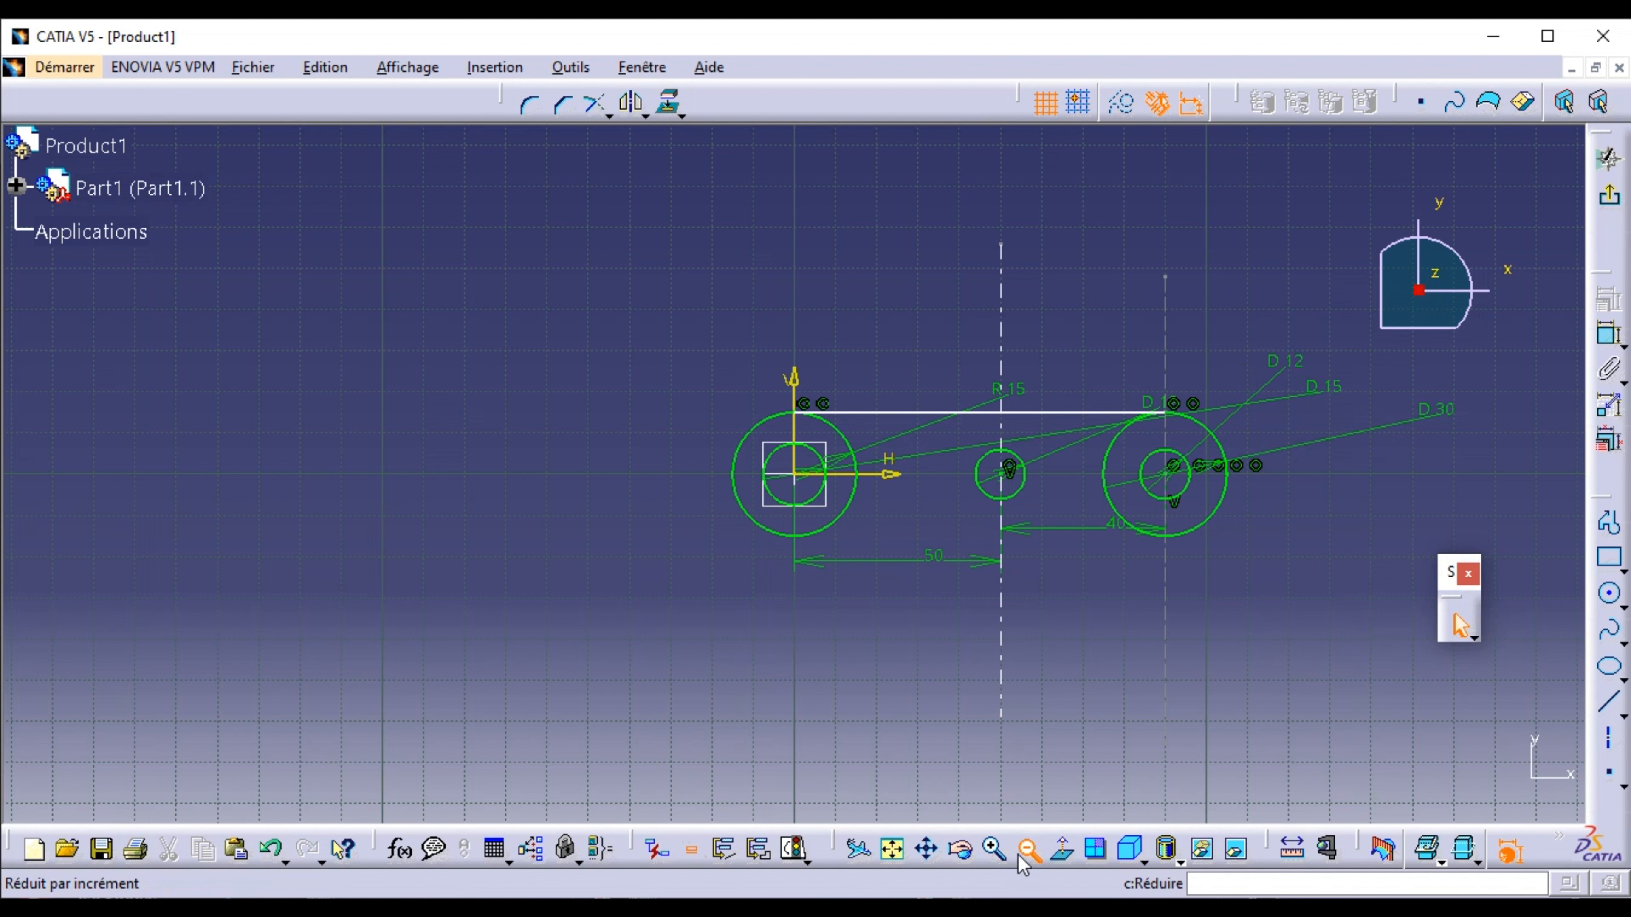
- Sketch a circle about 29.4 mm in diameter on the vertical axis, centred about 73.5 mm below the origin
{"action": "left_click", "coordinate": [1028, 848]}
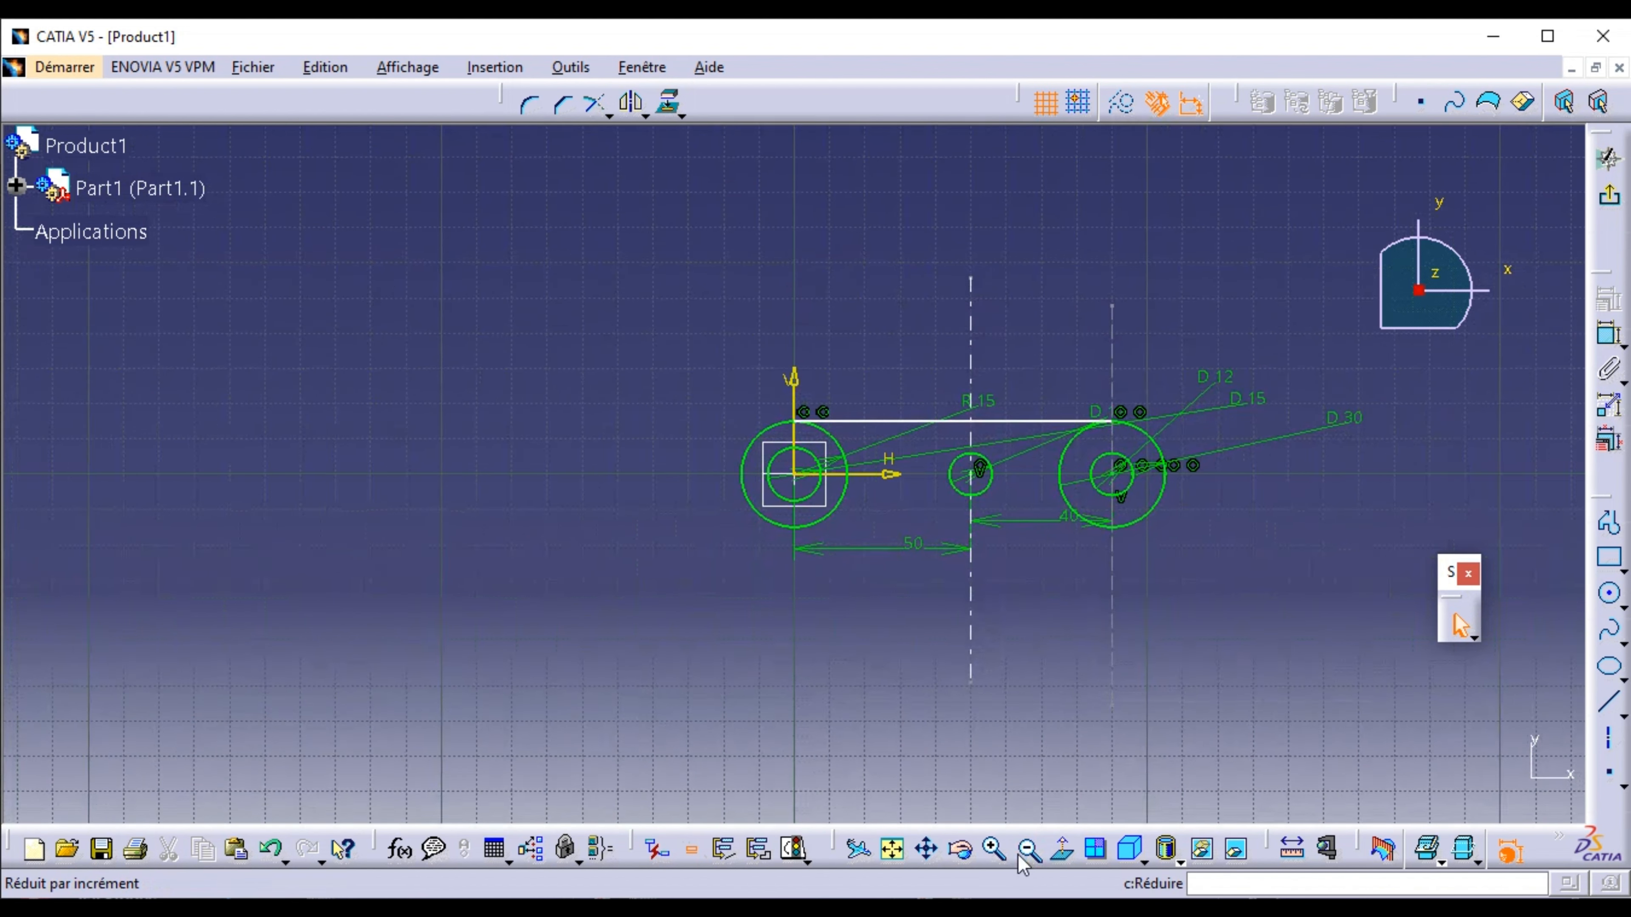
{"action": "left_click", "coordinate": [1610, 592]}
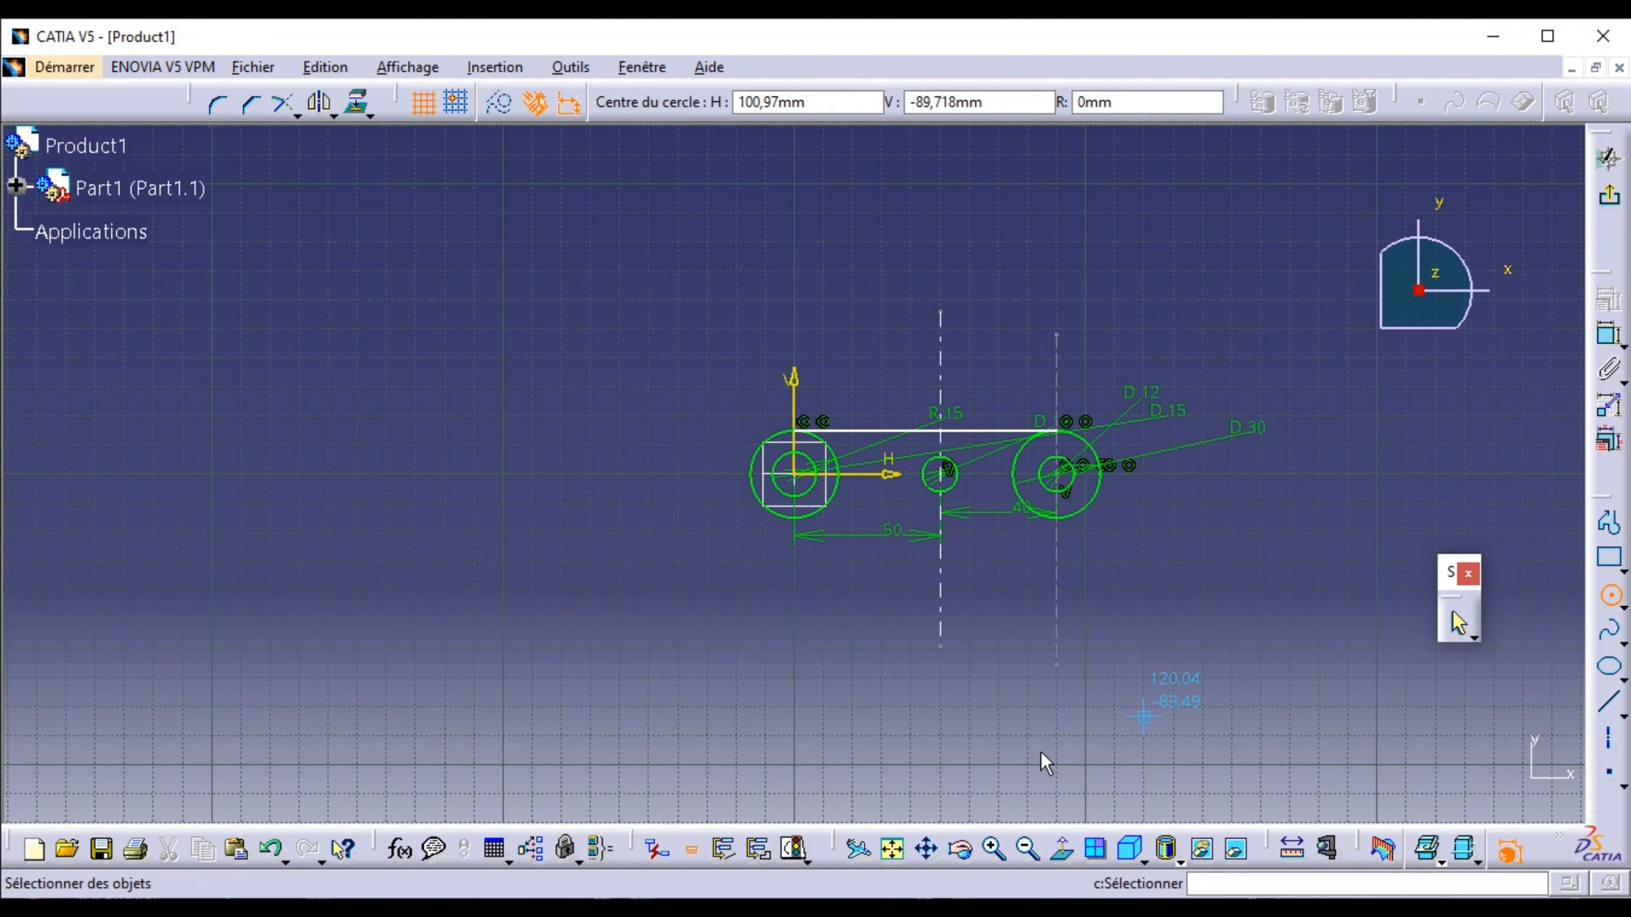
{"action": "left_click", "coordinate": [795, 686]}
{"action": "left_click", "coordinate": [834, 679]}
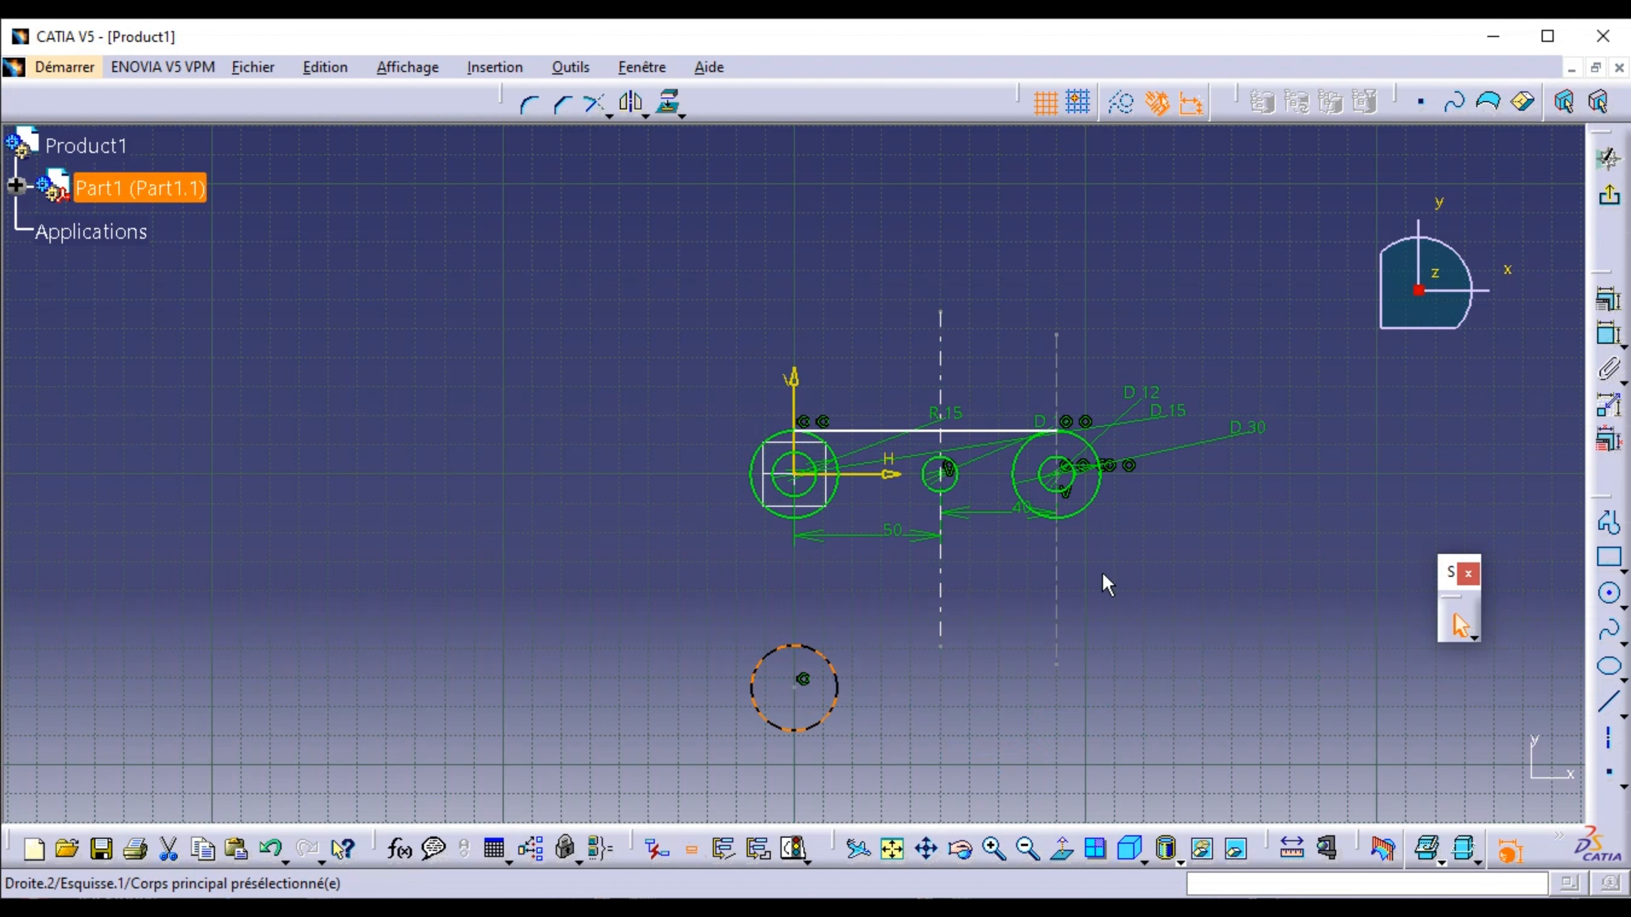
- Dimension the circle below the origin as a radius (Rayon) and set it to 30 mm
{"action": "left_click", "coordinate": [1607, 367]}
{"action": "left_click", "coordinate": [835, 681]}
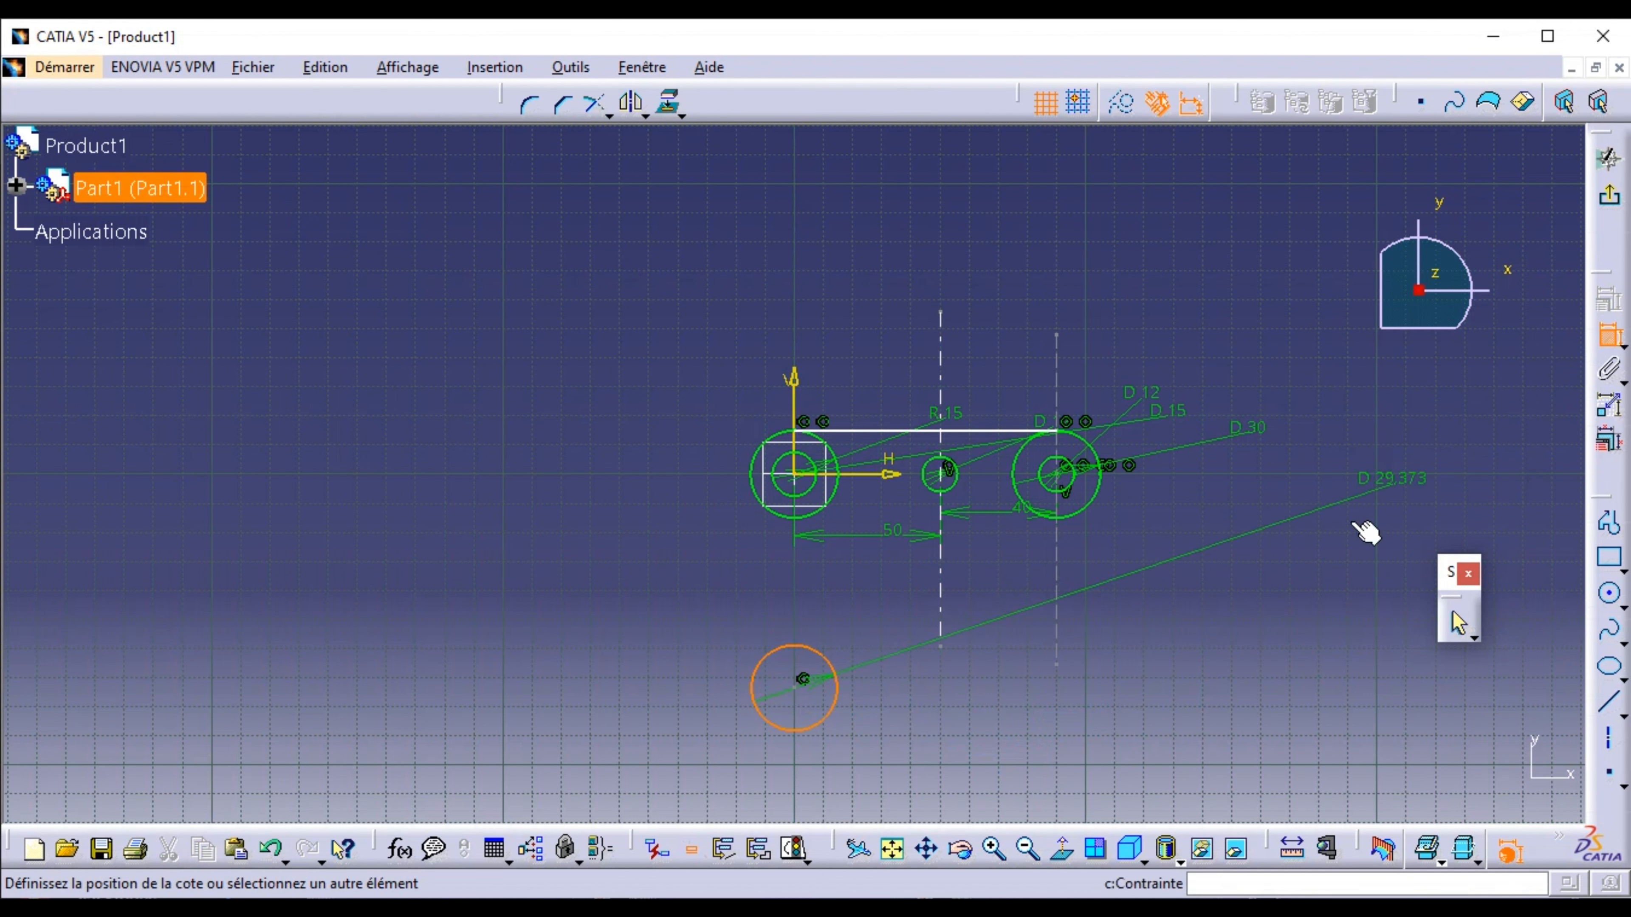
{"action": "double_click", "coordinate": [1270, 590]}
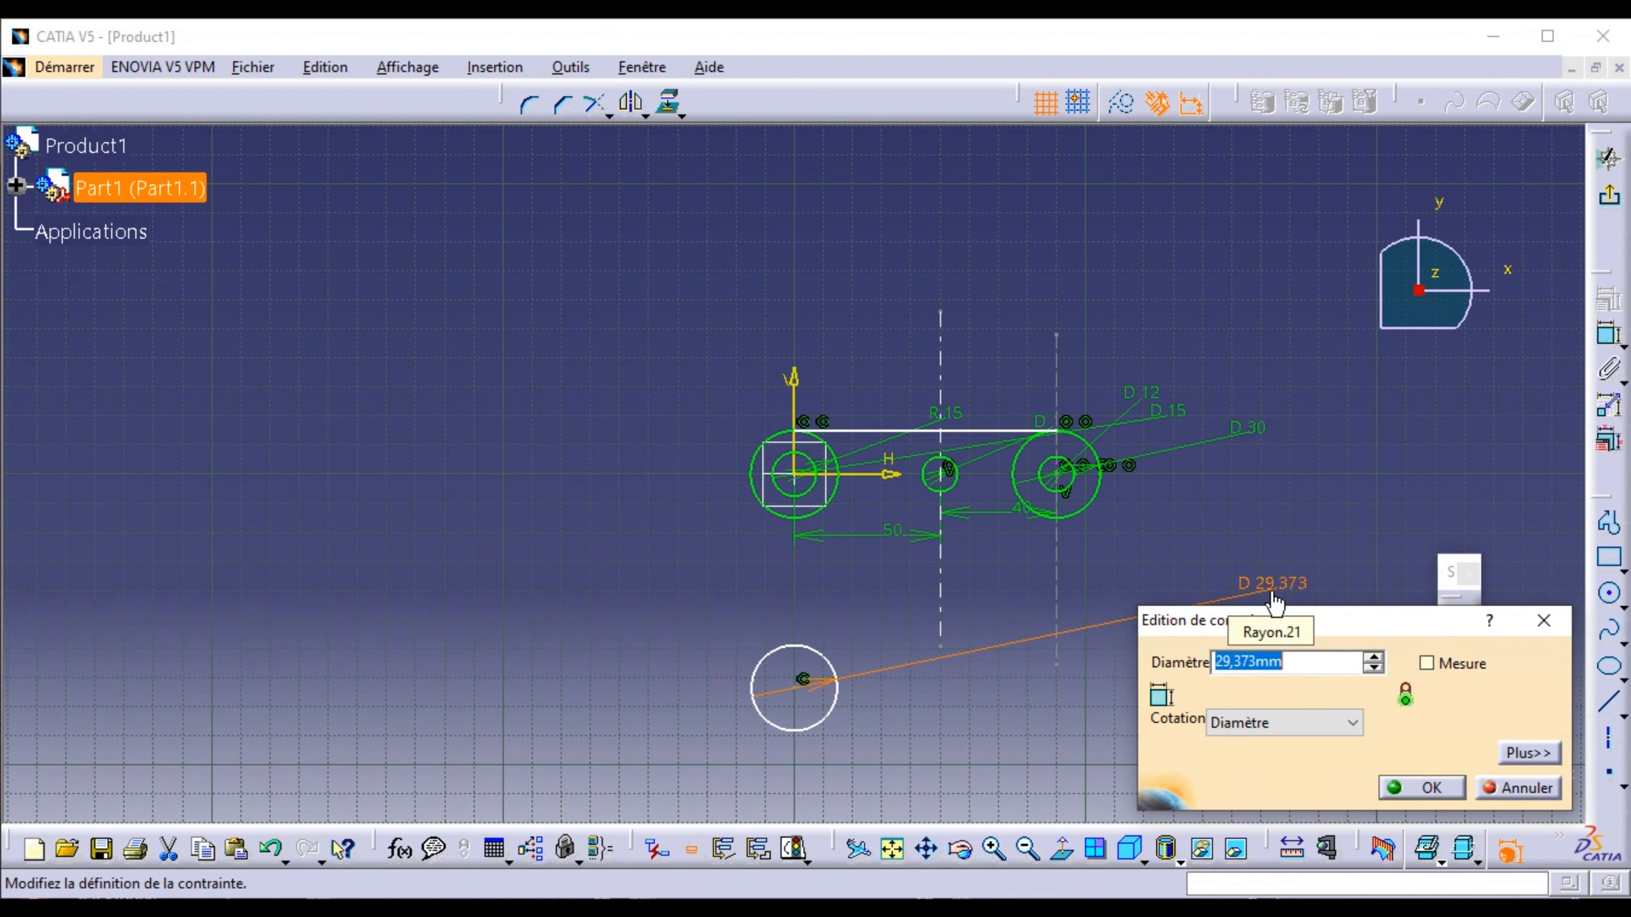
{"action": "left_click", "coordinate": [1309, 729]}
{"action": "left_click", "coordinate": [1313, 746]}
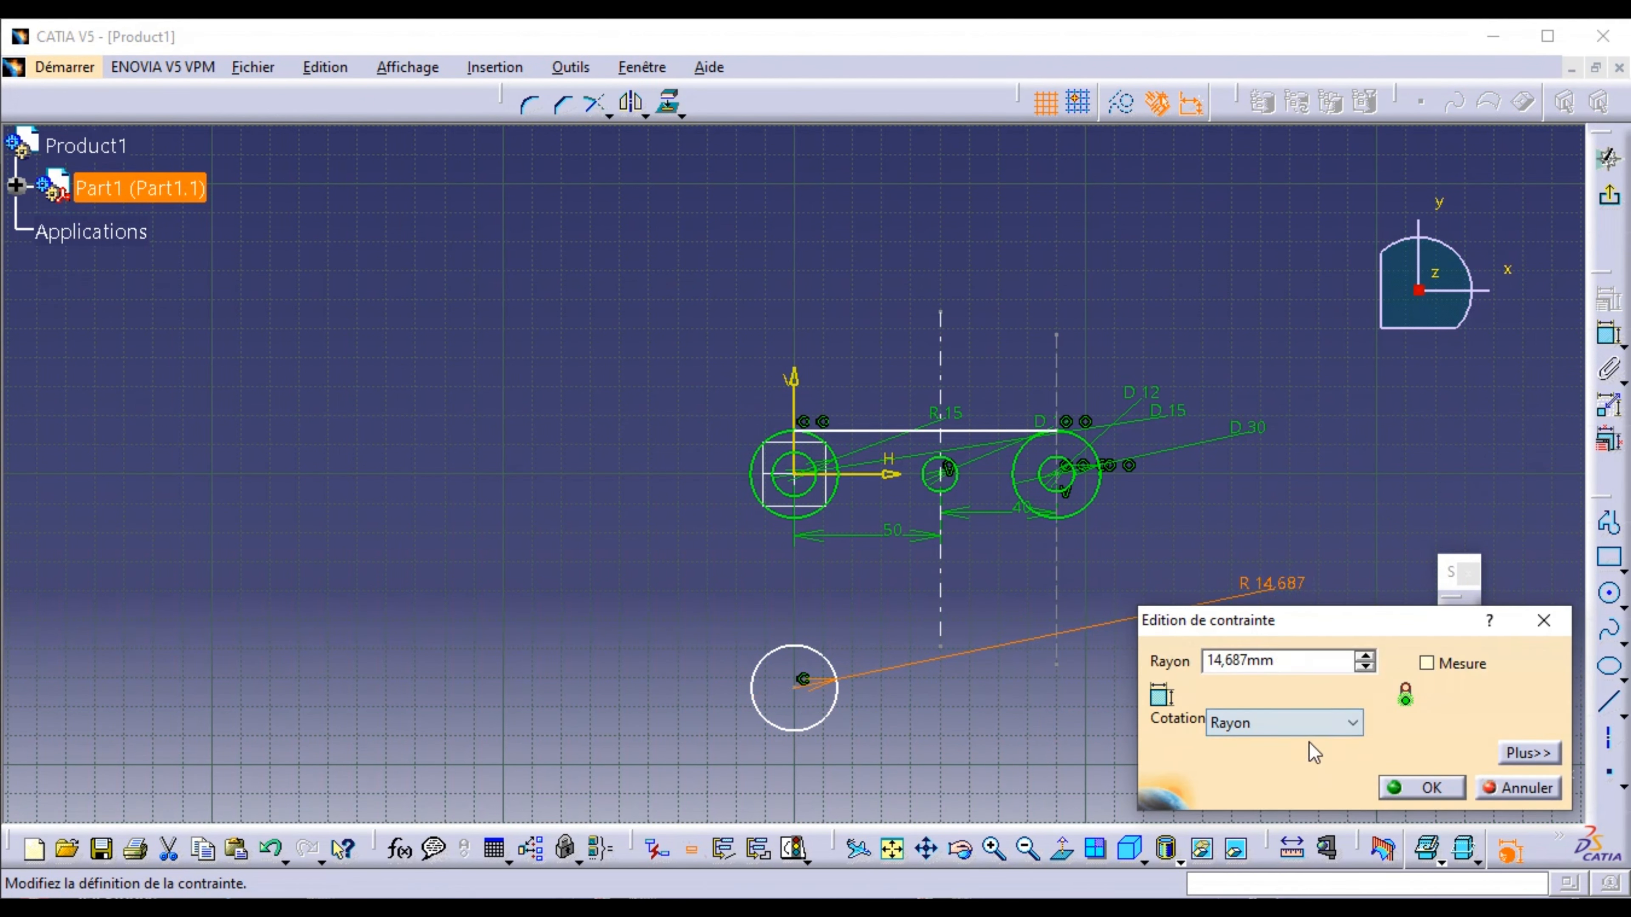
{"action": "double_click", "coordinate": [1284, 661]}
{"action": "type", "text": "30"}
{"action": "left_click", "coordinate": [1407, 780]}
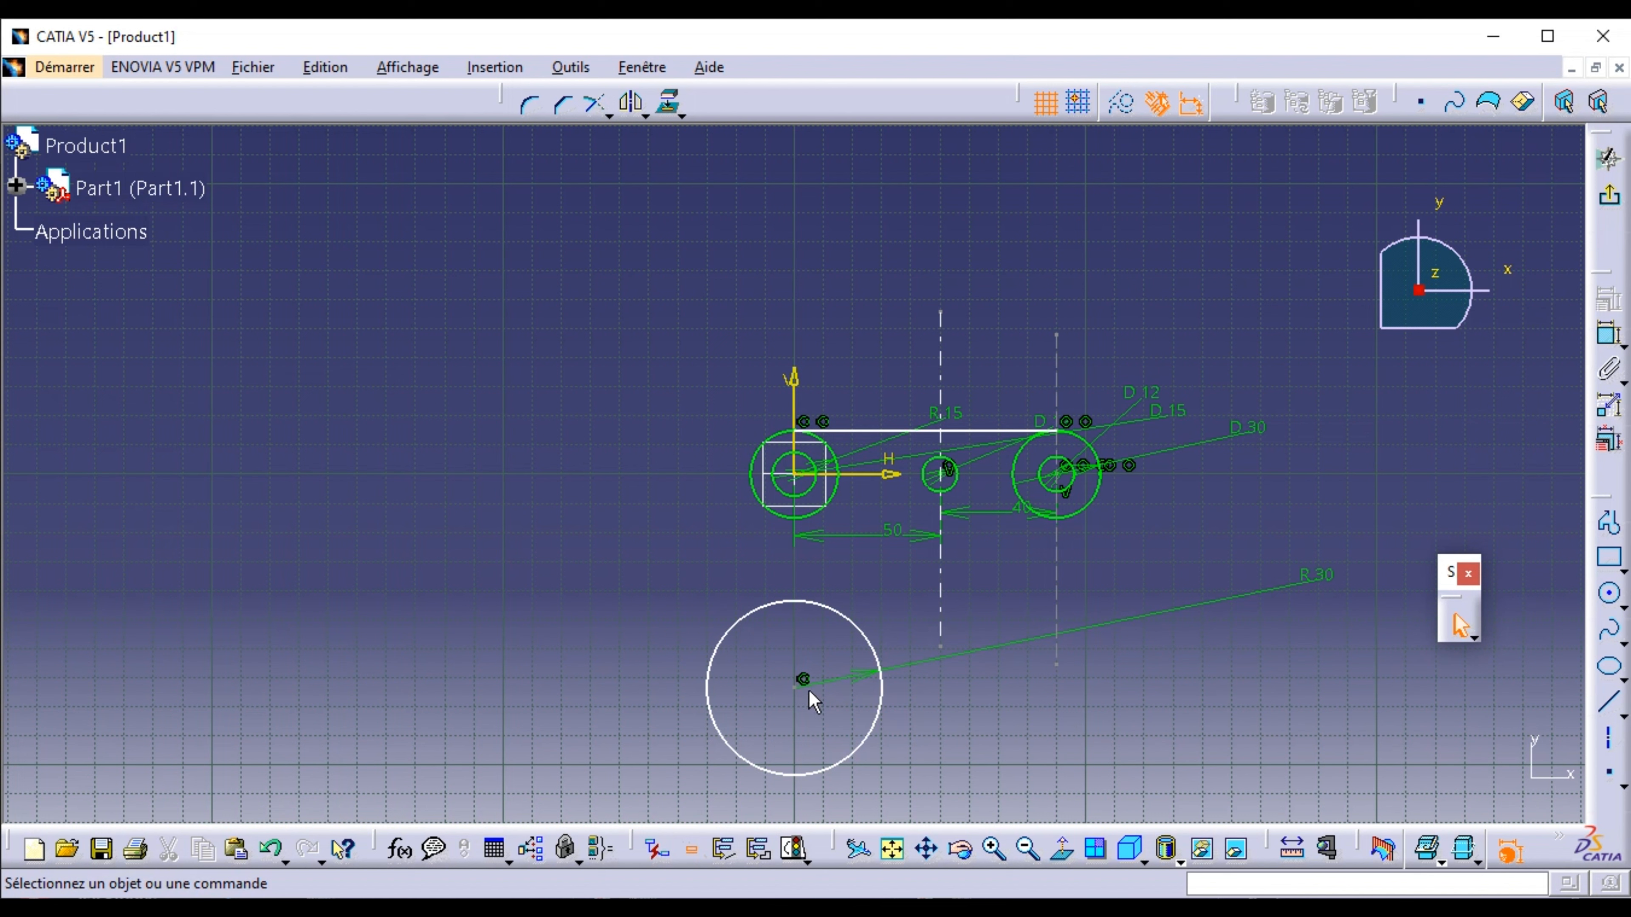
- Dimension the distance from the origin to the centre of the circle below it and set it to 40 mm
{"action": "left_click", "coordinate": [797, 691]}
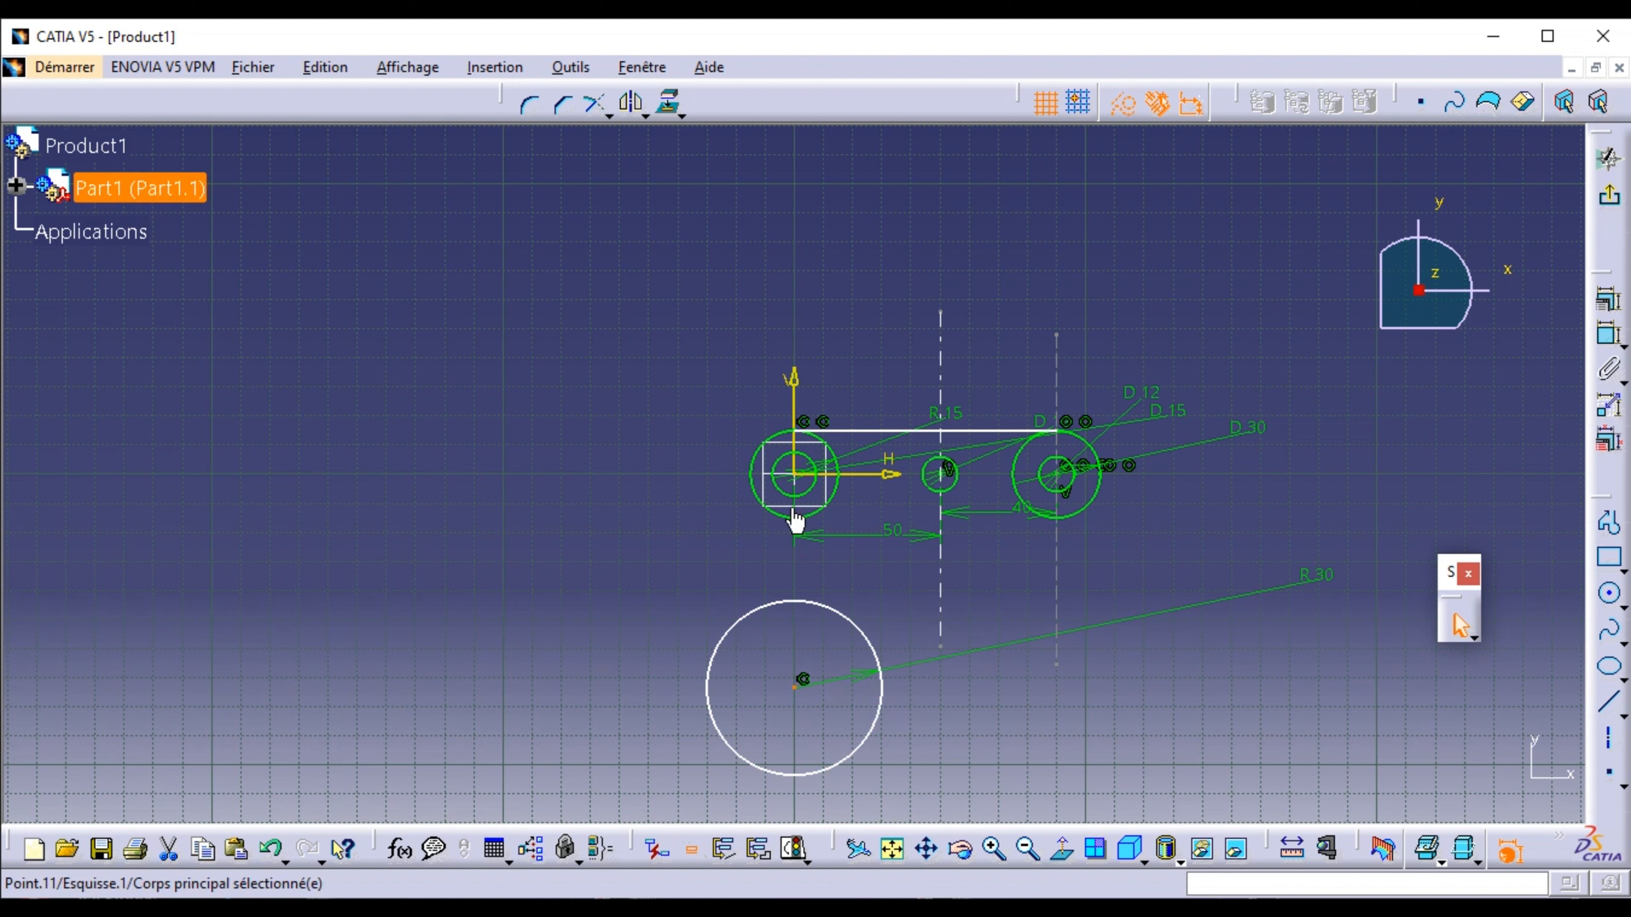
{"action": "left_click", "coordinate": [794, 474], "text": "ctrl"}
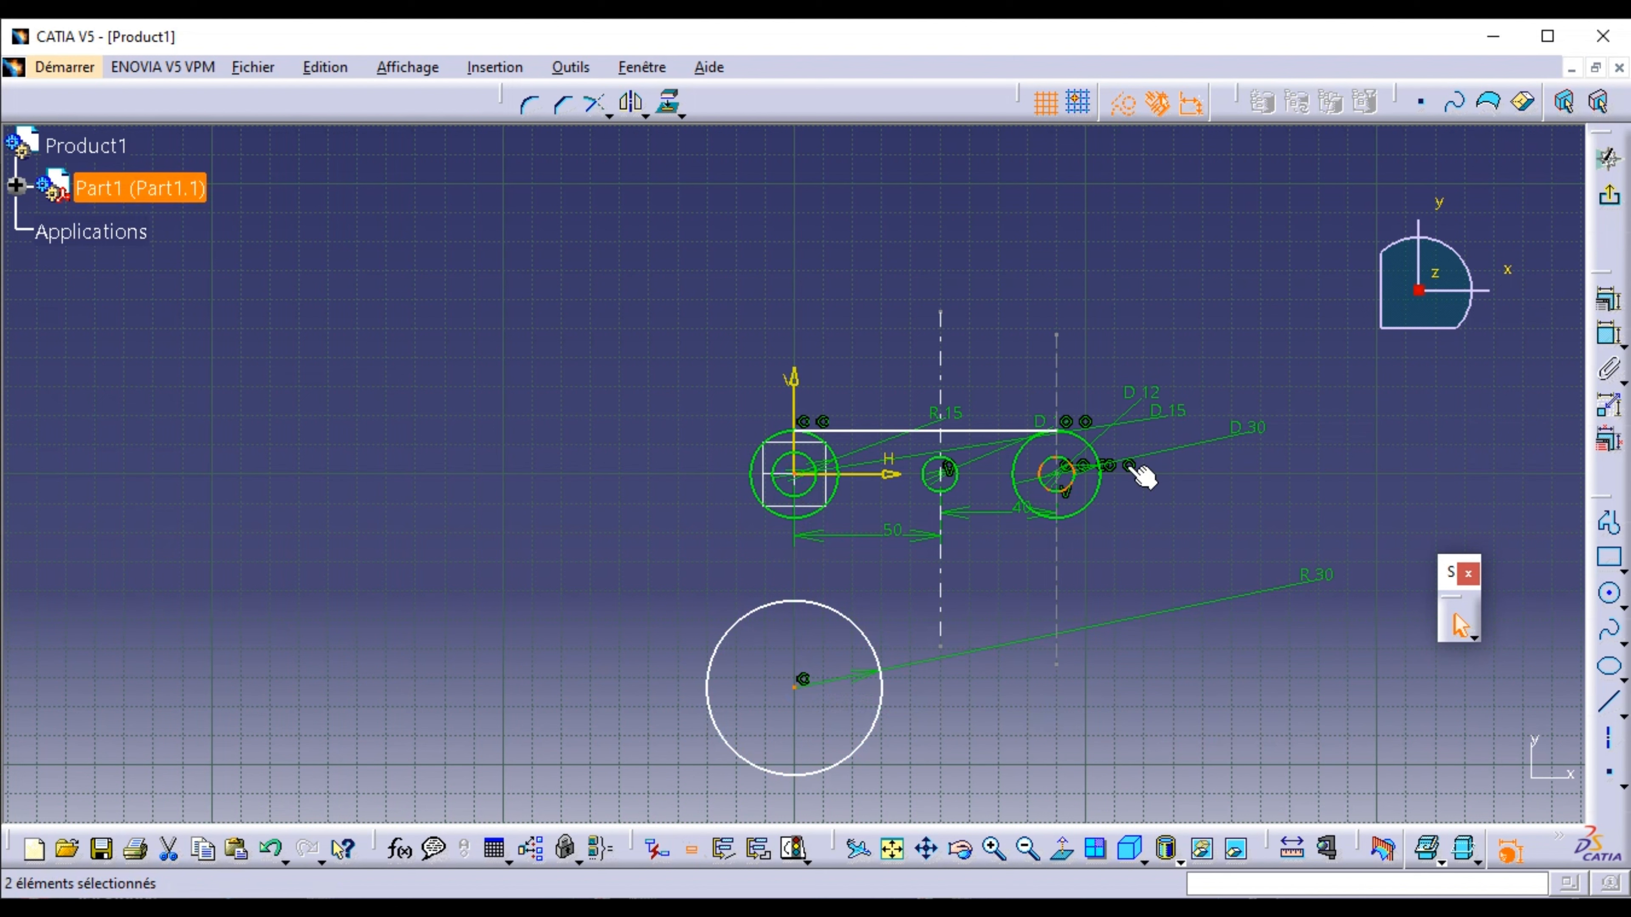
{"action": "left_click", "coordinate": [1608, 334]}
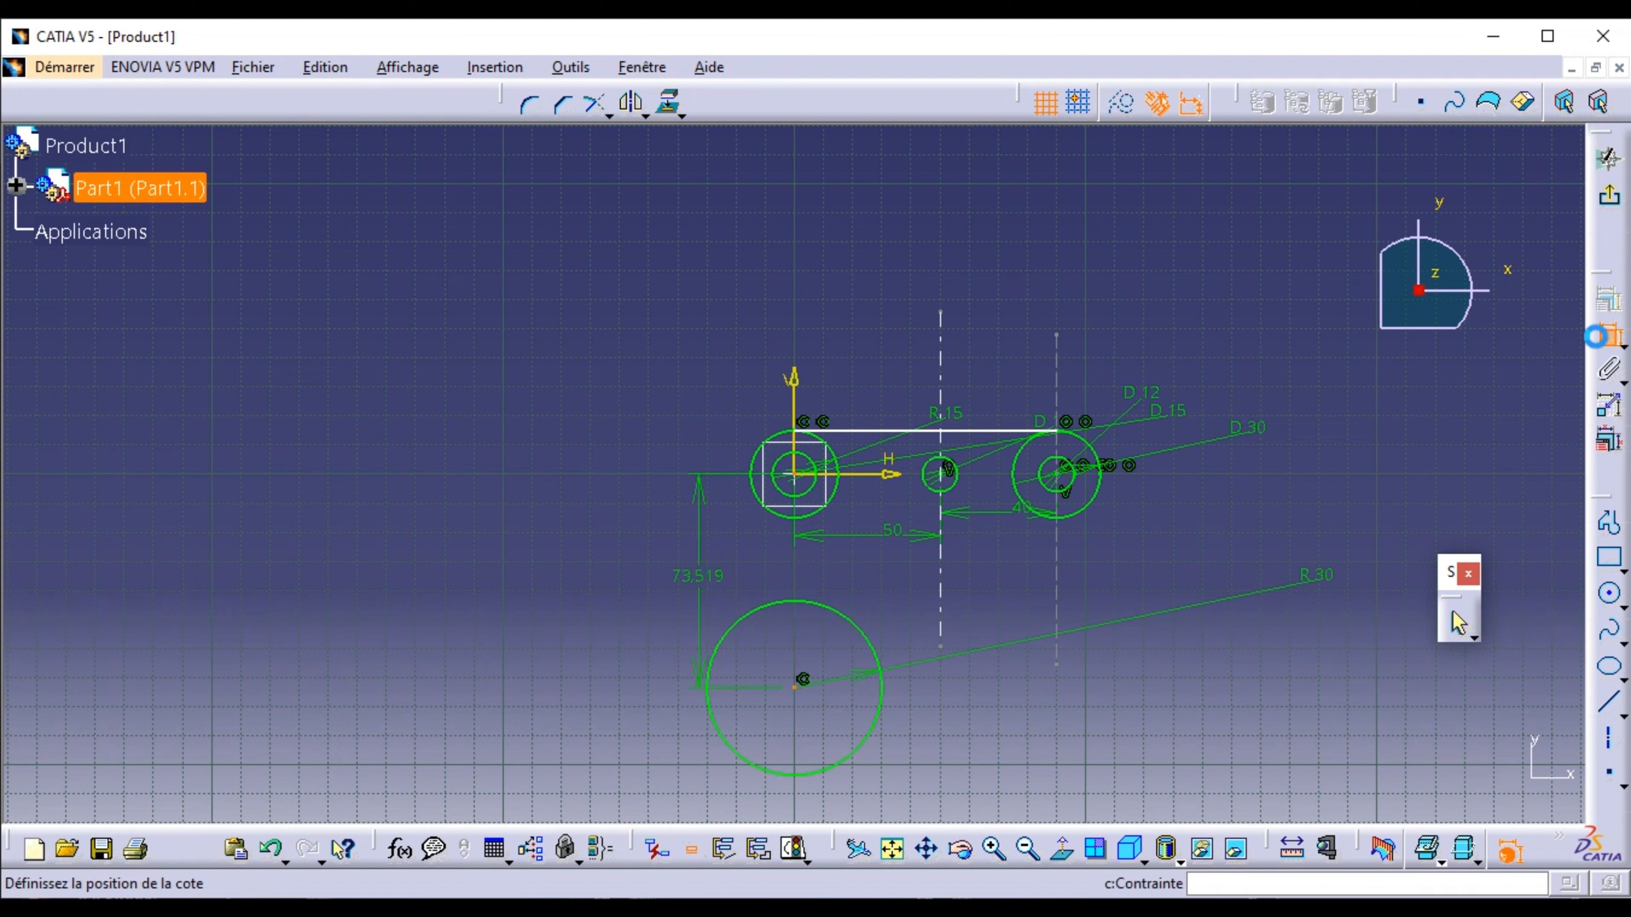
{"action": "left_click", "coordinate": [1358, 622]}
{"action": "double_click", "coordinate": [1361, 618]}
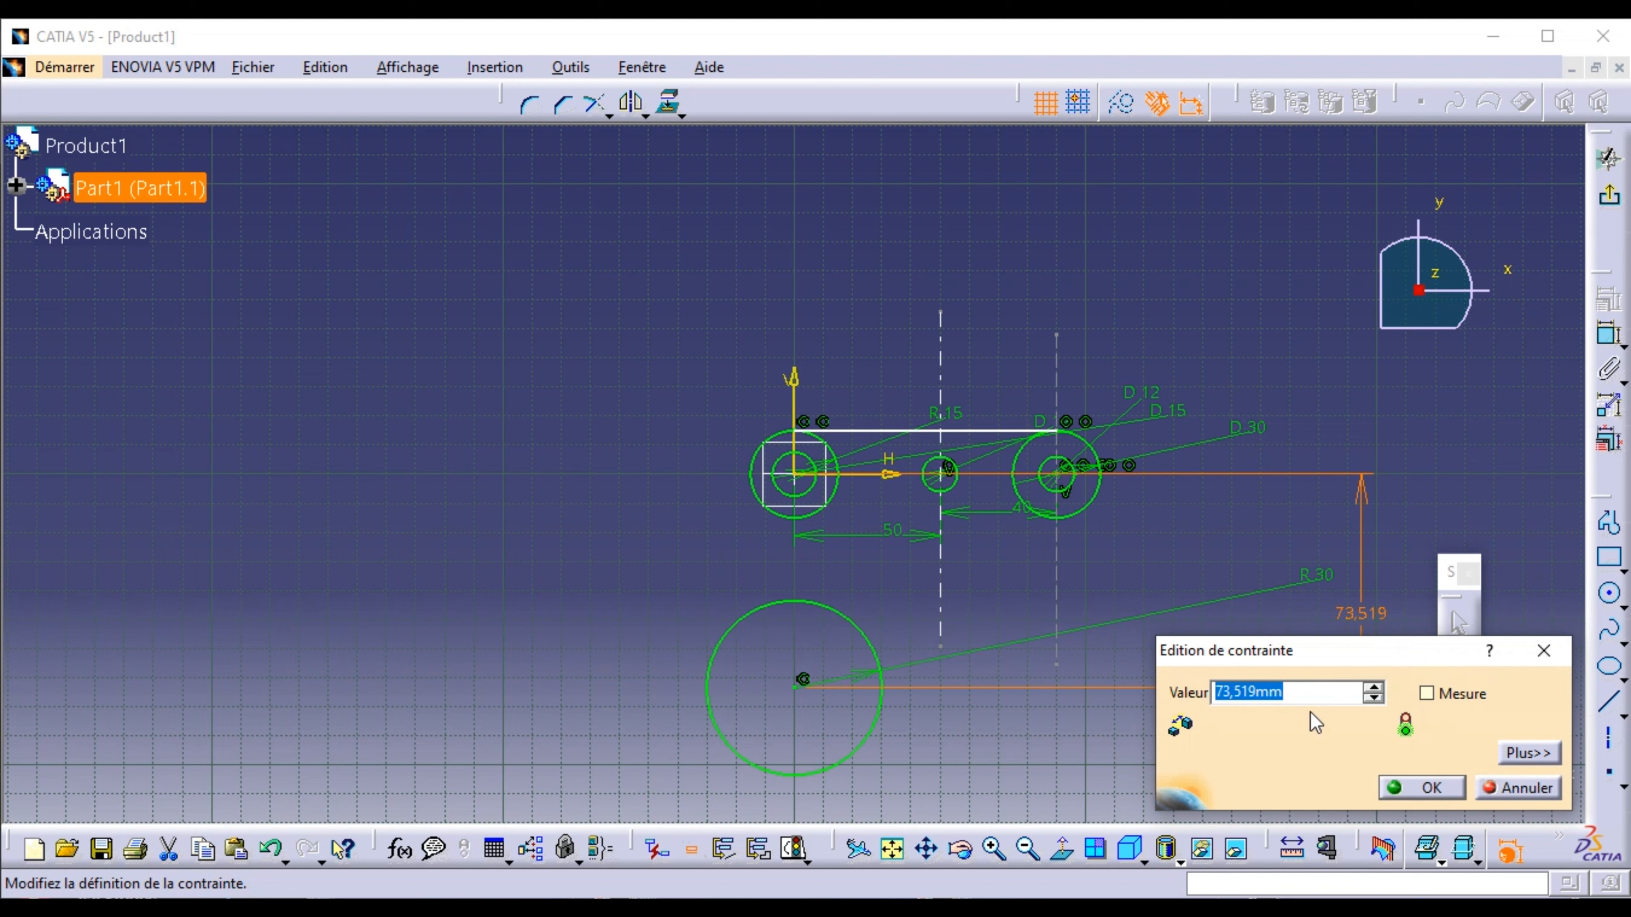
{"action": "type", "text": "40"}
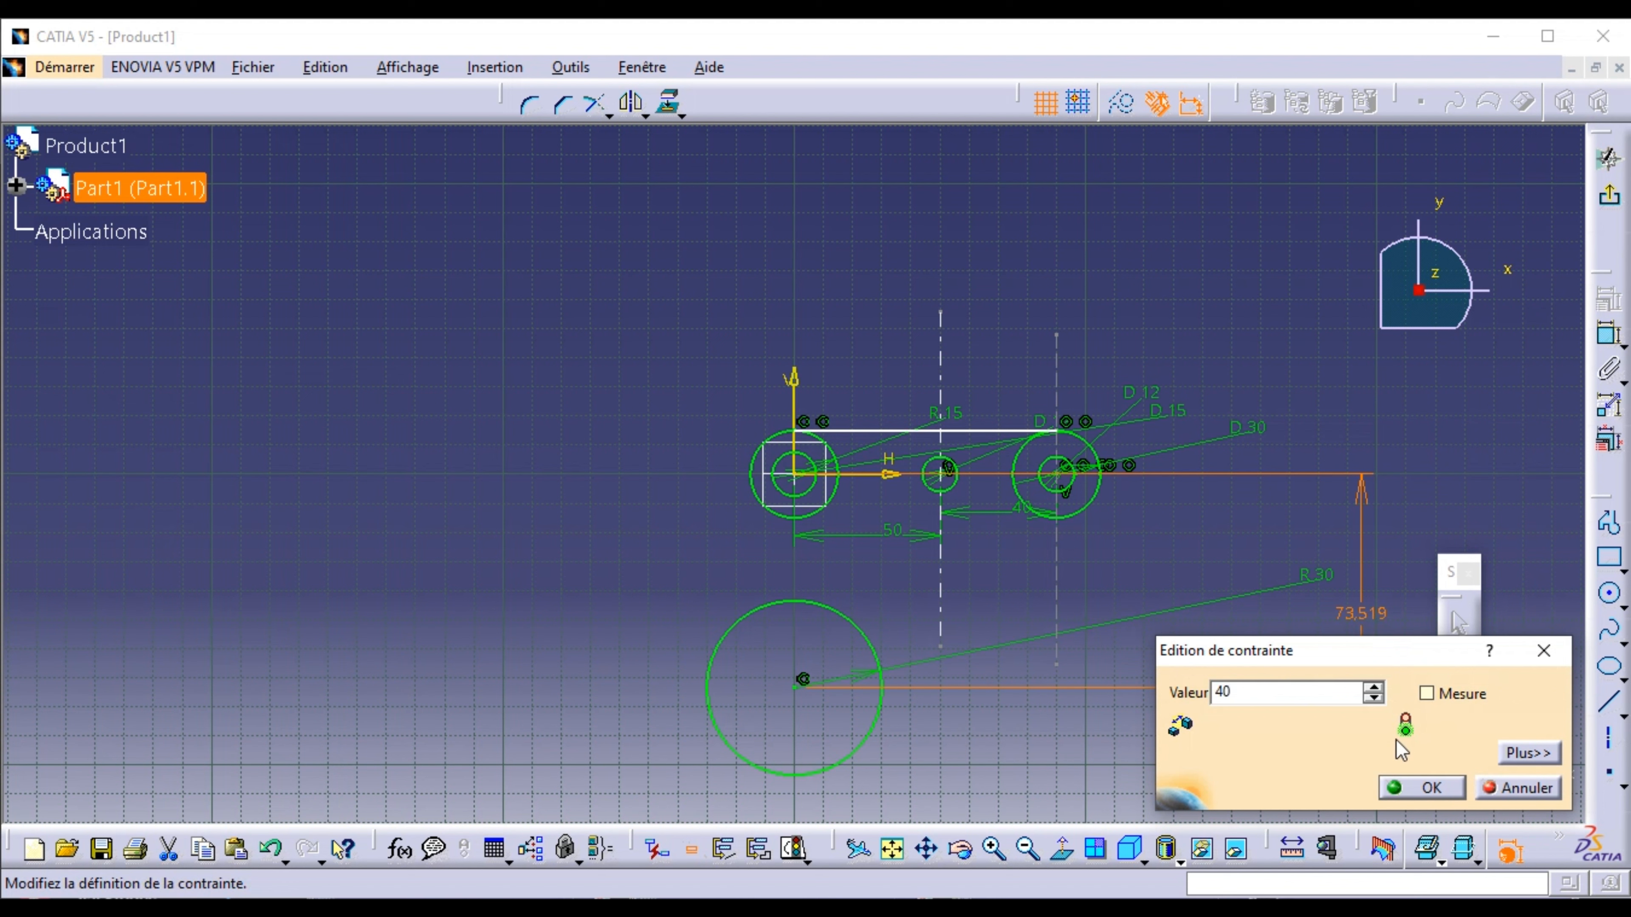
{"action": "left_click", "coordinate": [1422, 788]}
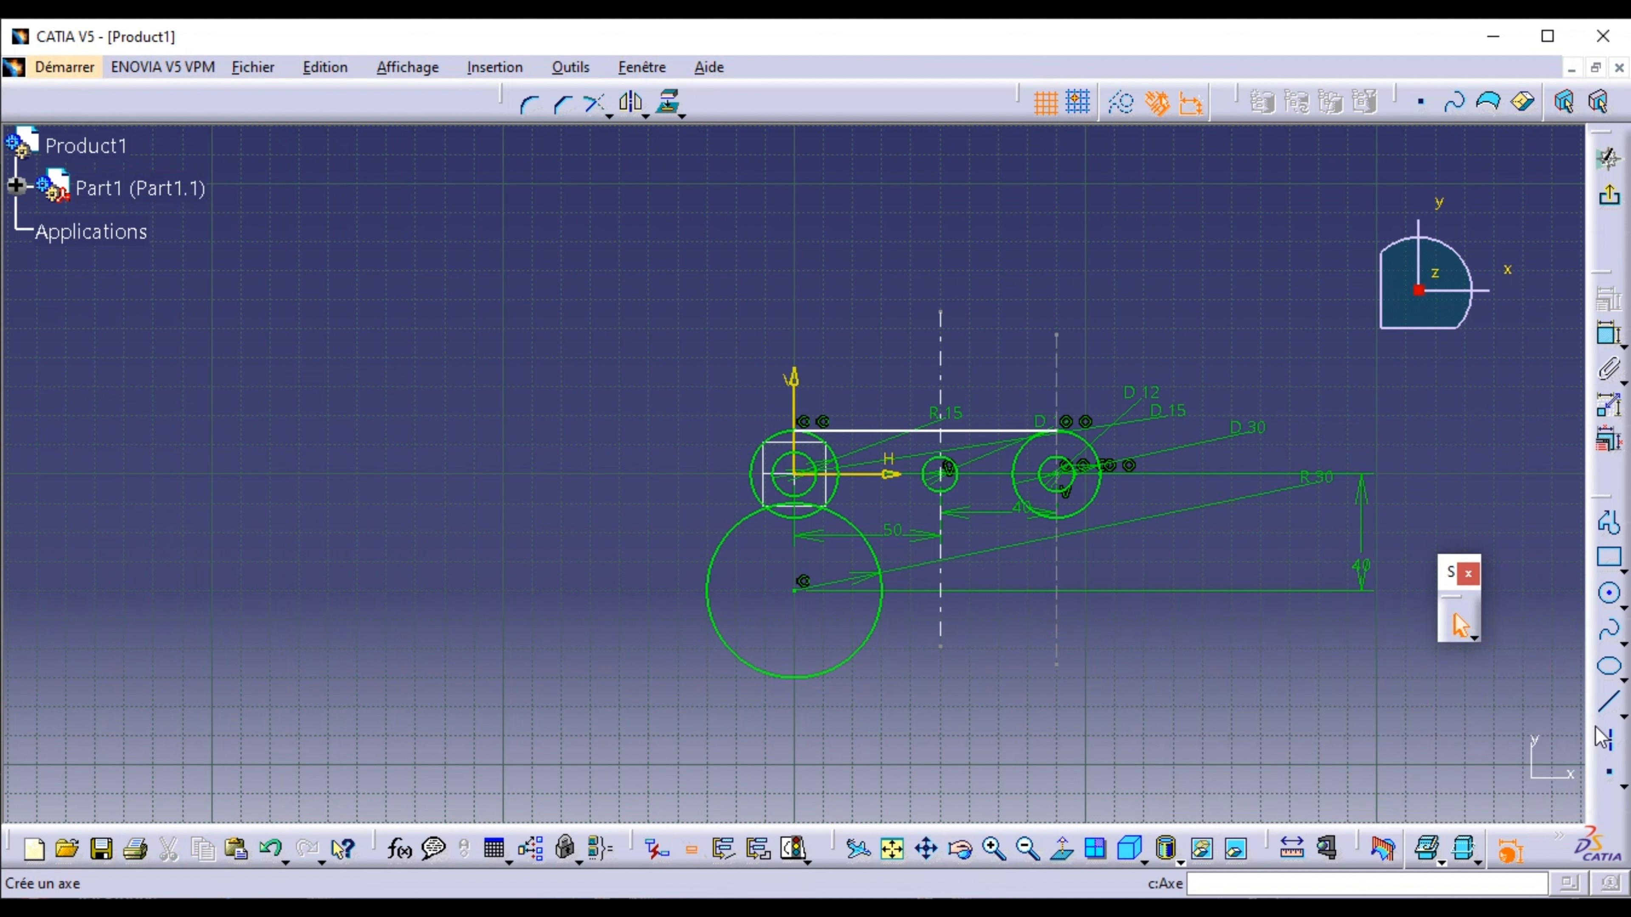
- Draw a horizontal axis line through the centre of the 30 mm radius circle below the origin
{"action": "left_click", "coordinate": [1610, 745]}
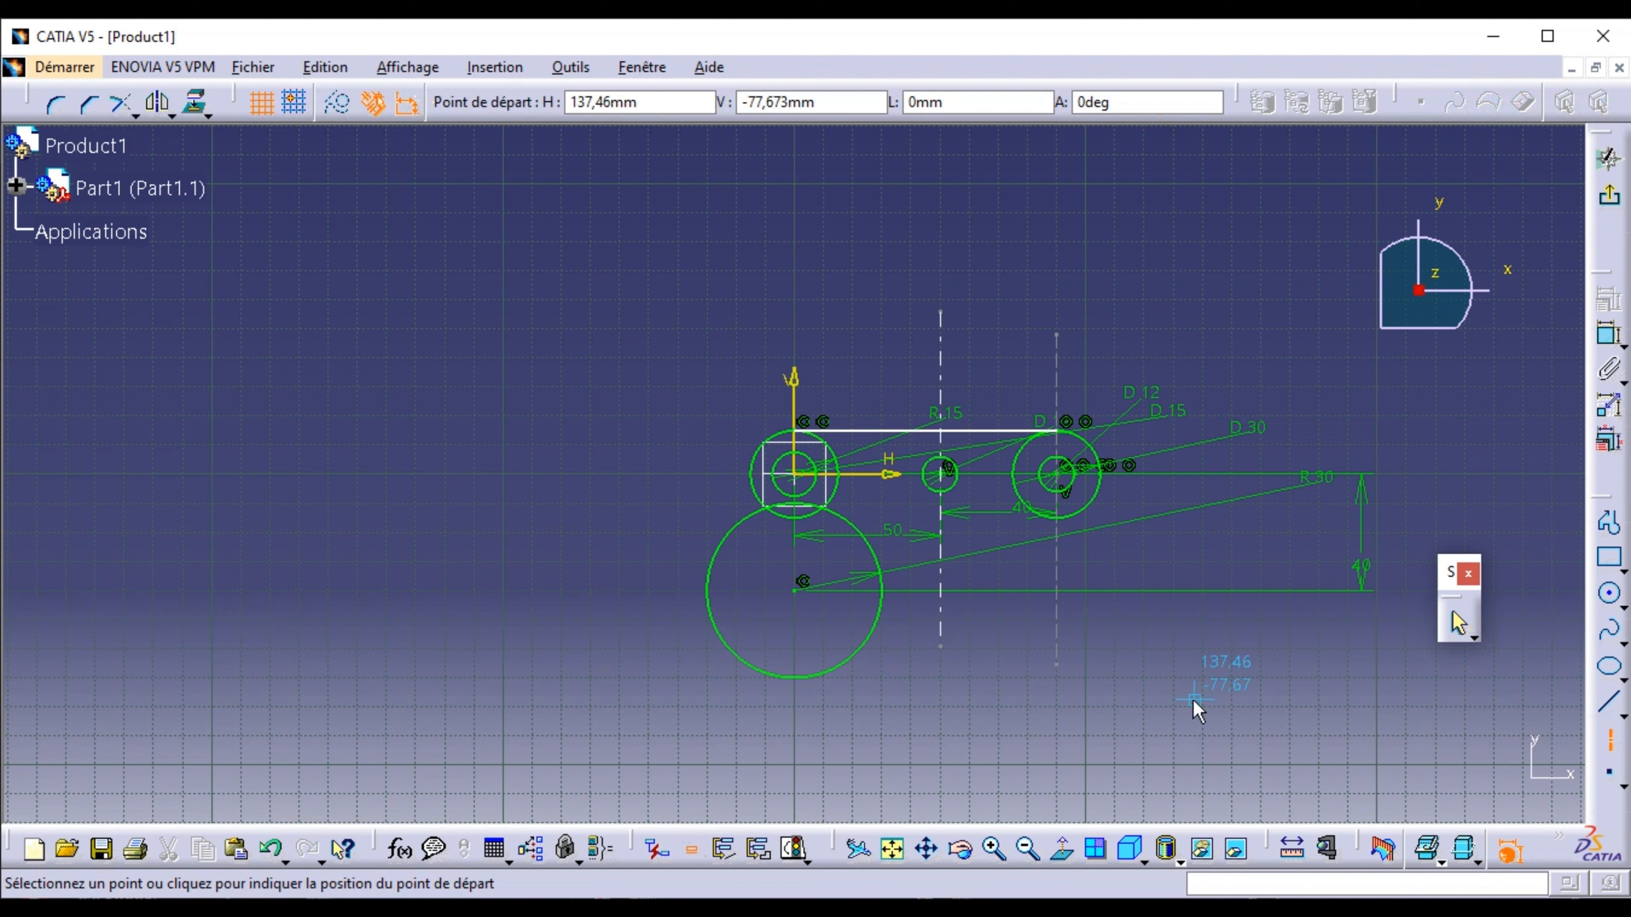
{"action": "left_click", "coordinate": [510, 590]}
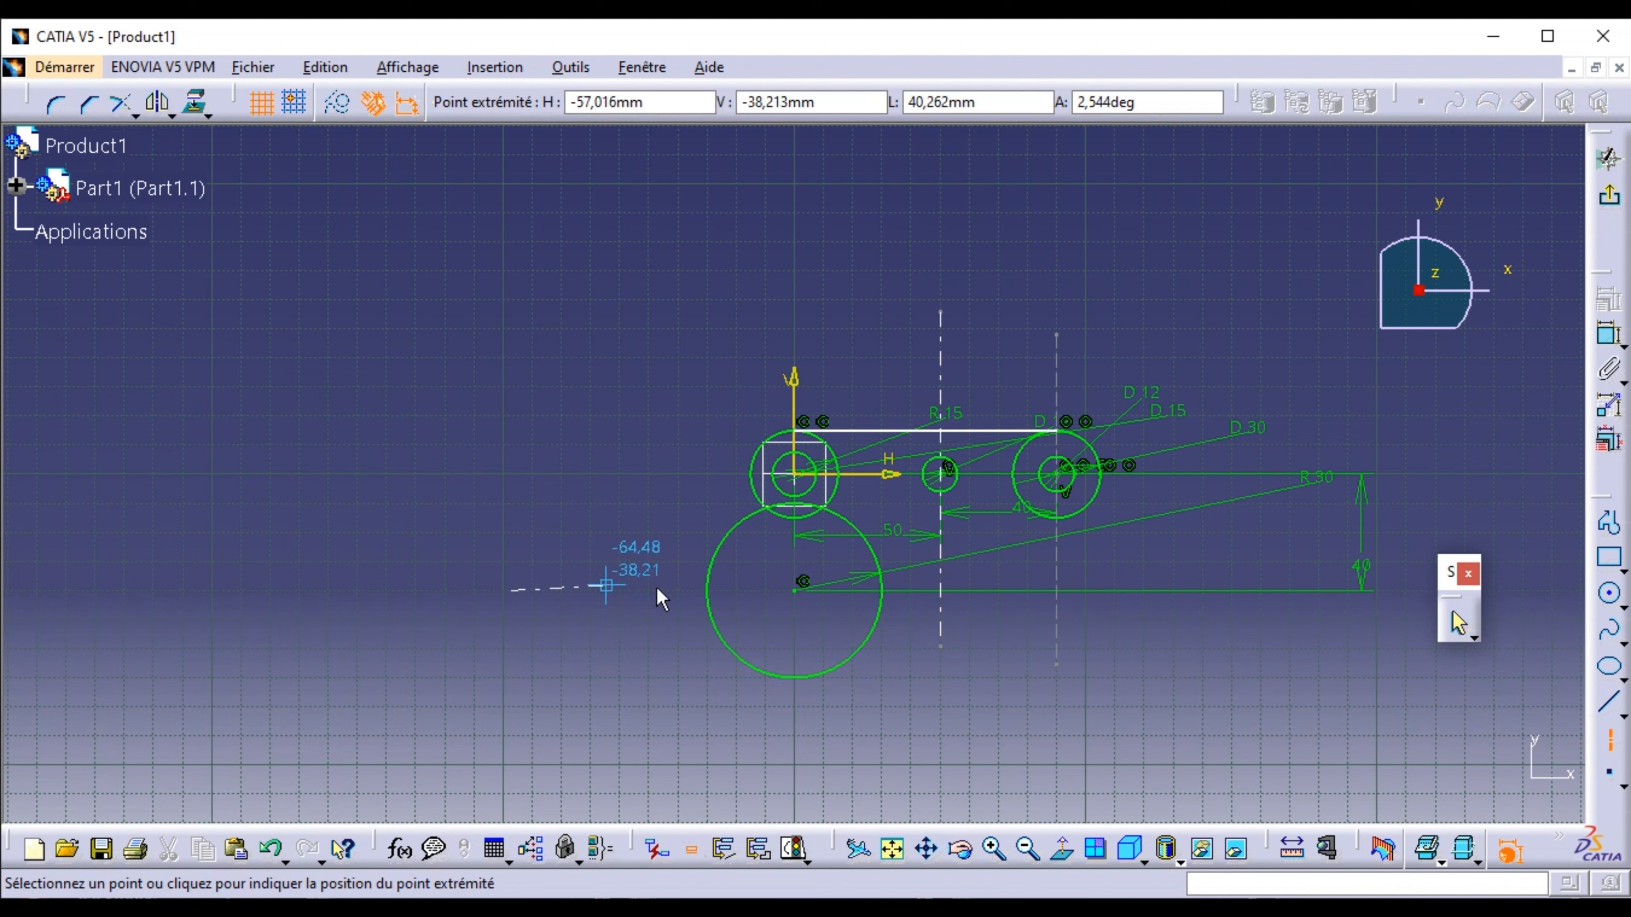
{"action": "left_click", "coordinate": [1149, 591]}
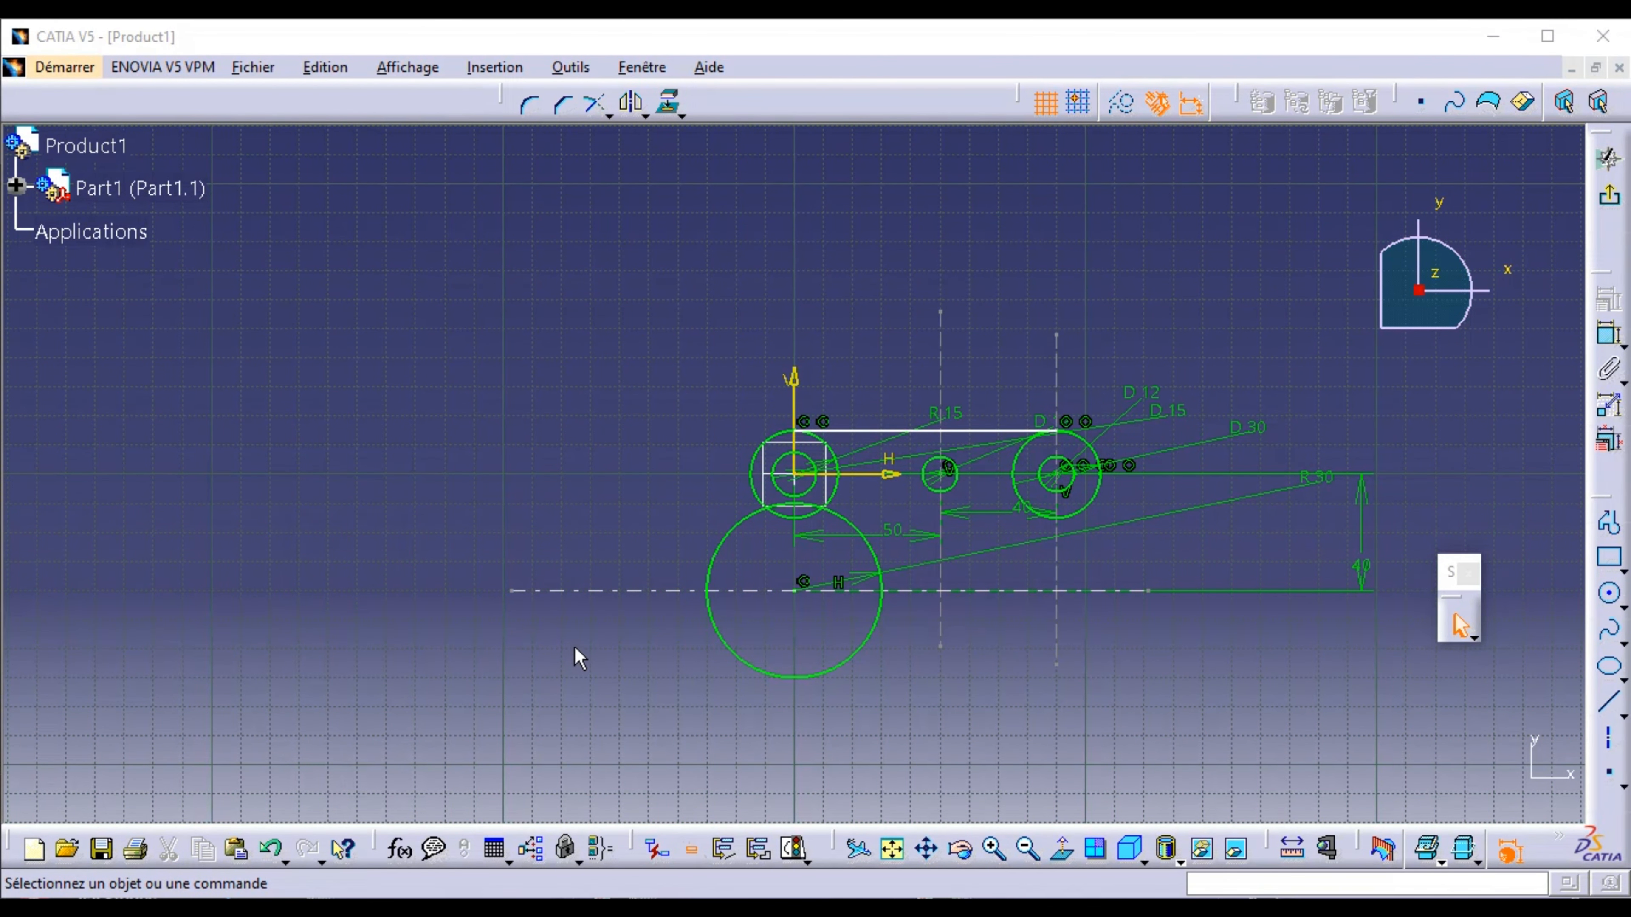
- Delete the horizontal axis line below the origin together with the 30 mm radius circle and its centre point
{"action": "left_click", "coordinate": [588, 591]}
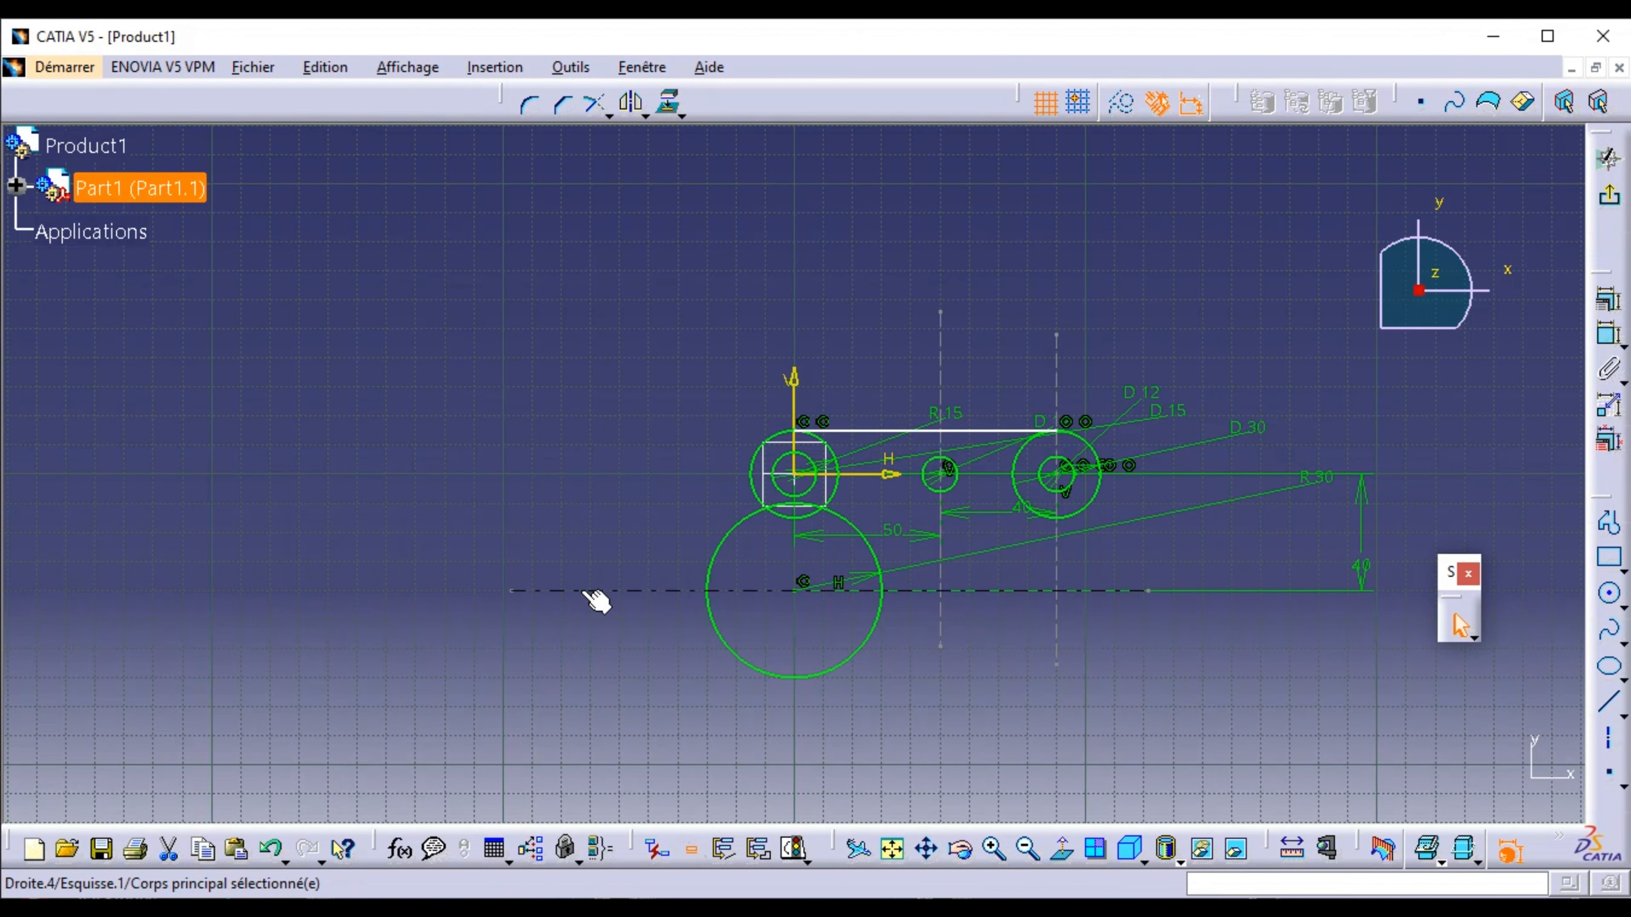
{"action": "key", "text": "Delete"}
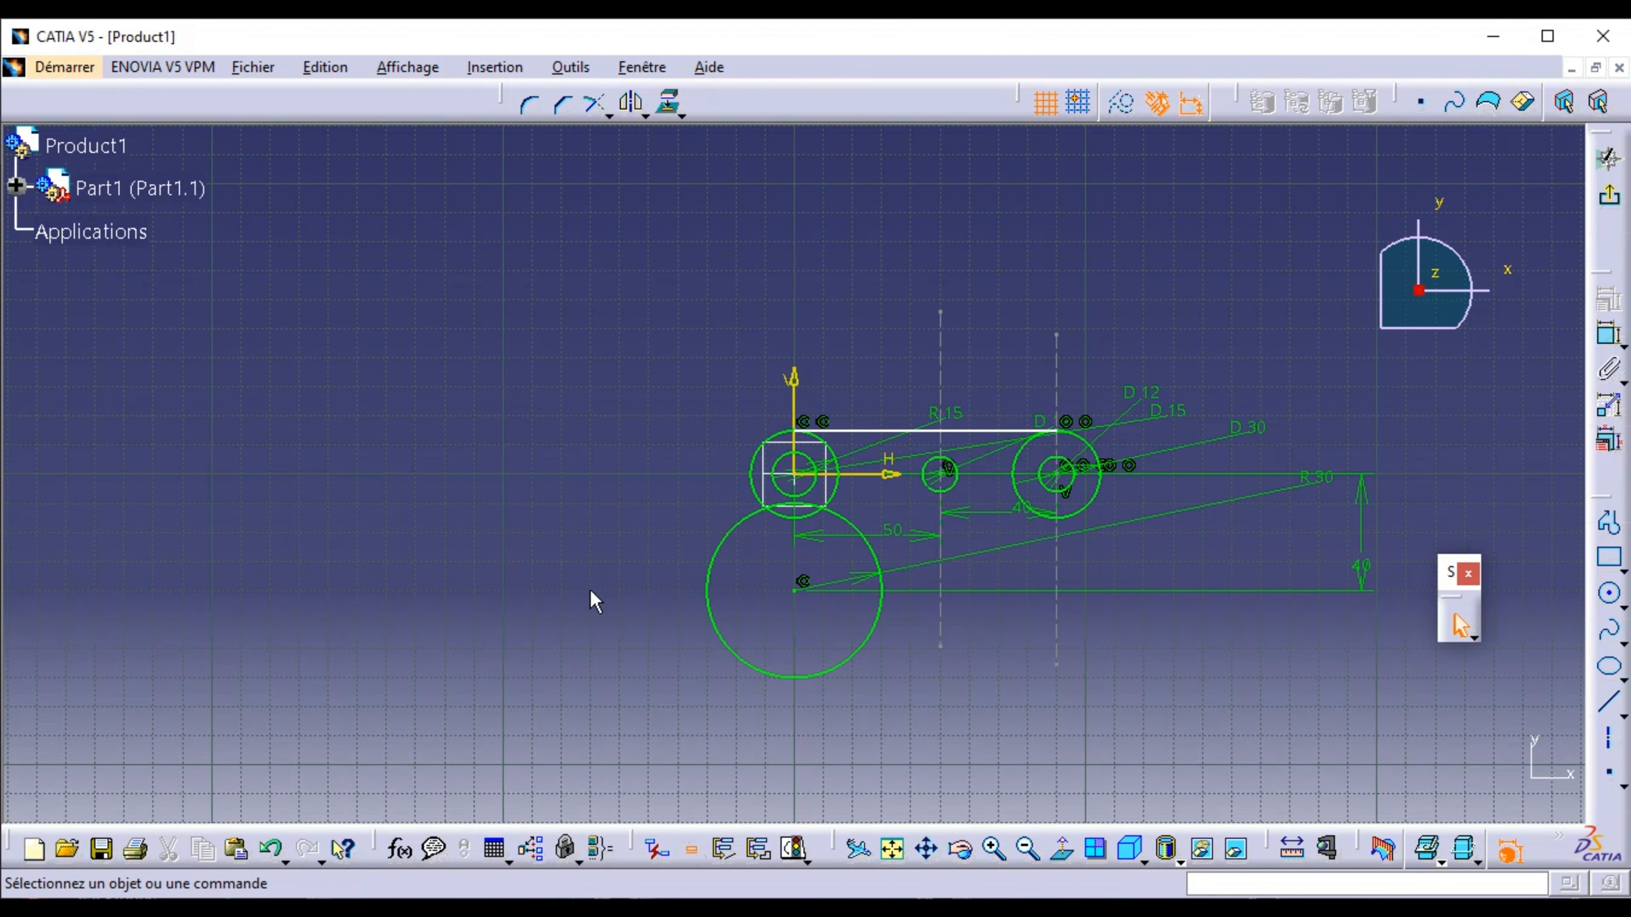
{"action": "left_click", "coordinate": [730, 640]}
{"action": "key", "text": "Delete"}
{"action": "left_click", "coordinate": [799, 590]}
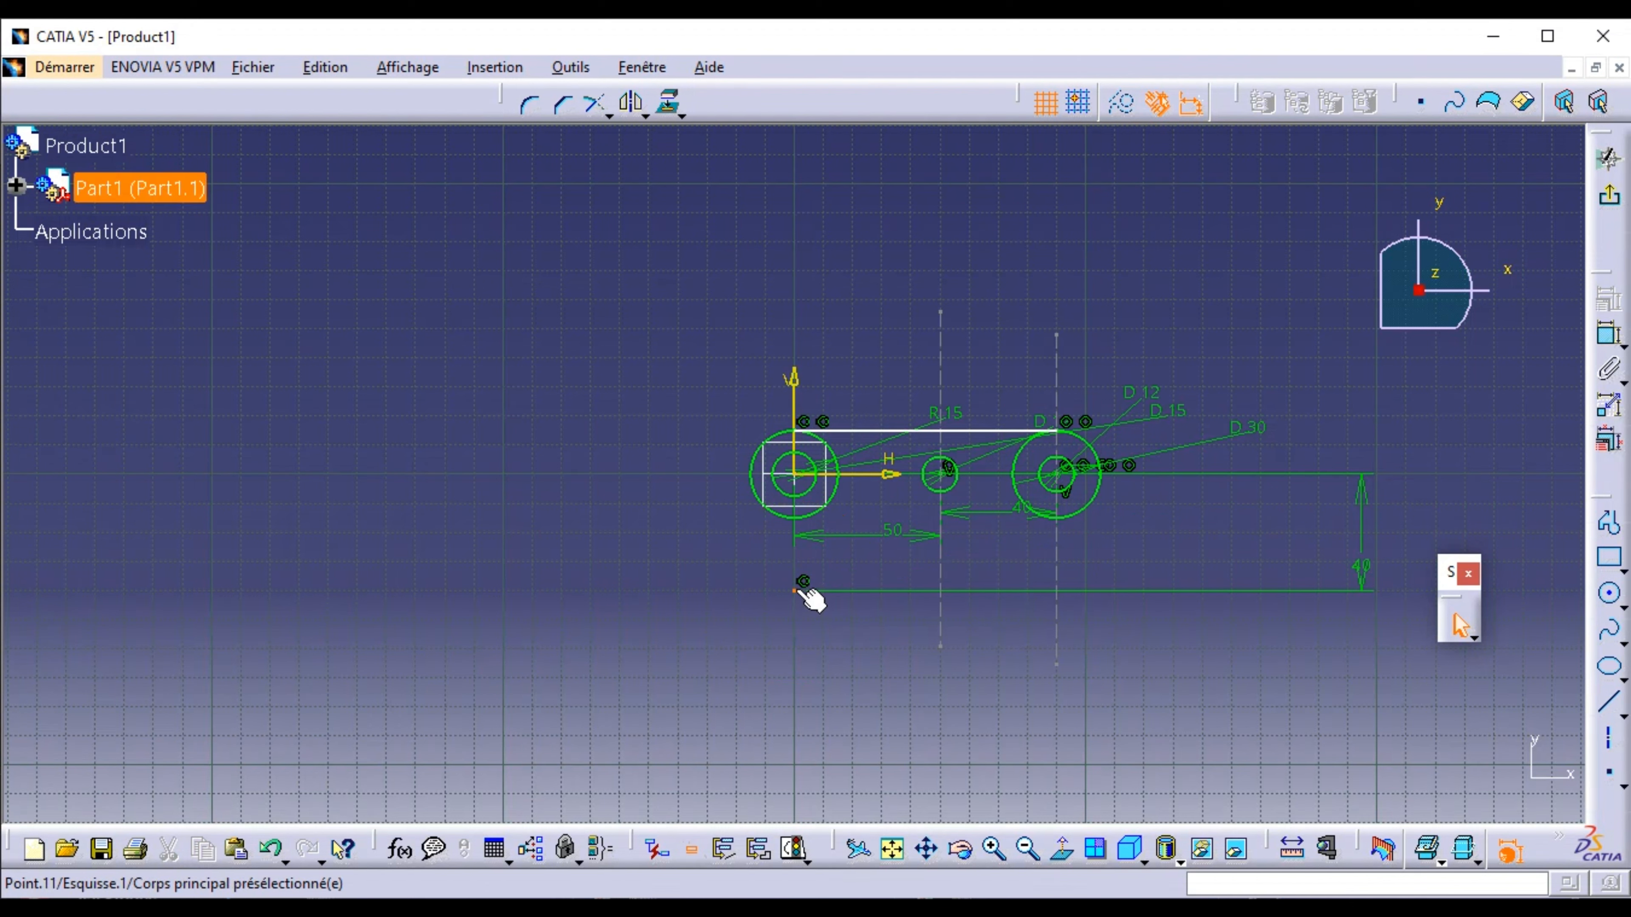
{"action": "key", "text": "Delete"}
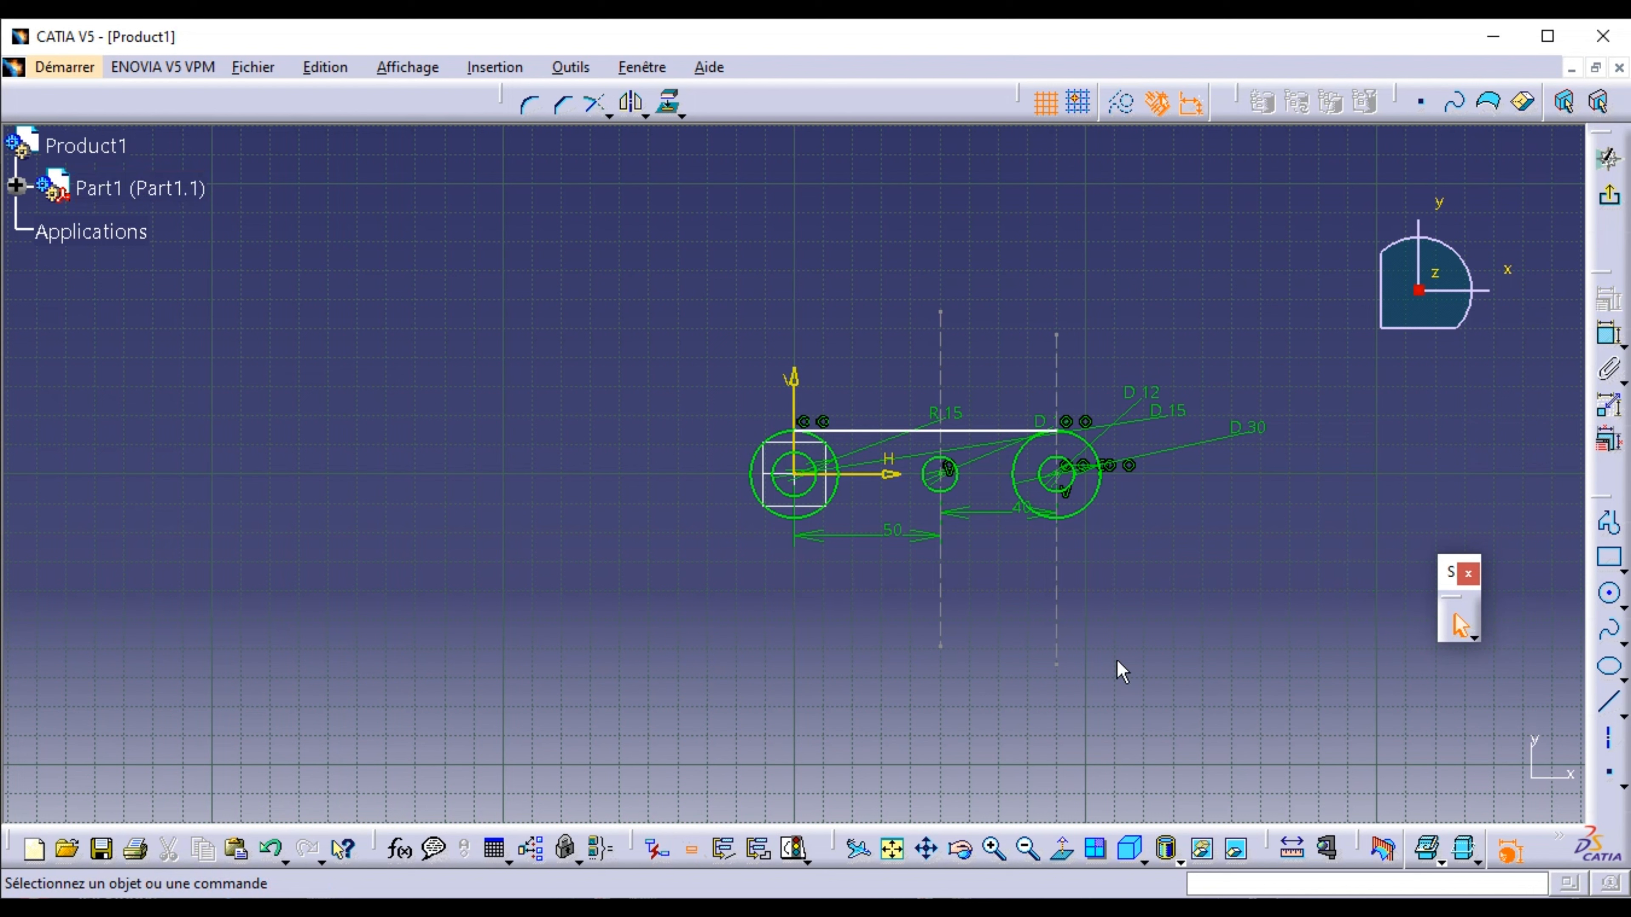
- Sketch a circle of about 23 mm radius, centred about 7 mm right of and 68 mm below the origin
{"action": "left_click", "coordinate": [1608, 594]}
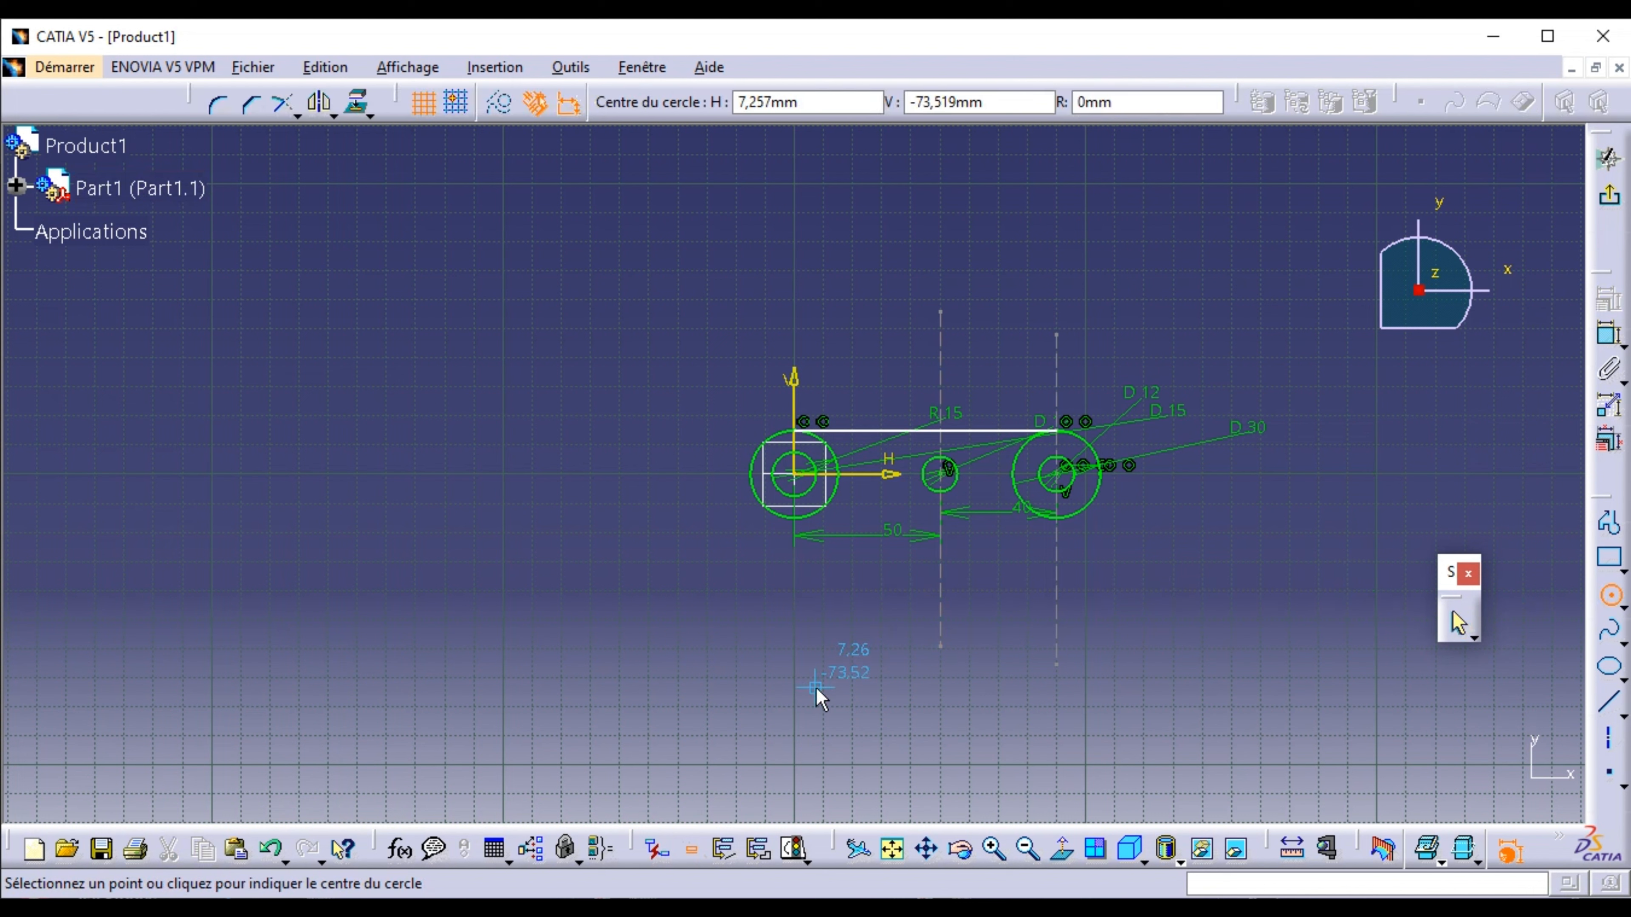
{"action": "left_click", "coordinate": [816, 674]}
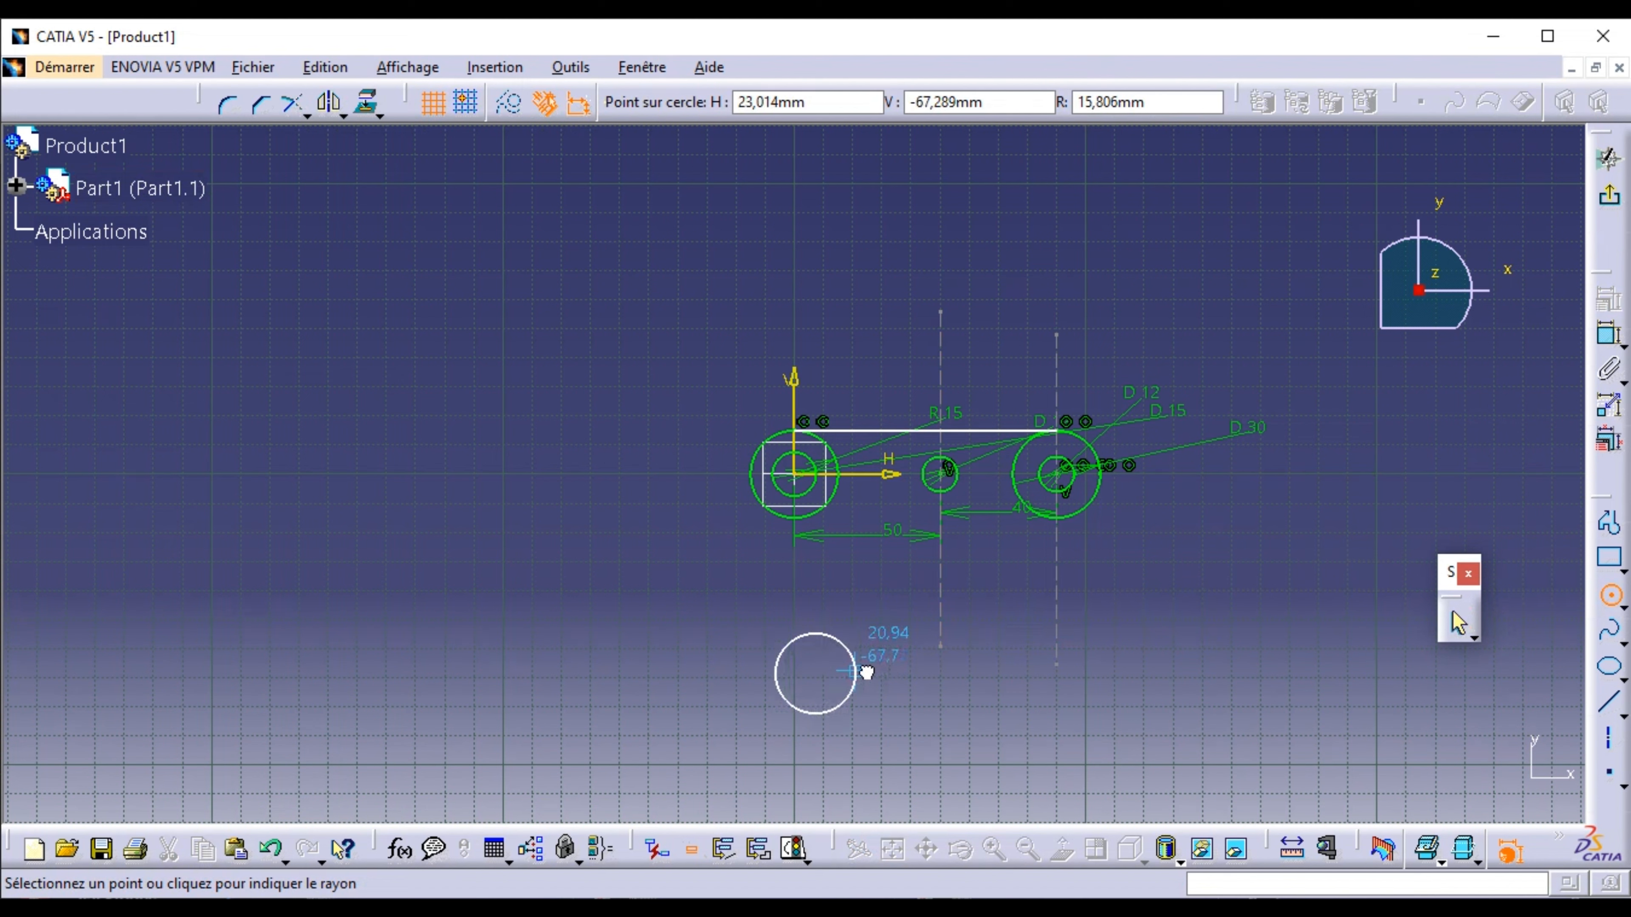
{"action": "left_click", "coordinate": [881, 667]}
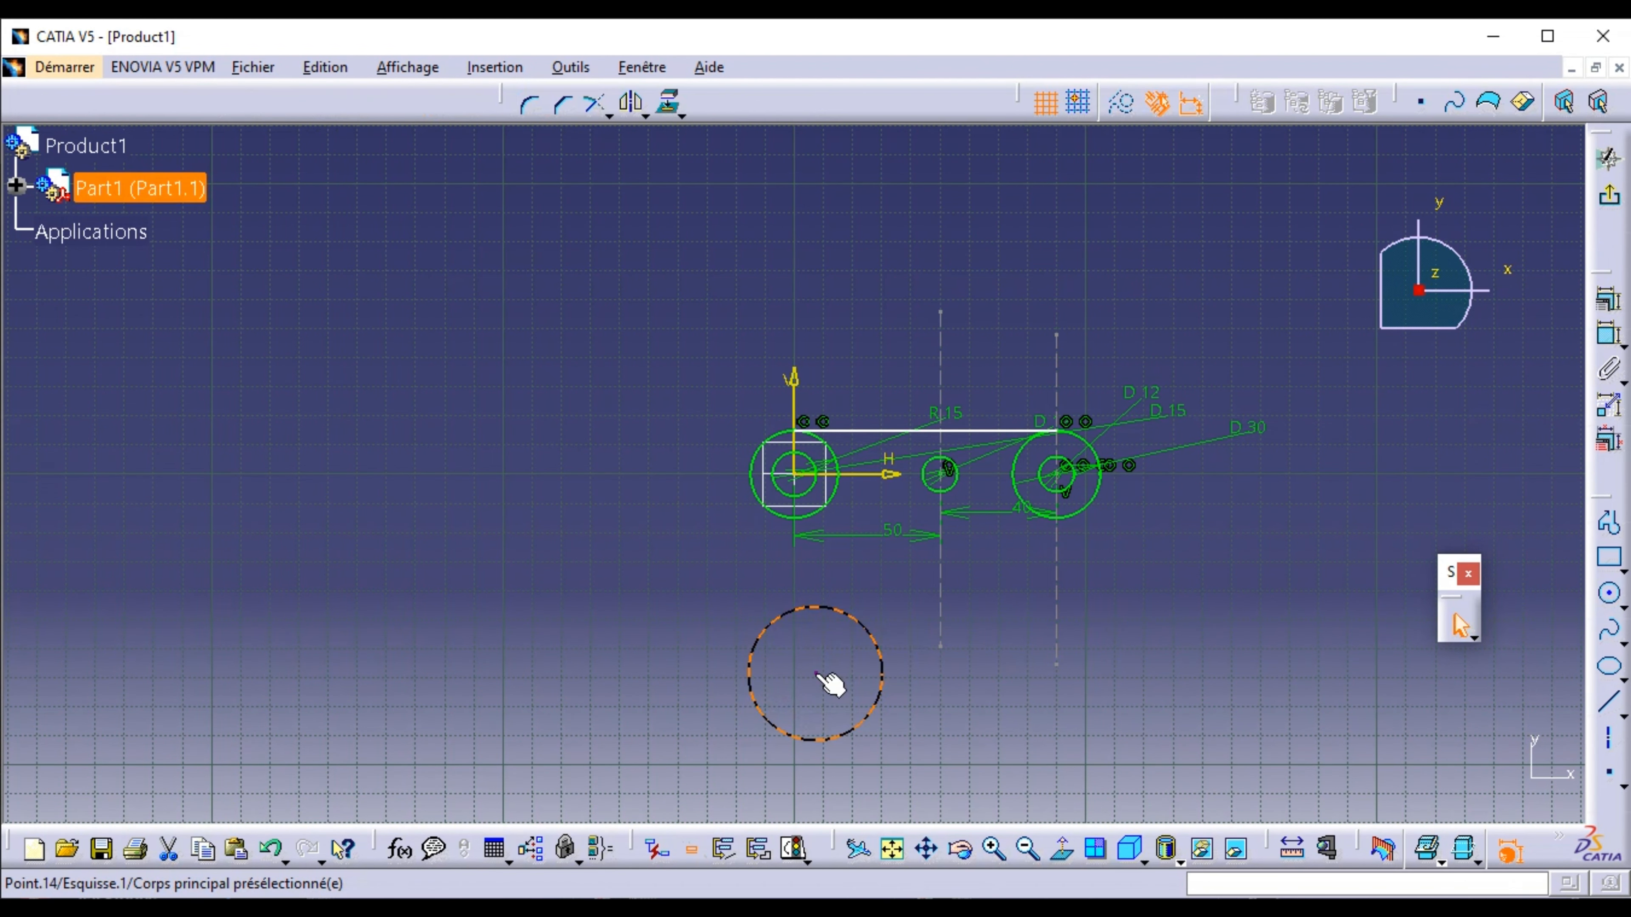
- Dimension the radius (Rayon) of the new circle below the origin and set it to 30 mm
{"action": "left_click", "coordinate": [1599, 335]}
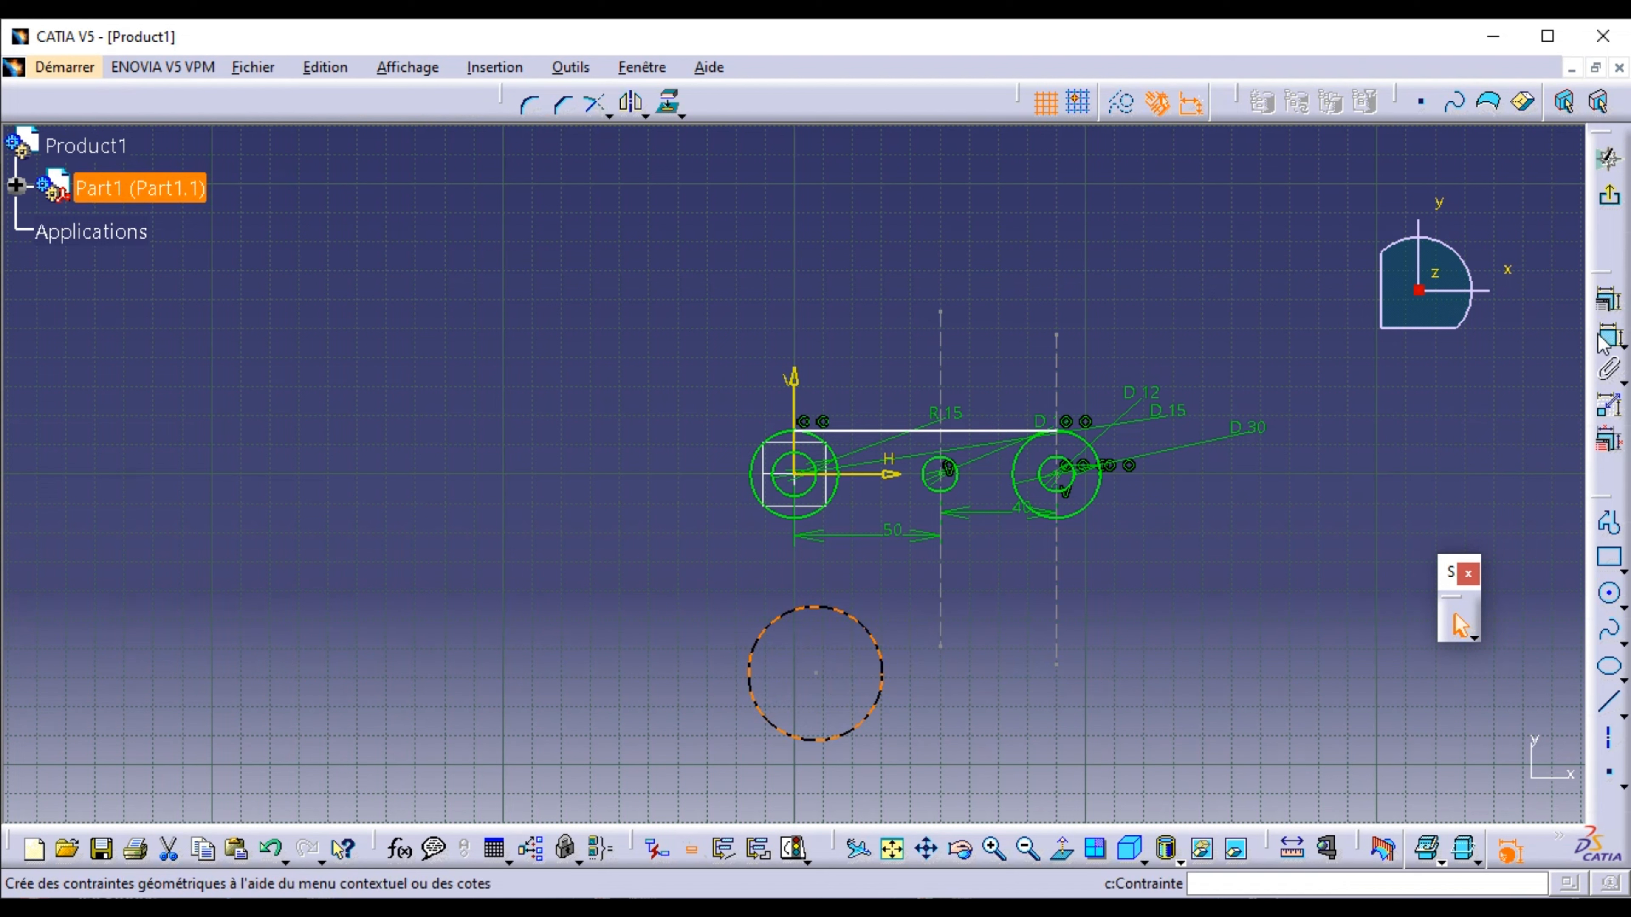
{"action": "left_click", "coordinate": [1340, 511]}
{"action": "double_click", "coordinate": [1340, 509]}
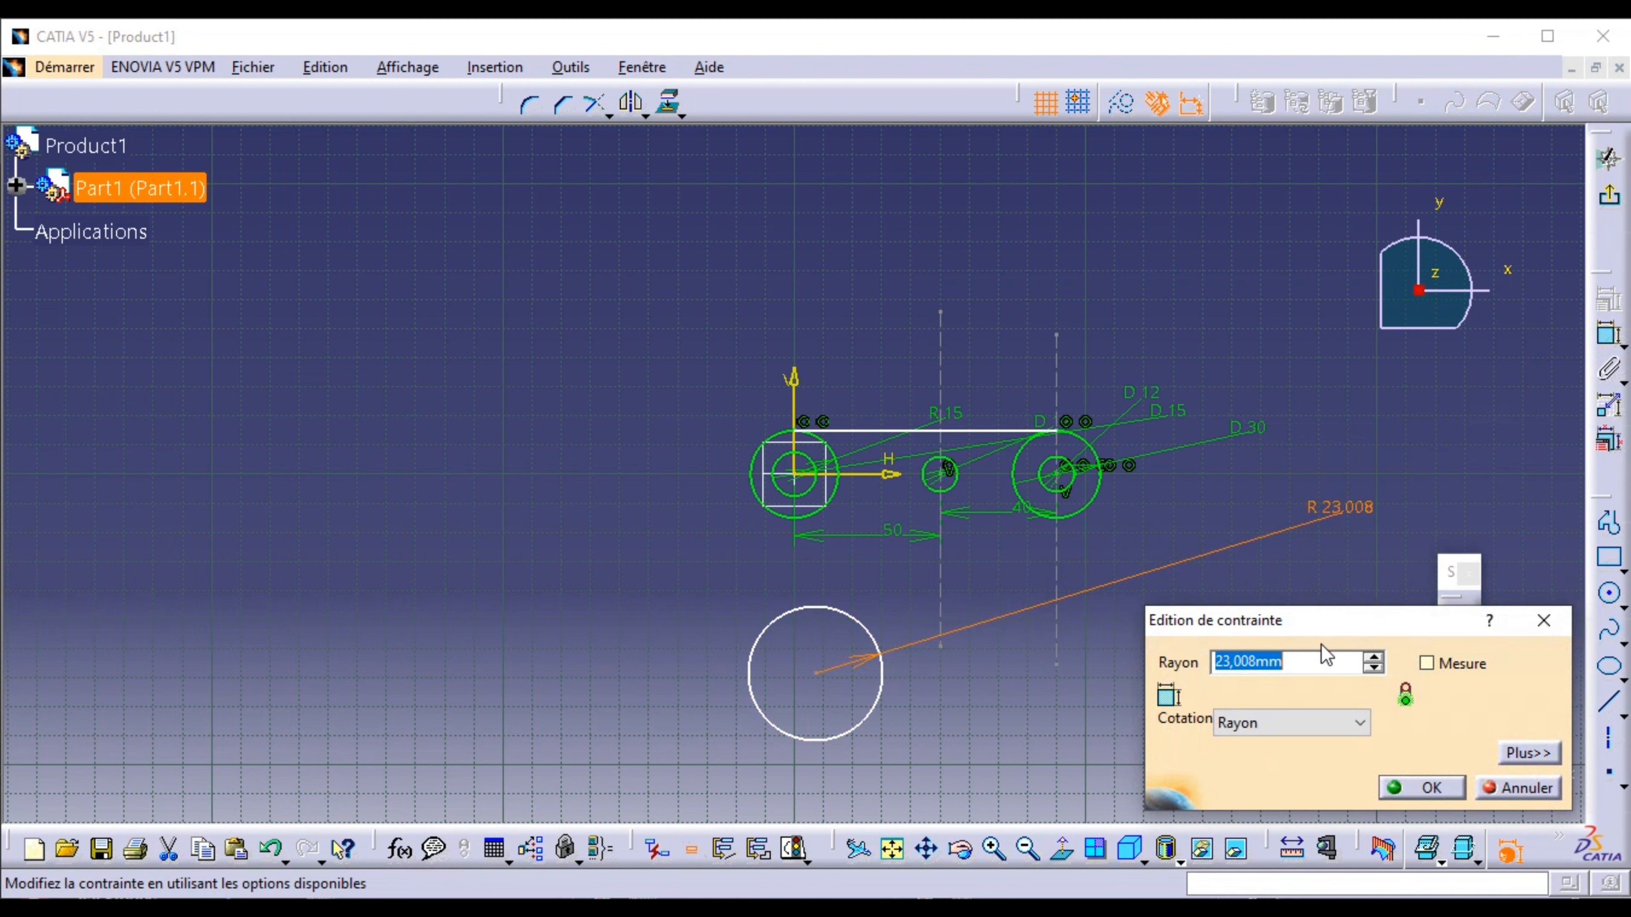
{"action": "type", "text": "30"}
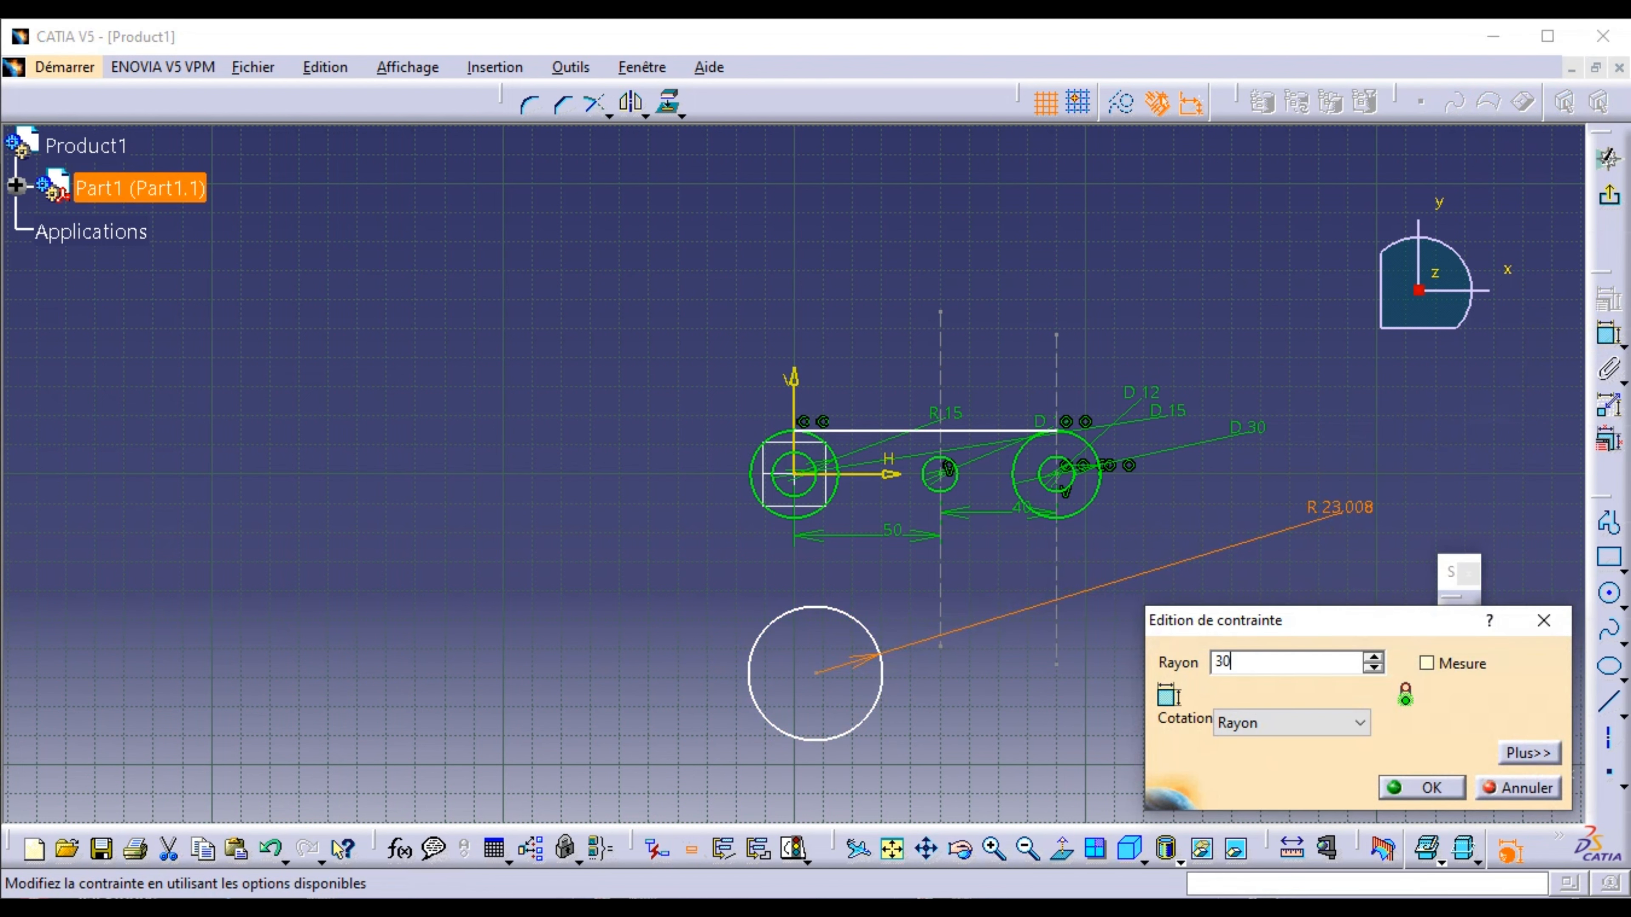
{"action": "left_click", "coordinate": [1397, 794]}
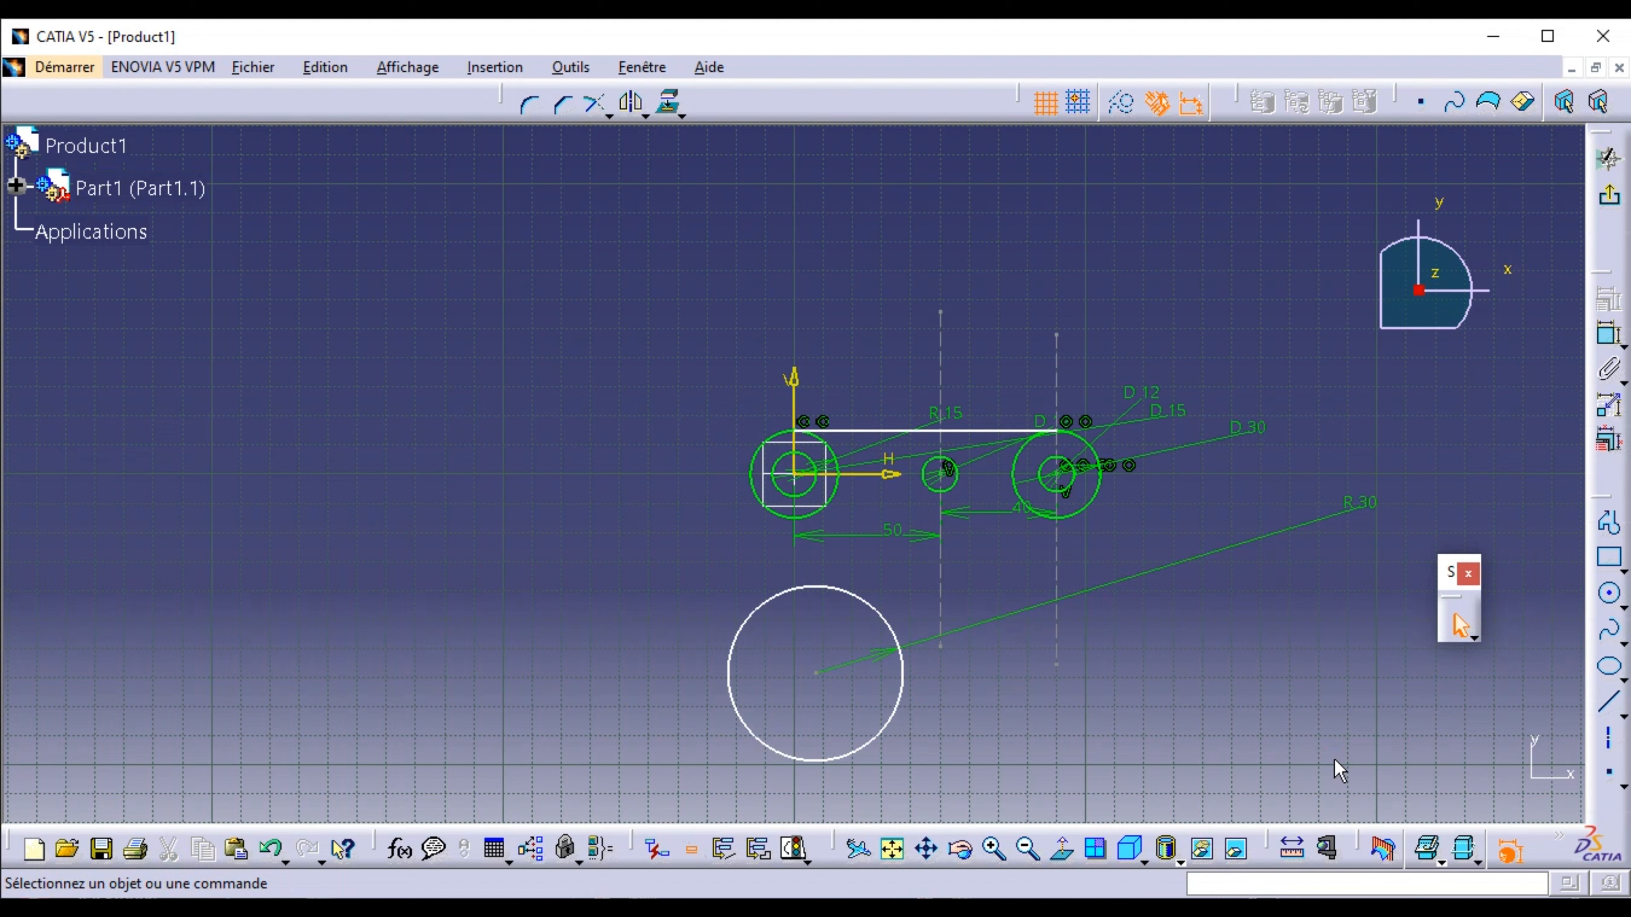
{"action": "left_click", "coordinate": [1058, 474]}
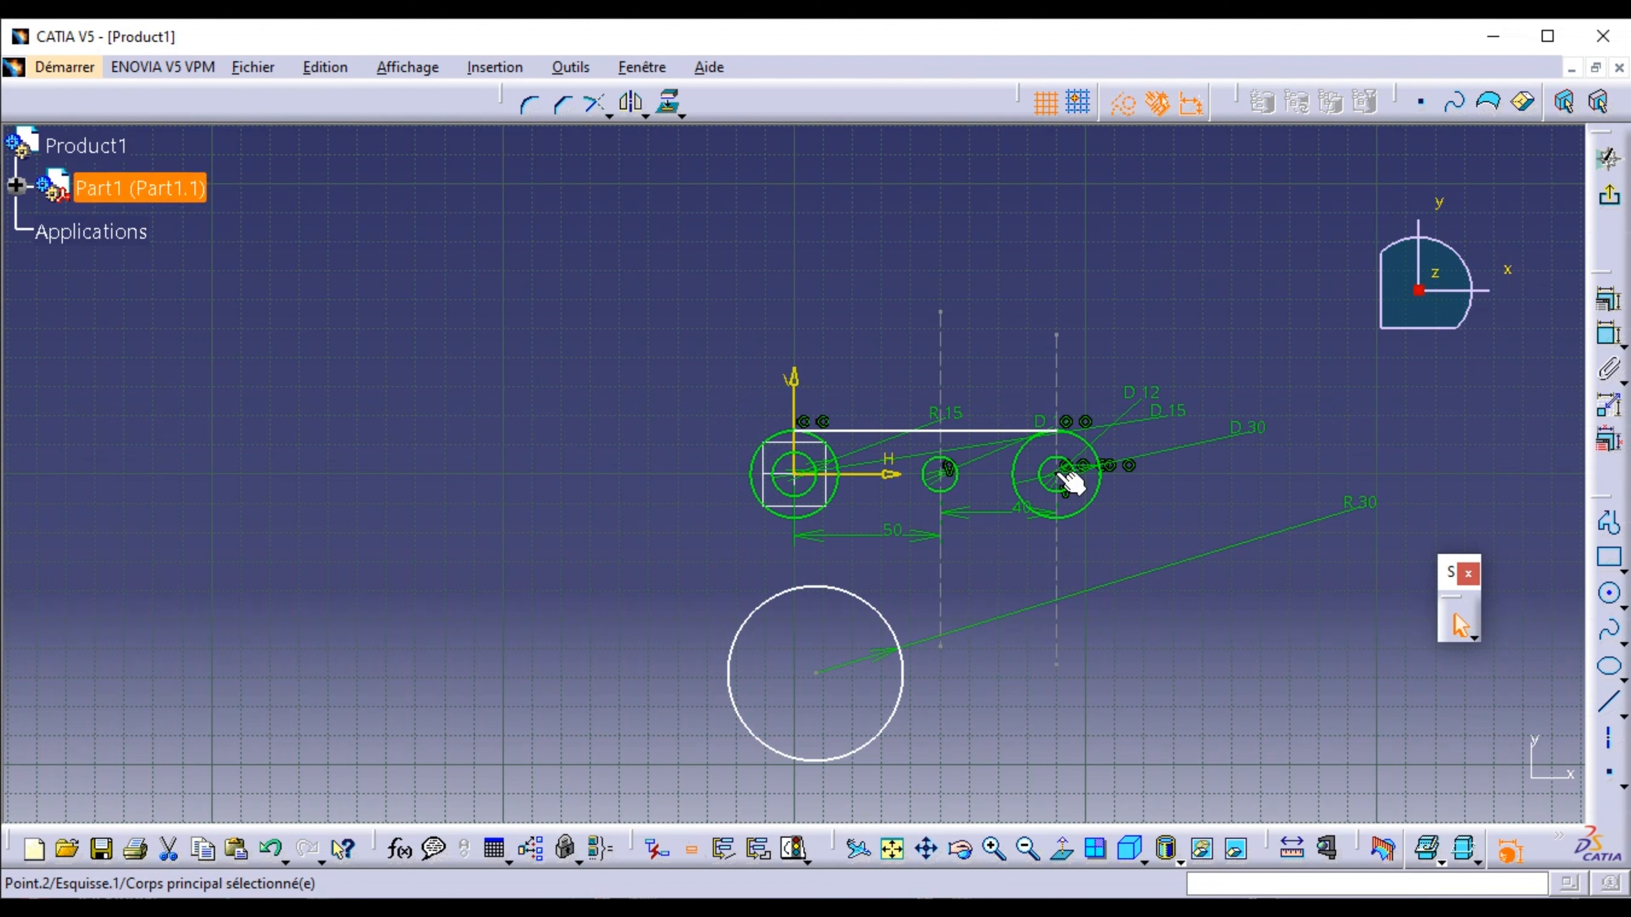
{"action": "left_click", "coordinate": [817, 673], "text": "ctrl"}
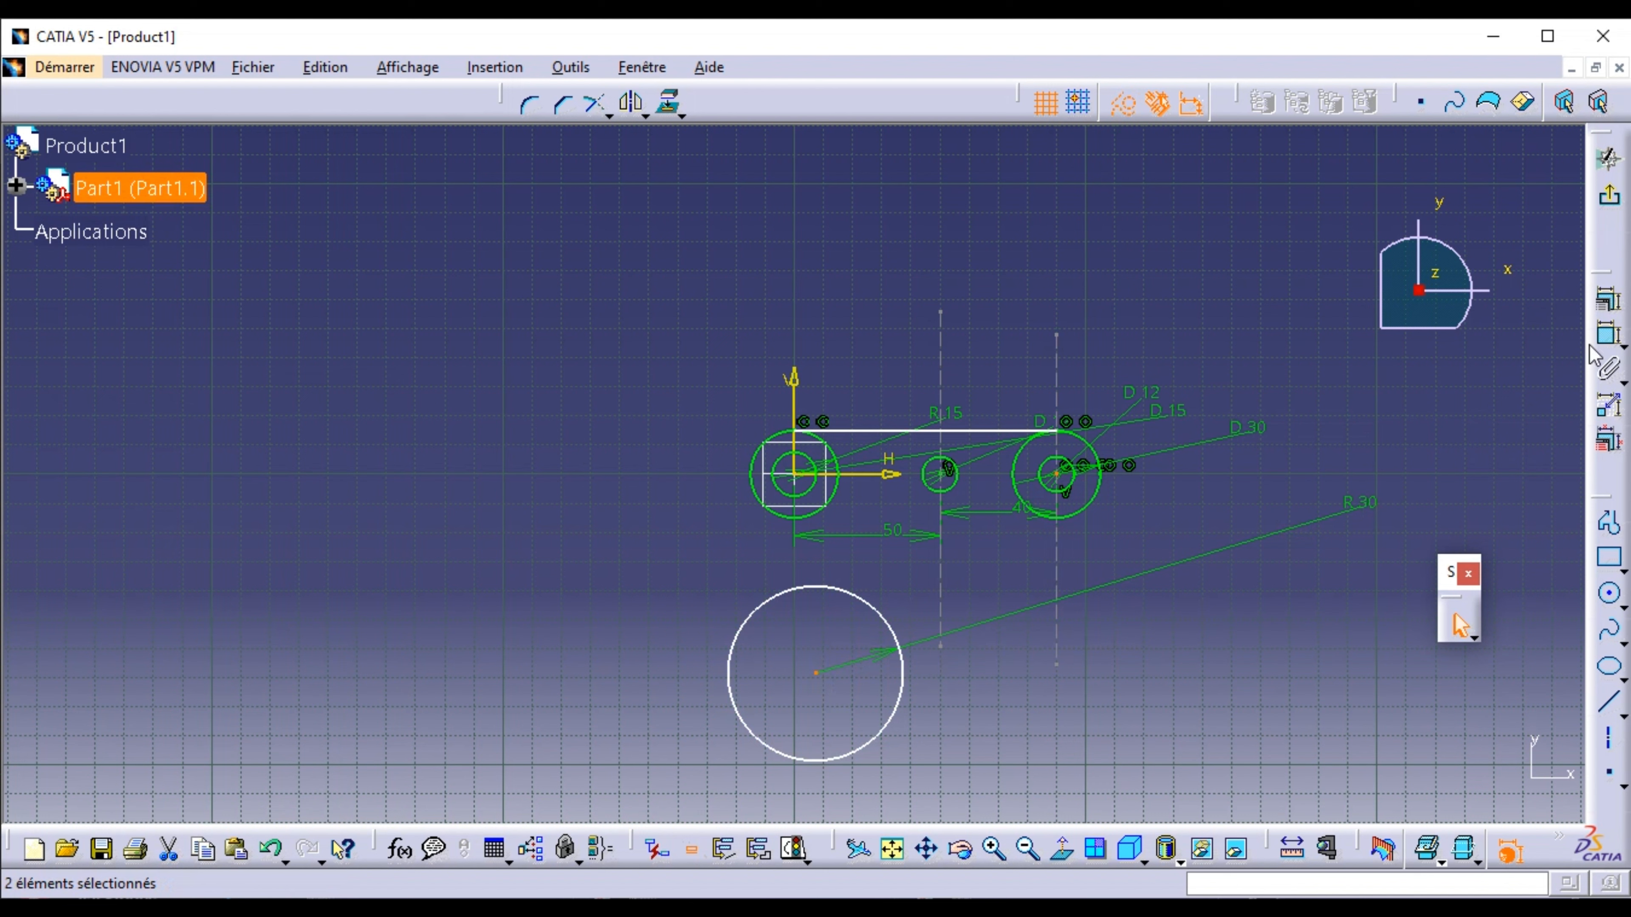
{"action": "left_click", "coordinate": [1607, 334]}
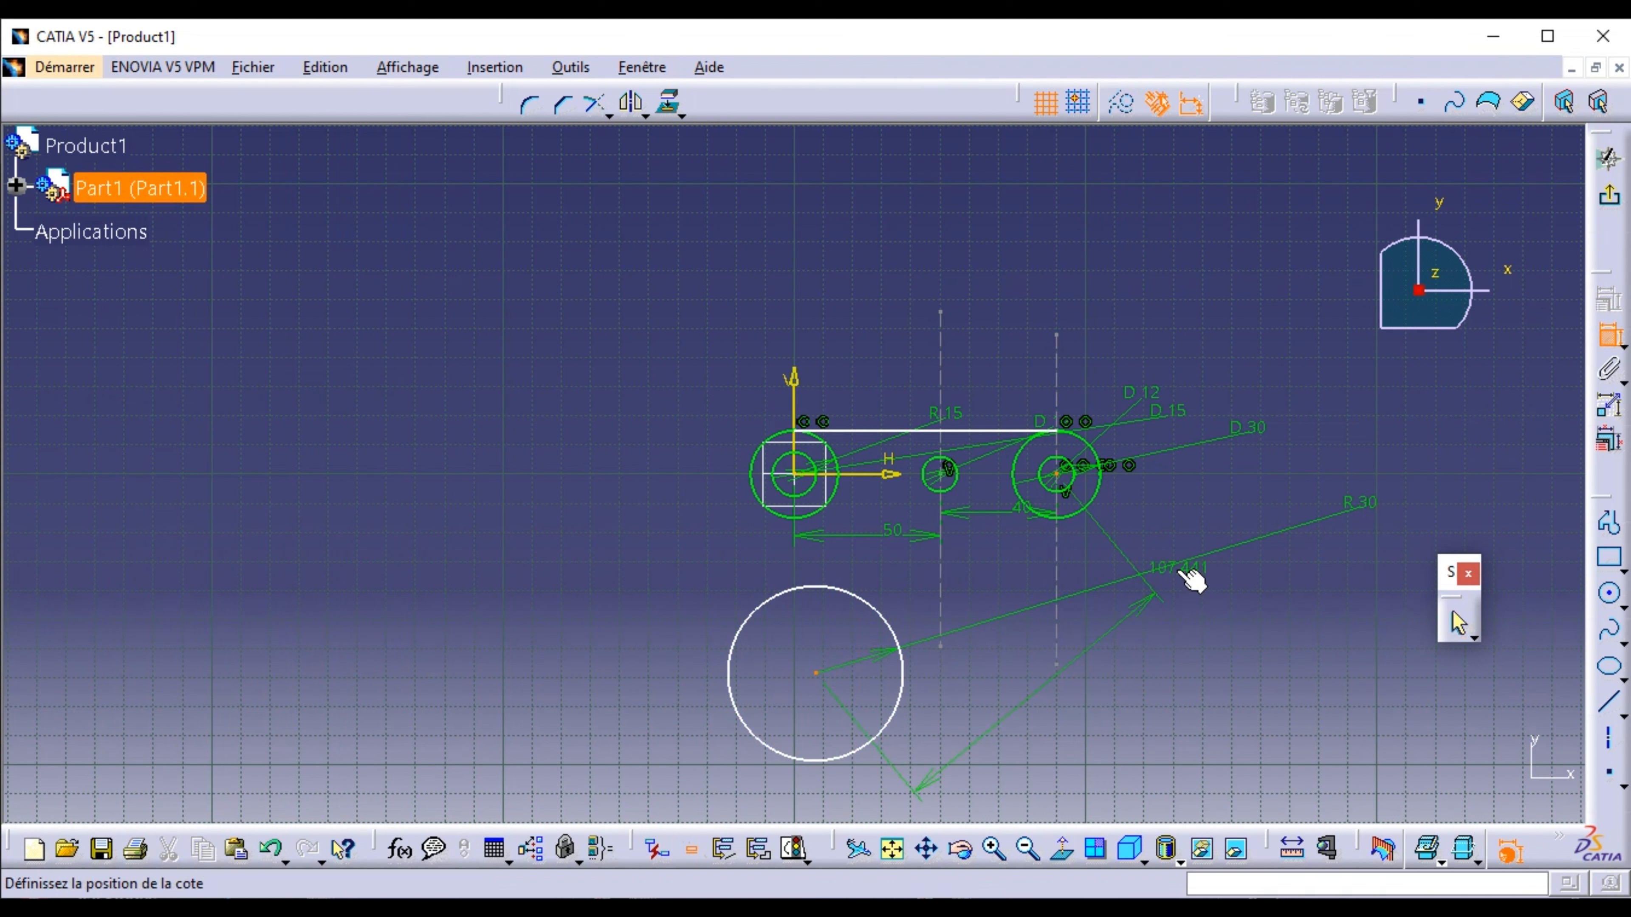
{"action": "key", "text": "Escape"}
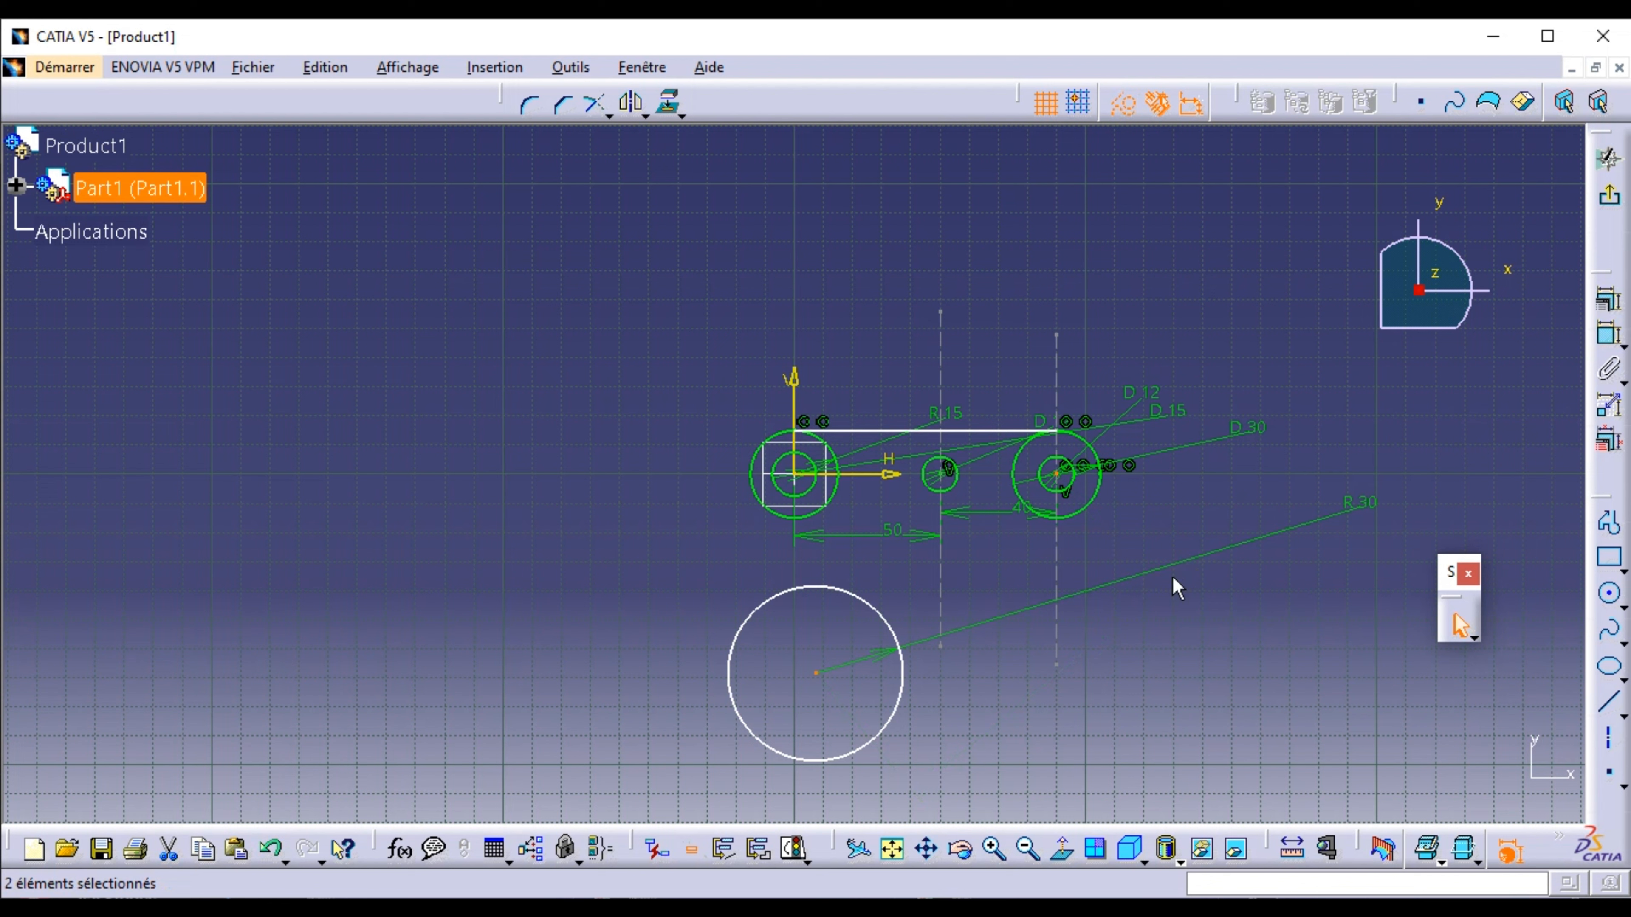
{"action": "left_click", "coordinate": [1163, 630]}
- Add a Distance constraint between the centre of the lower circle and the centre of the 30 mm diameter circle
{"action": "left_click", "coordinate": [815, 673]}
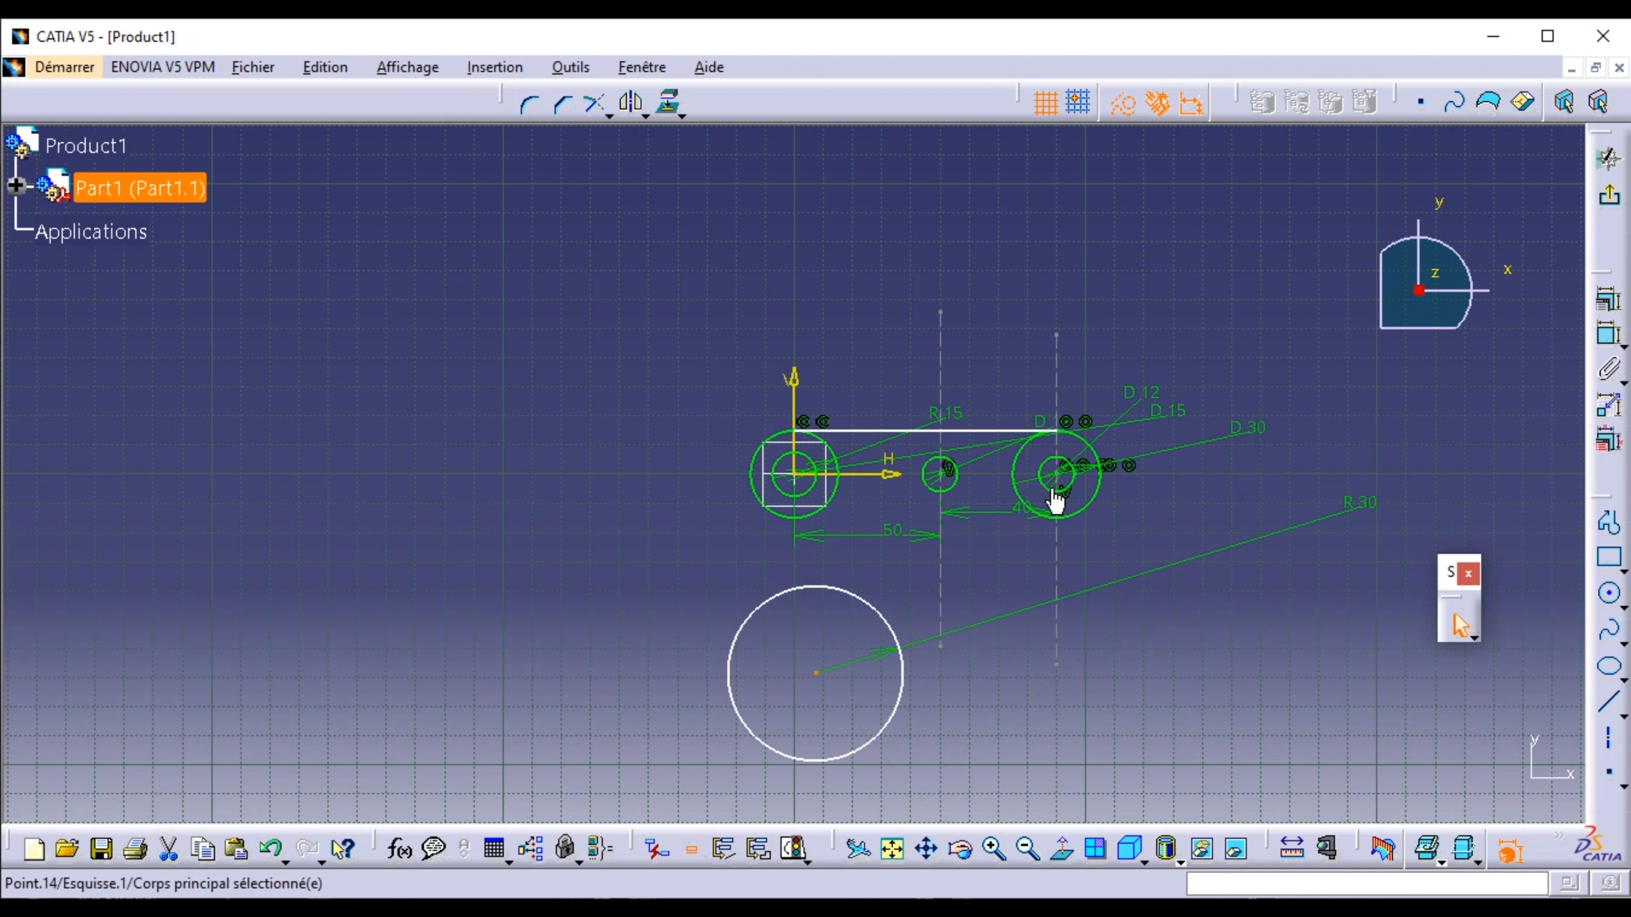
{"action": "left_click", "coordinate": [978, 764]}
{"action": "left_click", "coordinate": [1059, 475], "text": "ctrl"}
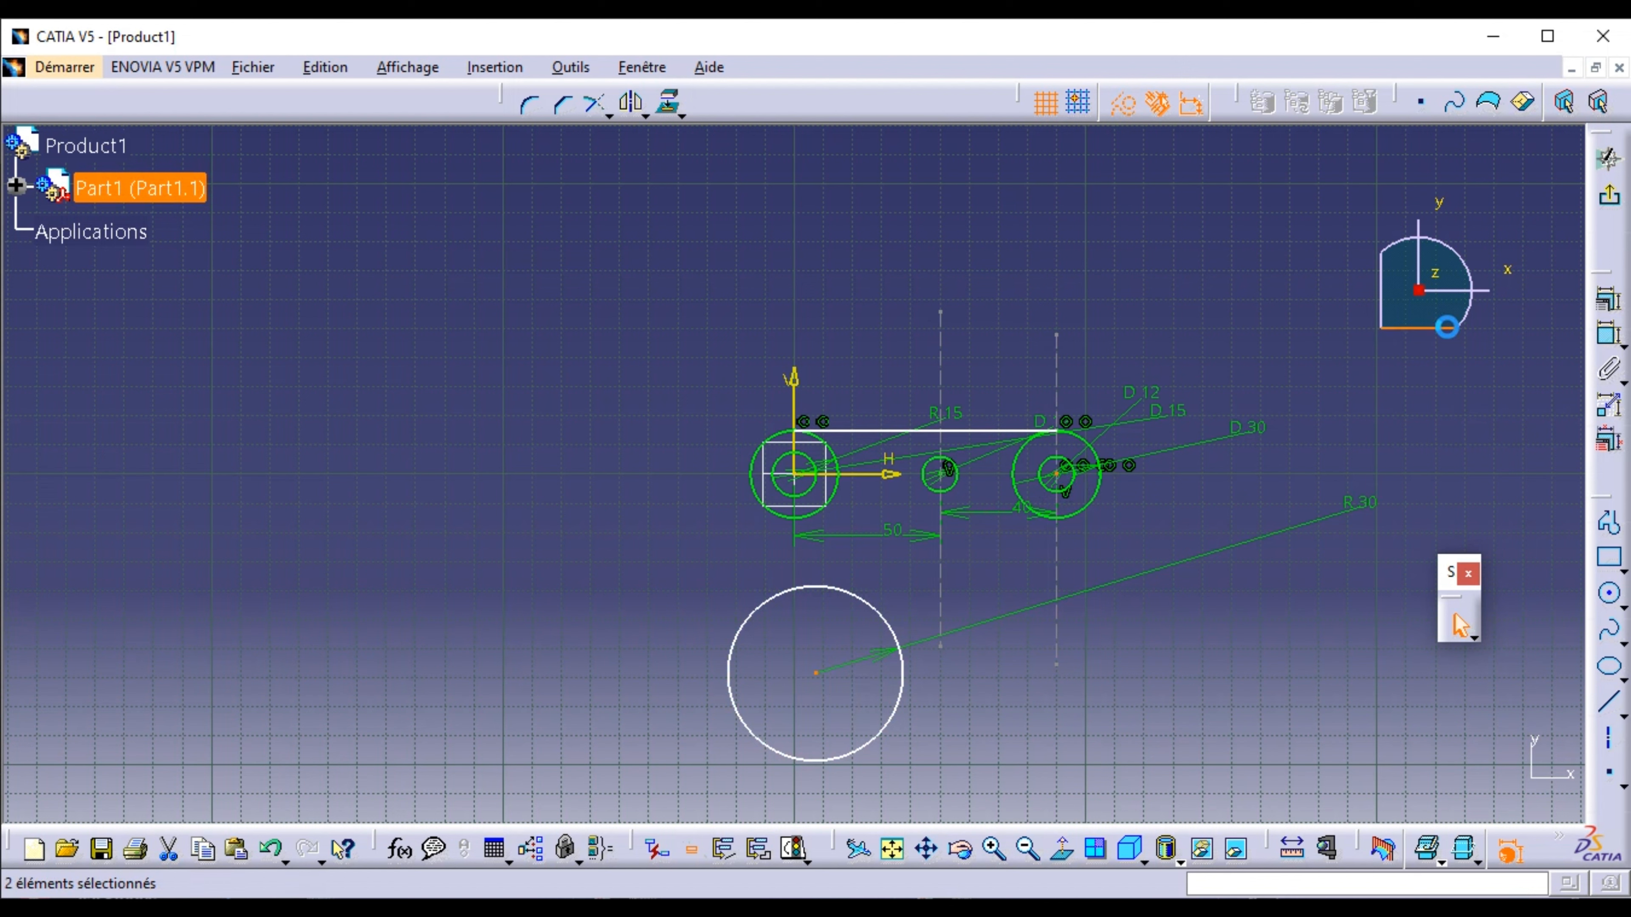
{"action": "left_click", "coordinate": [1603, 294]}
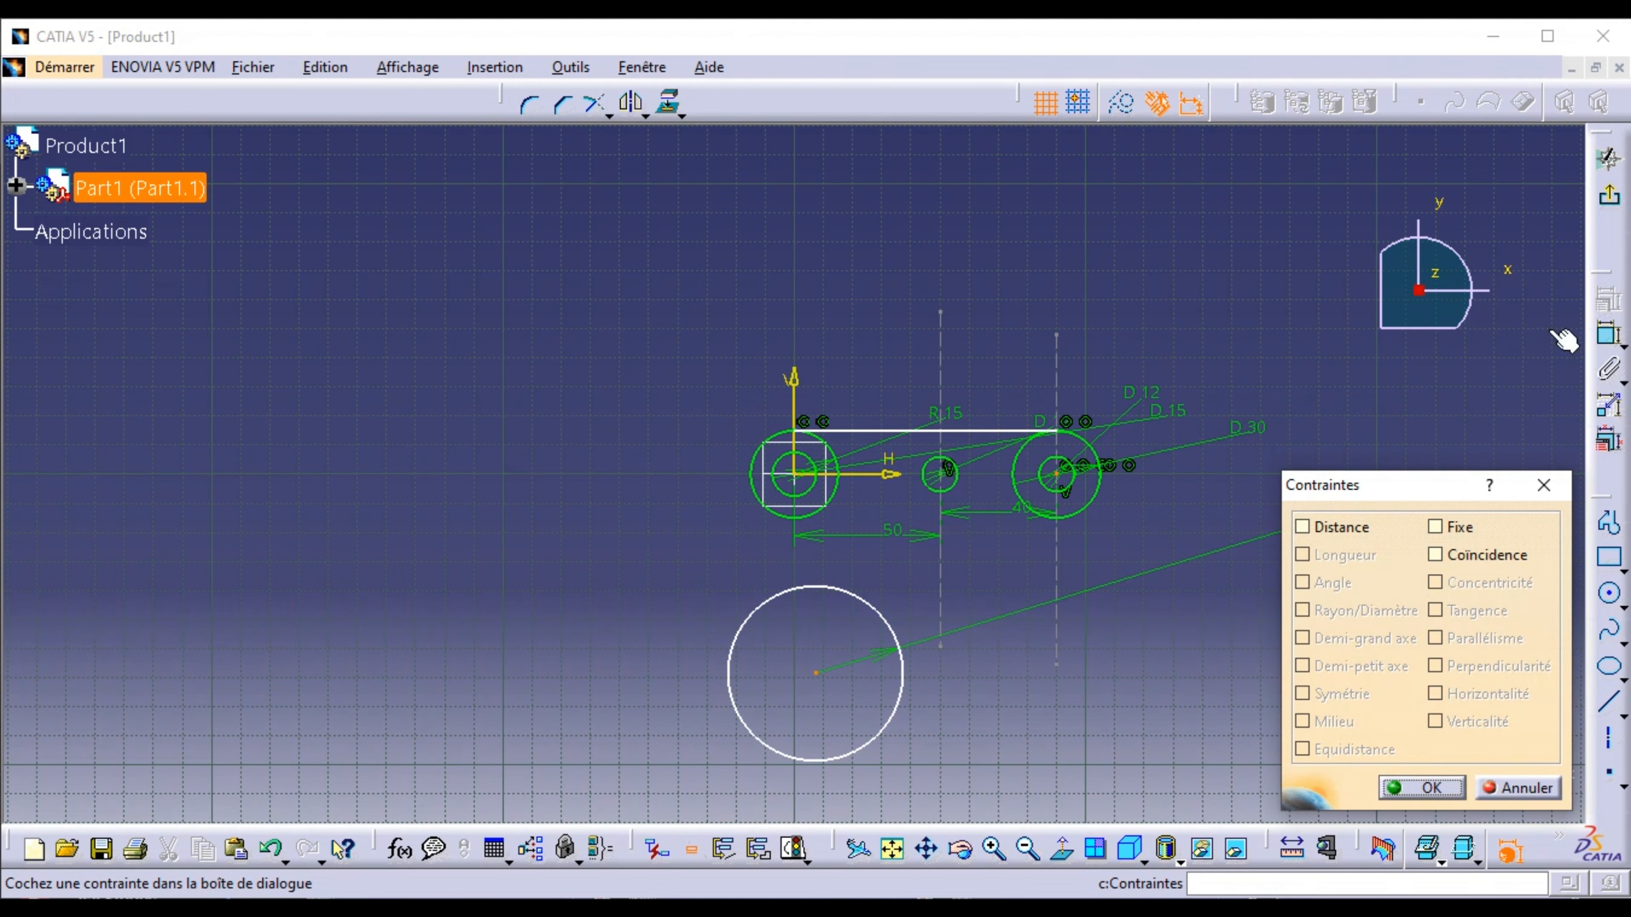
{"action": "left_click", "coordinate": [1304, 527]}
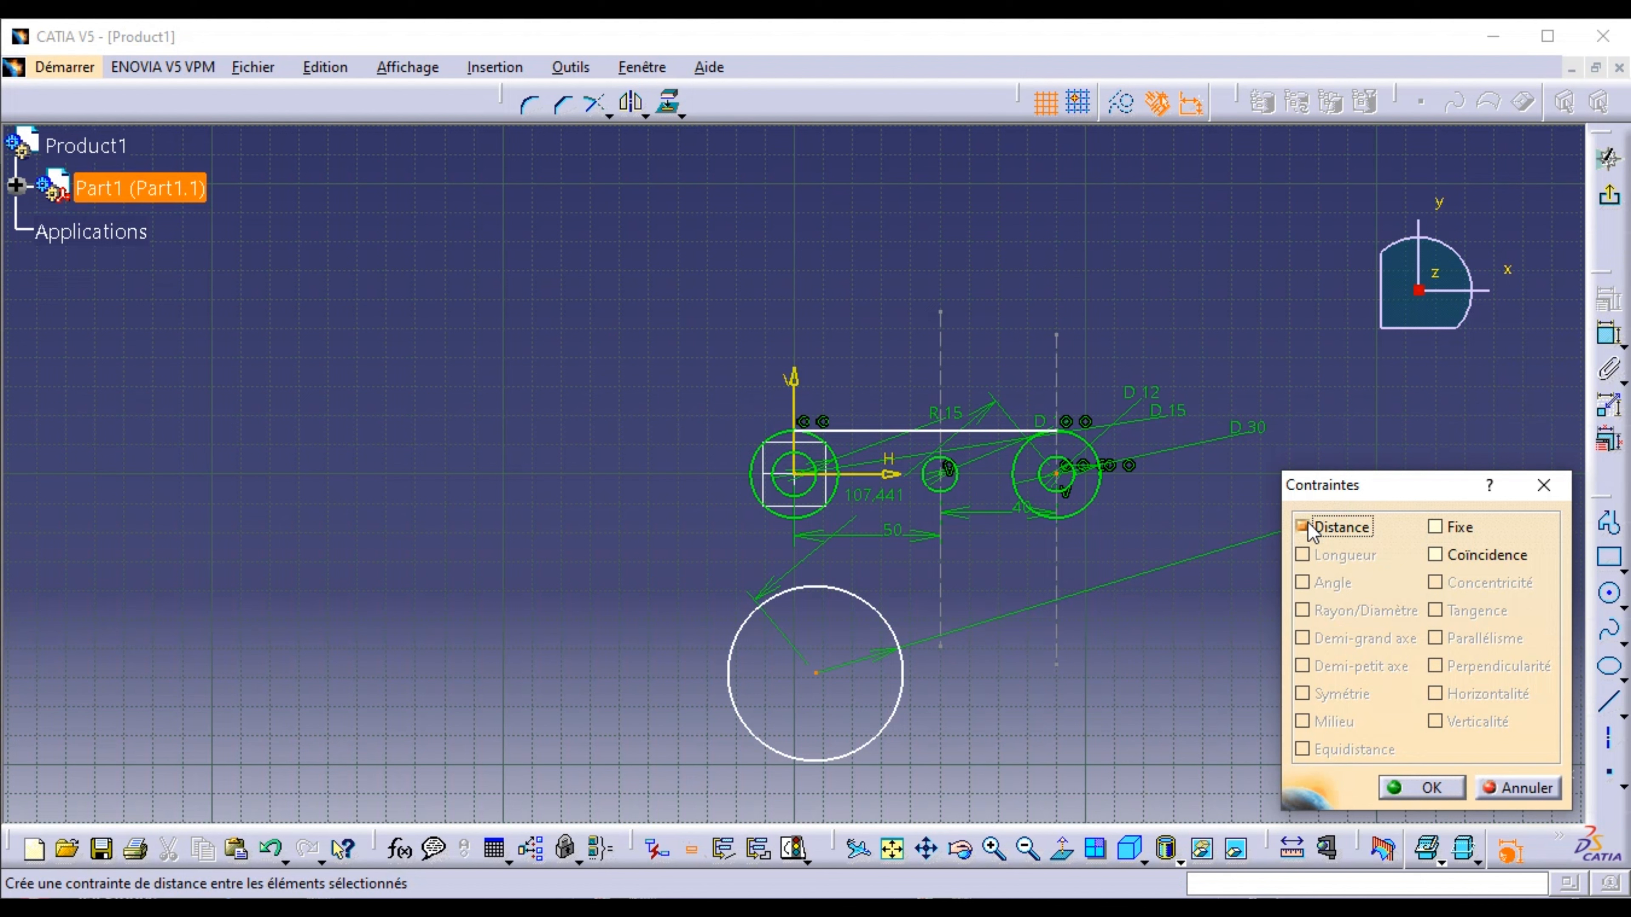
{"action": "left_click", "coordinate": [1426, 787]}
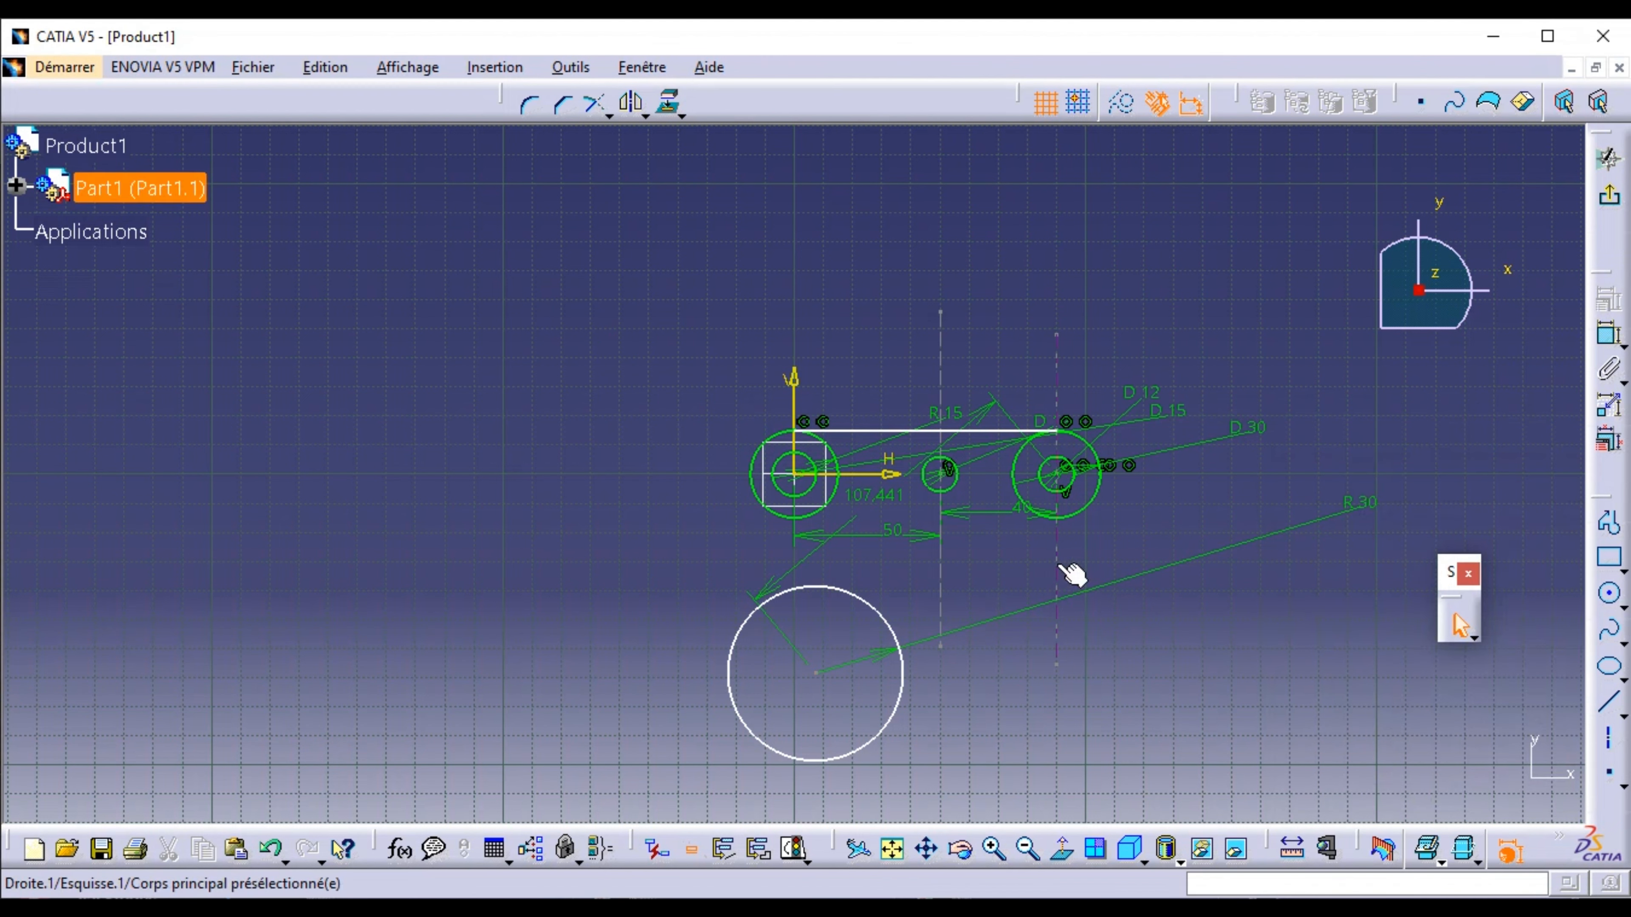
- Reposition the slanted distance dimension between the two circle centres and set its value to 40 mm
{"action": "left_click_drag", "start_coordinate": [884, 507], "coordinate": [802, 549]}
{"action": "double_click", "coordinate": [802, 551]}
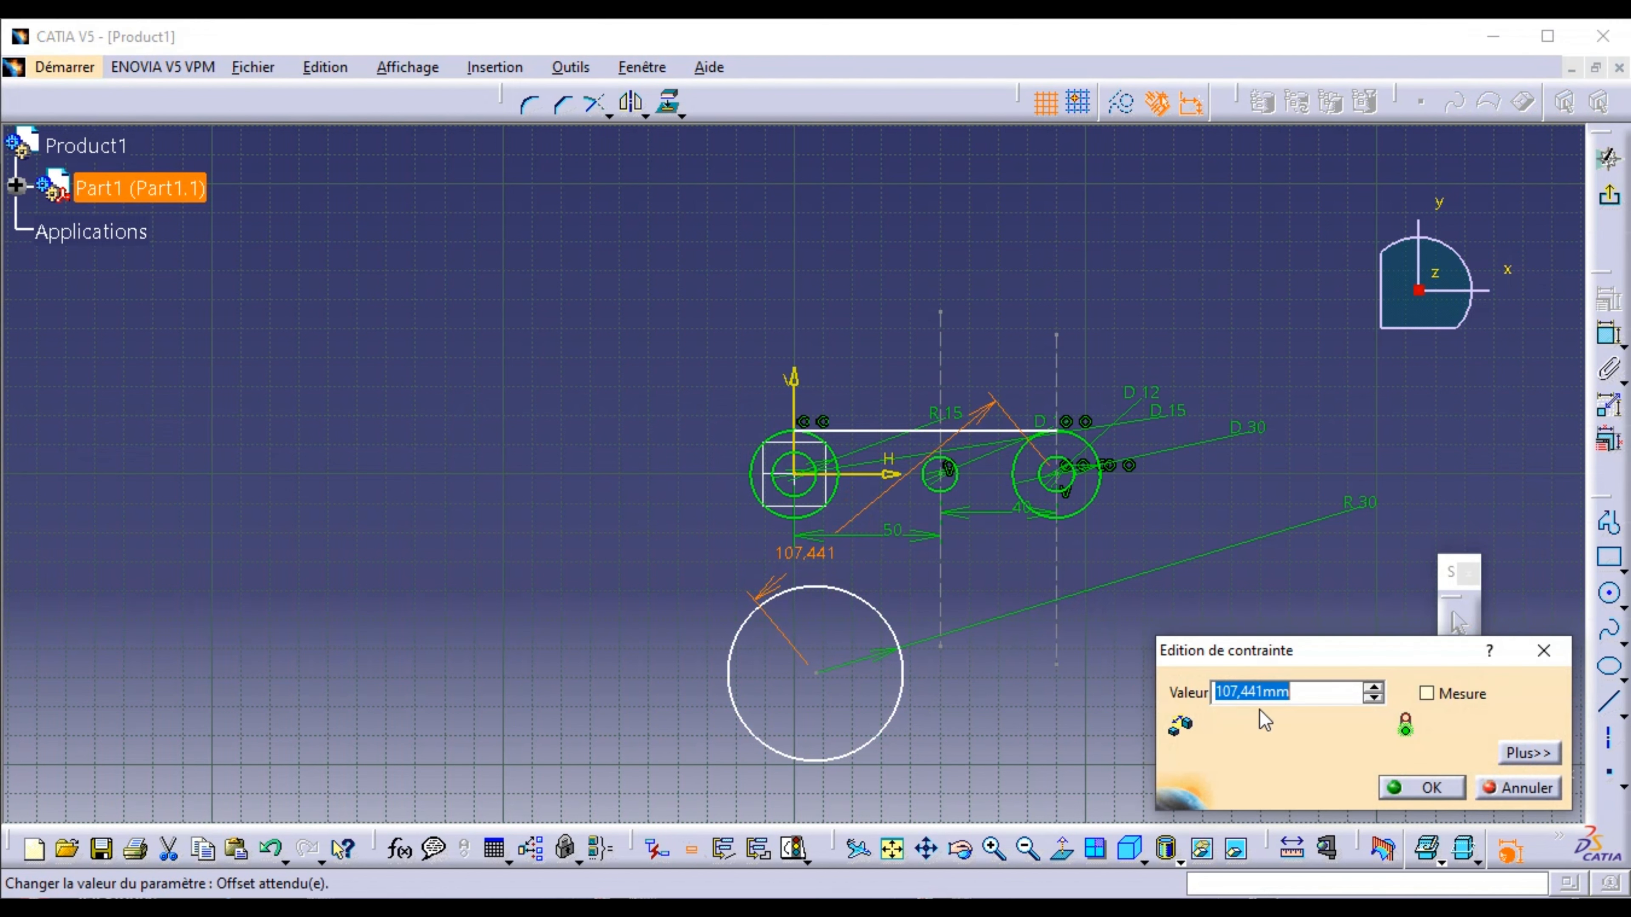
{"action": "type", "text": "40"}
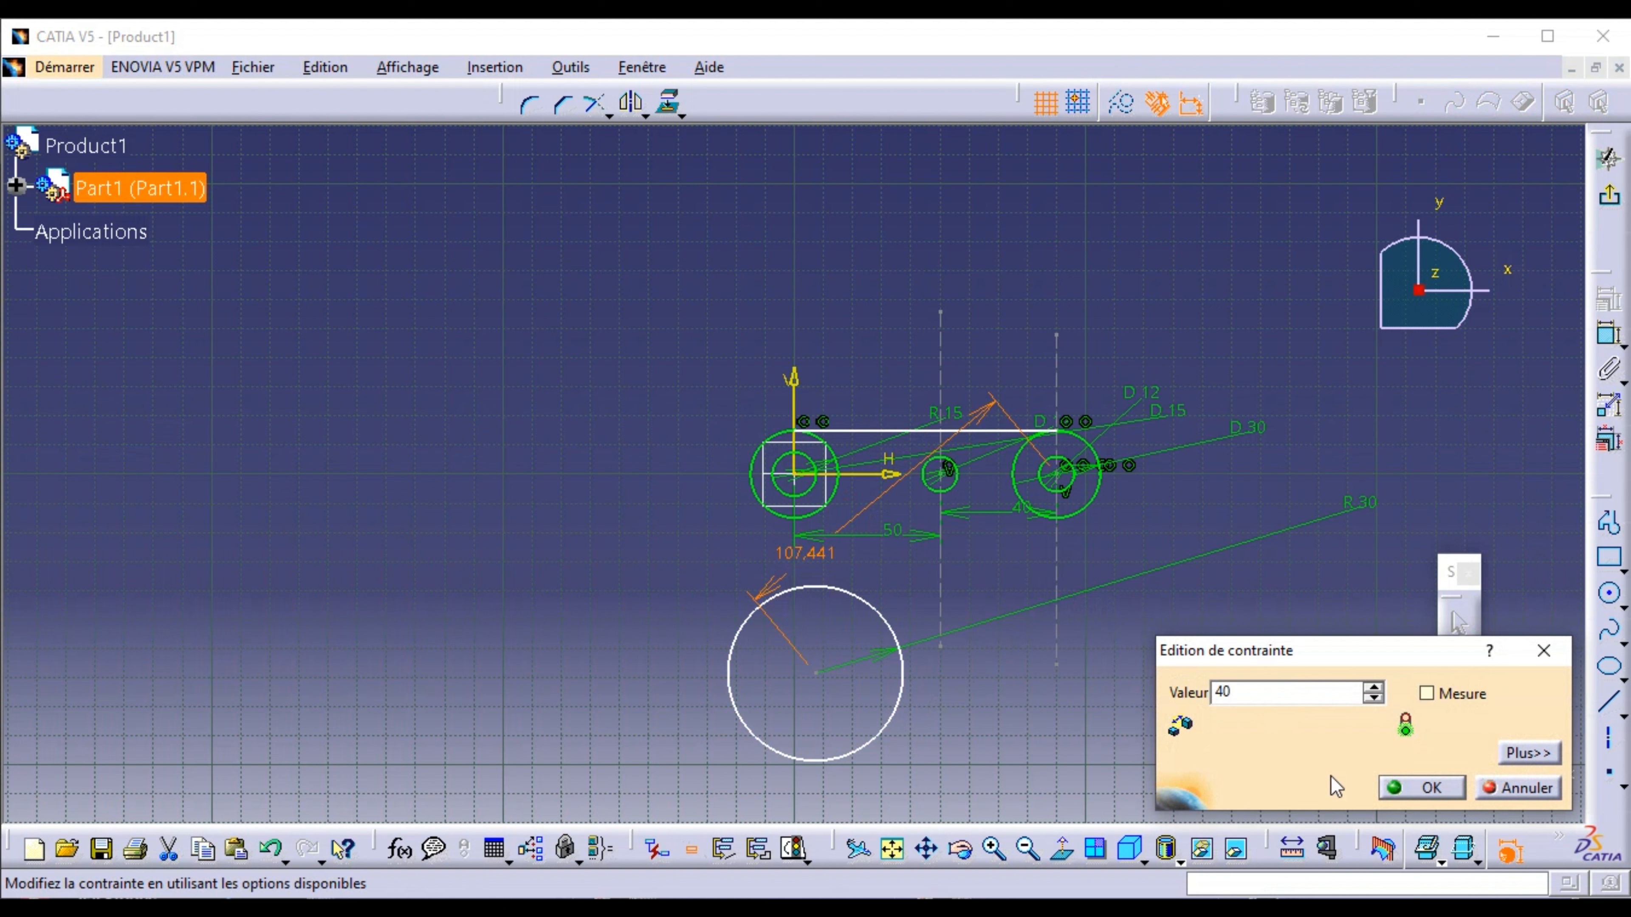
{"action": "left_click", "coordinate": [1398, 794]}
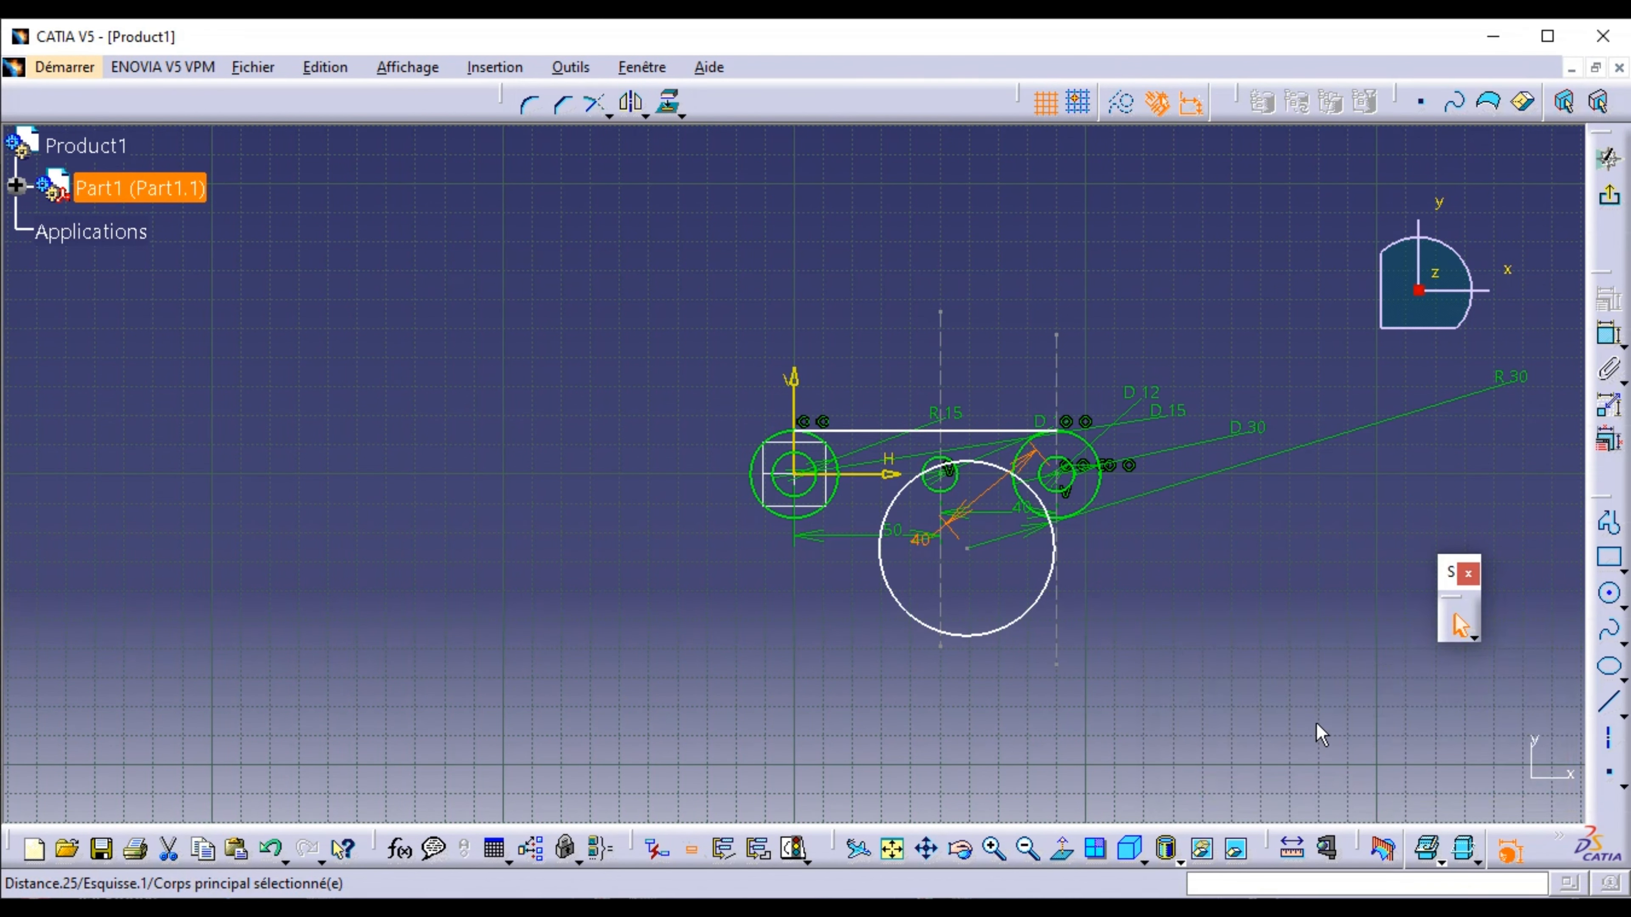
- Undo the last distance change, then delete the distance constraint and the 30 mm radius circle
{"action": "key", "text": "ctrl+z"}
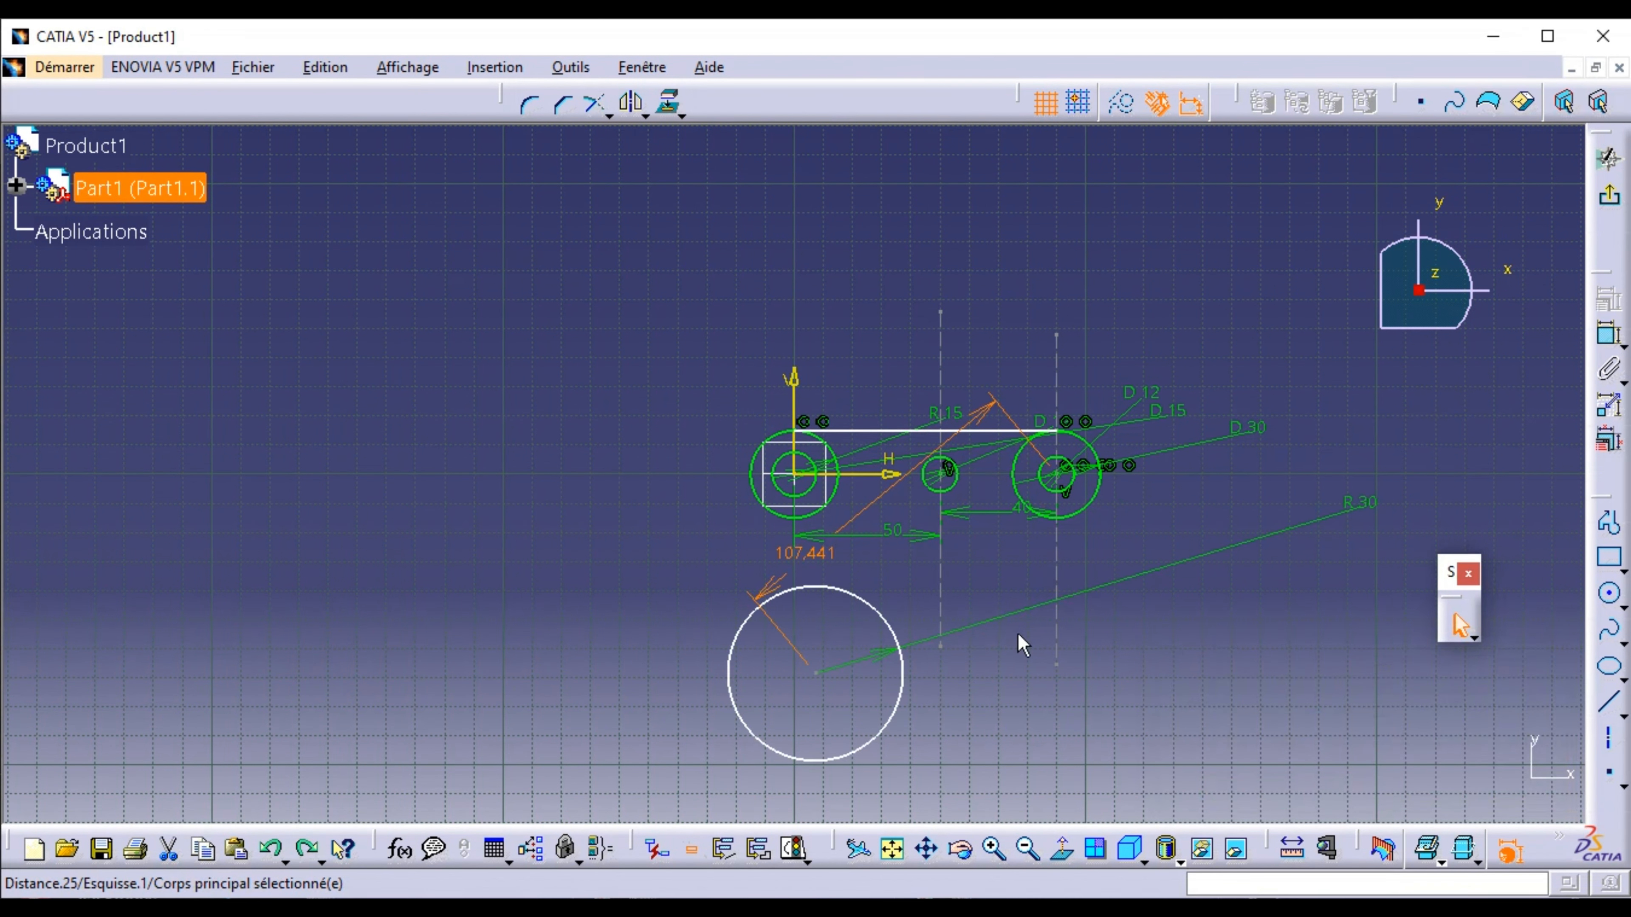
{"action": "key", "text": "Delete"}
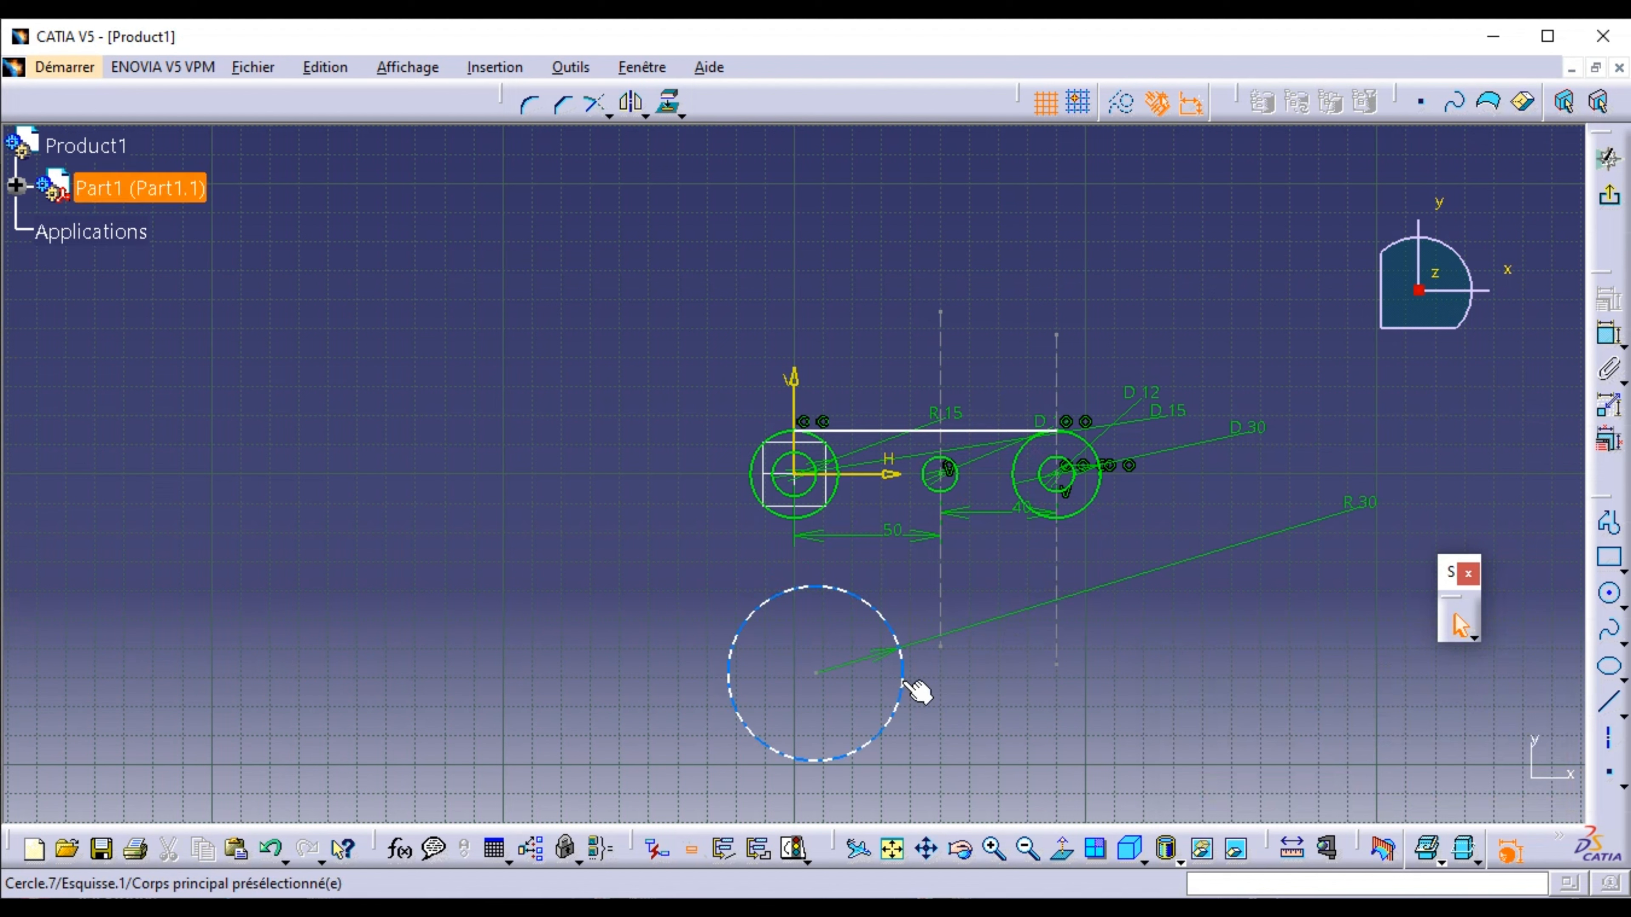
{"action": "left_click", "coordinate": [906, 688]}
{"action": "key", "text": "Delete"}
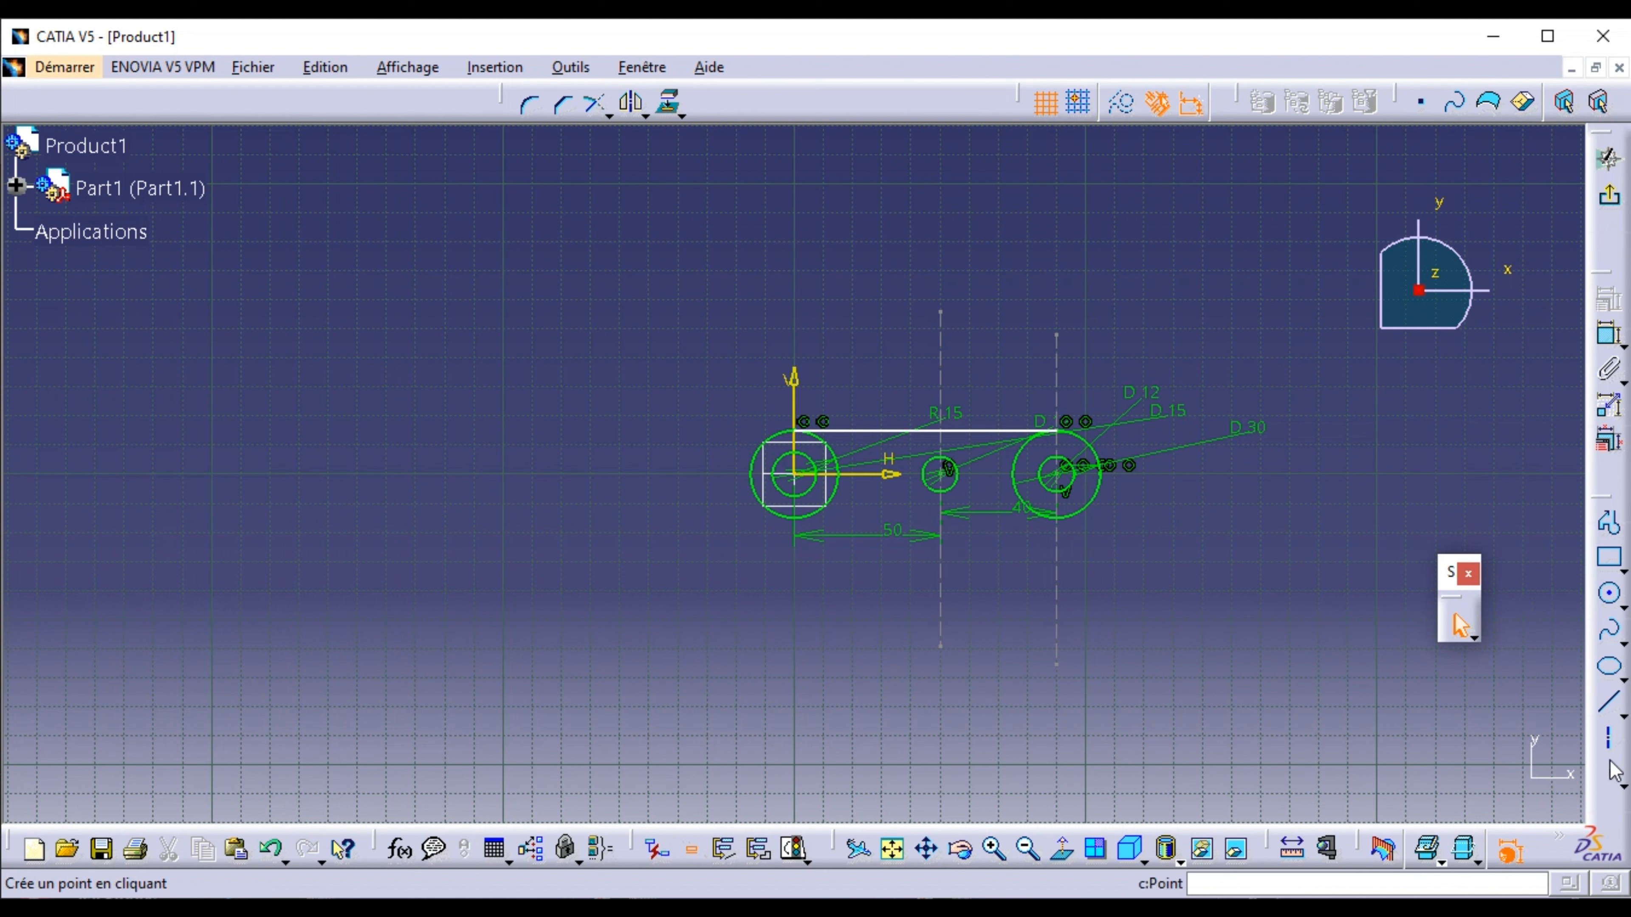
- Draw a horizontal axis line below the circles, spanning from beyond the origin circle to beyond the 30 mm diameter circle
{"action": "left_click", "coordinate": [1609, 737]}
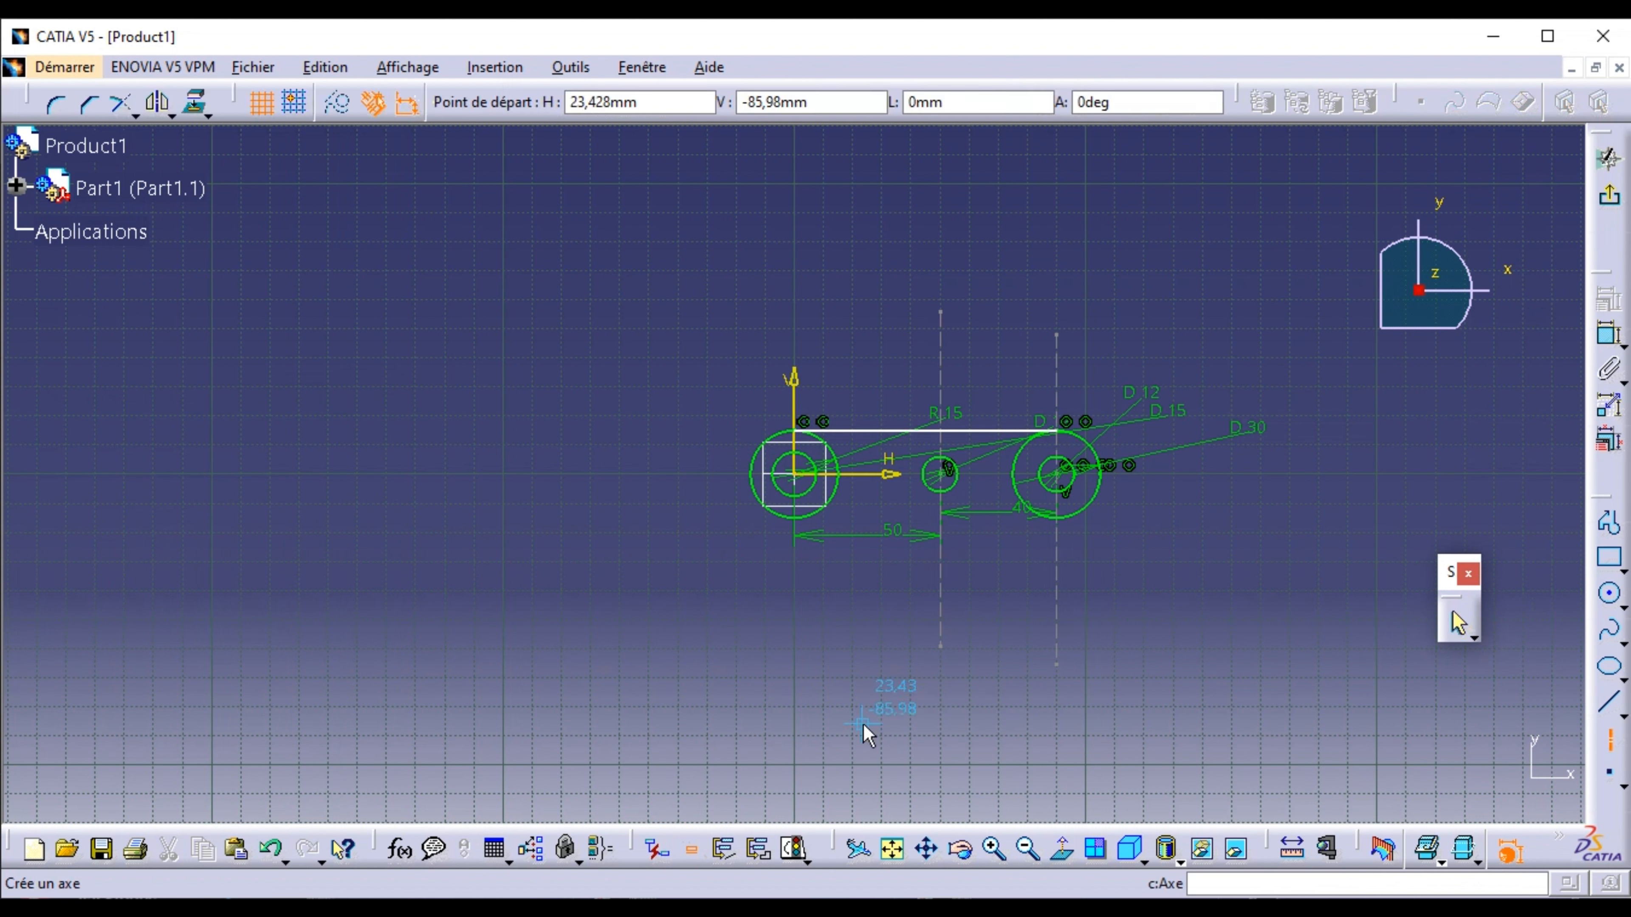
{"action": "left_click", "coordinate": [654, 664]}
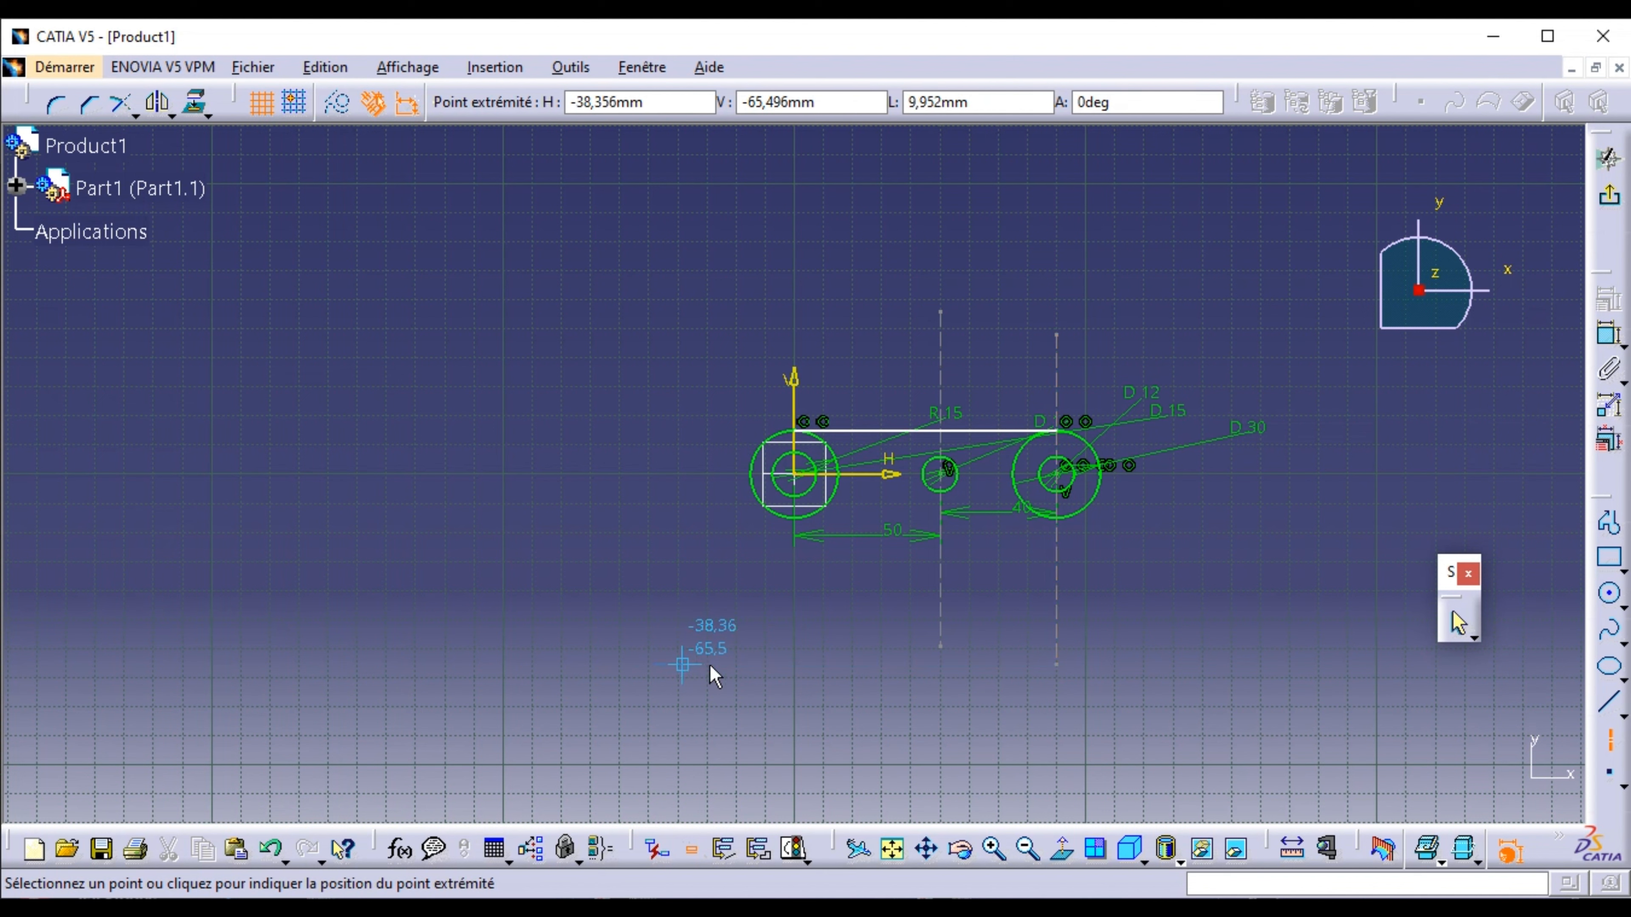
{"action": "left_click", "coordinate": [1259, 664]}
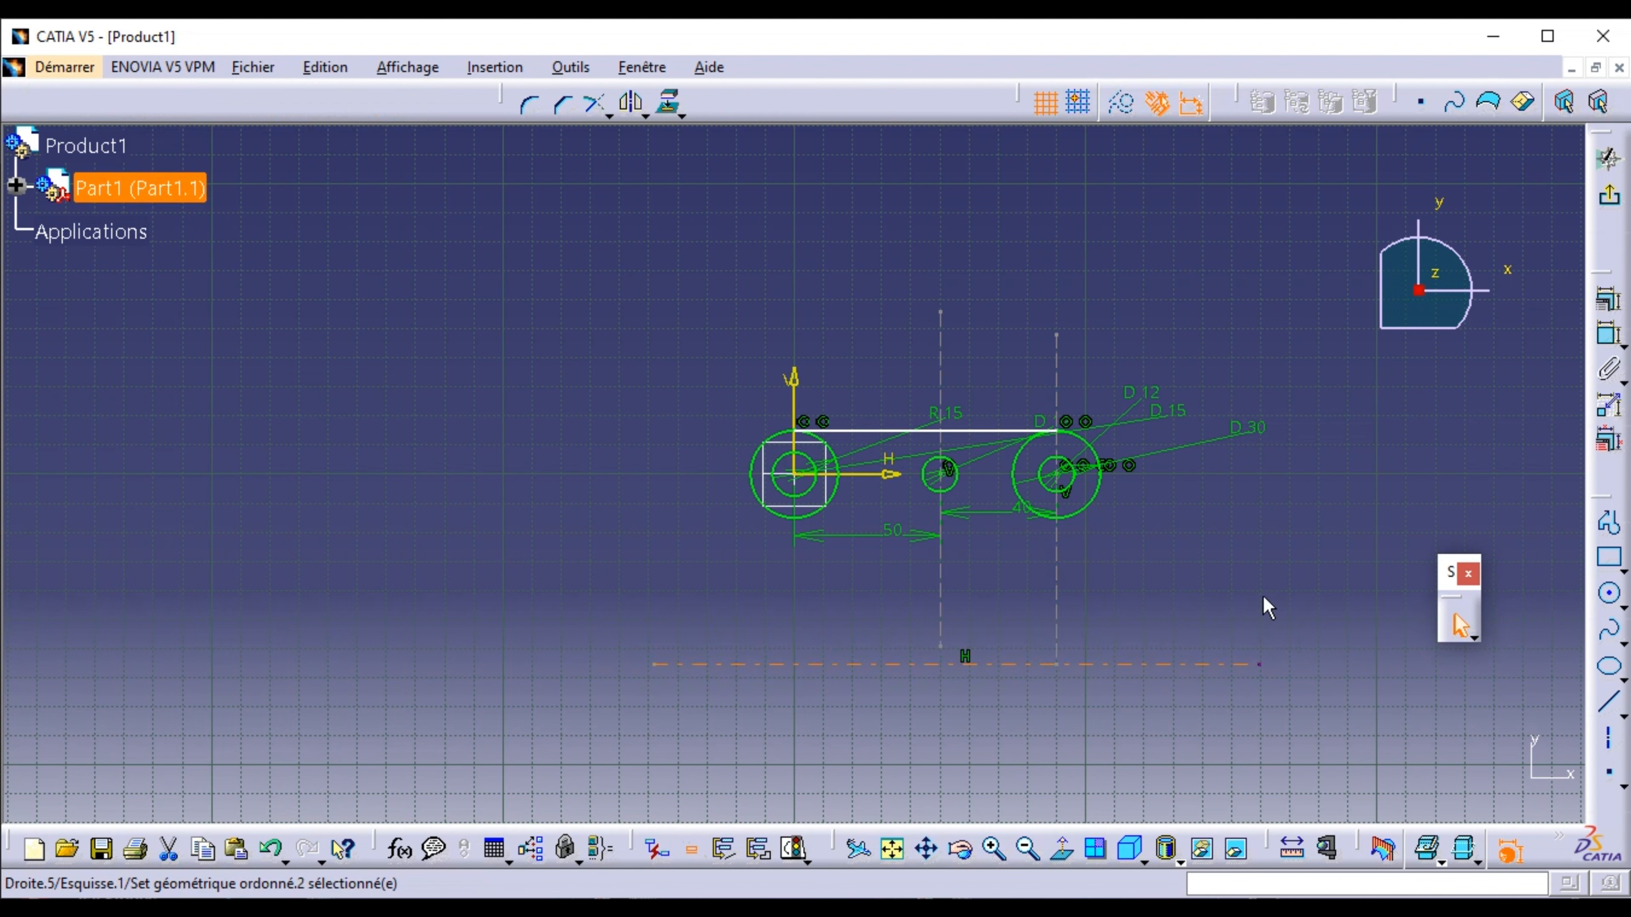
- Dimension the distance between the lower horizontal axis line and the sketch's H axis and set it to 40 mm
{"action": "left_click", "coordinate": [975, 663]}
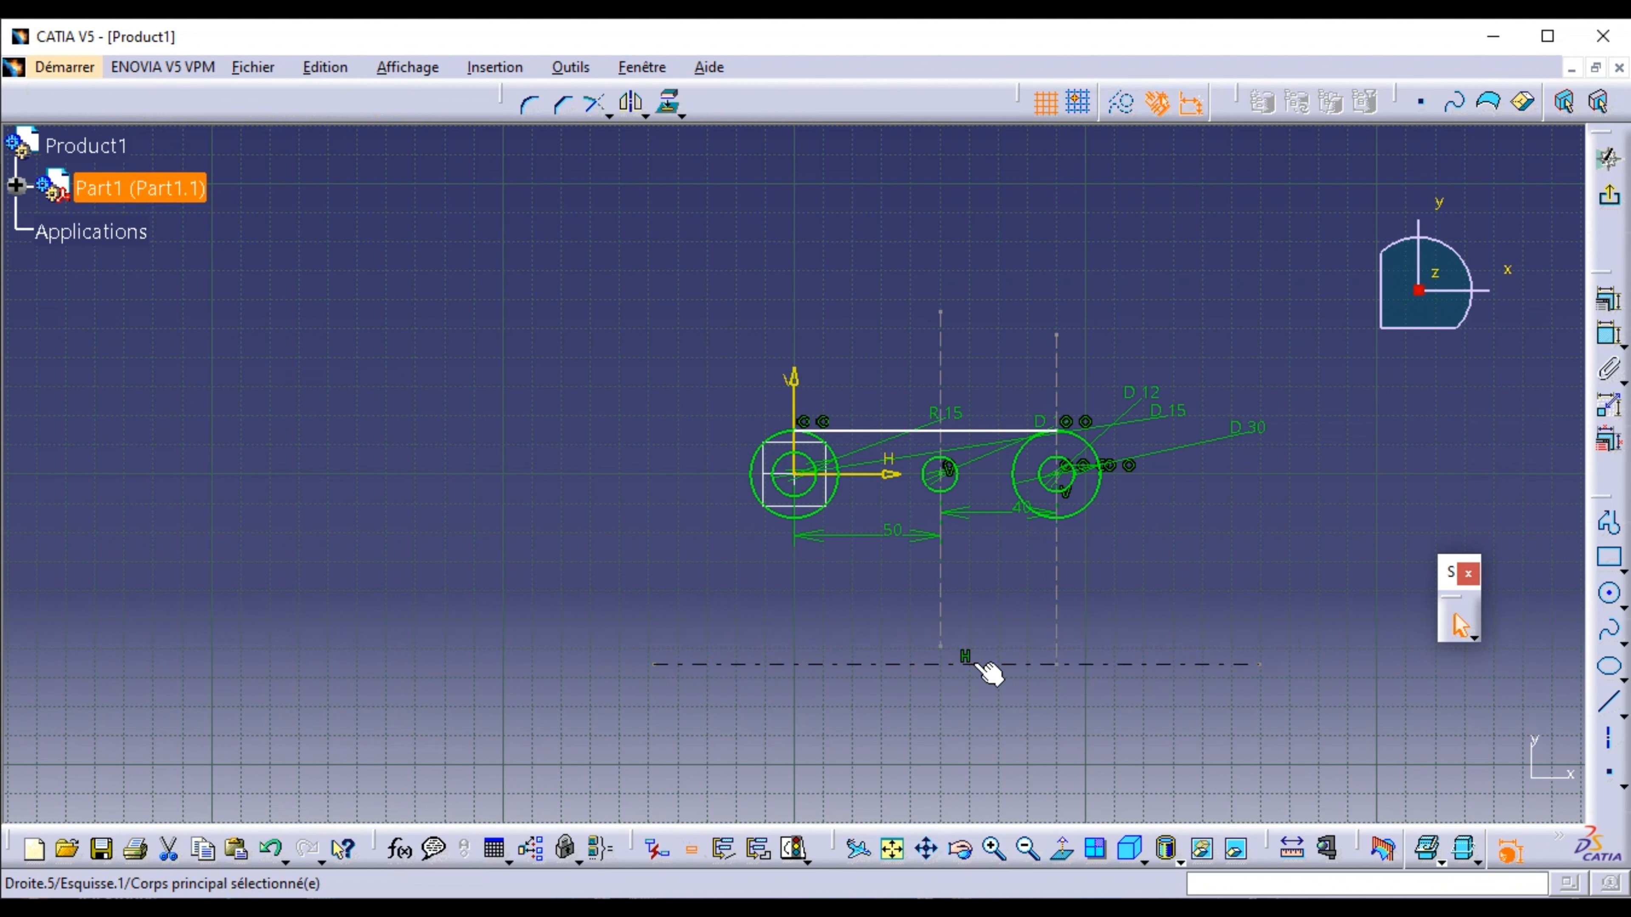
{"action": "left_click", "coordinate": [836, 476], "text": "ctrl"}
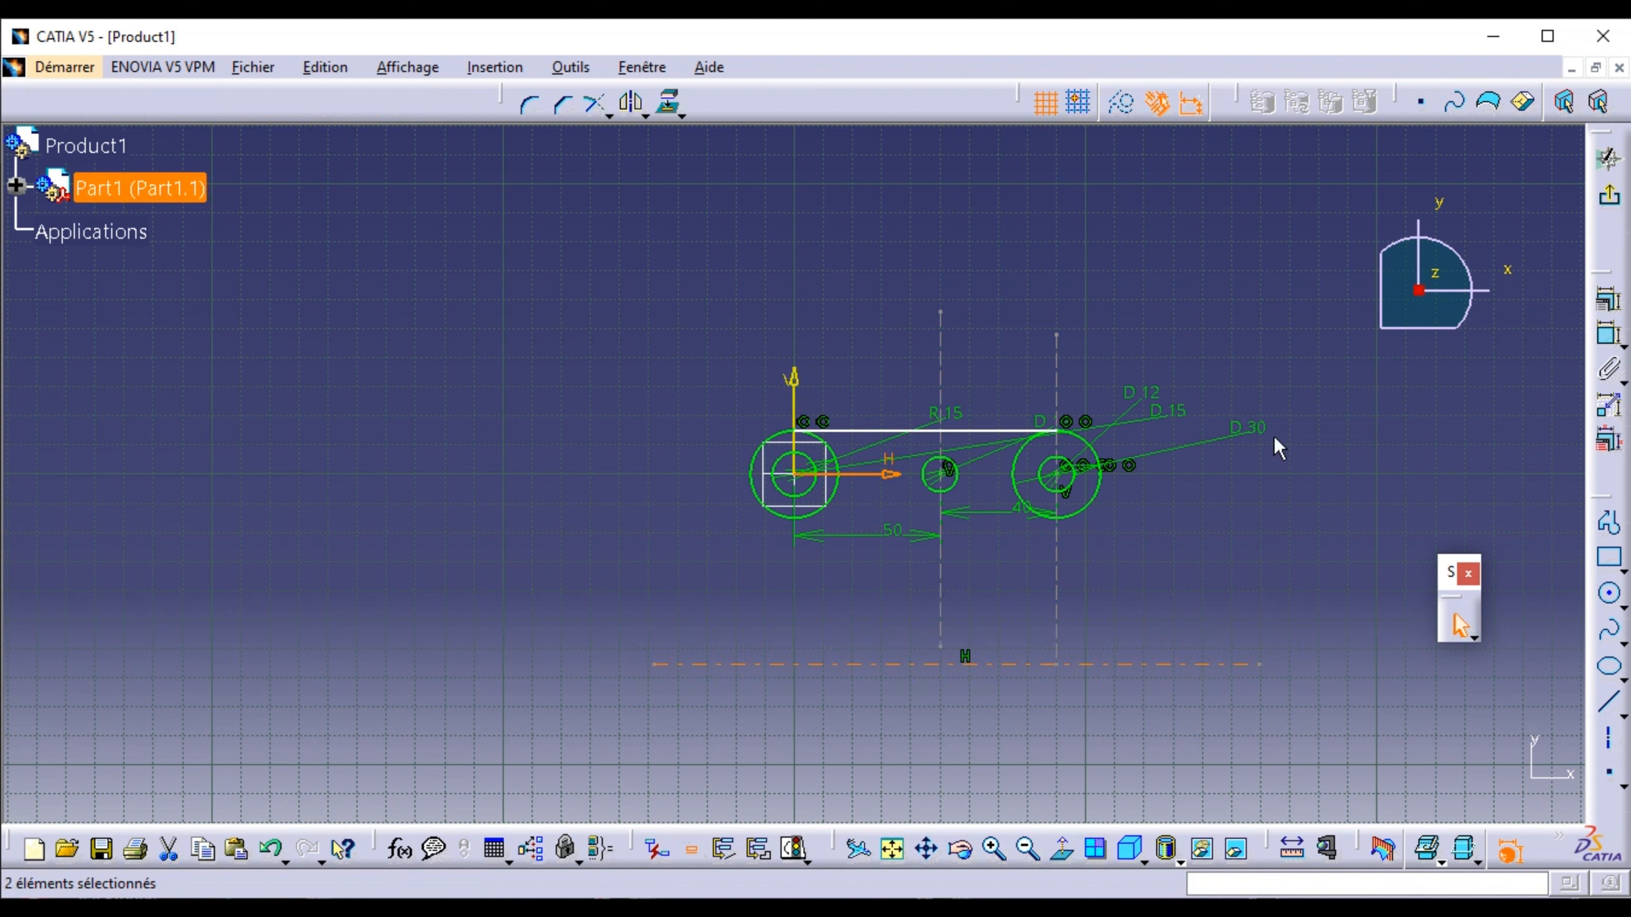
{"action": "left_click", "coordinate": [1612, 339]}
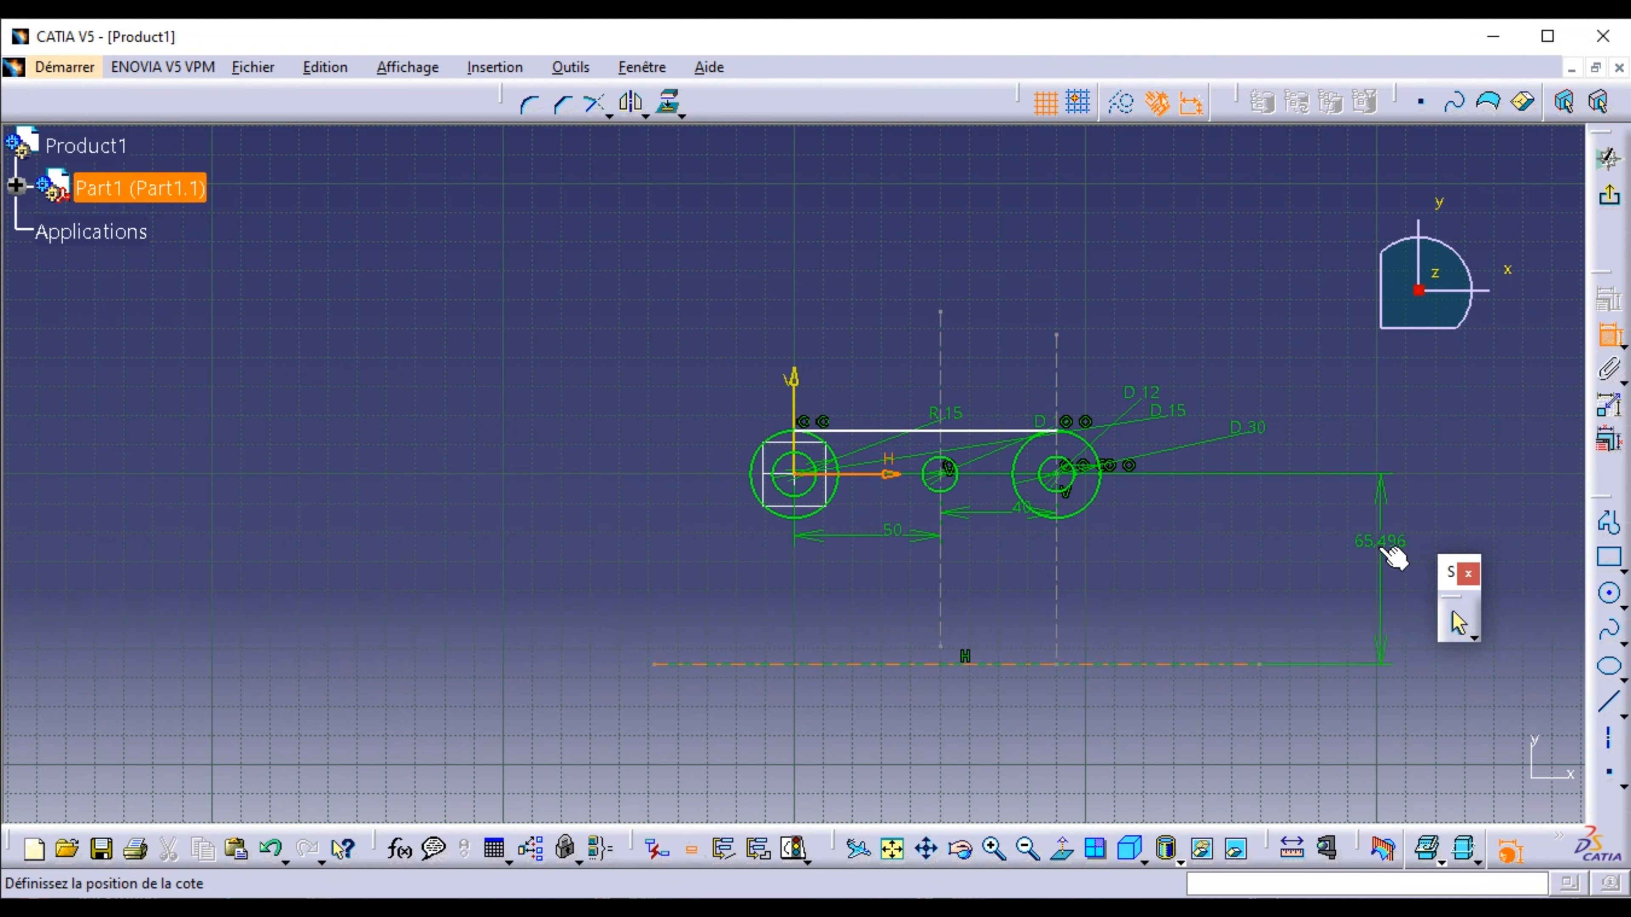
{"action": "left_click", "coordinate": [1388, 556]}
{"action": "double_click", "coordinate": [1377, 546]}
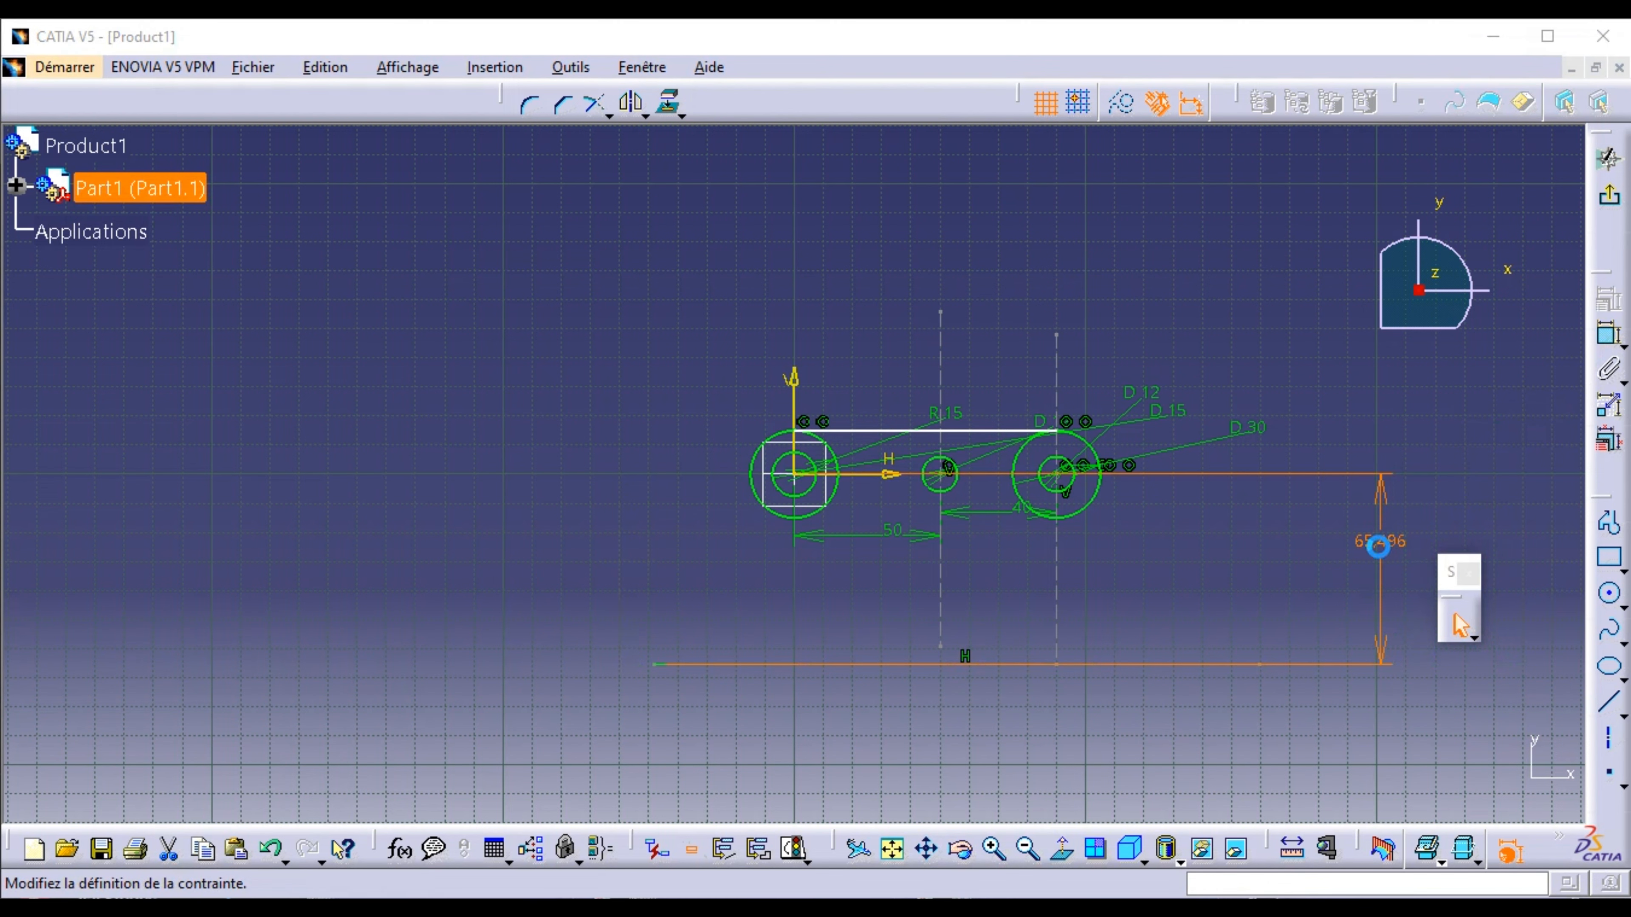
{"action": "type", "text": "40"}
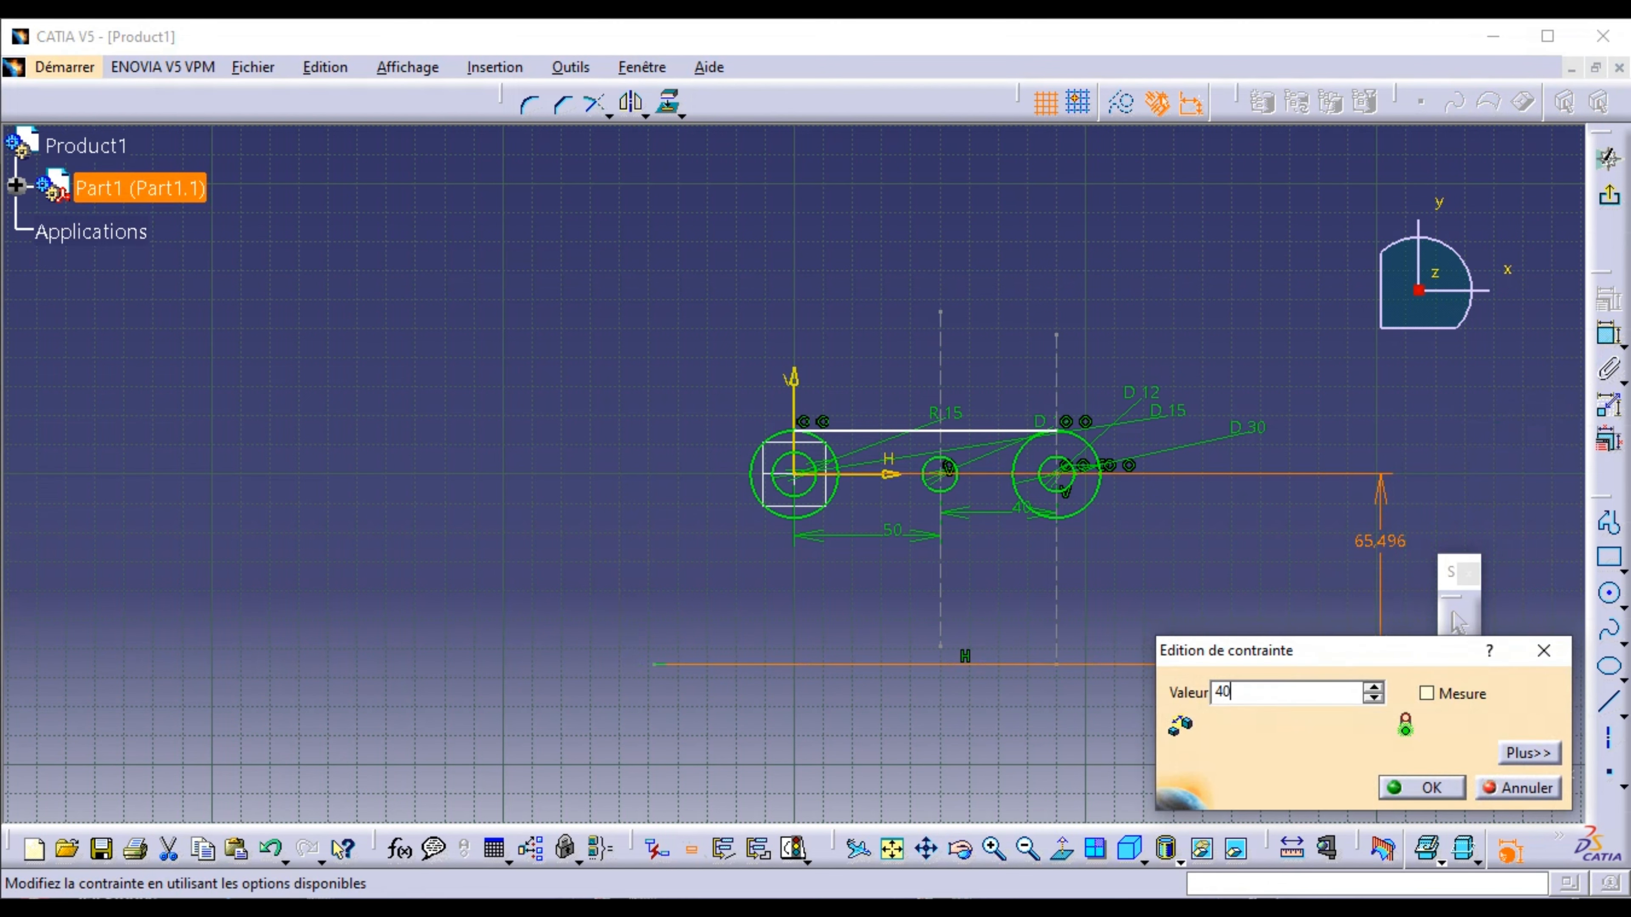
{"action": "left_click", "coordinate": [1412, 789]}
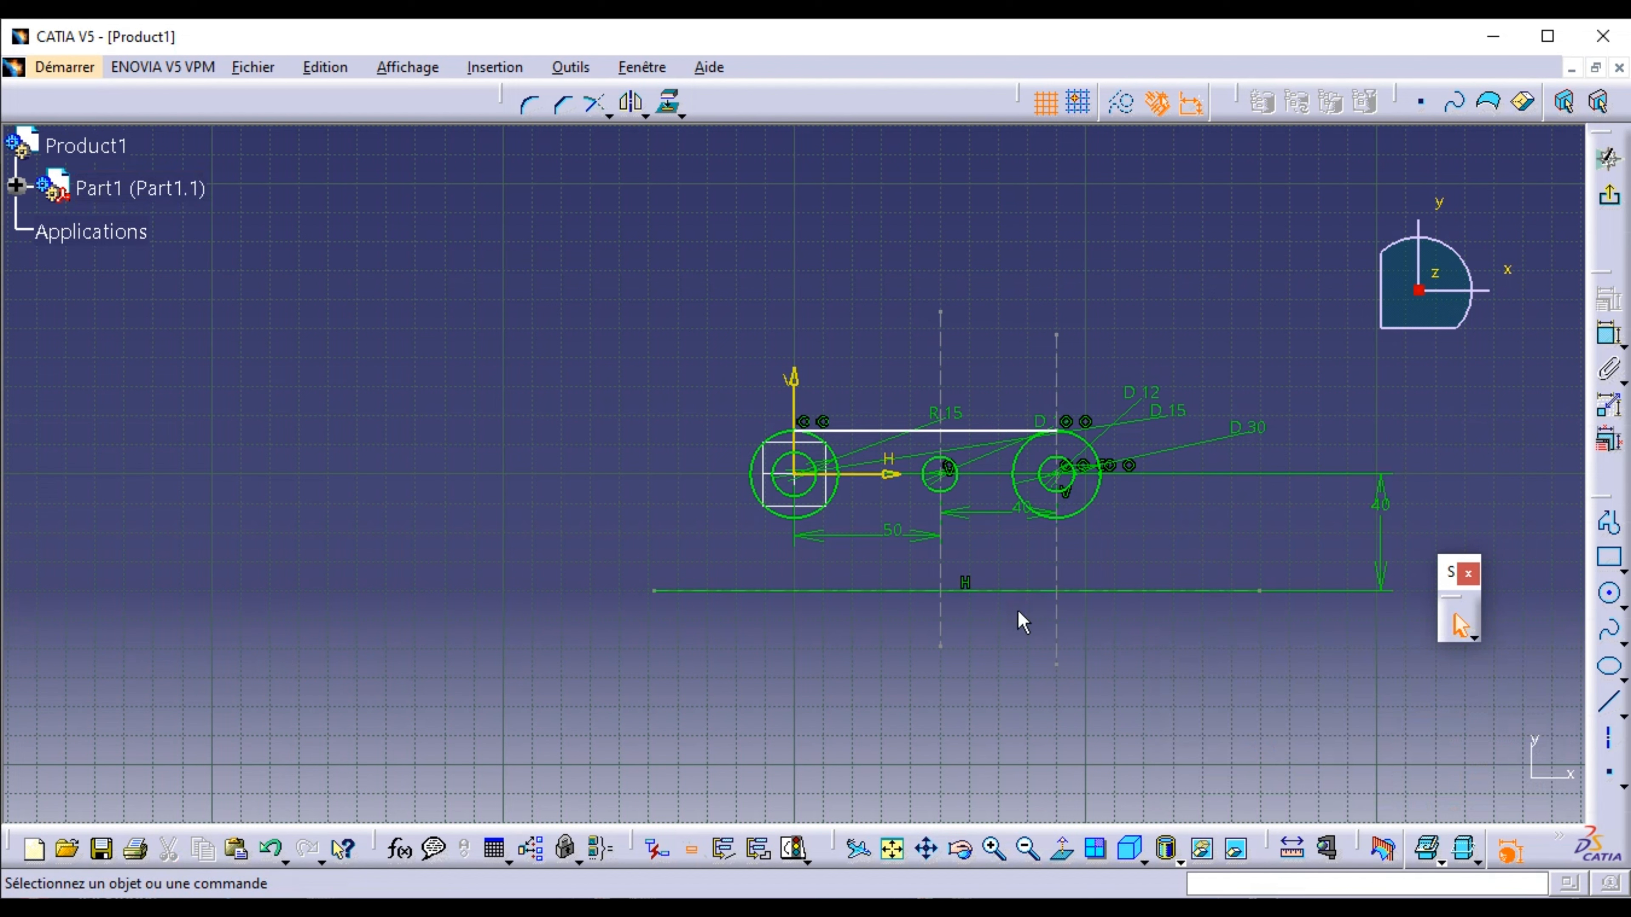
{"action": "left_click", "coordinate": [1217, 597]}
{"action": "left_click", "coordinate": [1123, 106]}
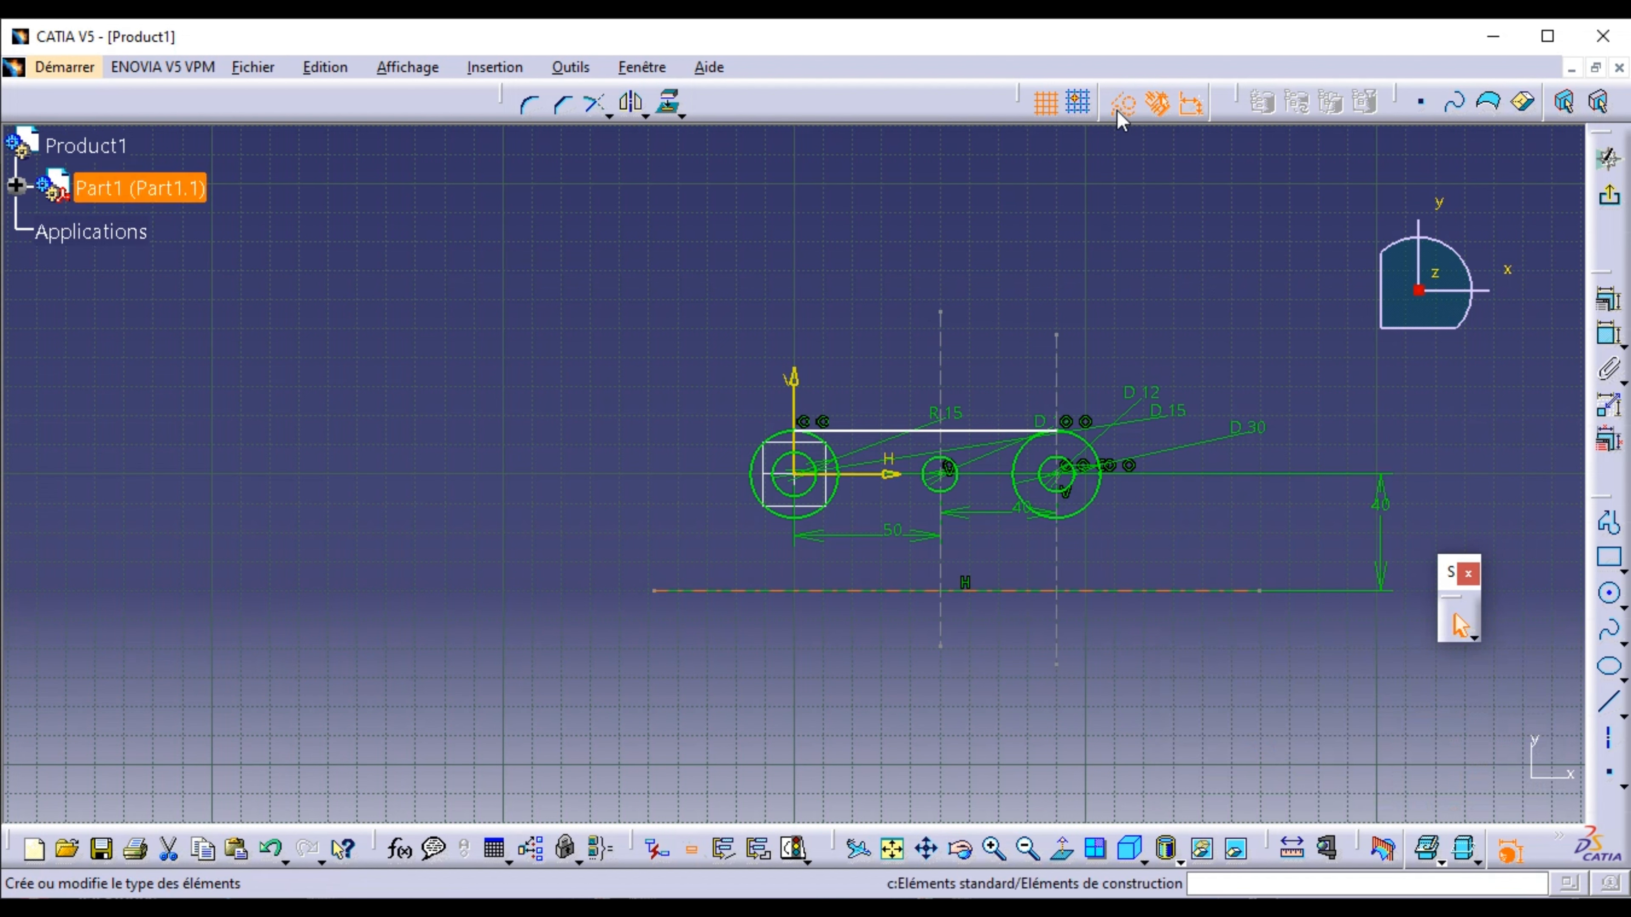
{"action": "left_click", "coordinate": [1193, 591]}
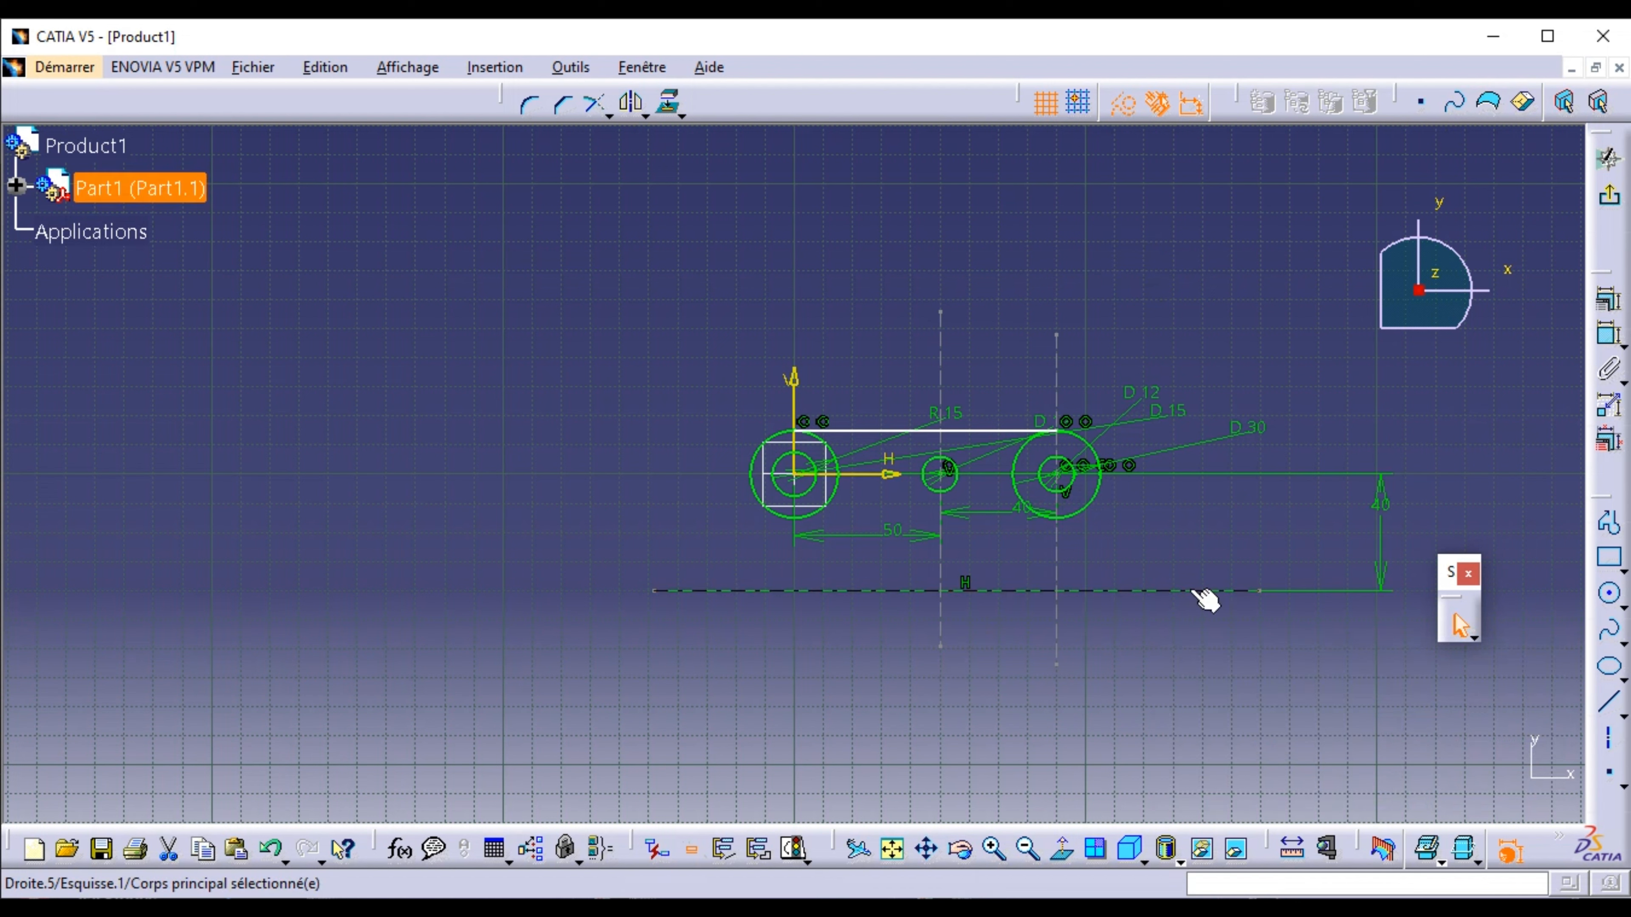
{"action": "left_click", "coordinate": [1283, 592]}
- Draw a circle of about 17 mm radius centred on the lower axis line, just below the origin, and make it a standard element
{"action": "left_click", "coordinate": [1609, 594]}
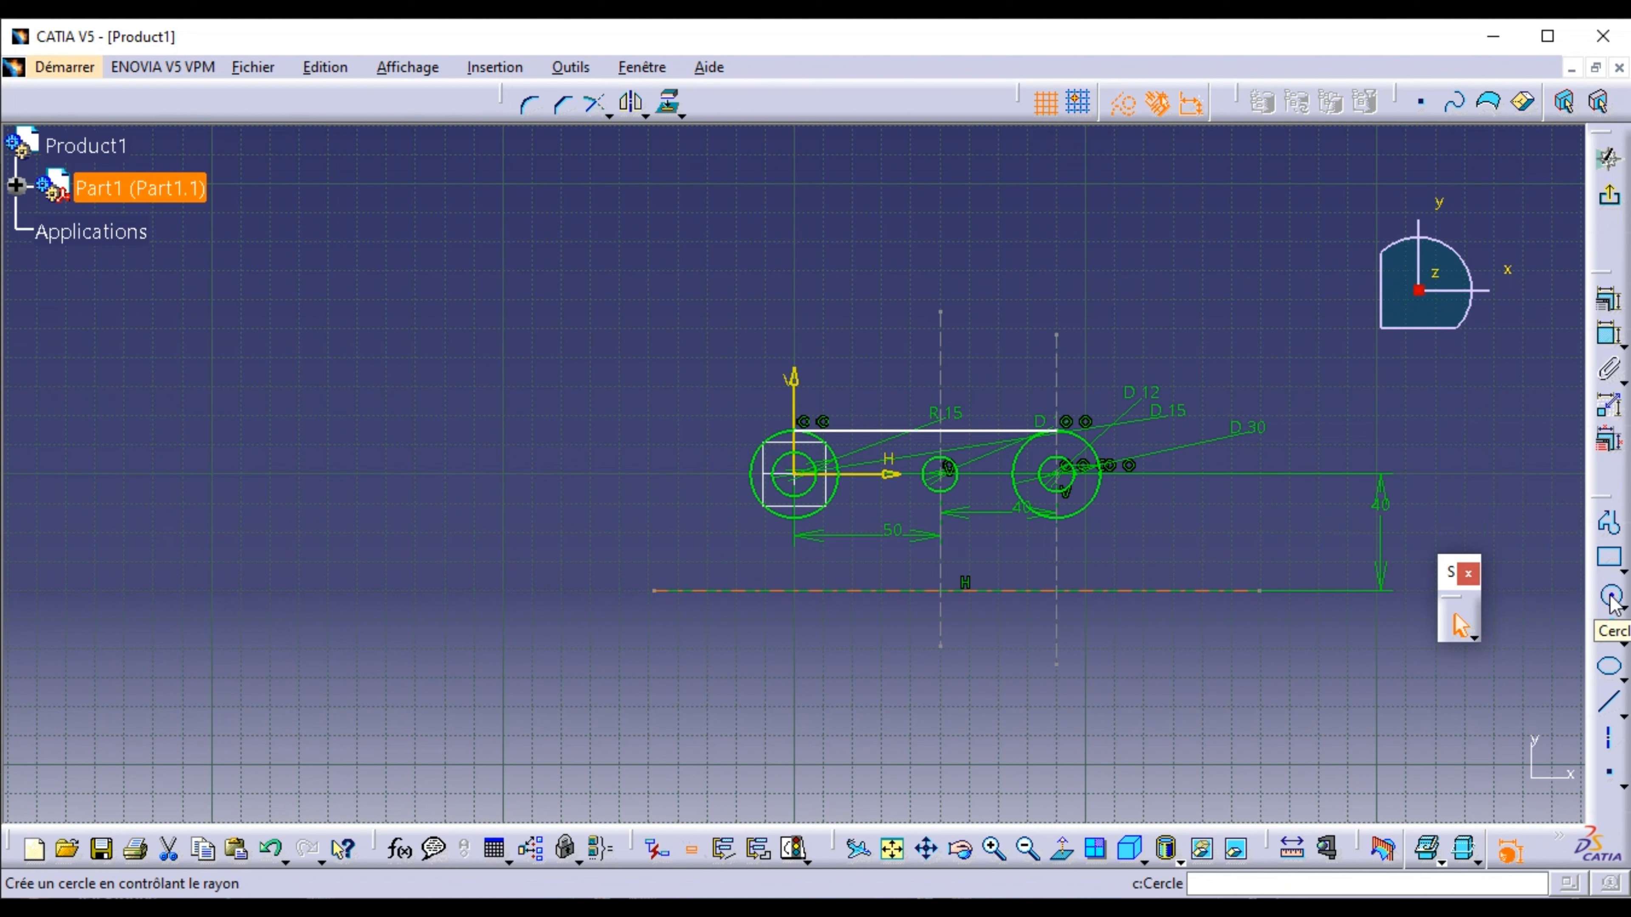
{"action": "left_click", "coordinate": [1611, 597]}
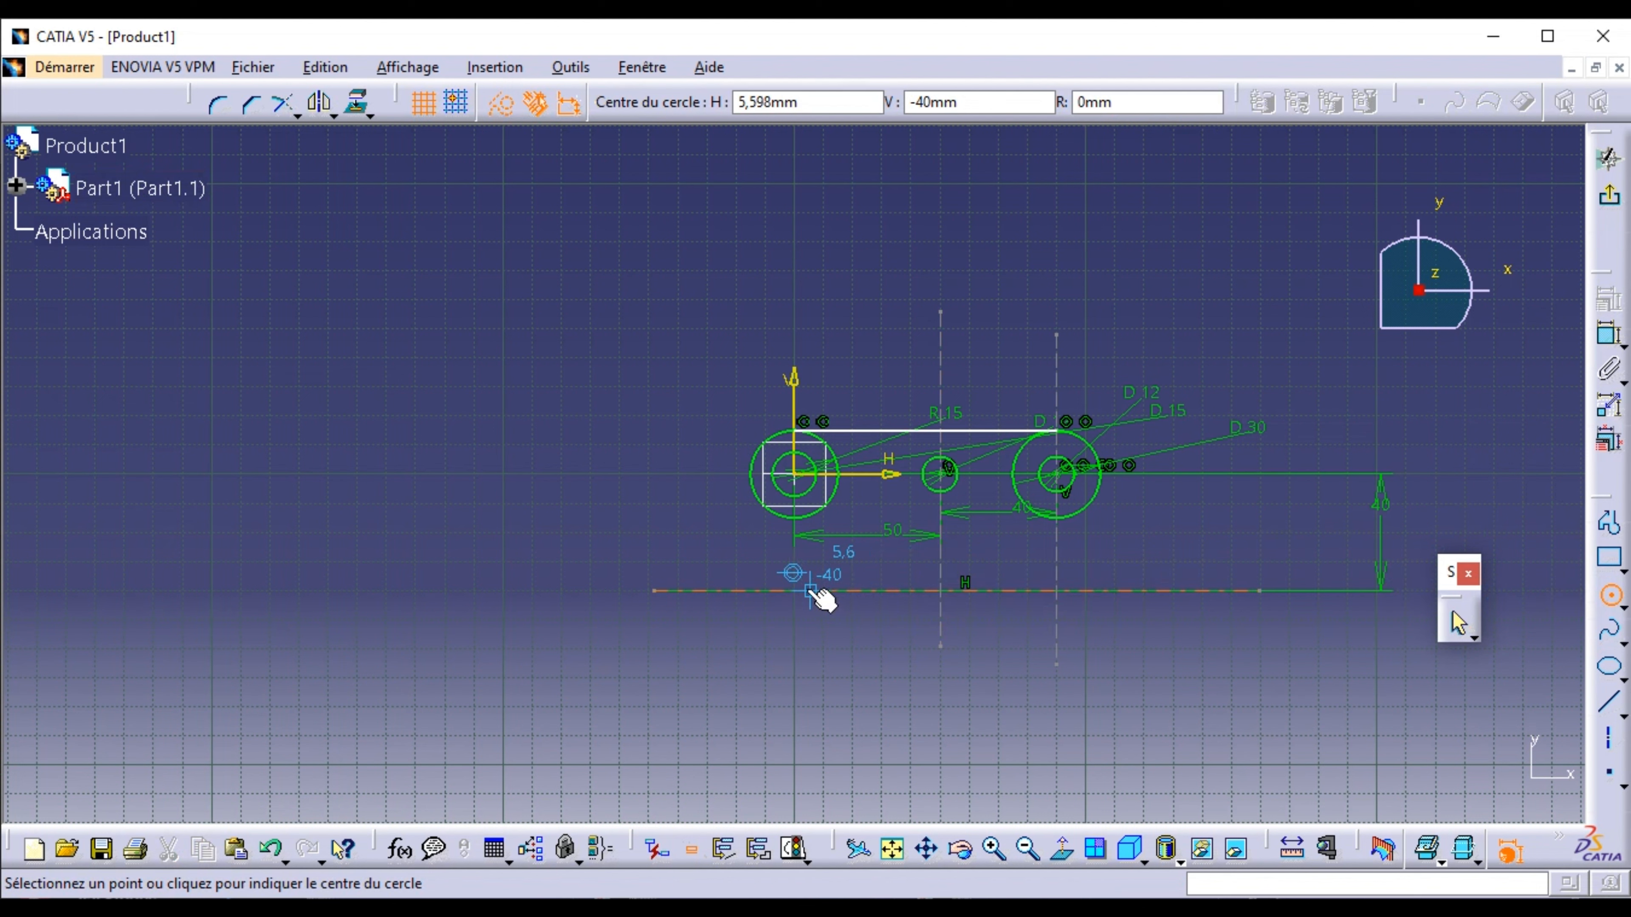
{"action": "left_click", "coordinate": [808, 592]}
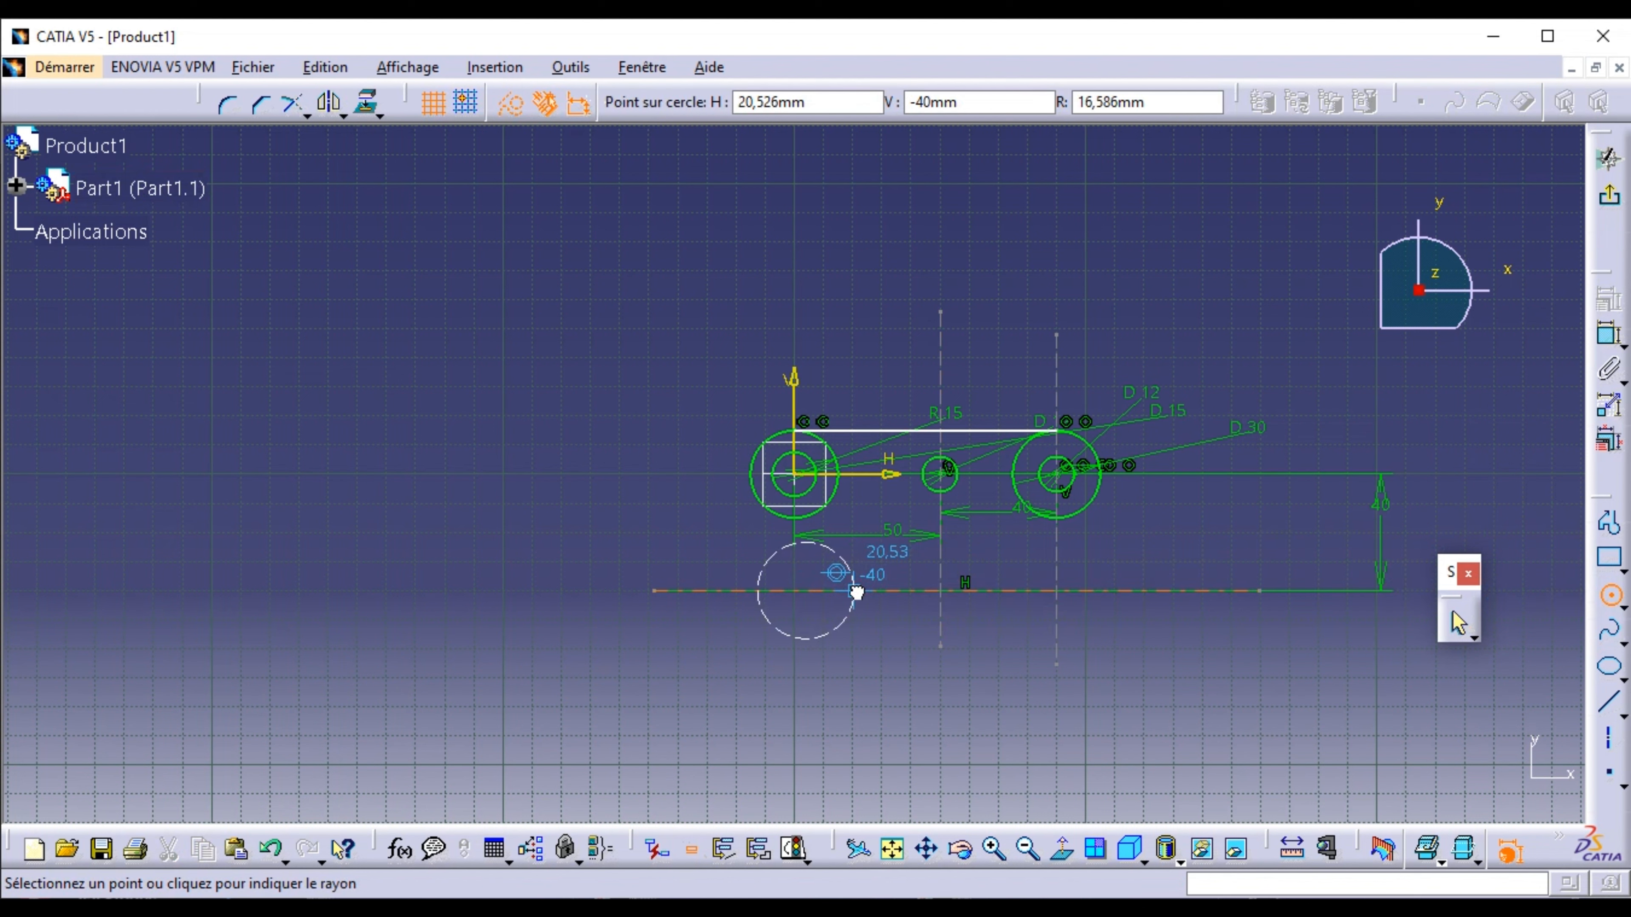
{"action": "left_click", "coordinate": [856, 590]}
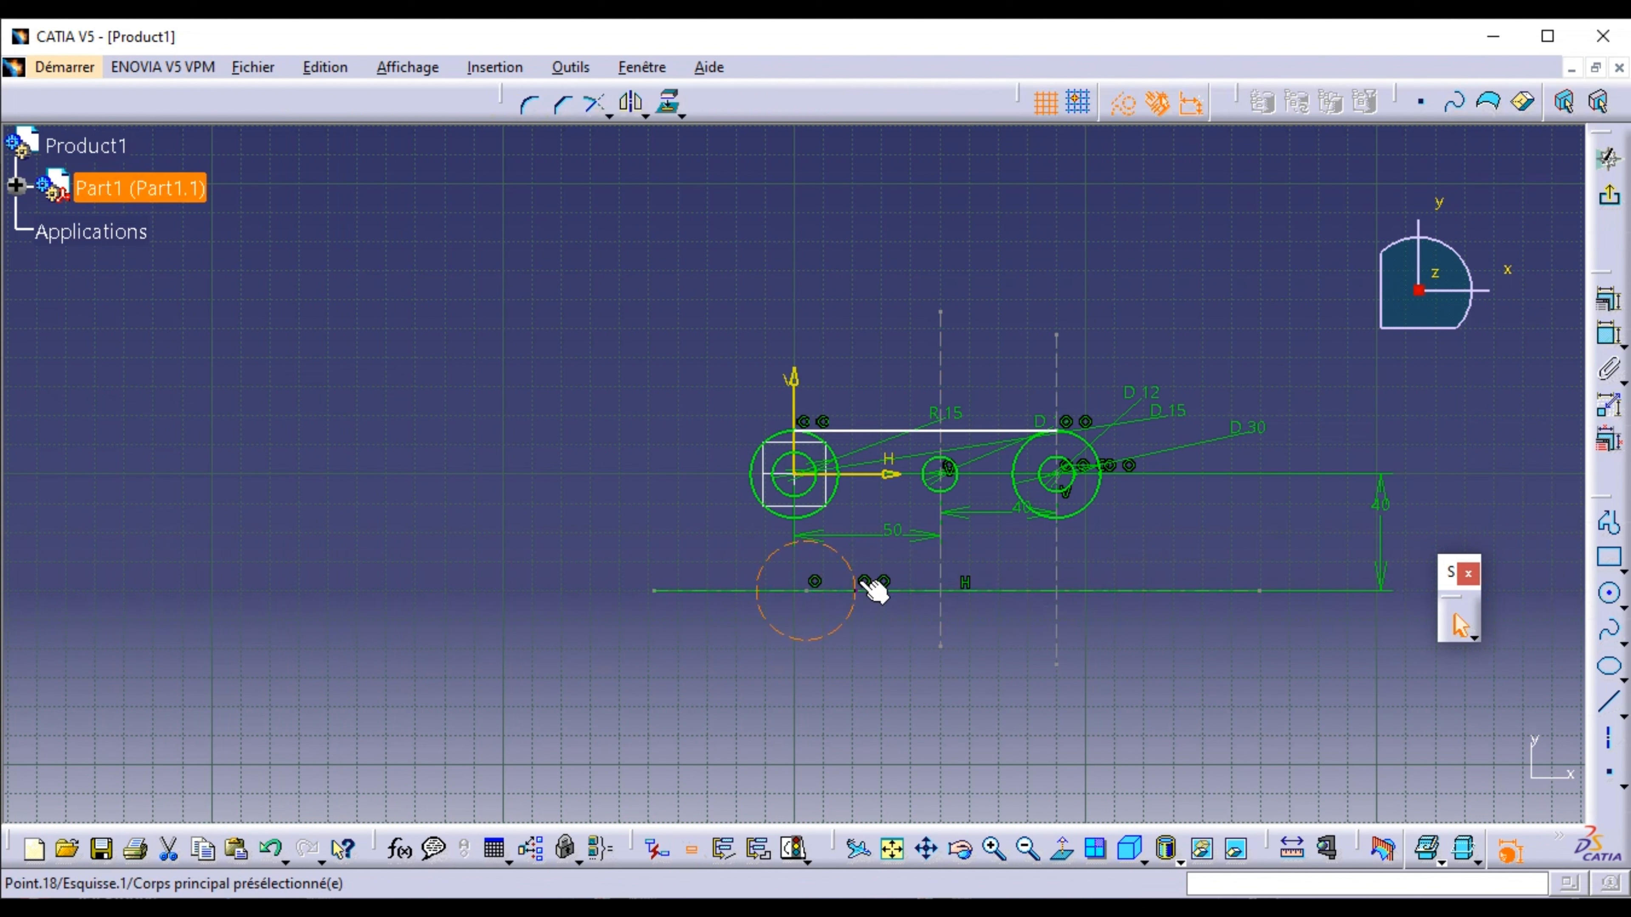
{"action": "left_click", "coordinate": [1123, 104]}
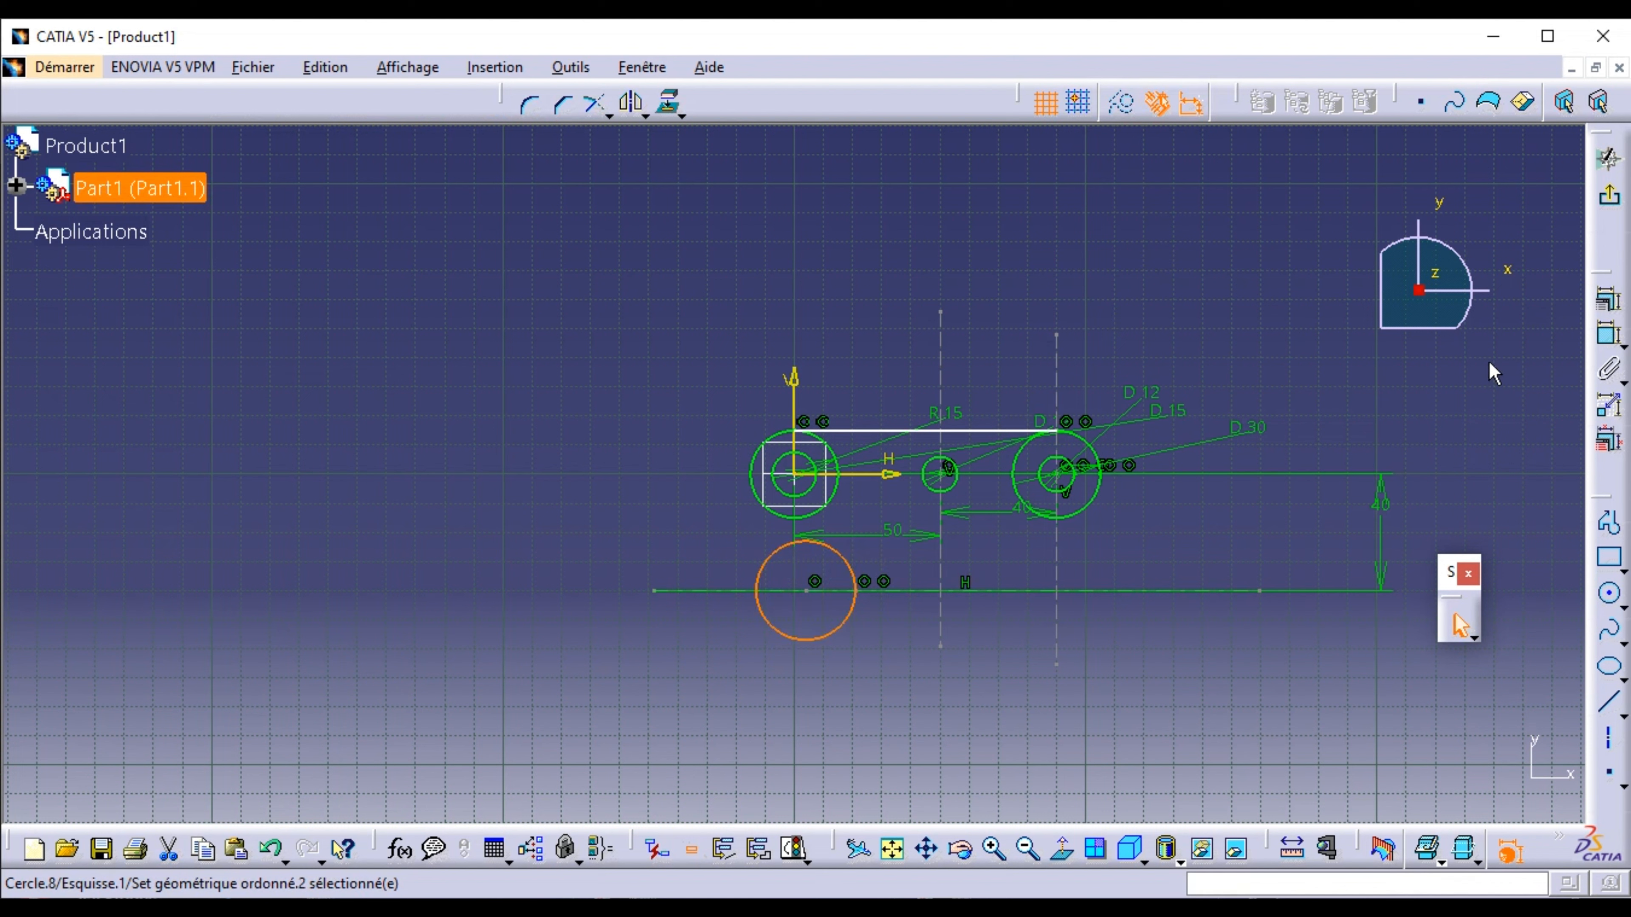
- Dimension the radius (Rayon) of the lower circle and set it to 30 mm
{"action": "left_click", "coordinate": [1609, 332]}
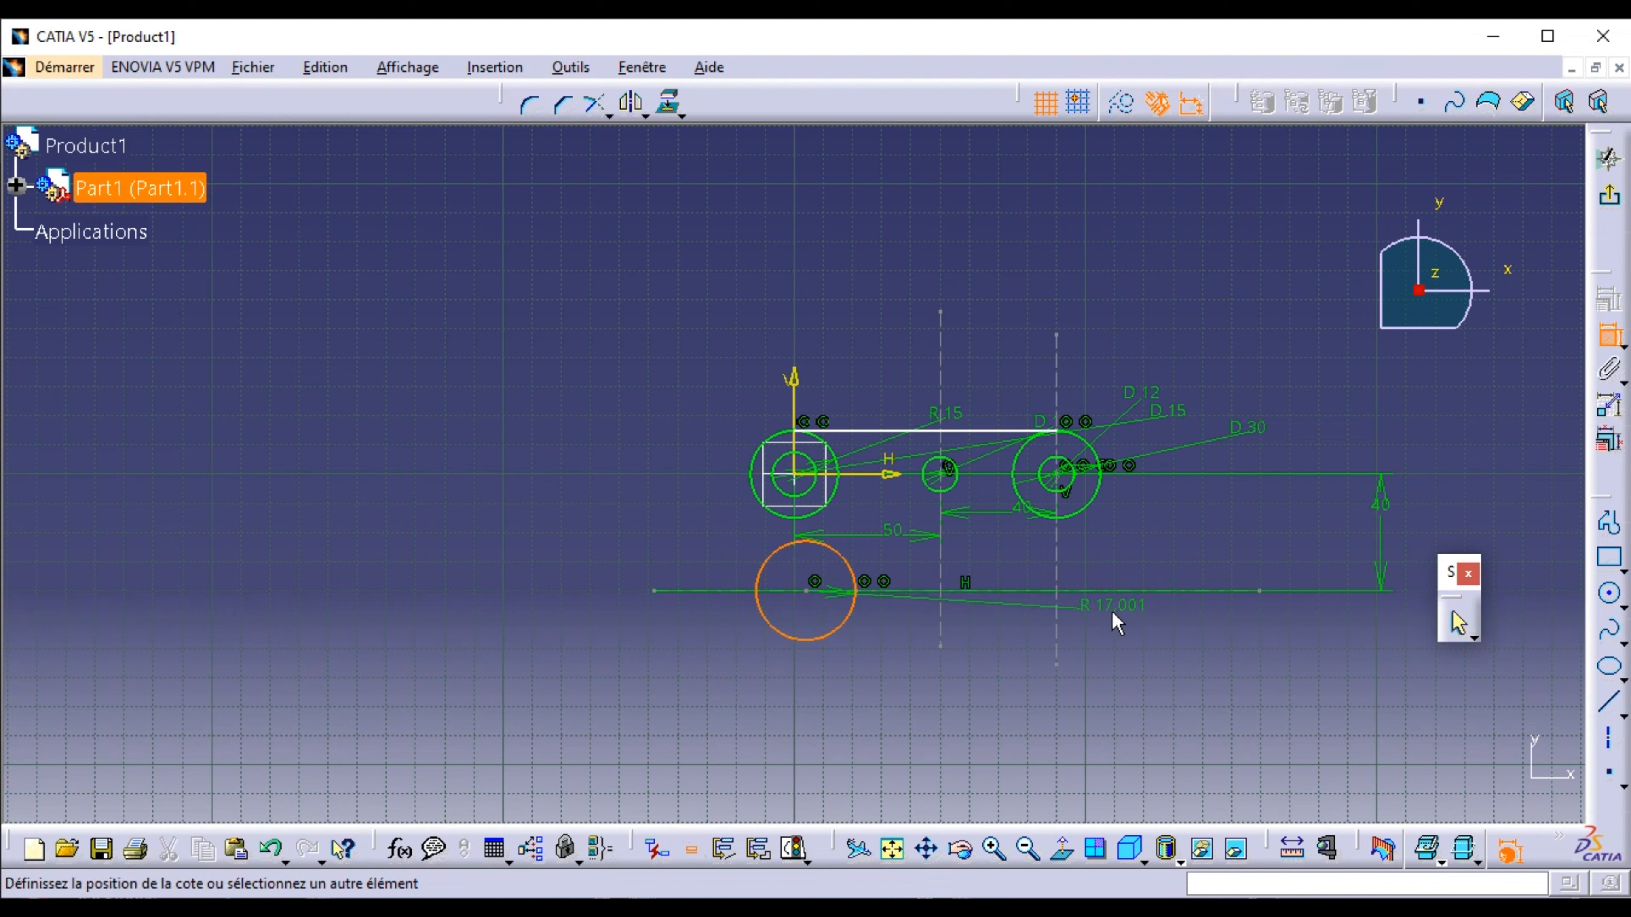
{"action": "left_click", "coordinate": [1110, 604]}
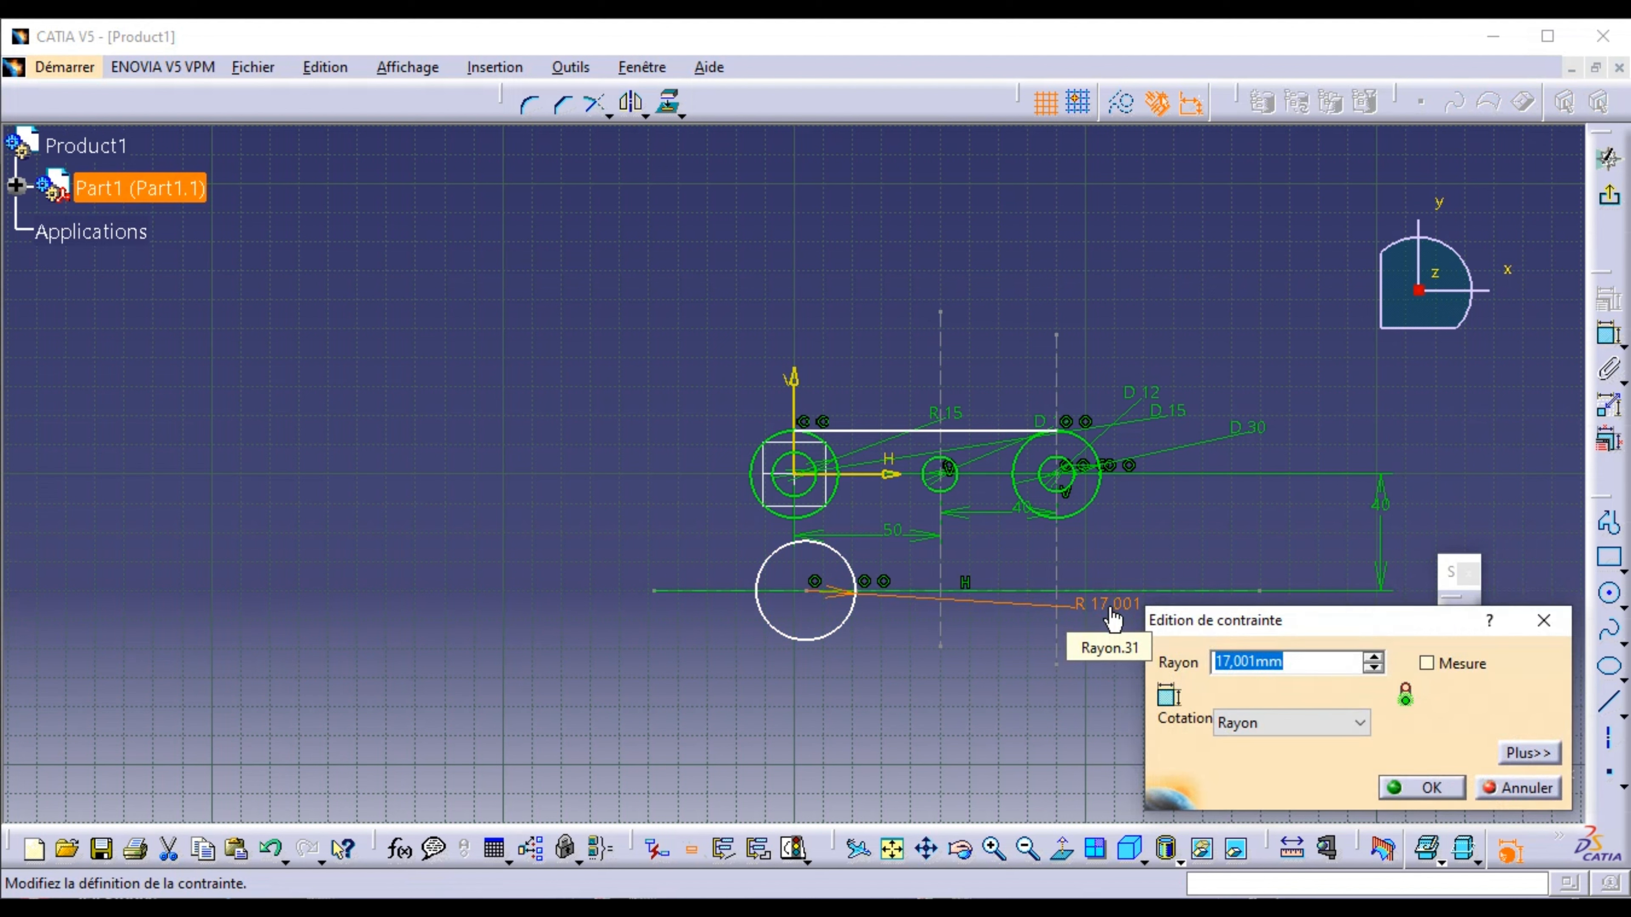
{"action": "type", "text": "30"}
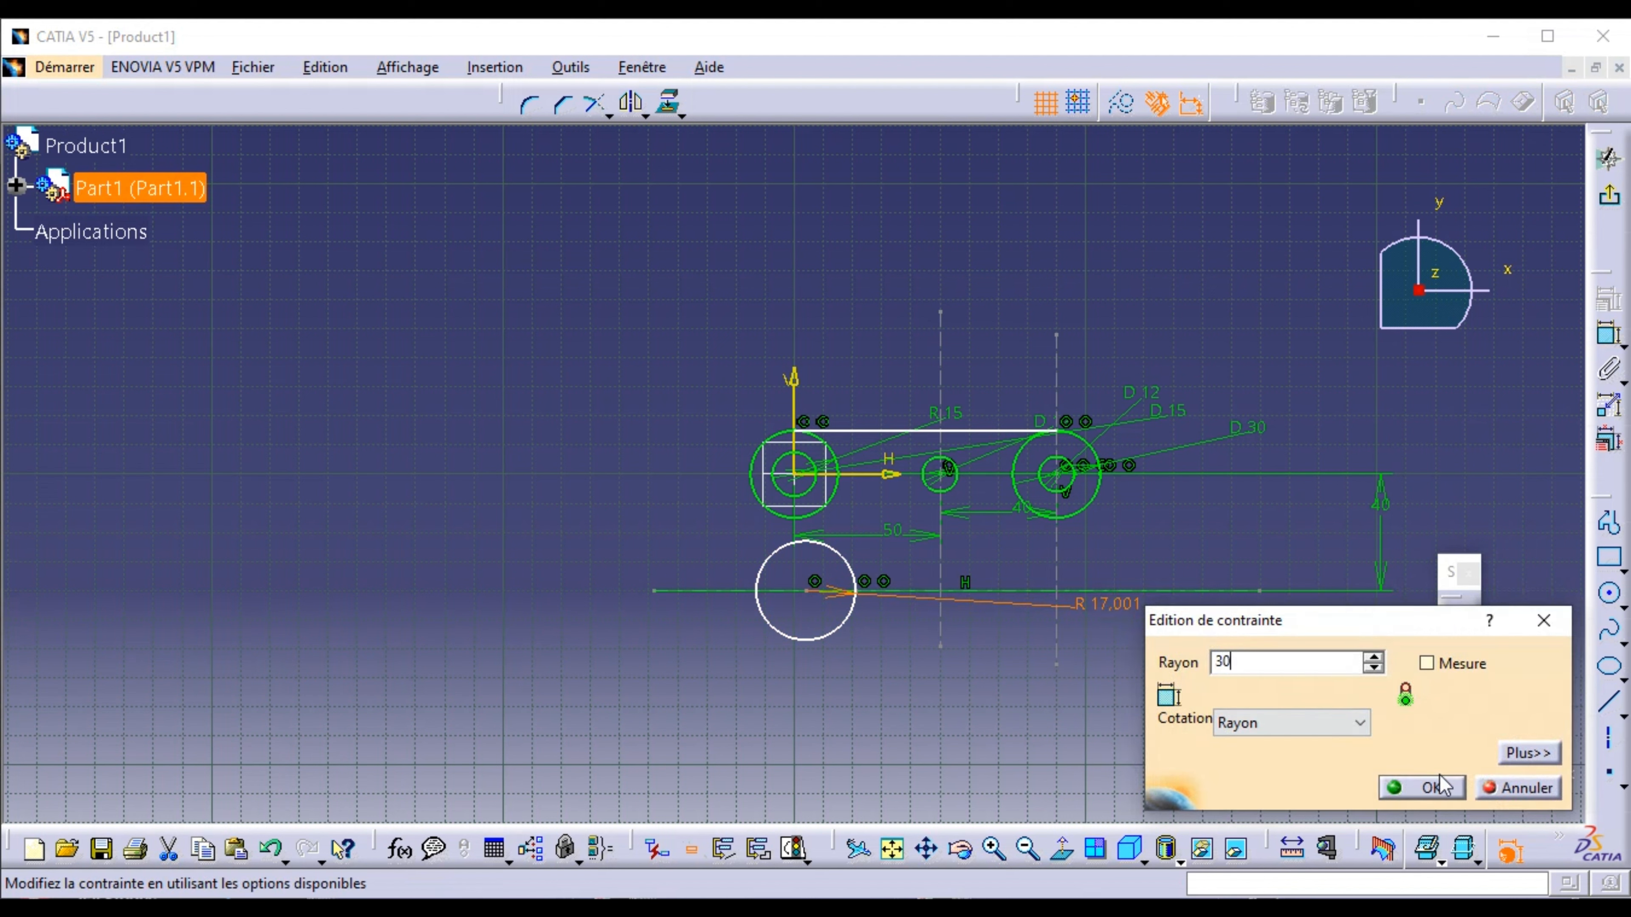
{"action": "left_click", "coordinate": [1432, 789]}
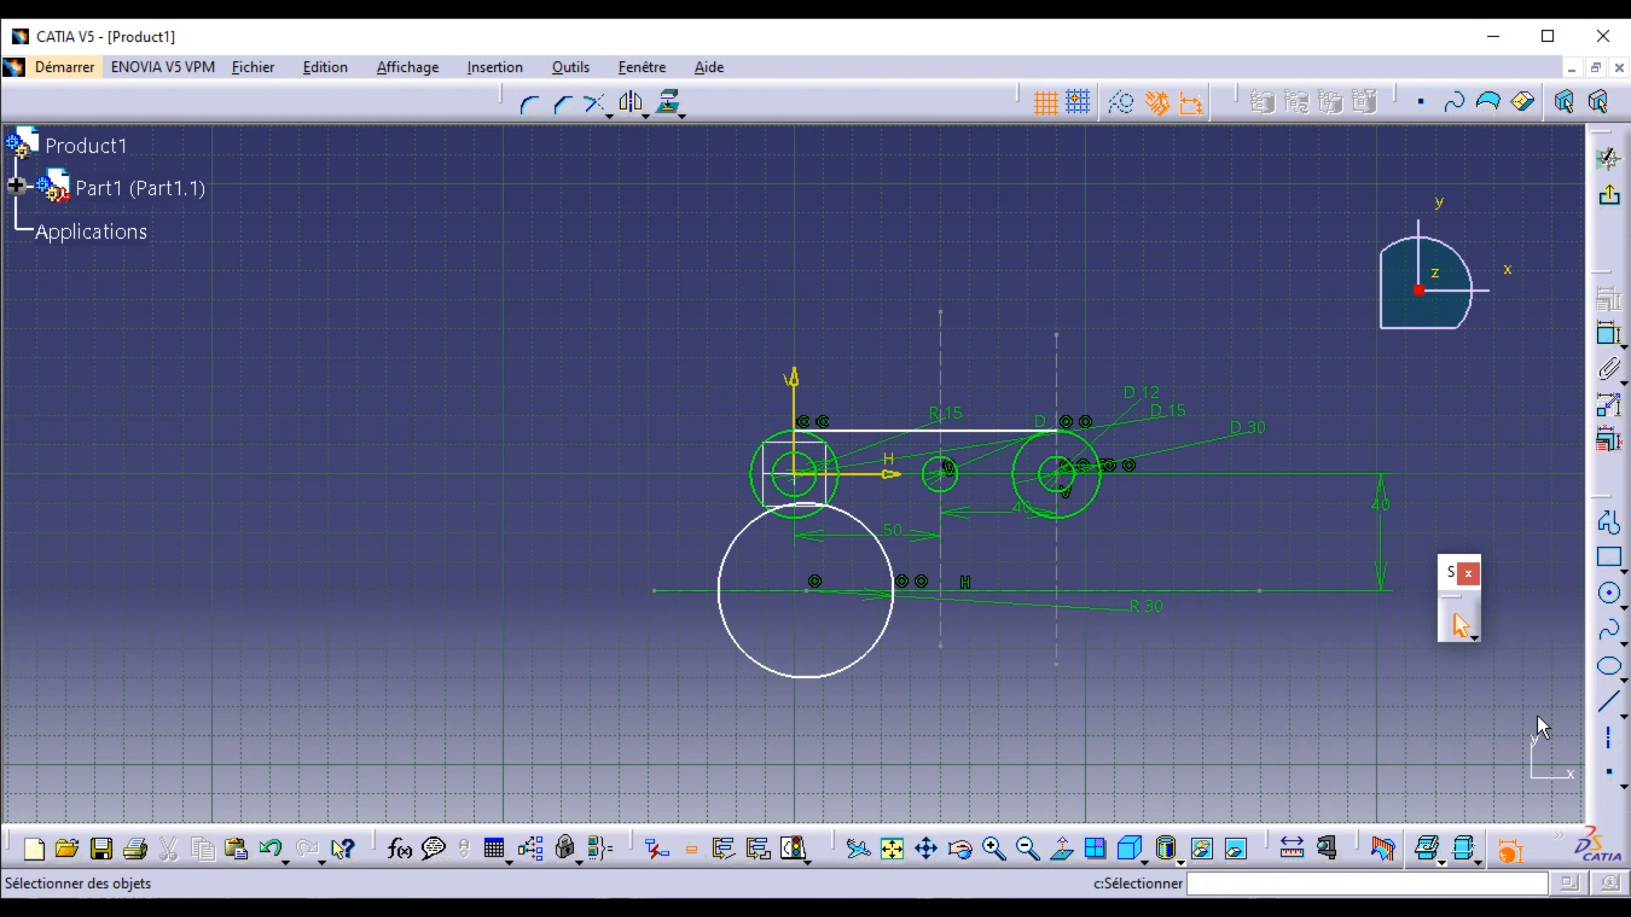
- Draw a vertical axis line from the lower circle's centre downward past the circle's edge
{"action": "left_click", "coordinate": [1611, 740]}
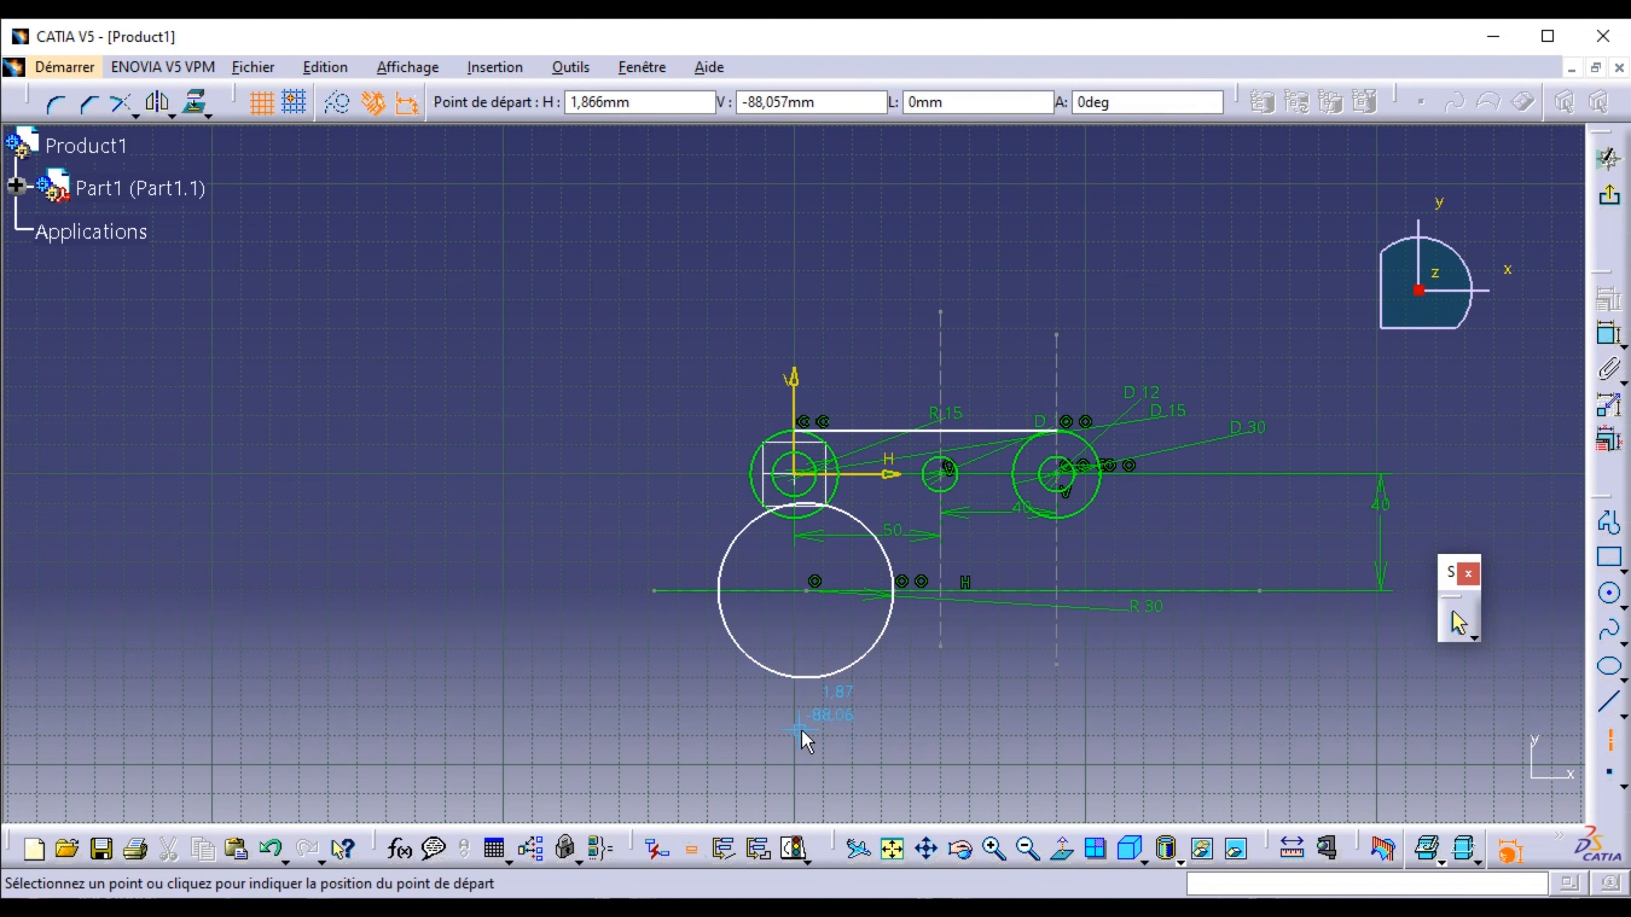
{"action": "left_click", "coordinate": [806, 592]}
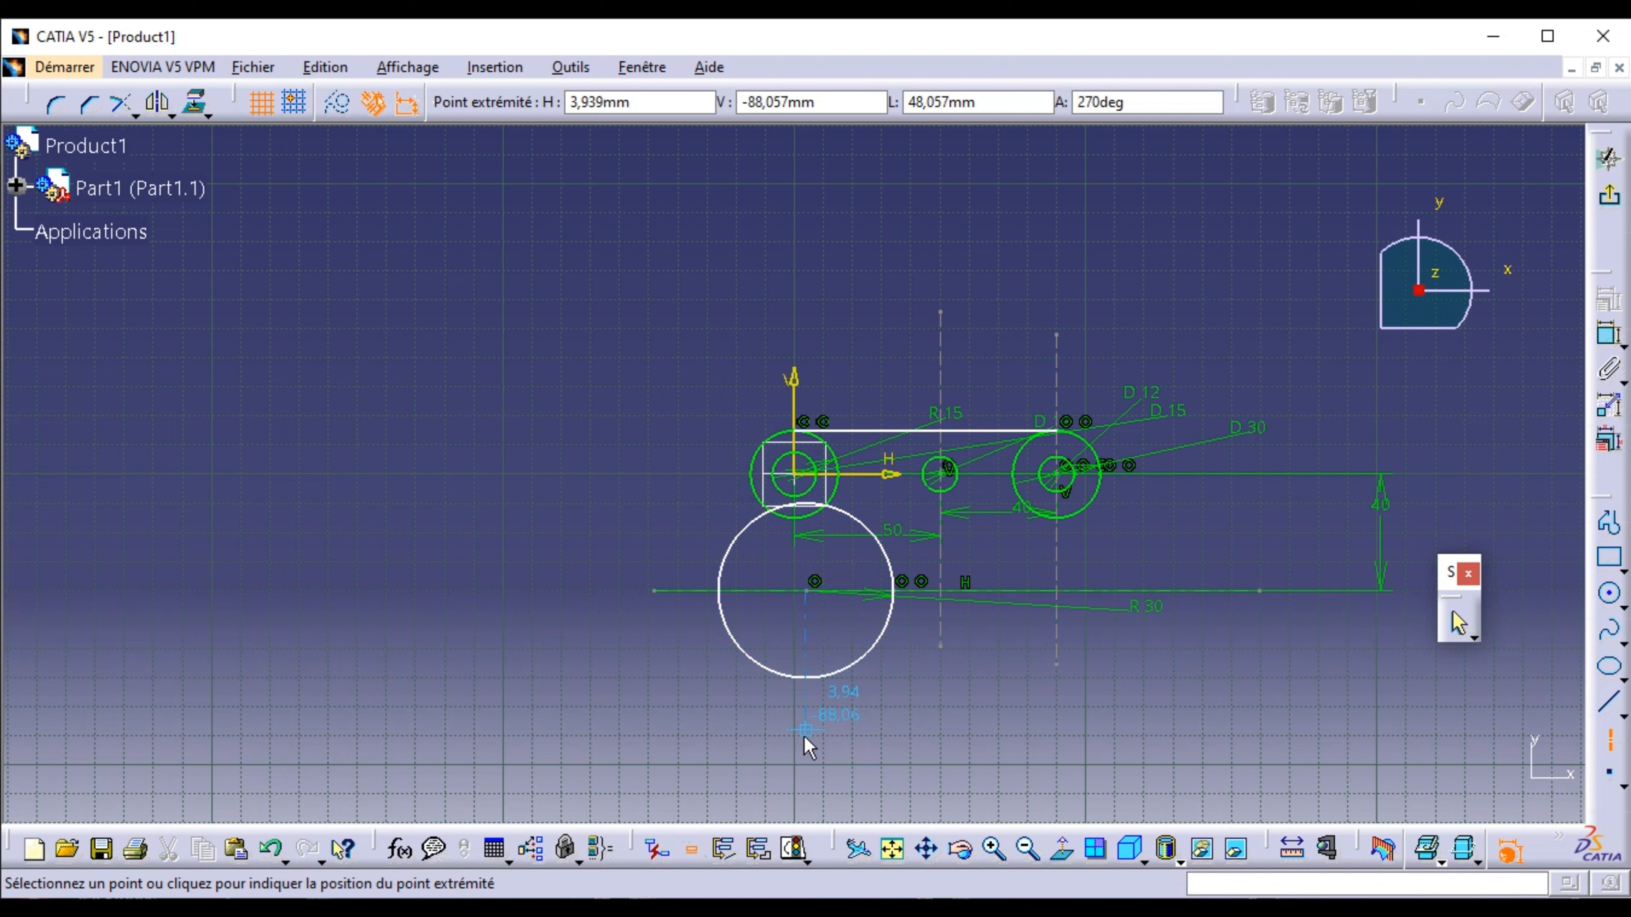
{"action": "left_click", "coordinate": [806, 741]}
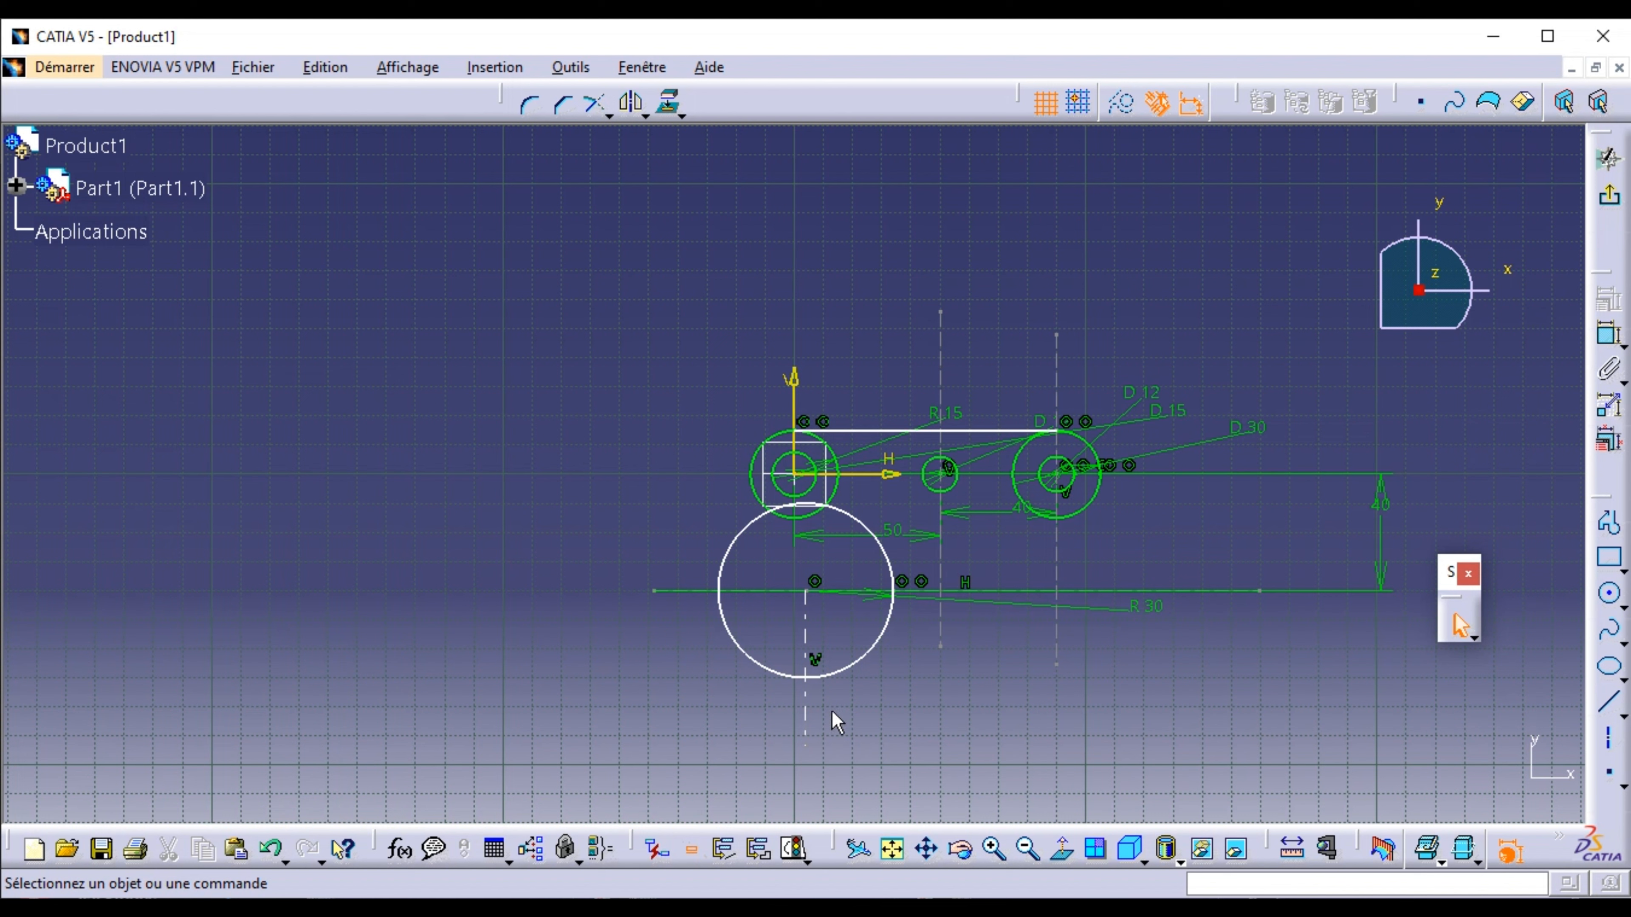
- Dimension the distance between the lower circle's vertical axis and the vertical axis through the 30 mm diameter circle and set it to 85 mm
{"action": "left_click", "coordinate": [807, 712]}
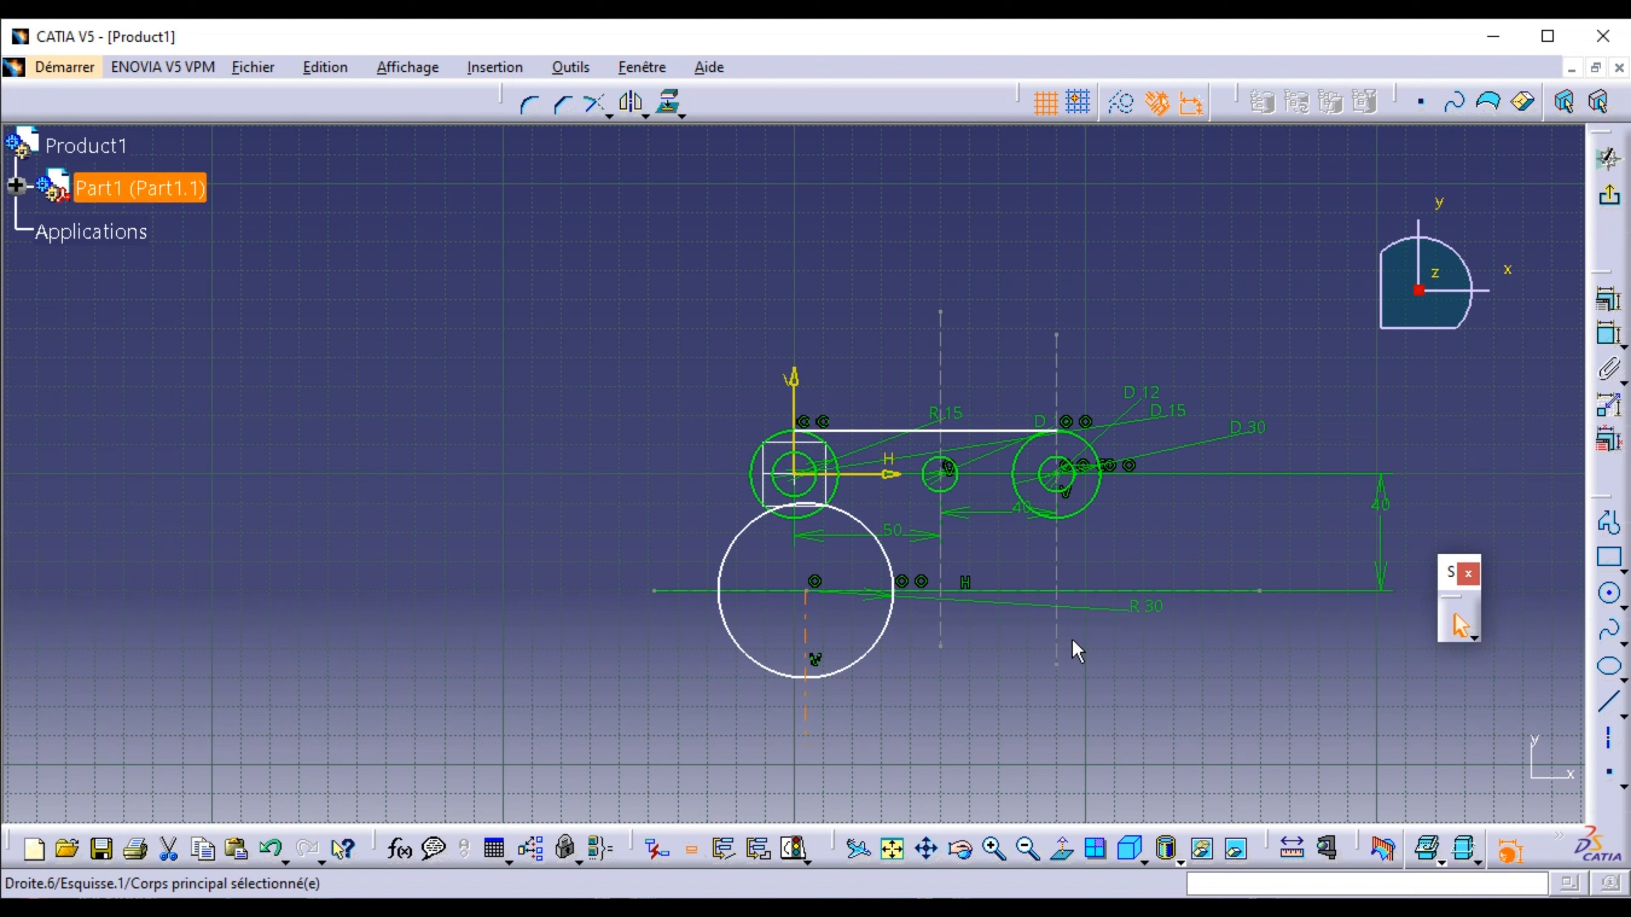
{"action": "left_click", "coordinate": [1056, 652], "text": "ctrl"}
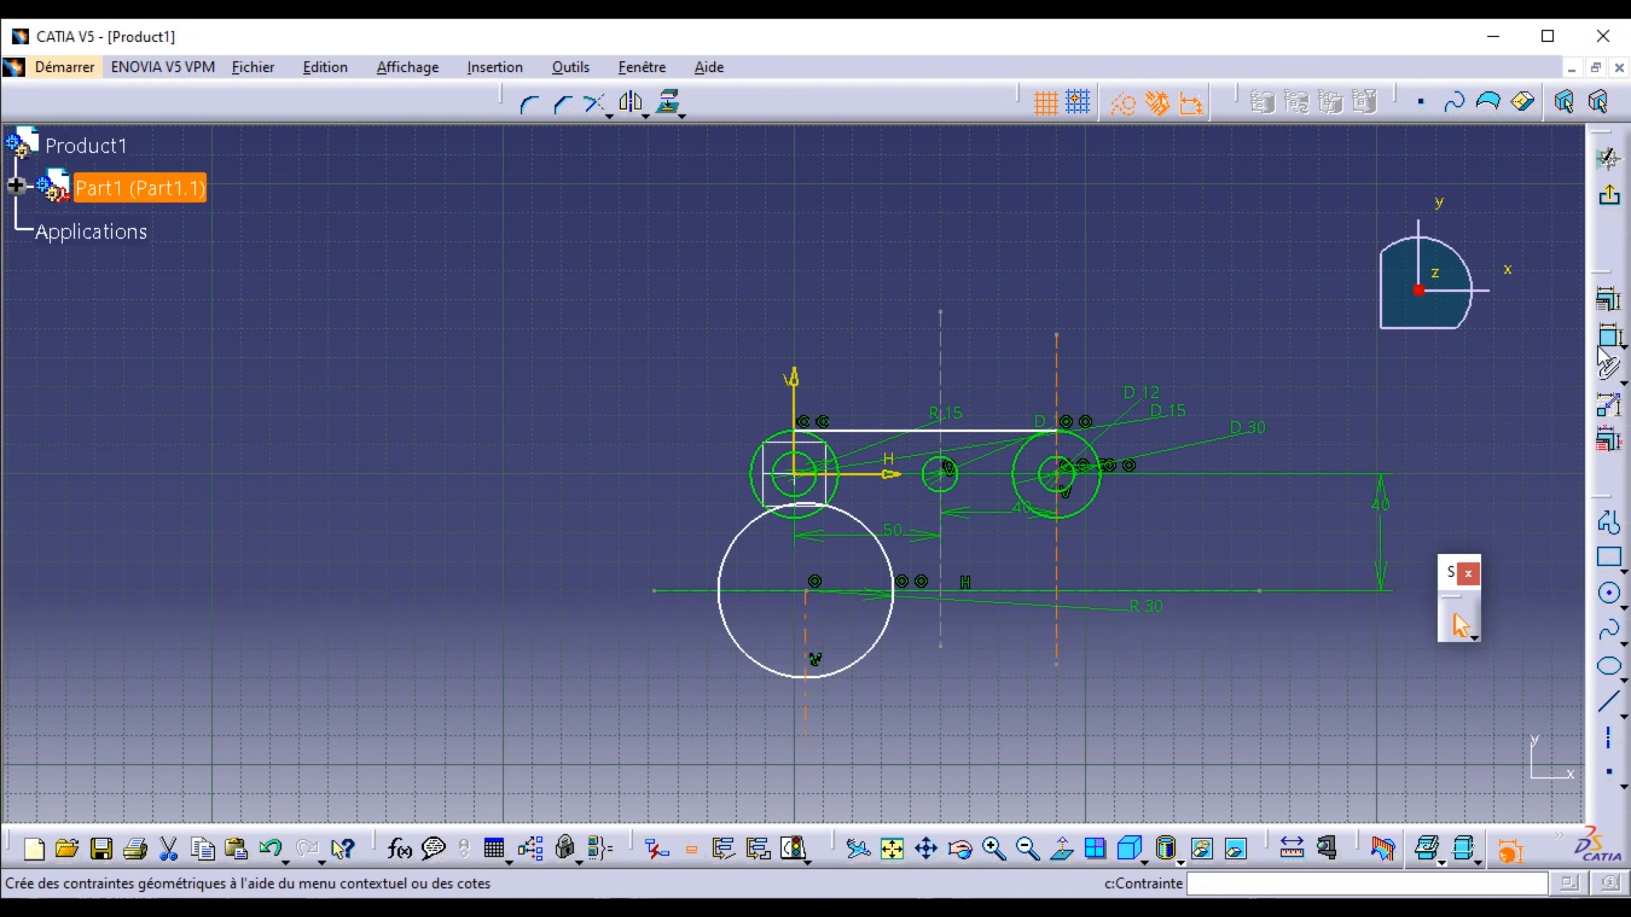
{"action": "left_click", "coordinate": [1608, 337]}
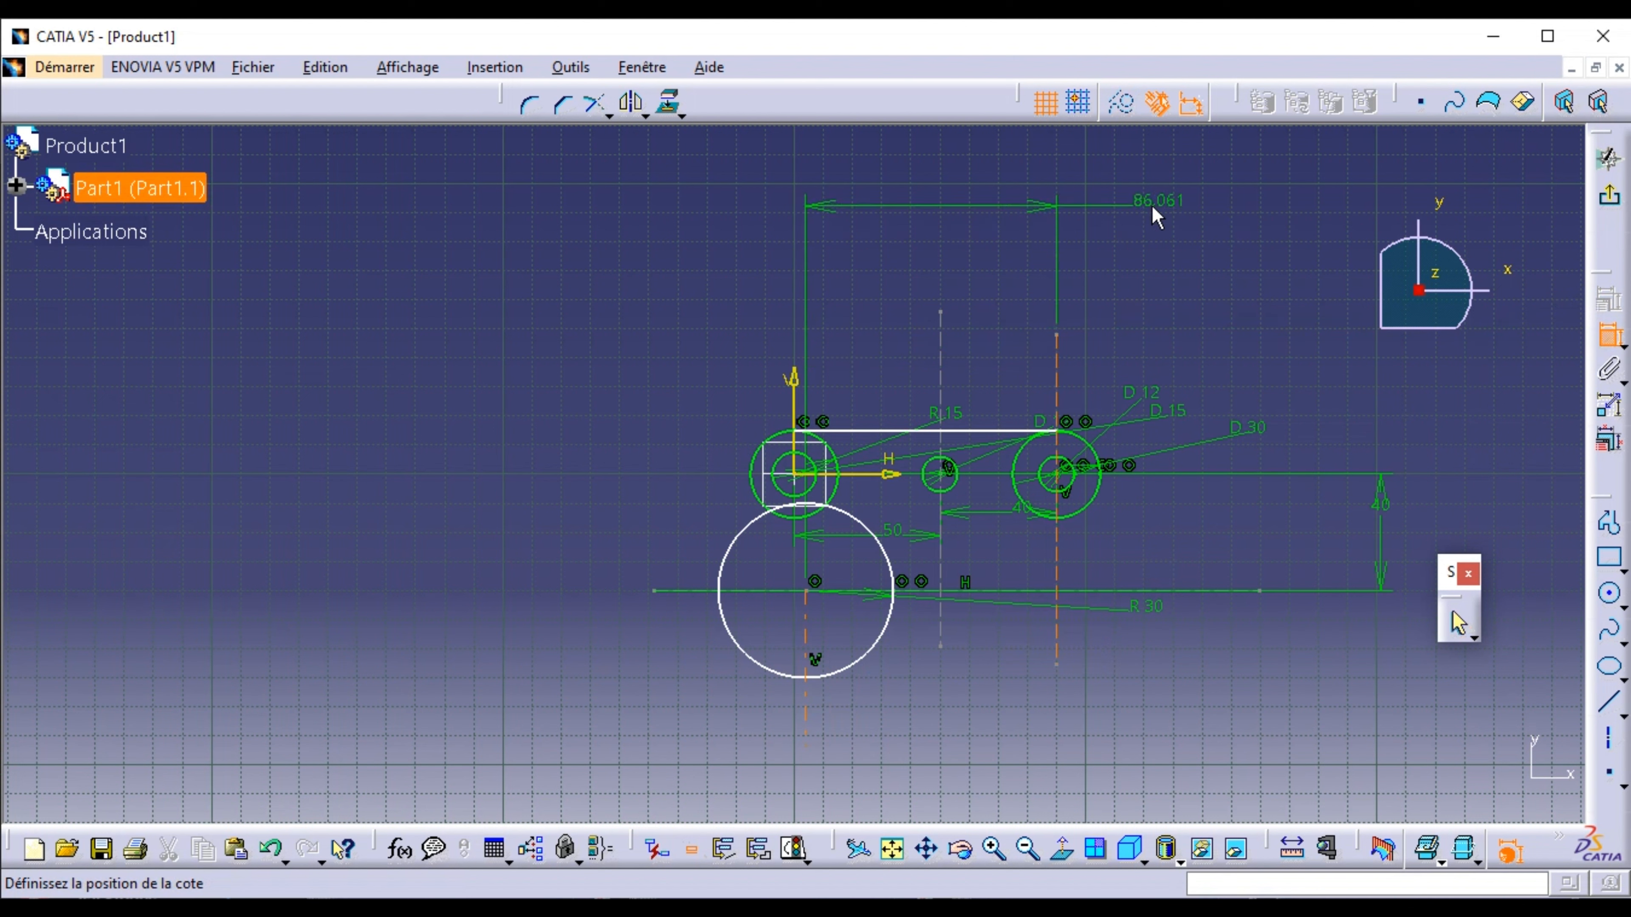
{"action": "left_click", "coordinate": [1016, 211]}
{"action": "double_click", "coordinate": [1015, 212]}
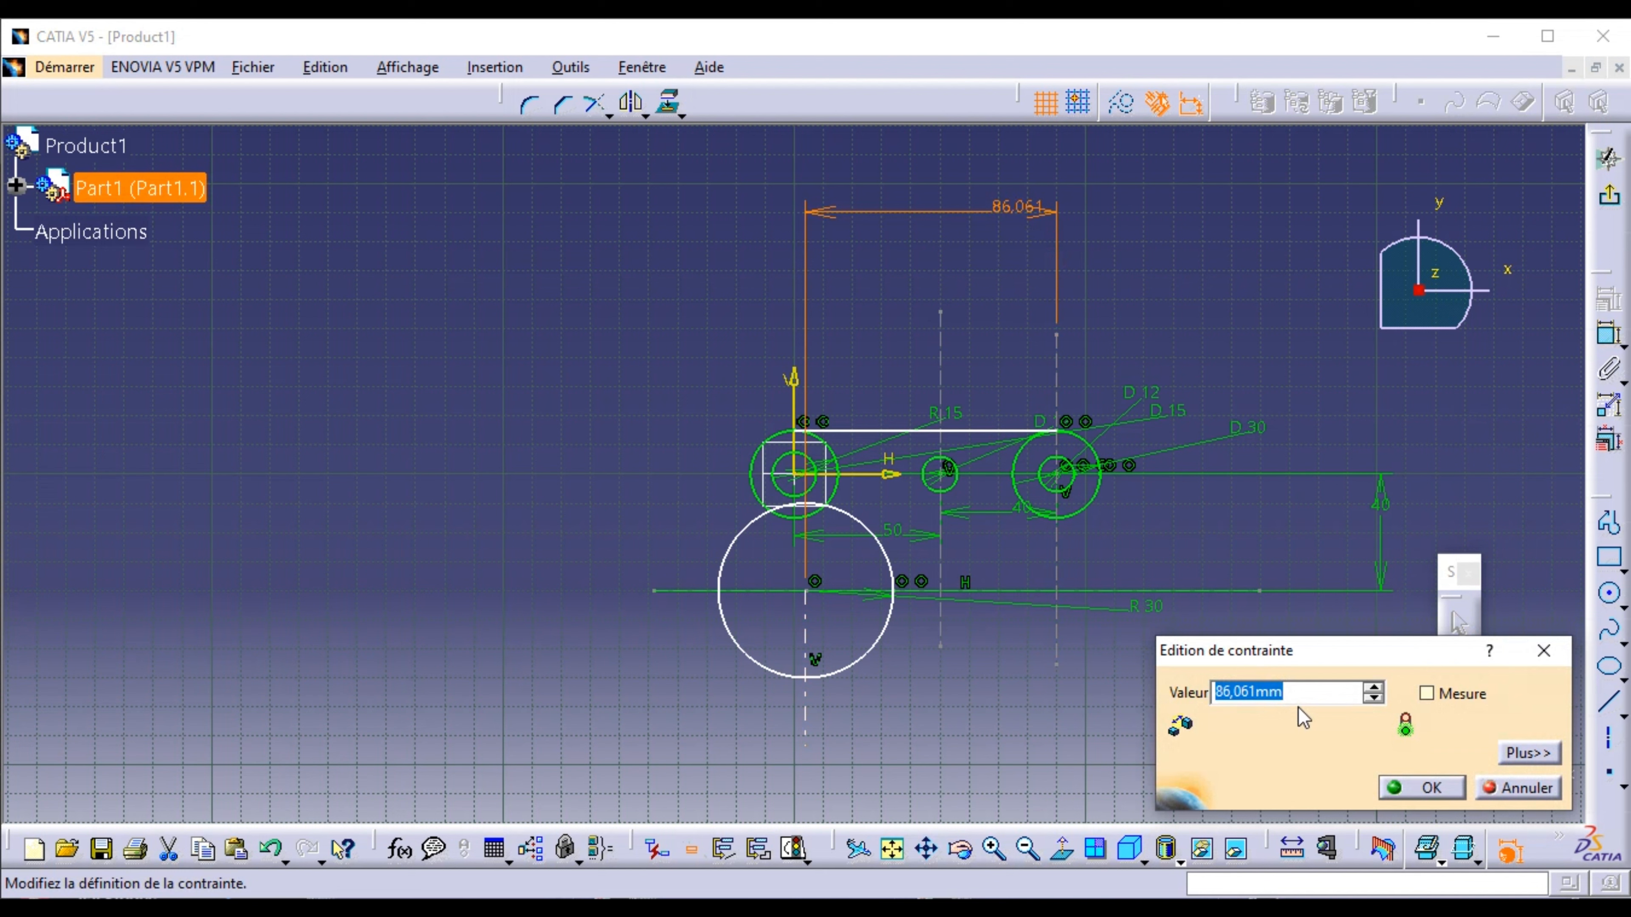
{"action": "type", "text": "85"}
{"action": "left_click", "coordinate": [1417, 788]}
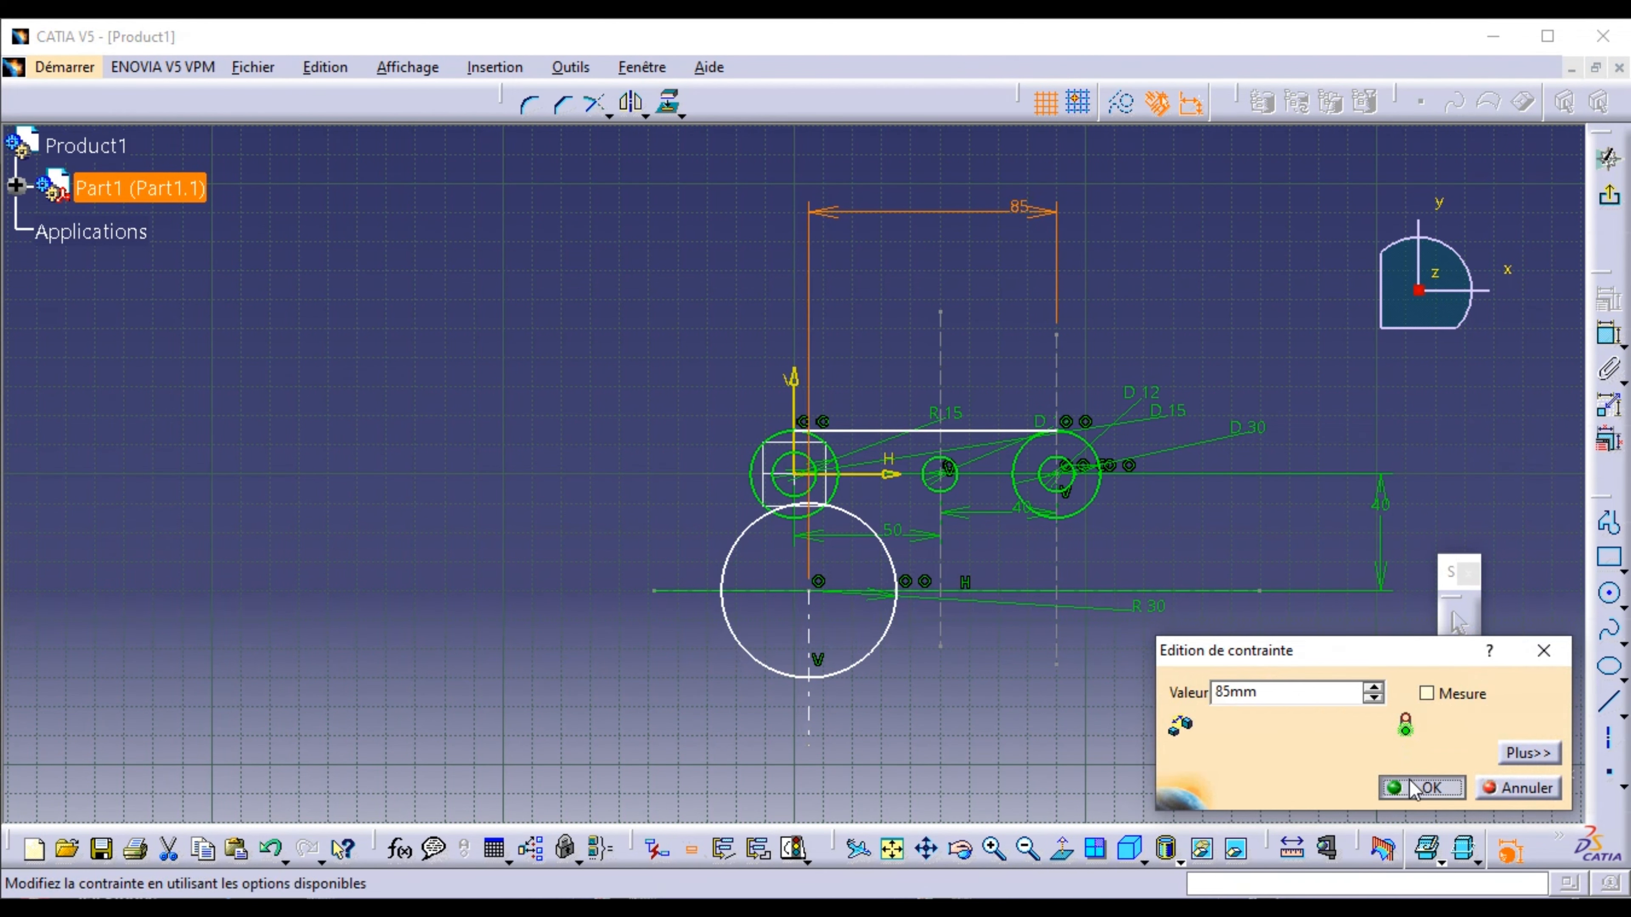
{"action": "left_click", "coordinate": [1273, 762]}
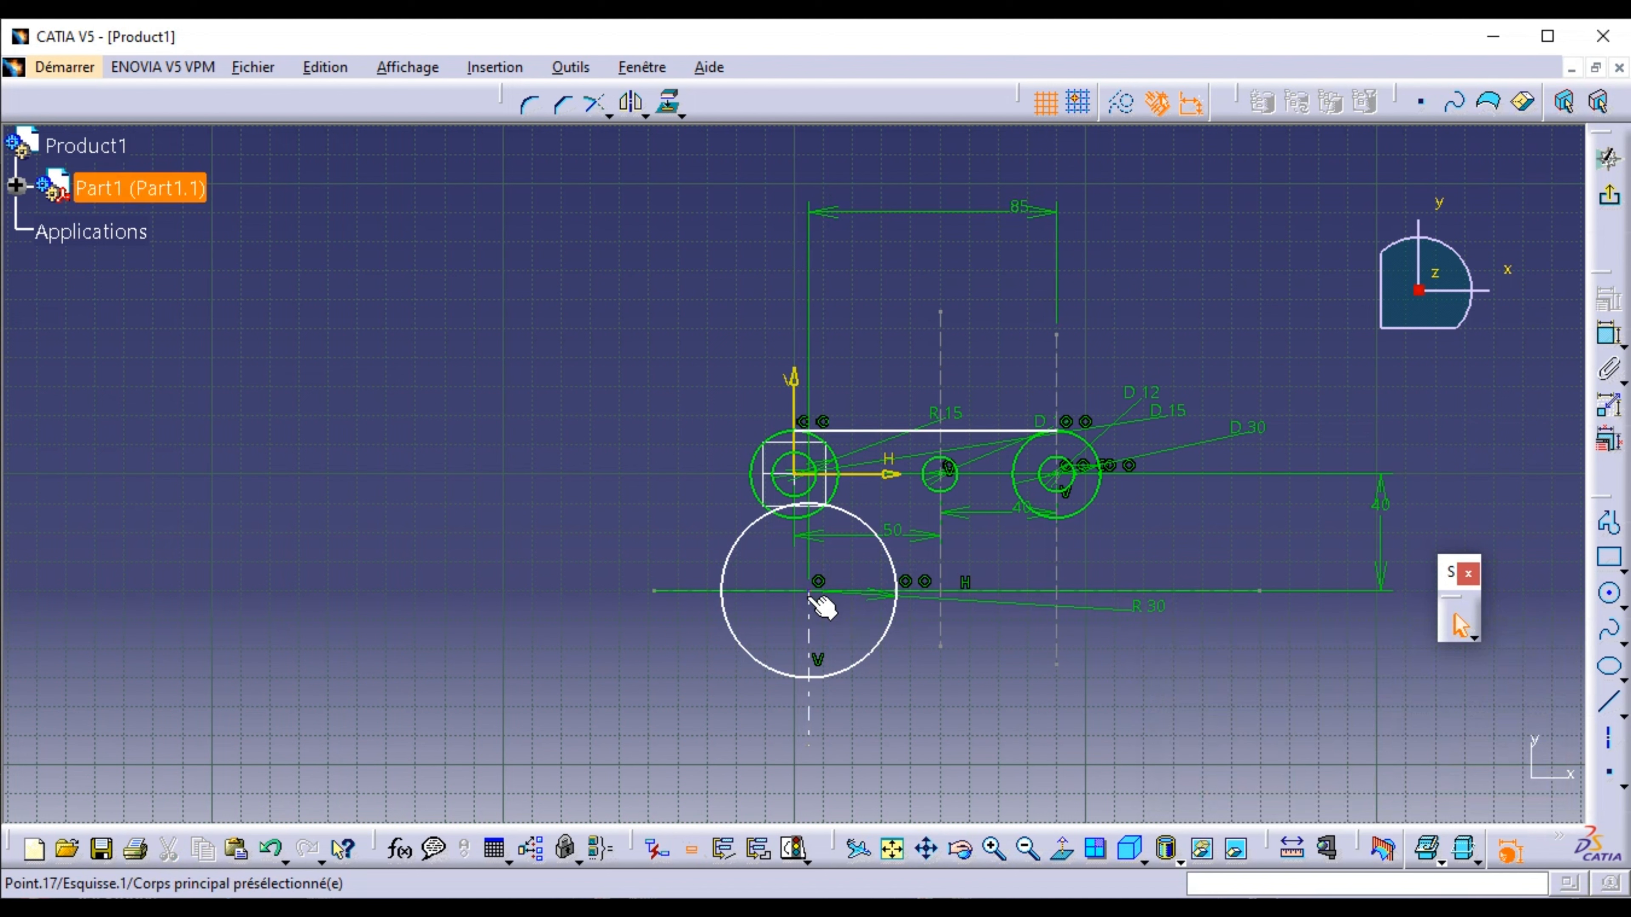
- Move the lower circle's vertical axis sideways to test whether it is fixed, then undo the last shift
{"action": "left_click", "coordinate": [810, 618]}
{"action": "left_click_drag", "start_coordinate": [812, 620], "coordinate": [841, 631]}
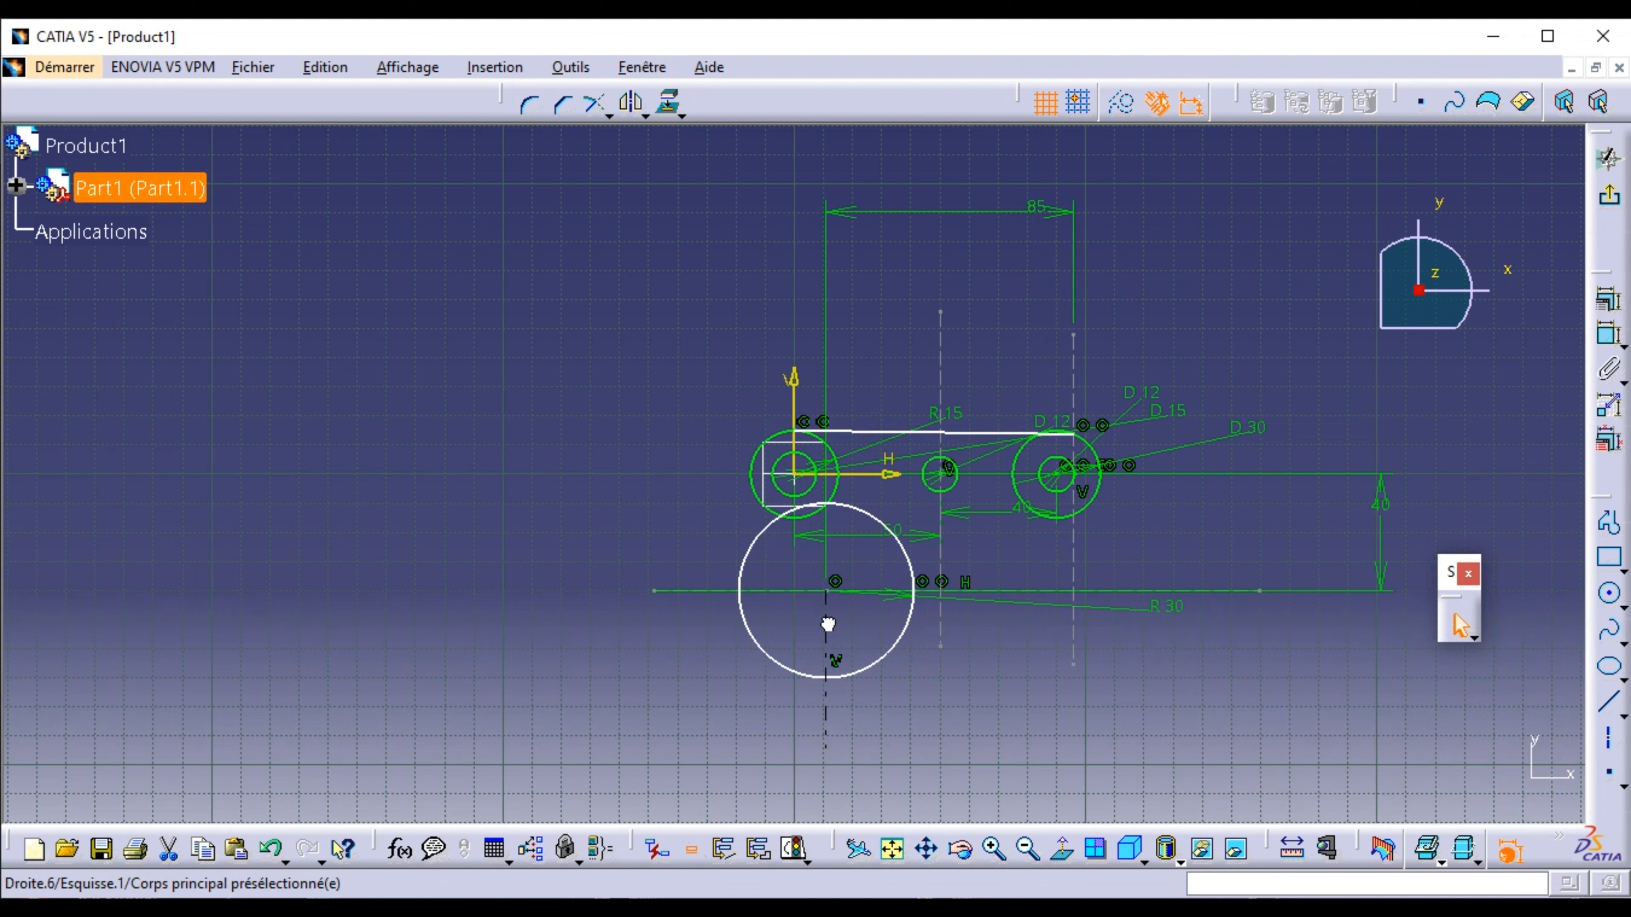
{"action": "left_click_drag", "start_coordinate": [841, 632], "coordinate": [856, 638]}
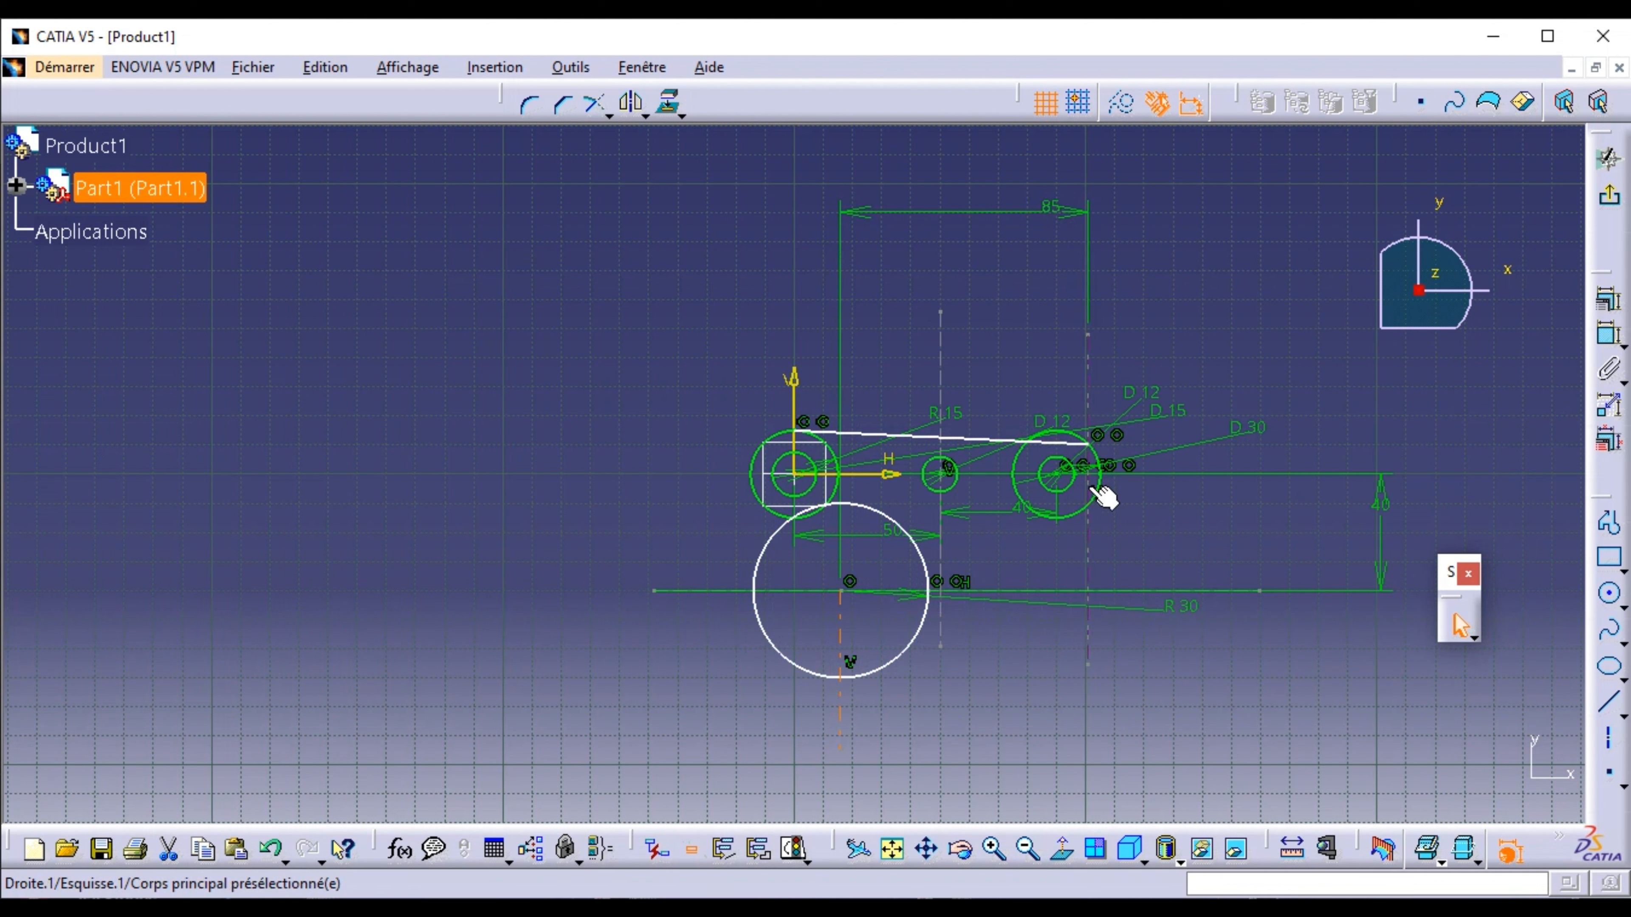
{"action": "key", "text": "ctrl+z"}
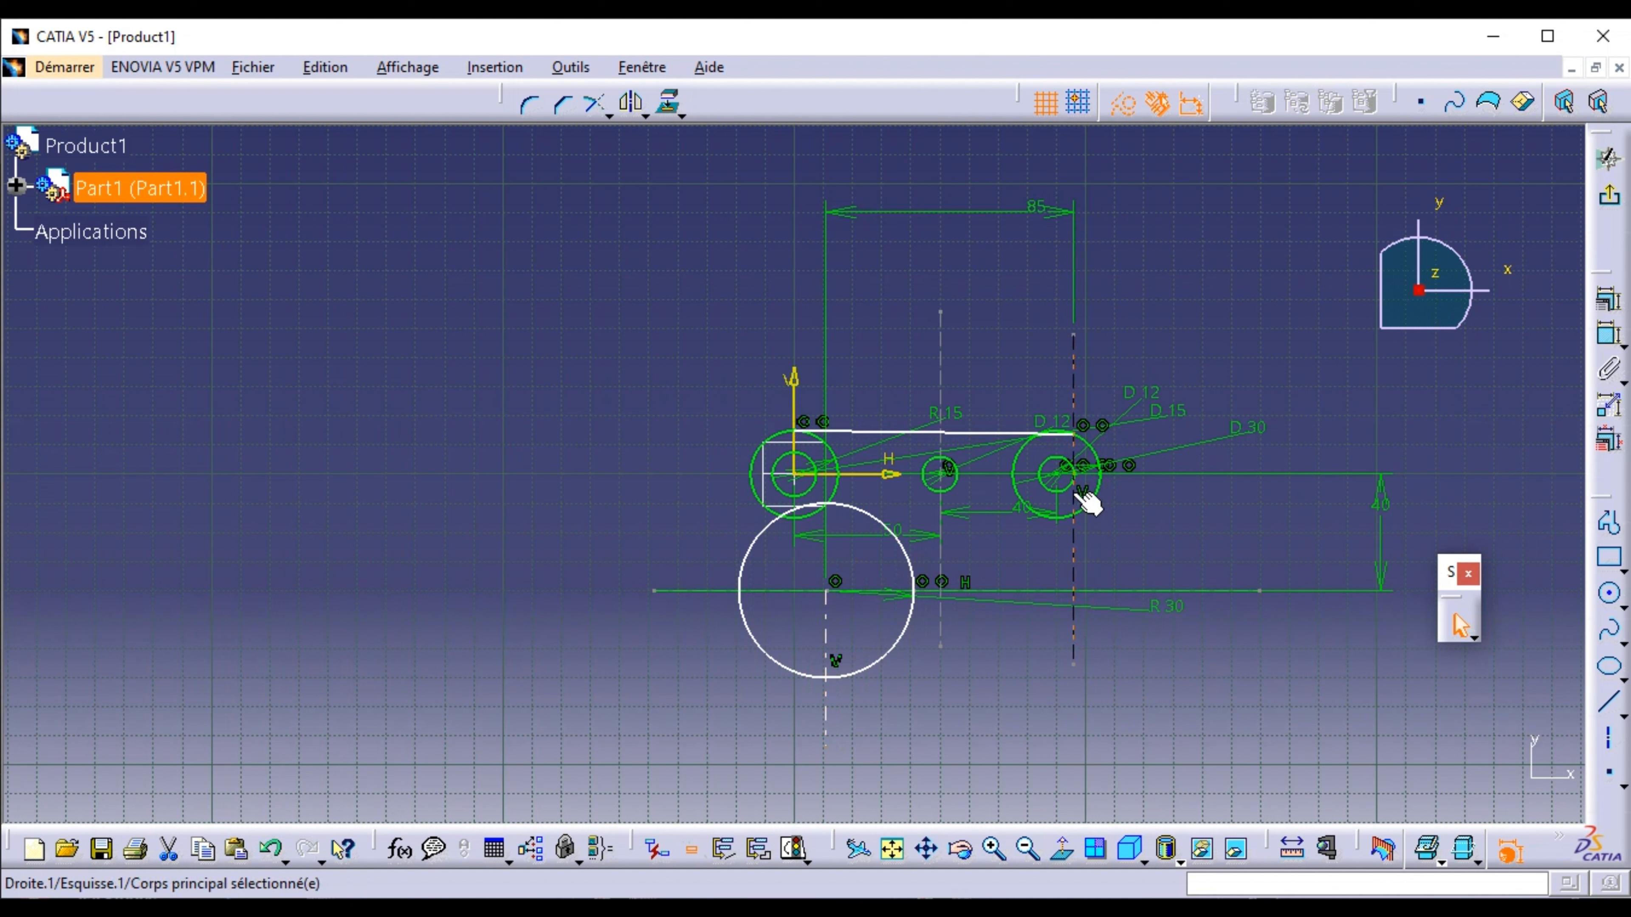
- Apply a coincidence (Coïncidence) constraint between the rightmost vertical axis and the centre of the 30 mm diameter circle
{"action": "left_click", "coordinate": [1074, 496]}
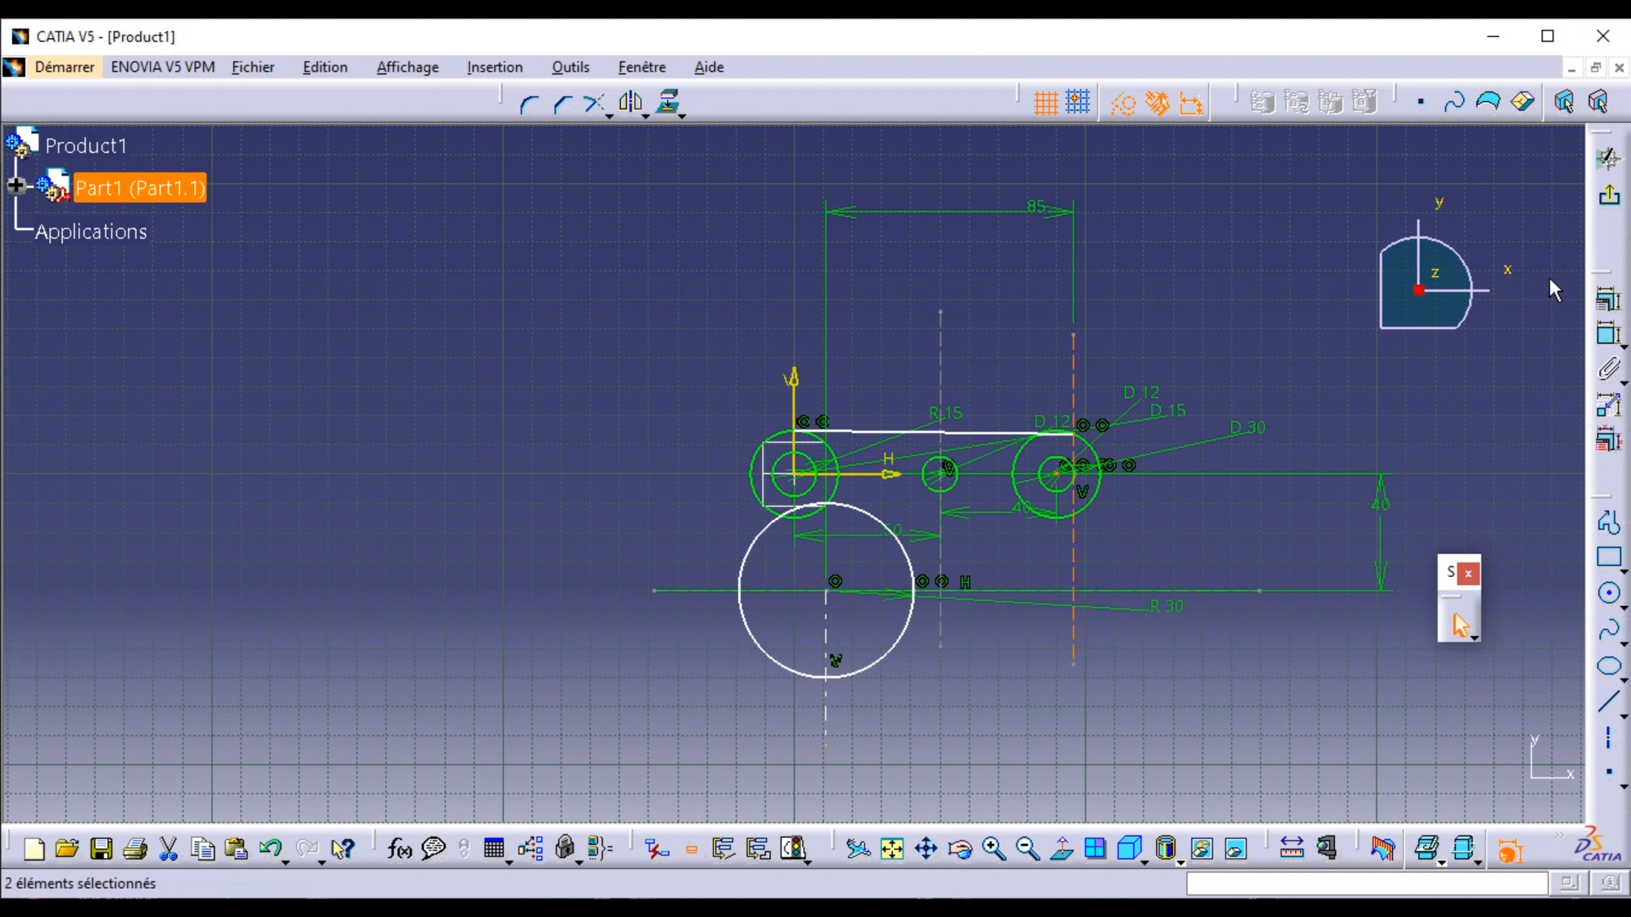
{"action": "left_click", "coordinate": [1600, 302]}
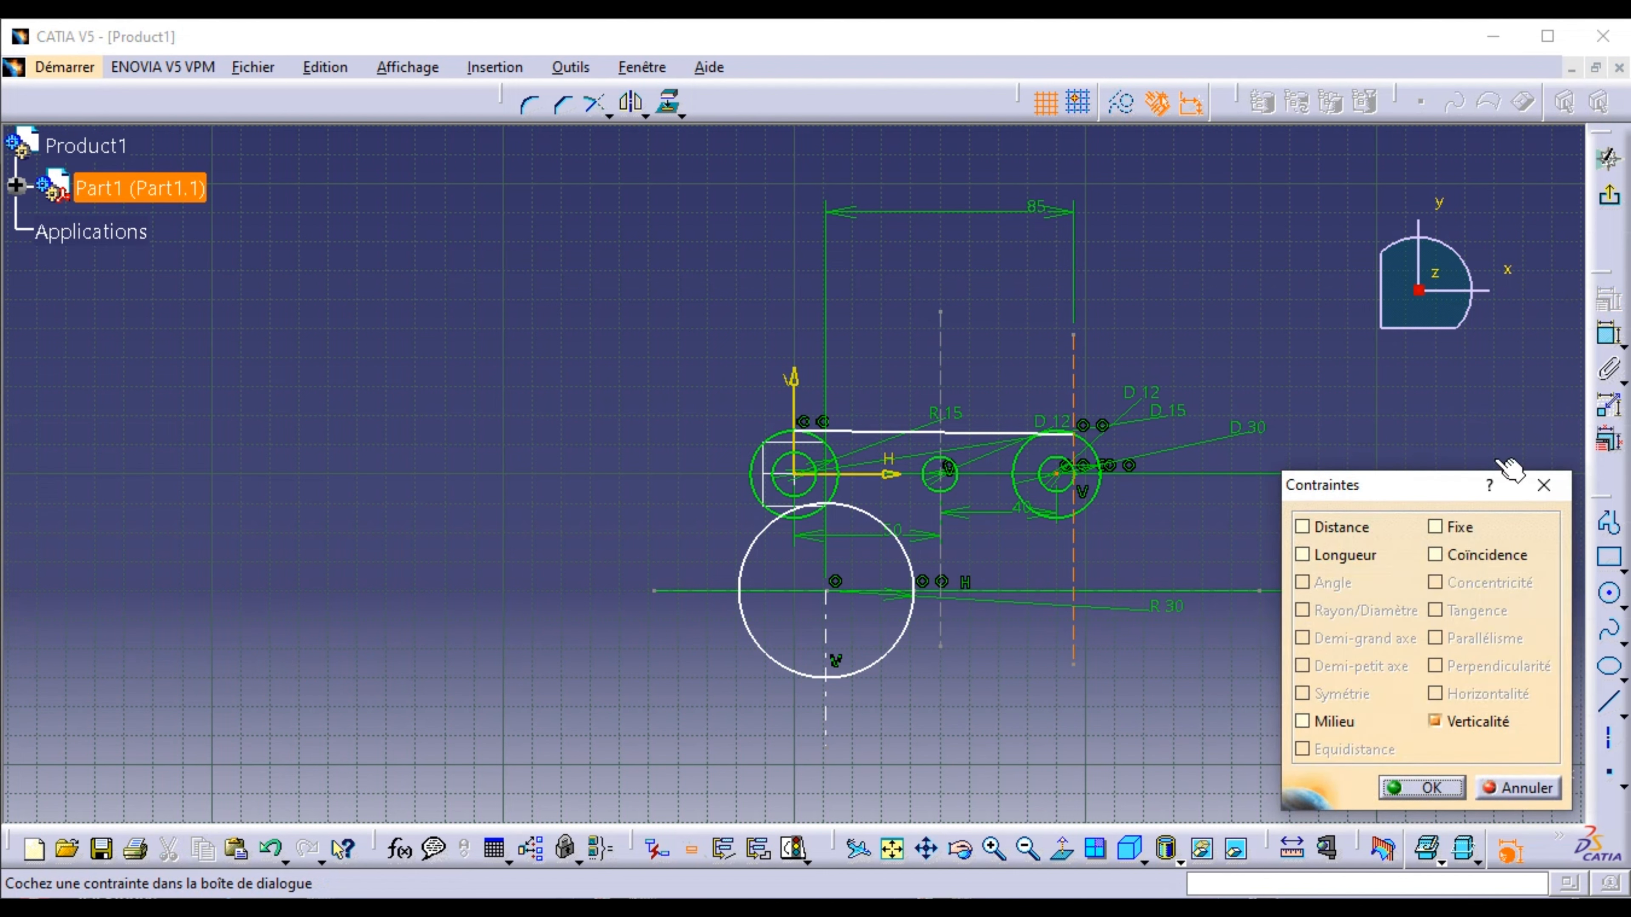
{"action": "left_click", "coordinate": [1436, 555]}
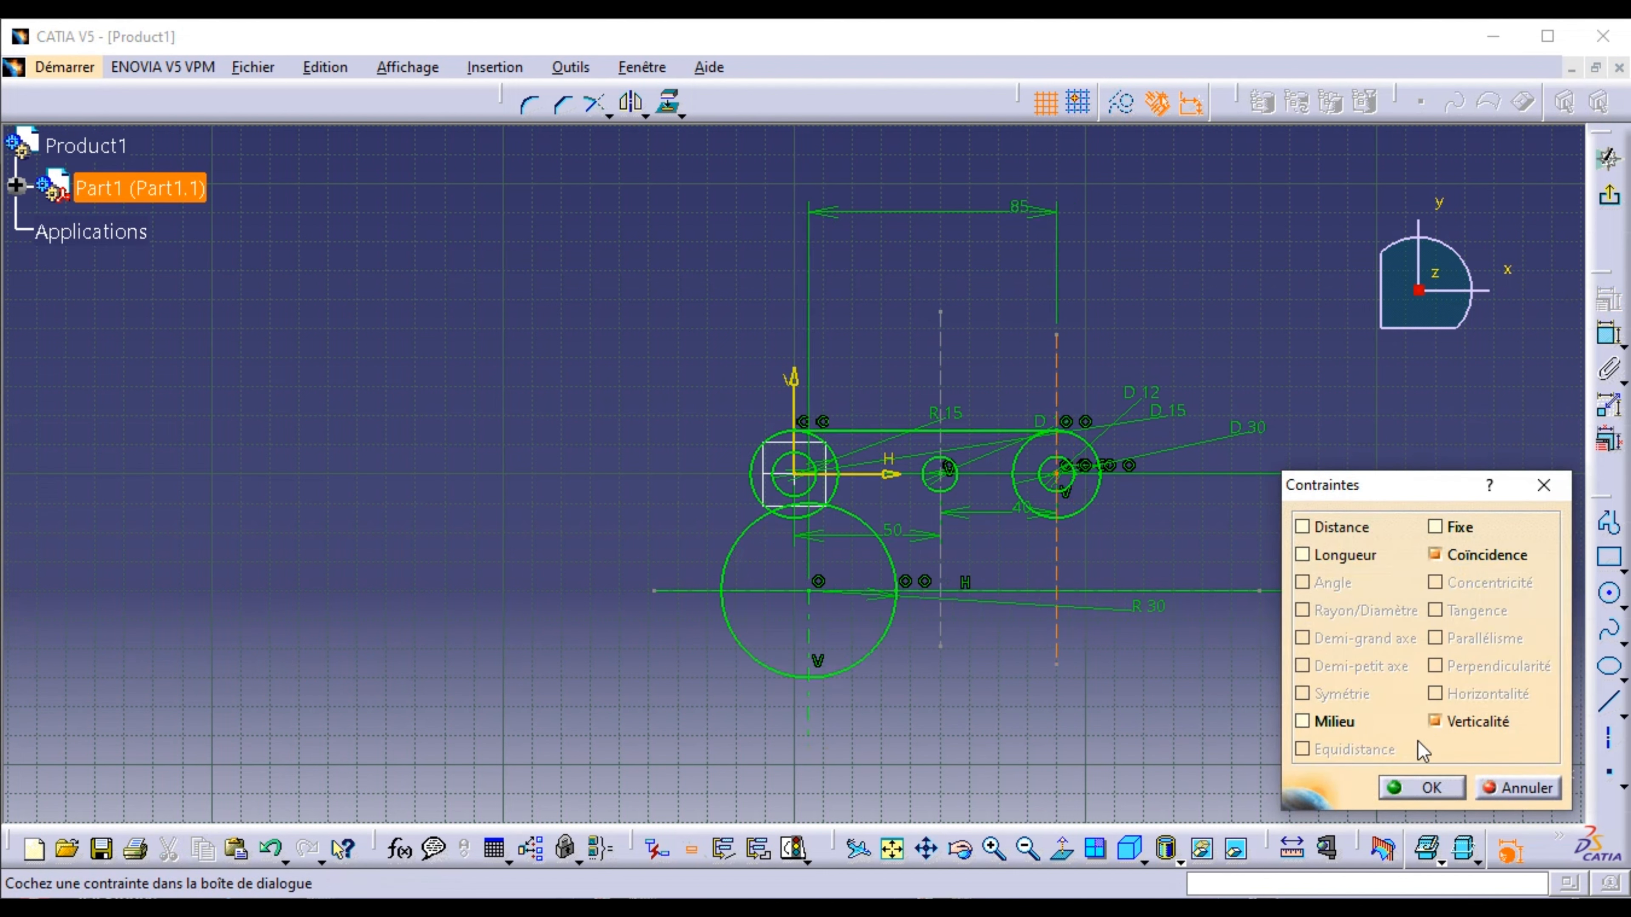
{"action": "left_click", "coordinate": [1422, 783]}
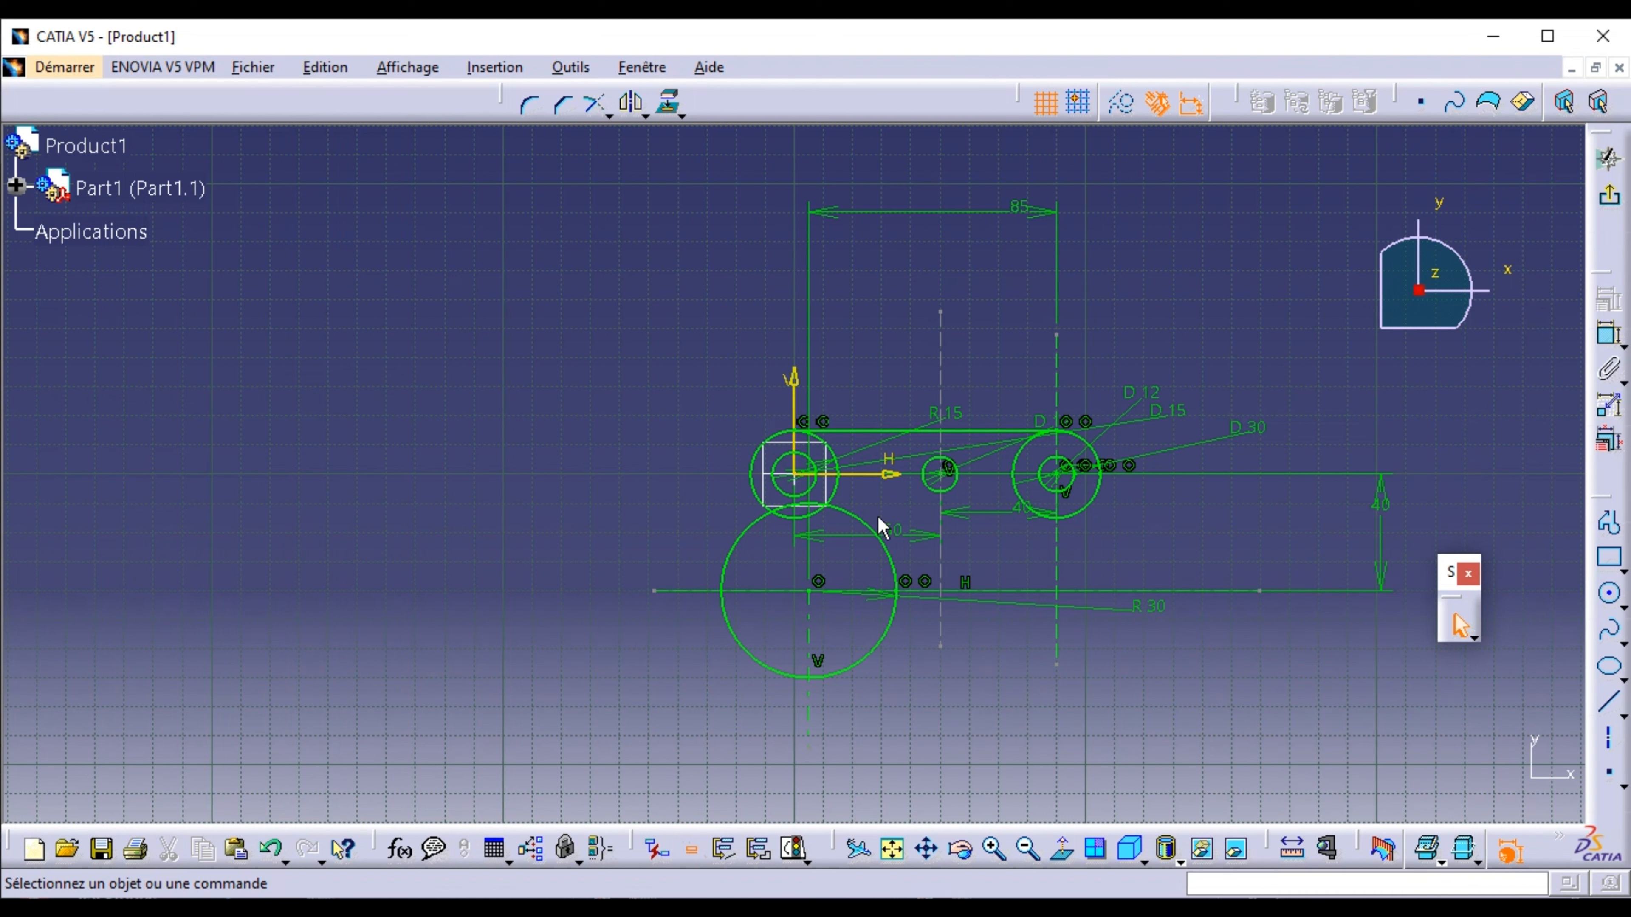
- Quick-trim the R 15 circle around the origin, erasing its right half and the lower arc that falls inside the large lower circle
{"action": "left_click", "coordinate": [644, 115]}
{"action": "left_click", "coordinate": [609, 114]}
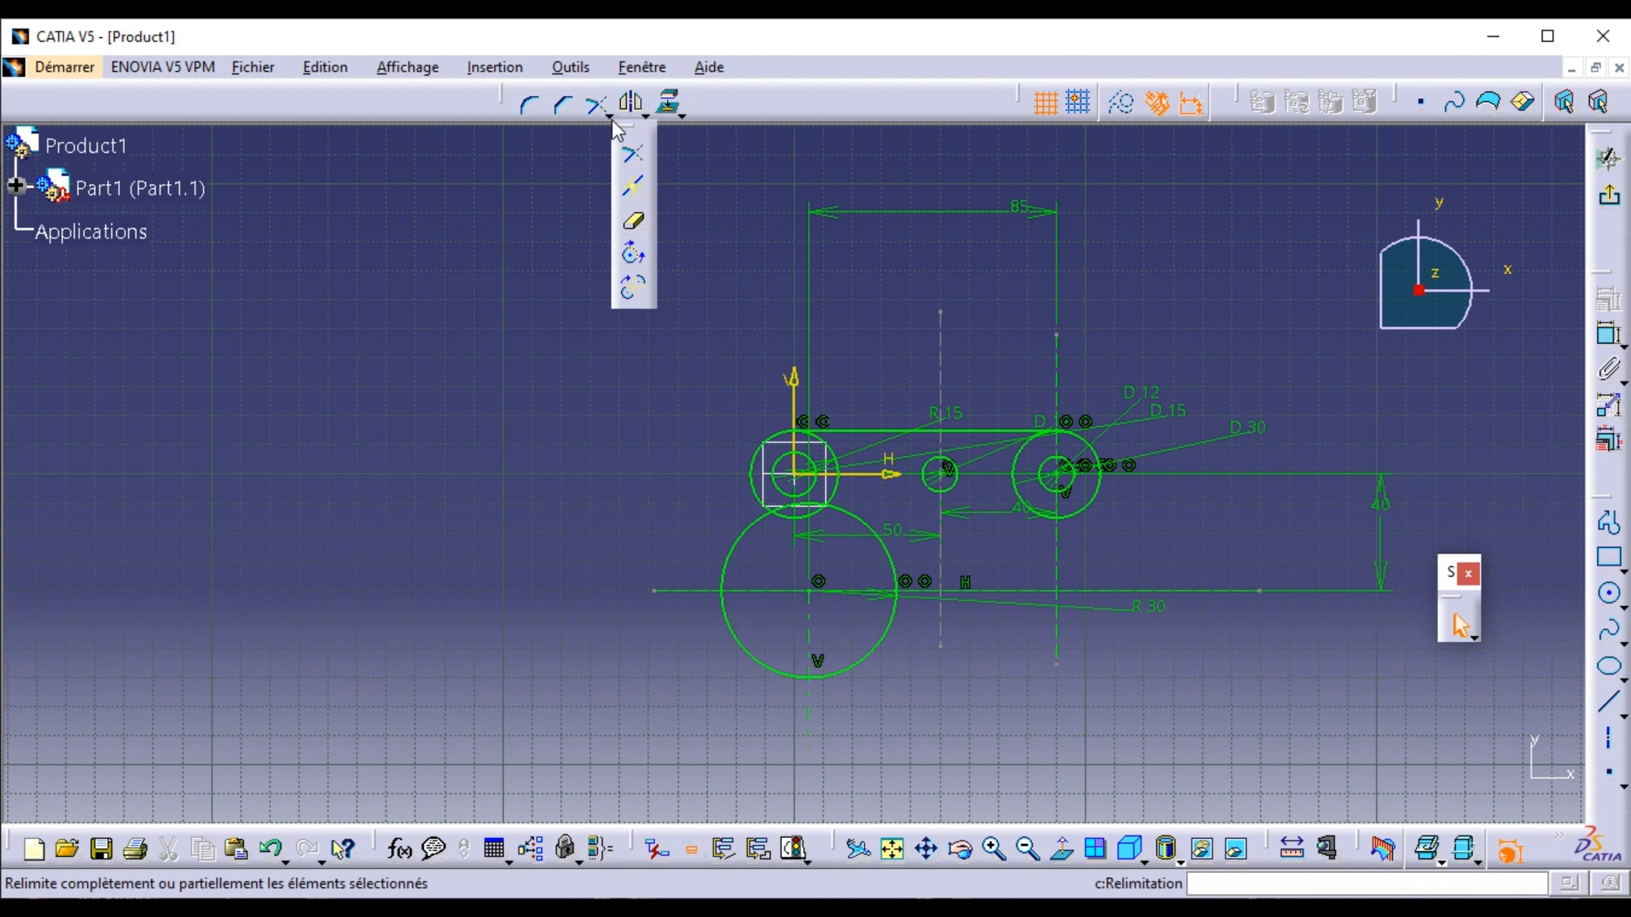
{"action": "left_click", "coordinate": [634, 227]}
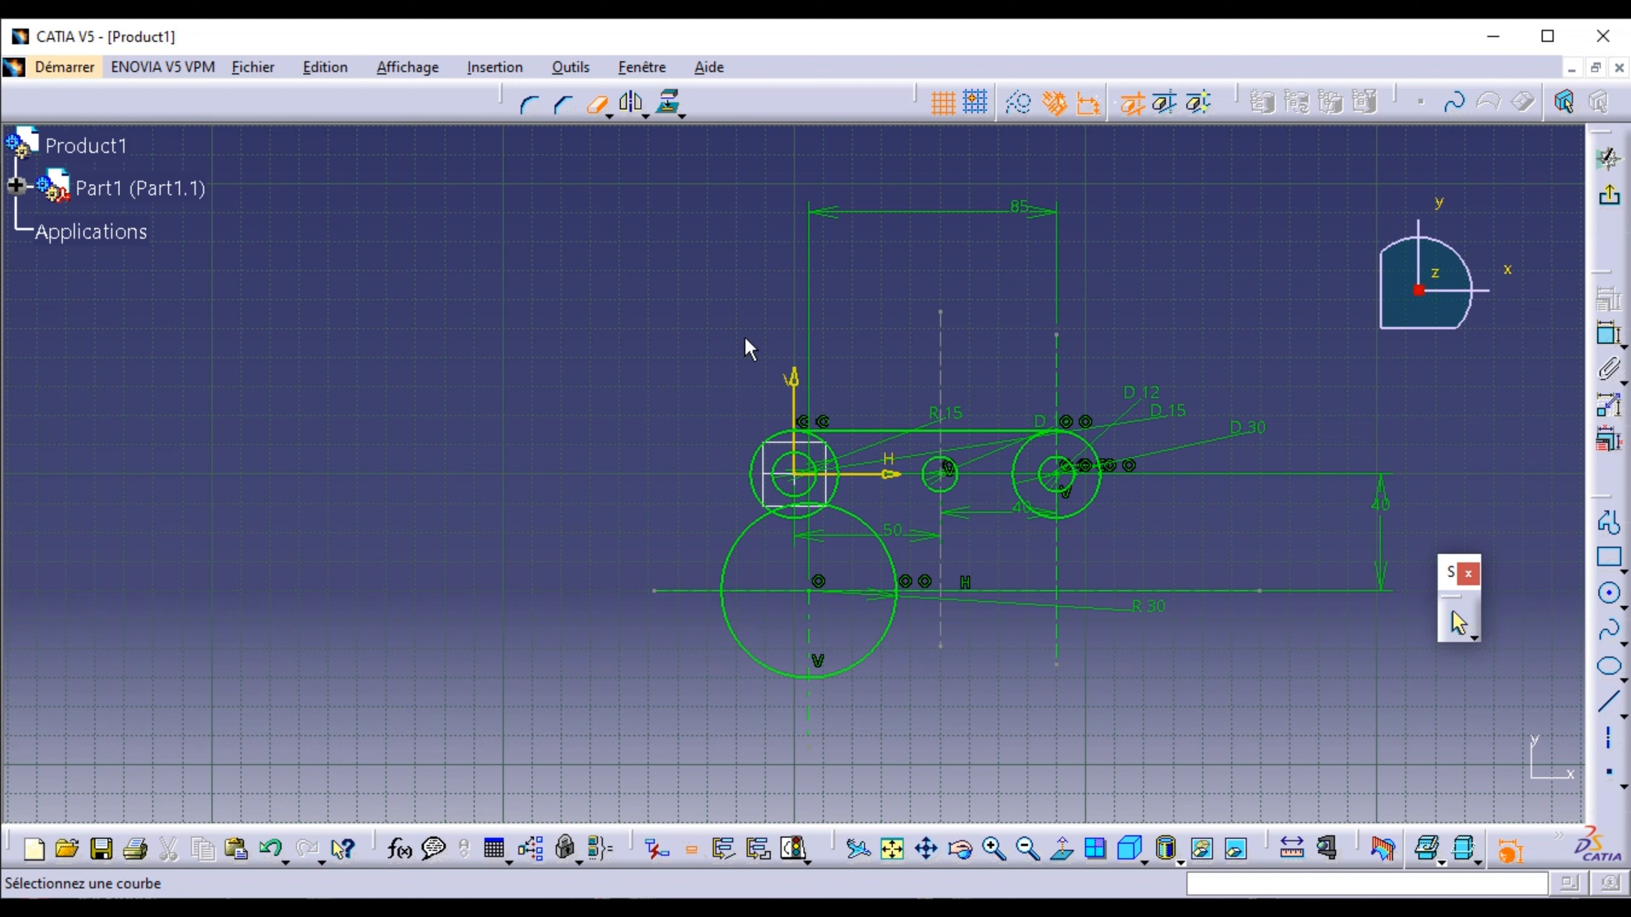
{"action": "left_click", "coordinate": [826, 444]}
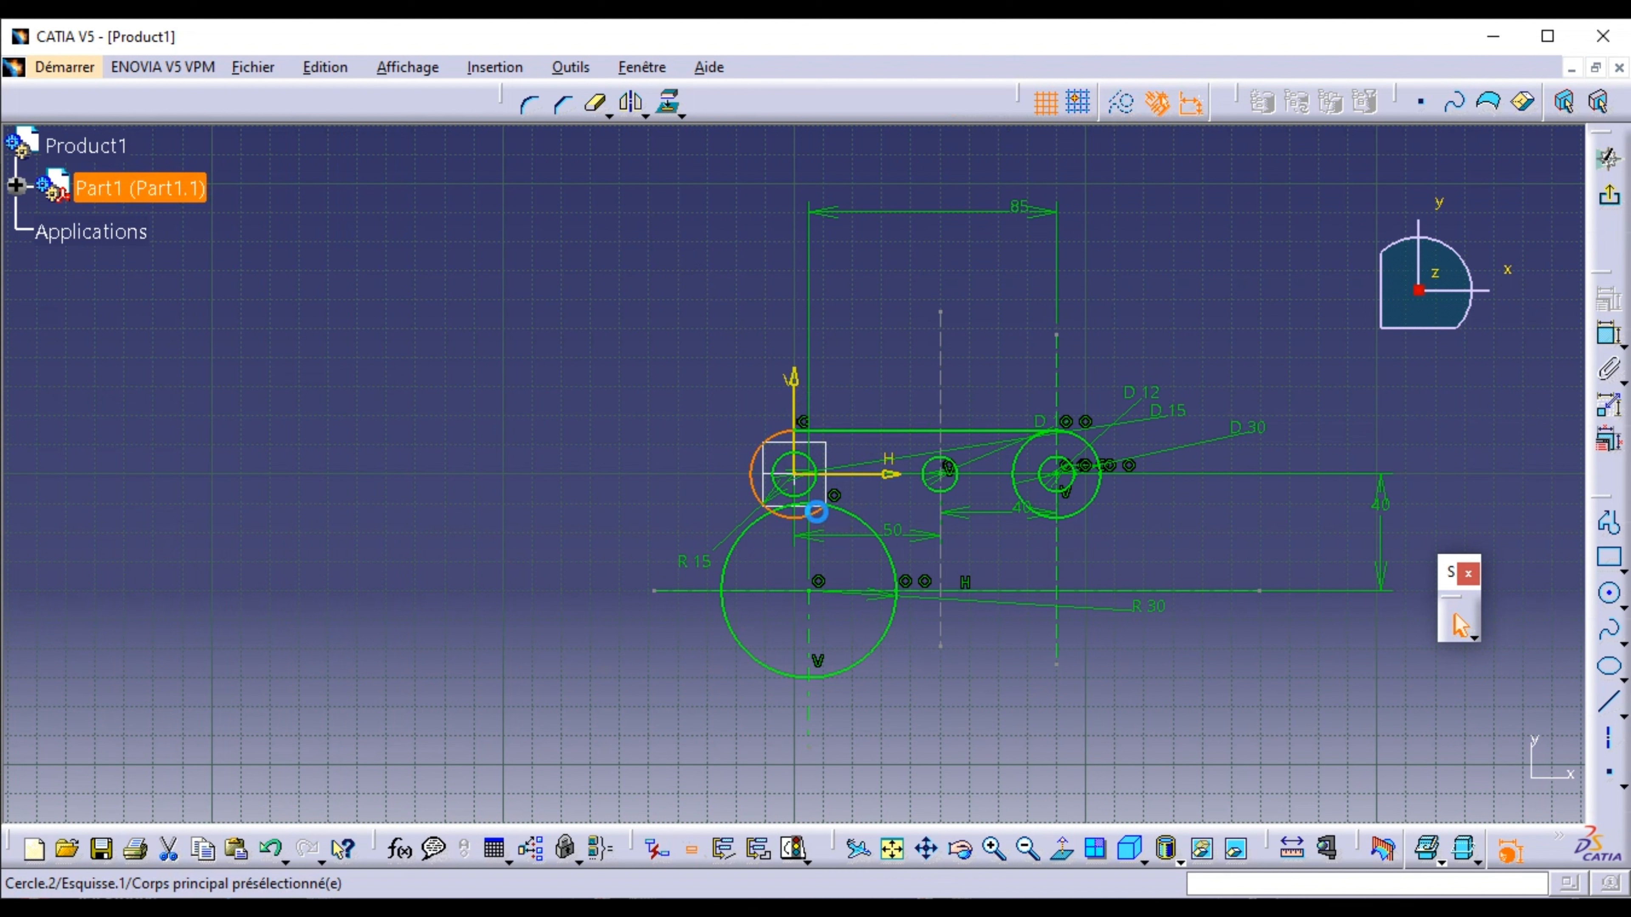
{"action": "left_click", "coordinate": [597, 105]}
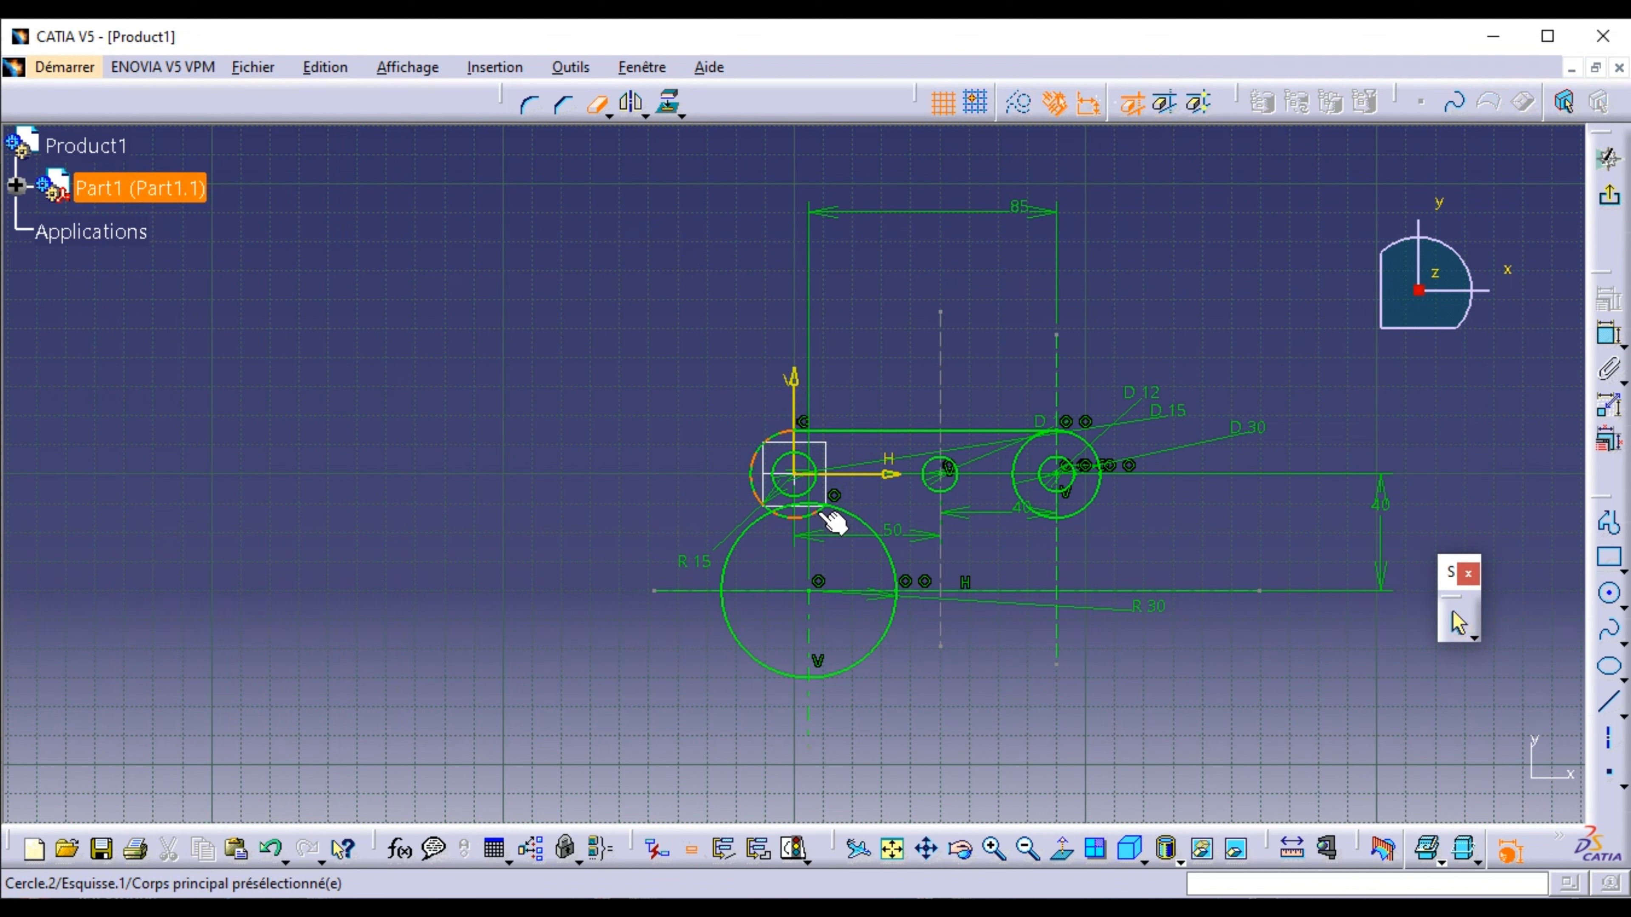
{"action": "left_click", "coordinate": [820, 512]}
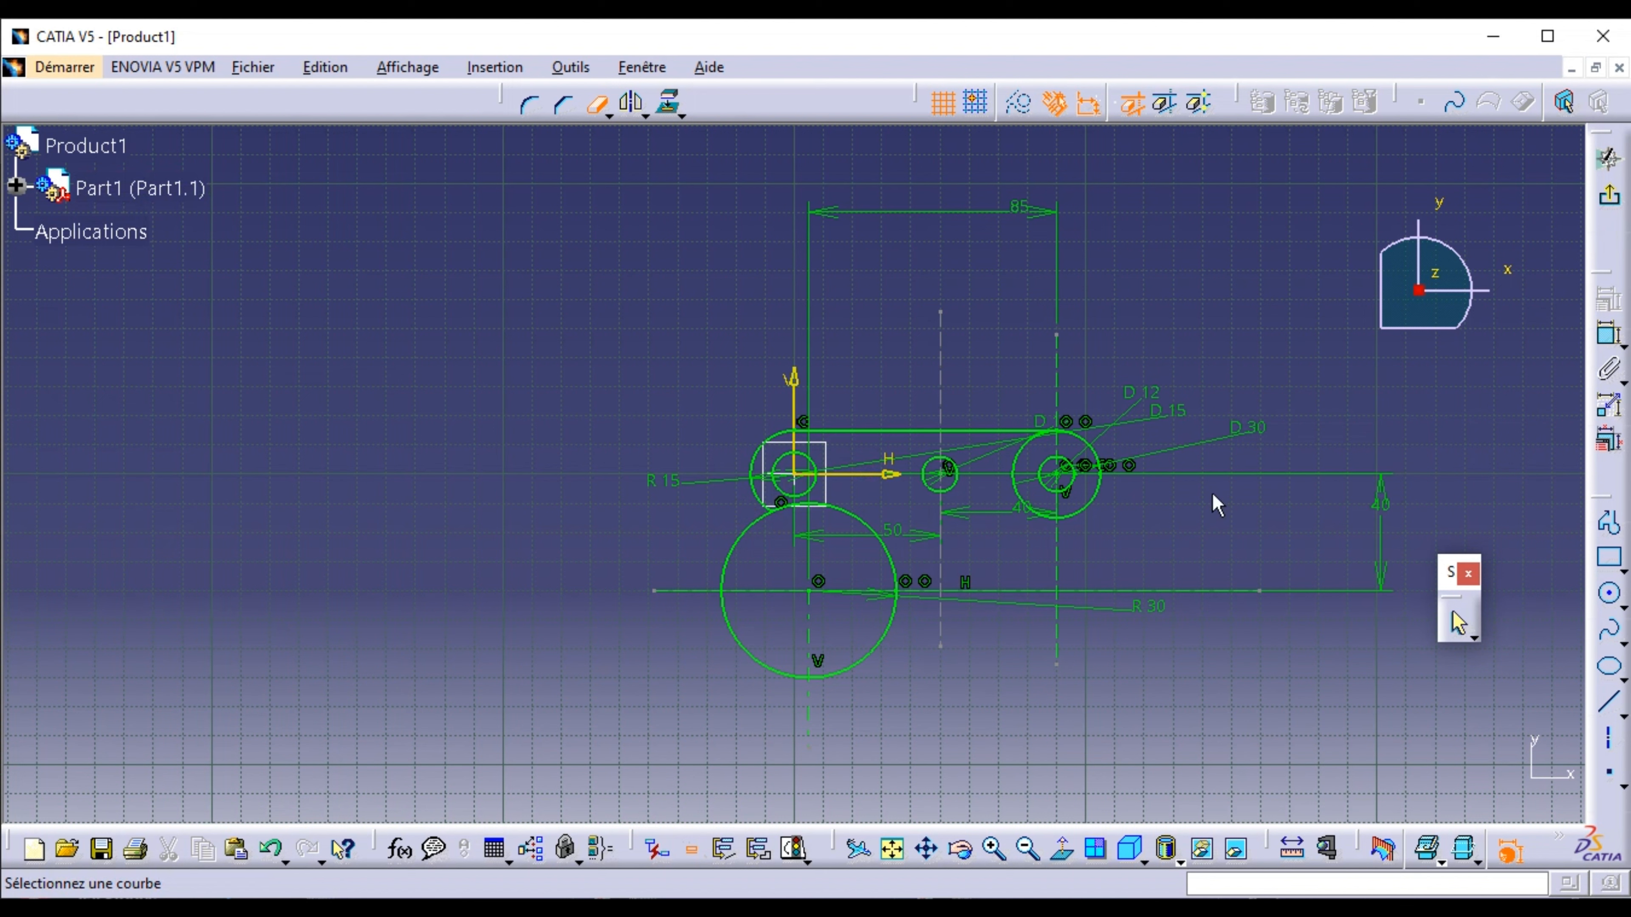
- Draw a horizontal axis line along the H axis, from outside the R 15 arc to the end of the H arrow past the origin
{"action": "left_click", "coordinate": [1609, 739]}
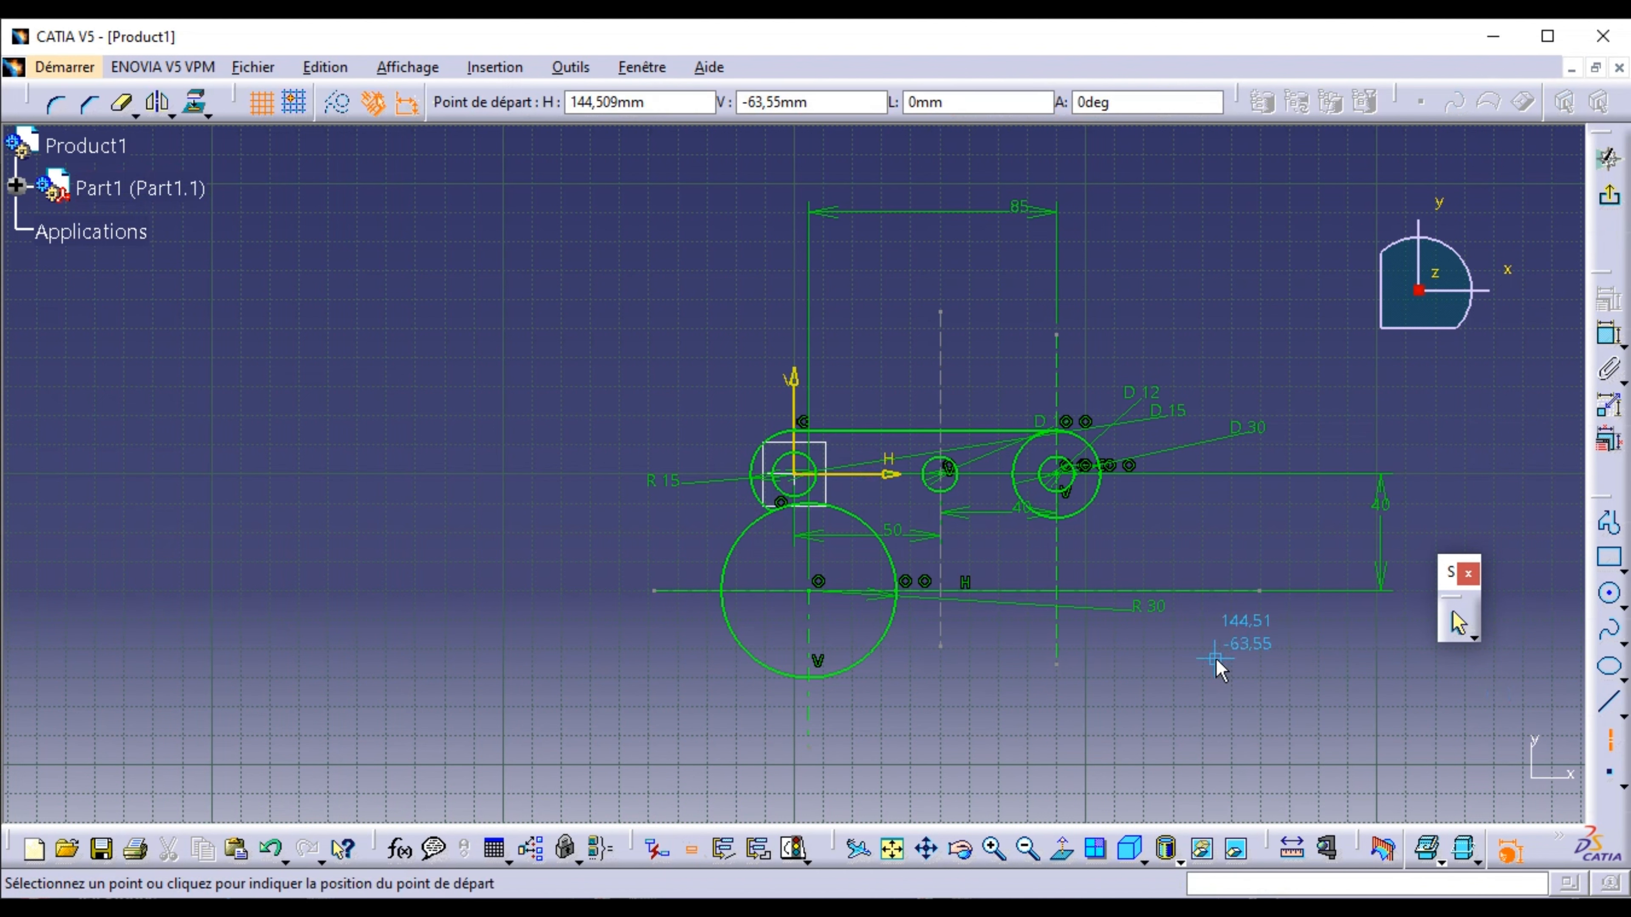
{"action": "left_click", "coordinate": [1609, 738]}
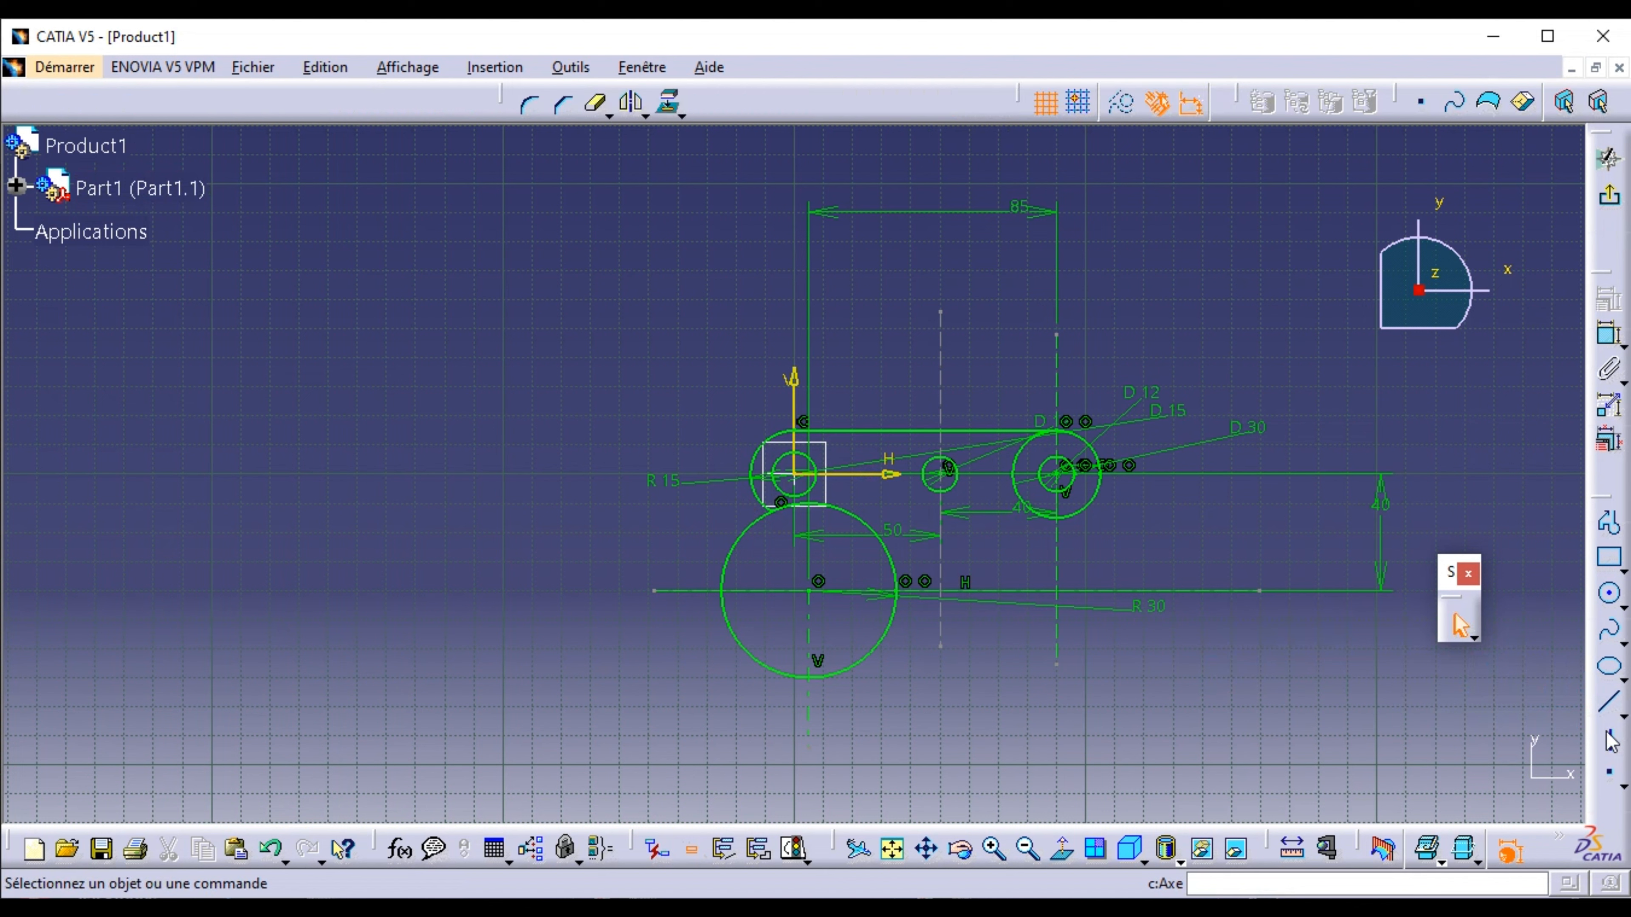
{"action": "left_click", "coordinate": [1610, 739]}
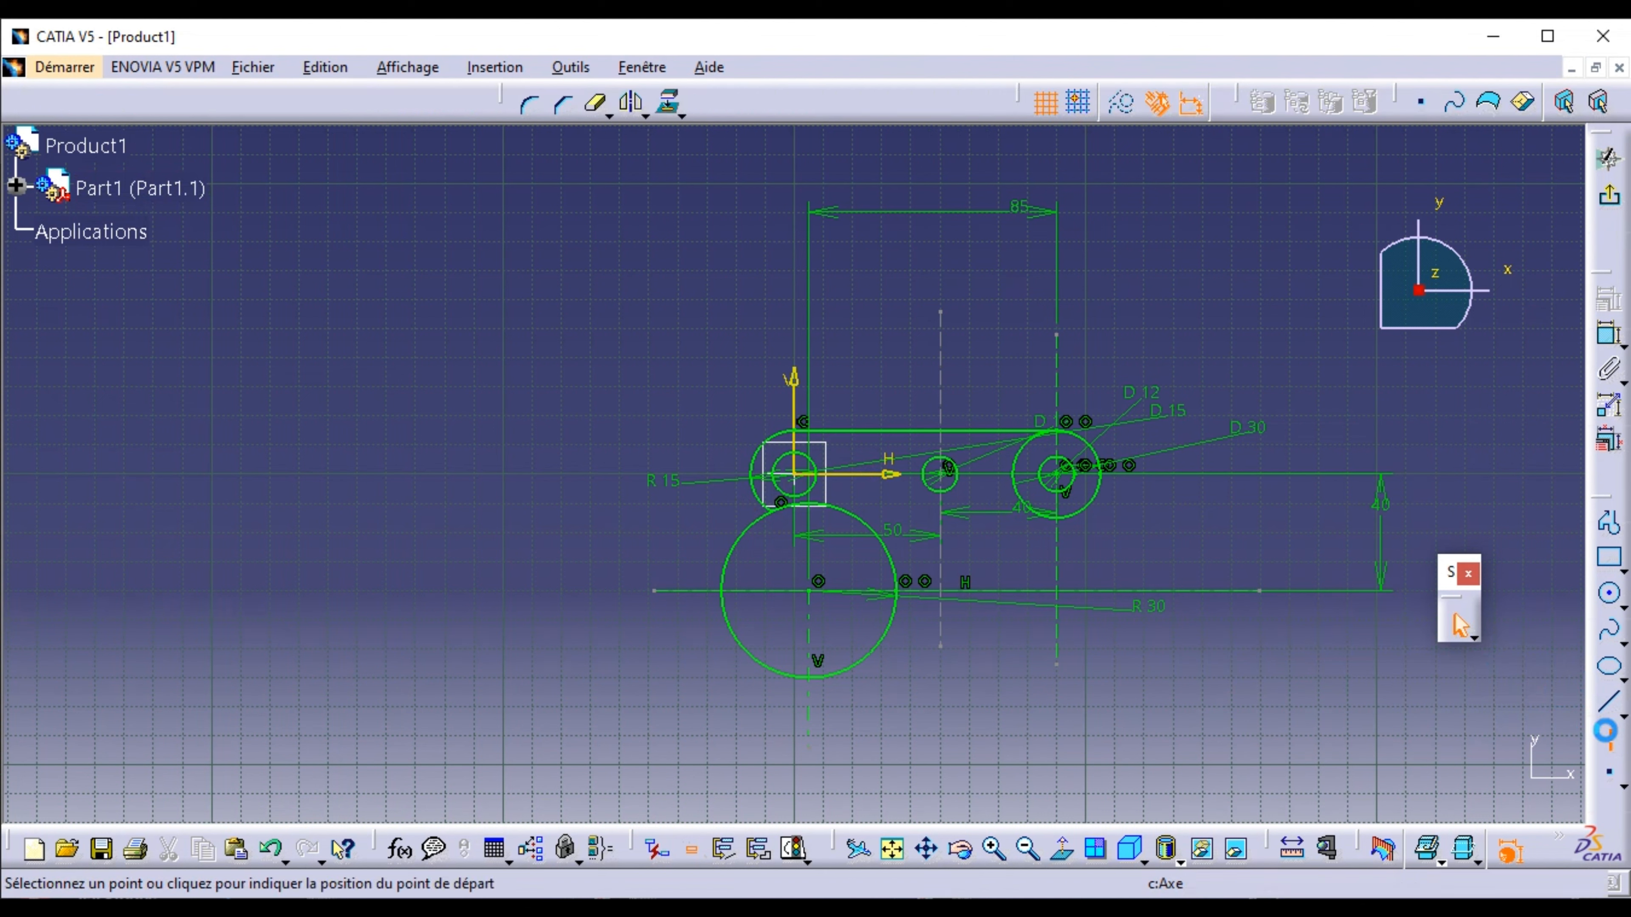
{"action": "left_click", "coordinate": [549, 476]}
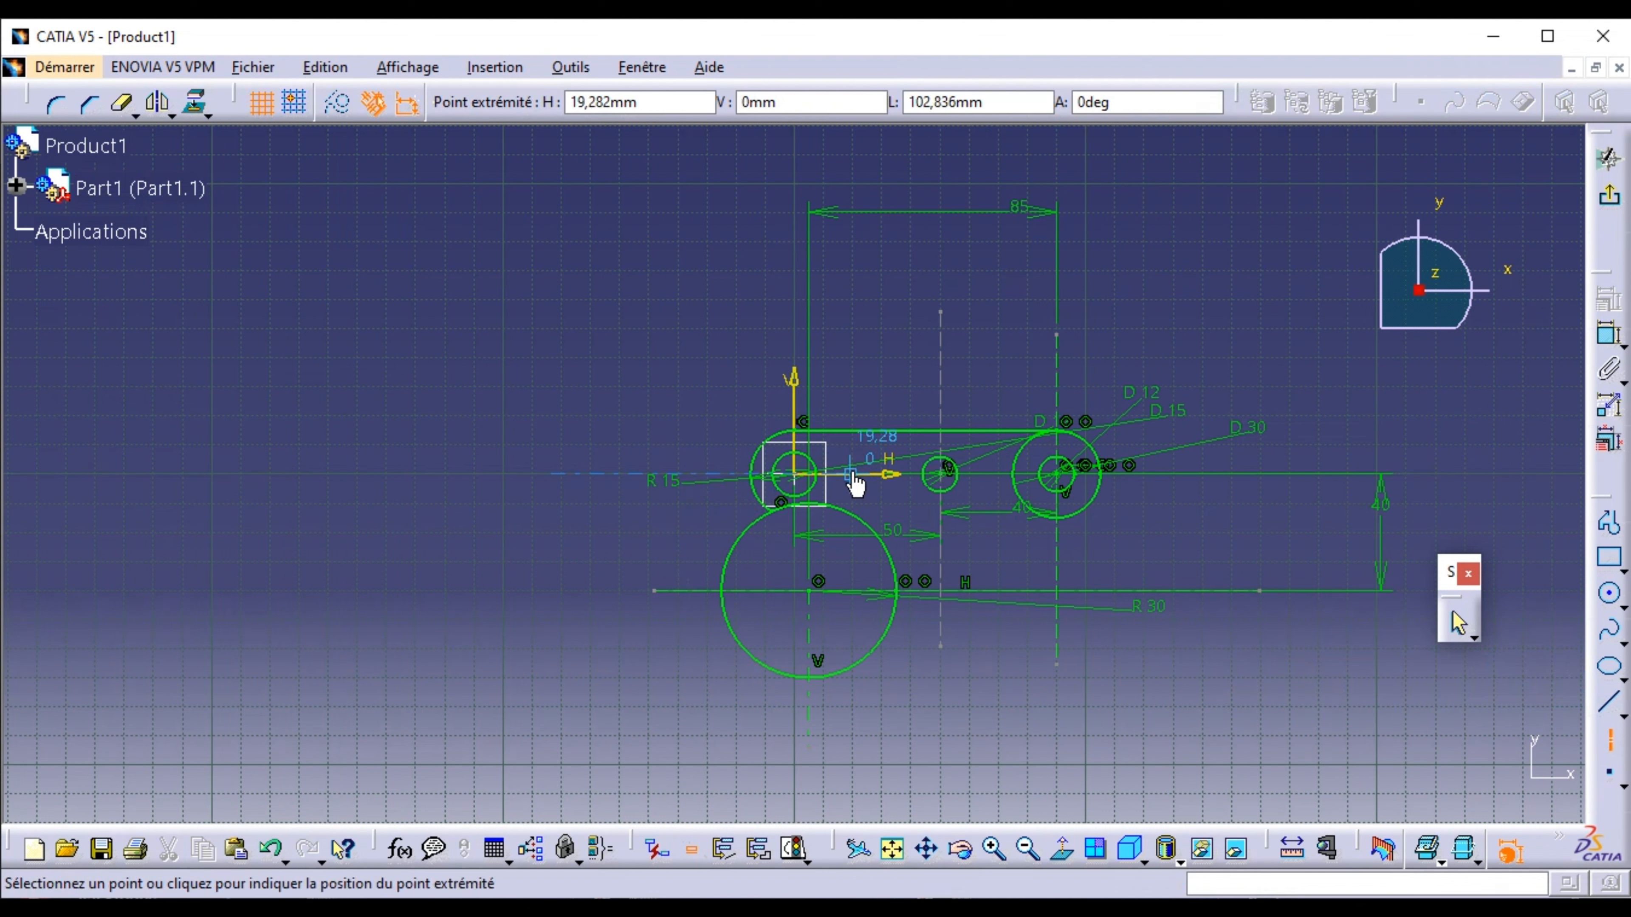
{"action": "left_click", "coordinate": [887, 476]}
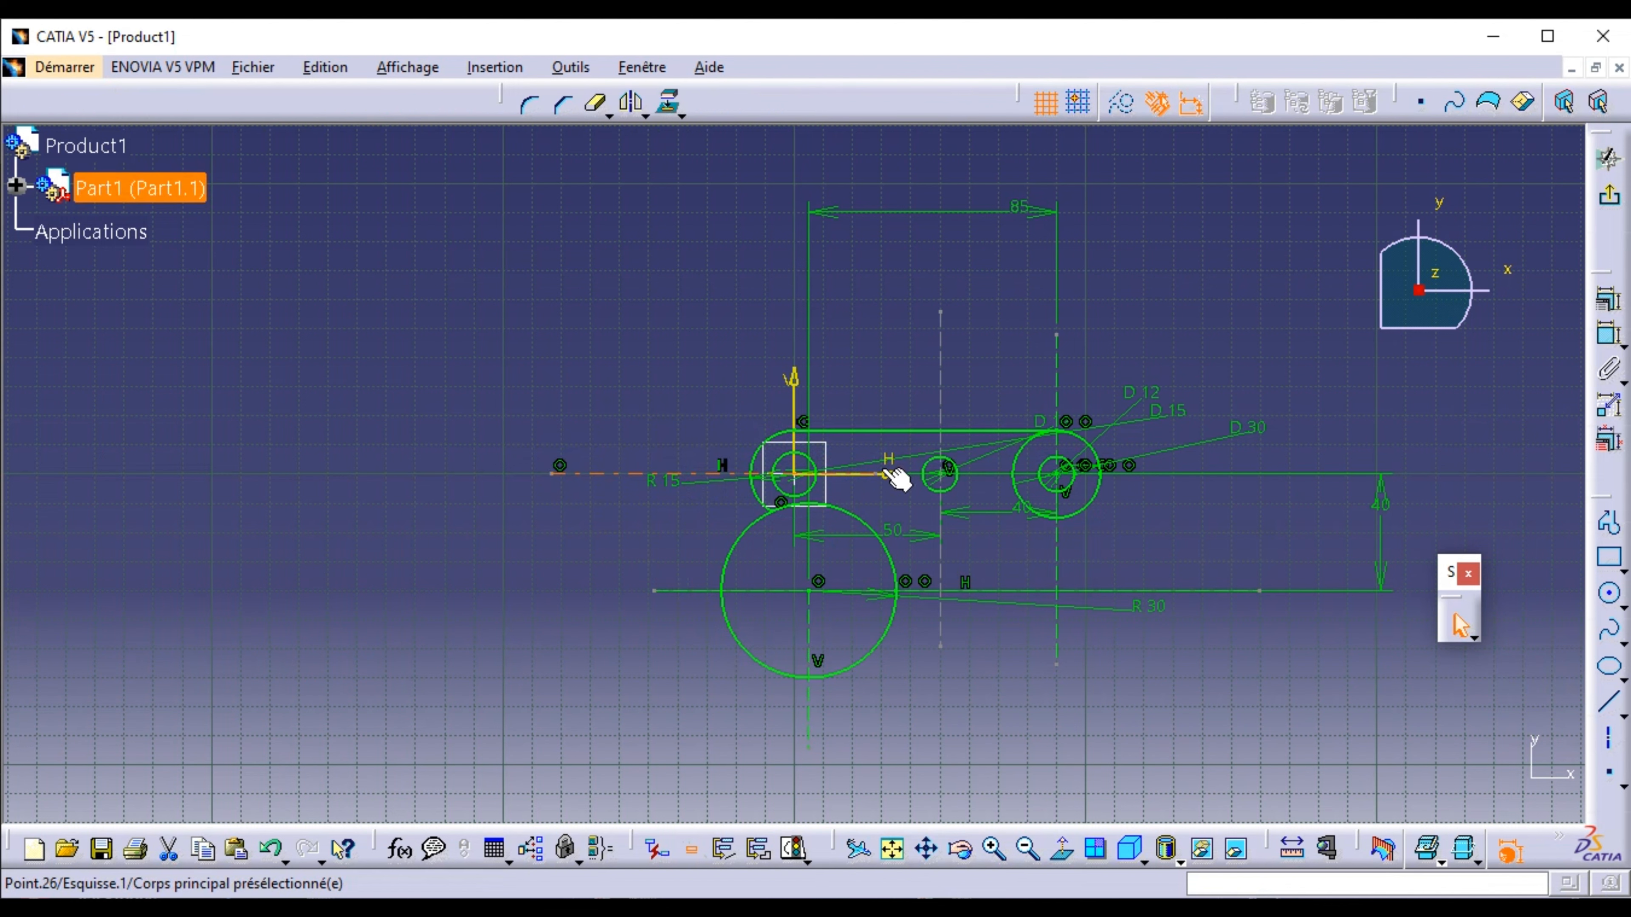
{"action": "left_click", "coordinate": [942, 294]}
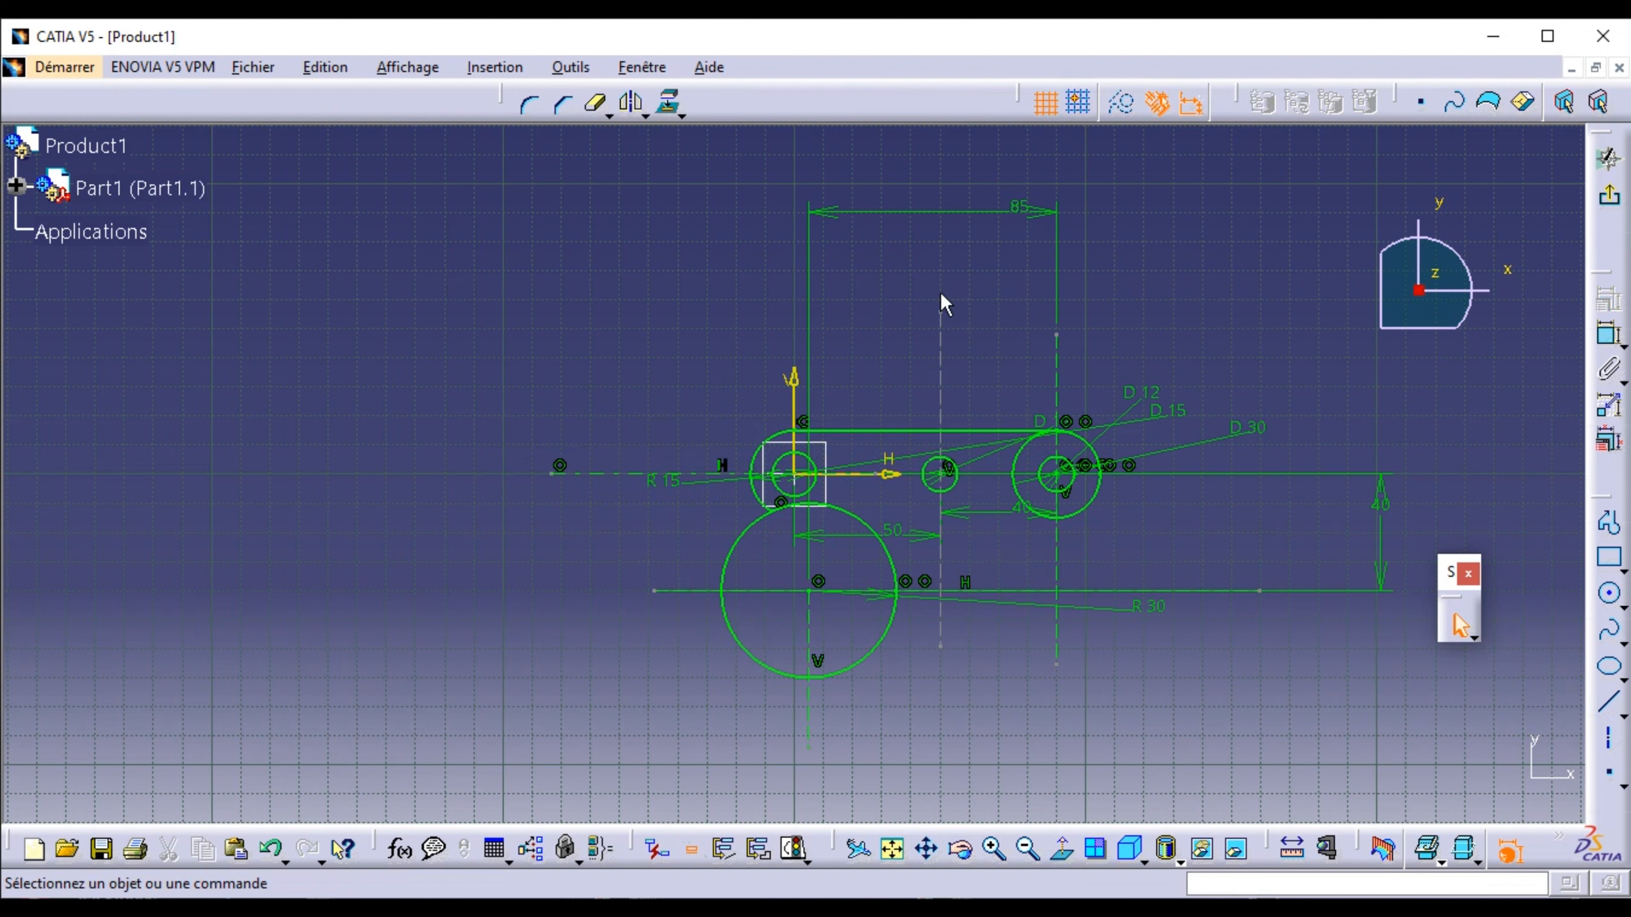
- Erase the R 15 arc below the horizontal axis, the middle circle's inner half and the inner halves of the 30 mm and rightmost 12 mm circles
{"action": "left_click", "coordinate": [596, 103]}
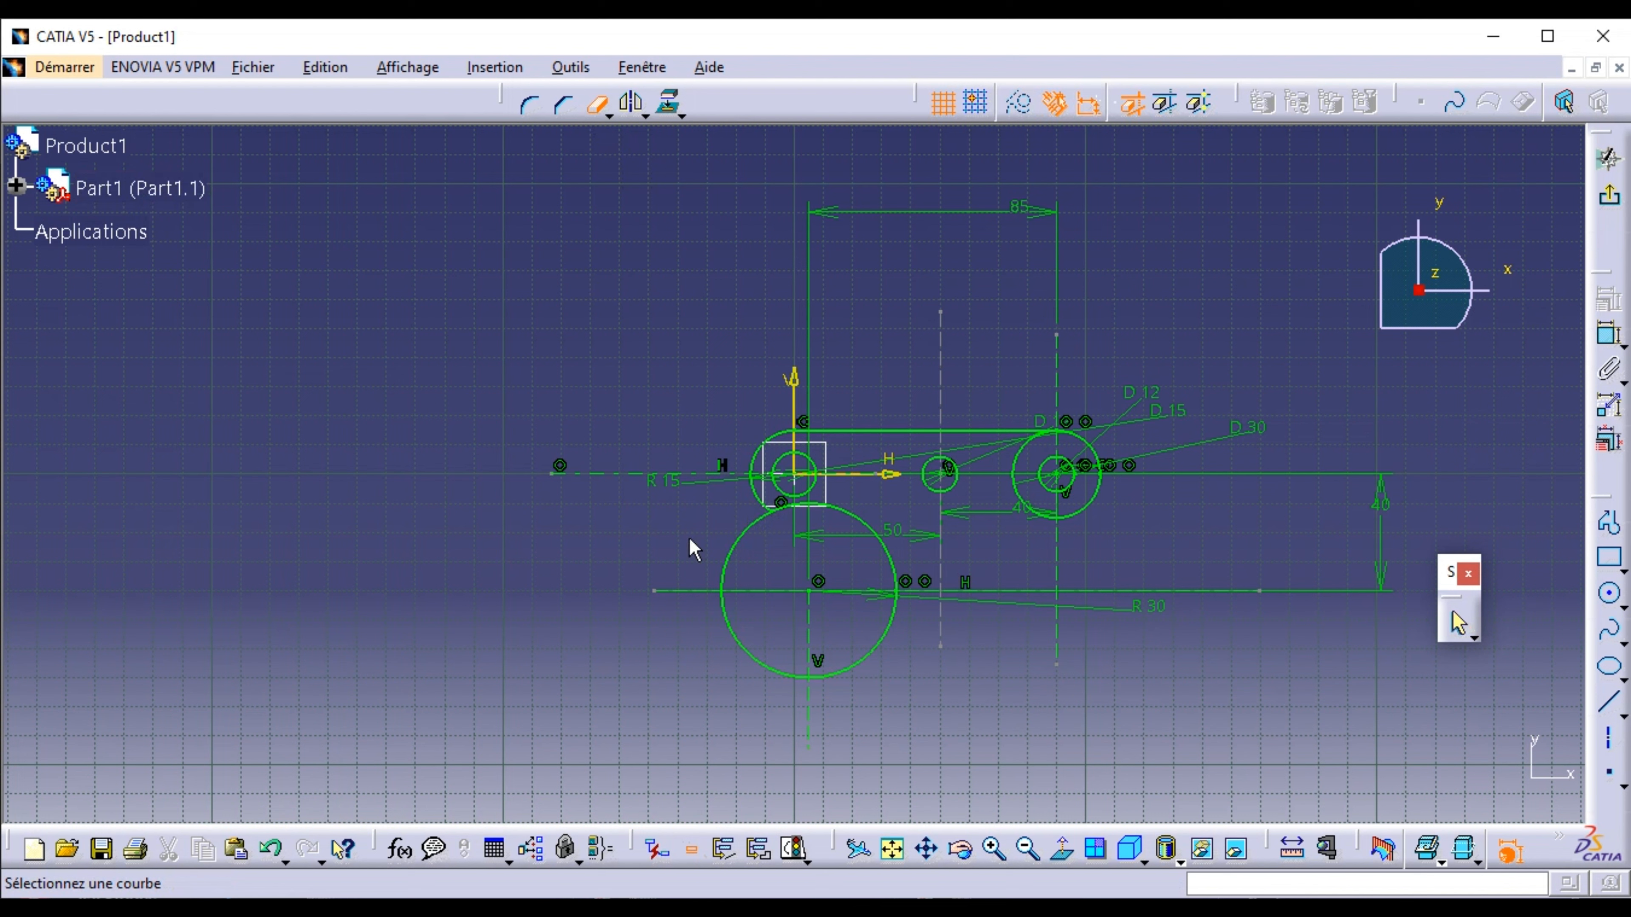
{"action": "left_click", "coordinate": [761, 499]}
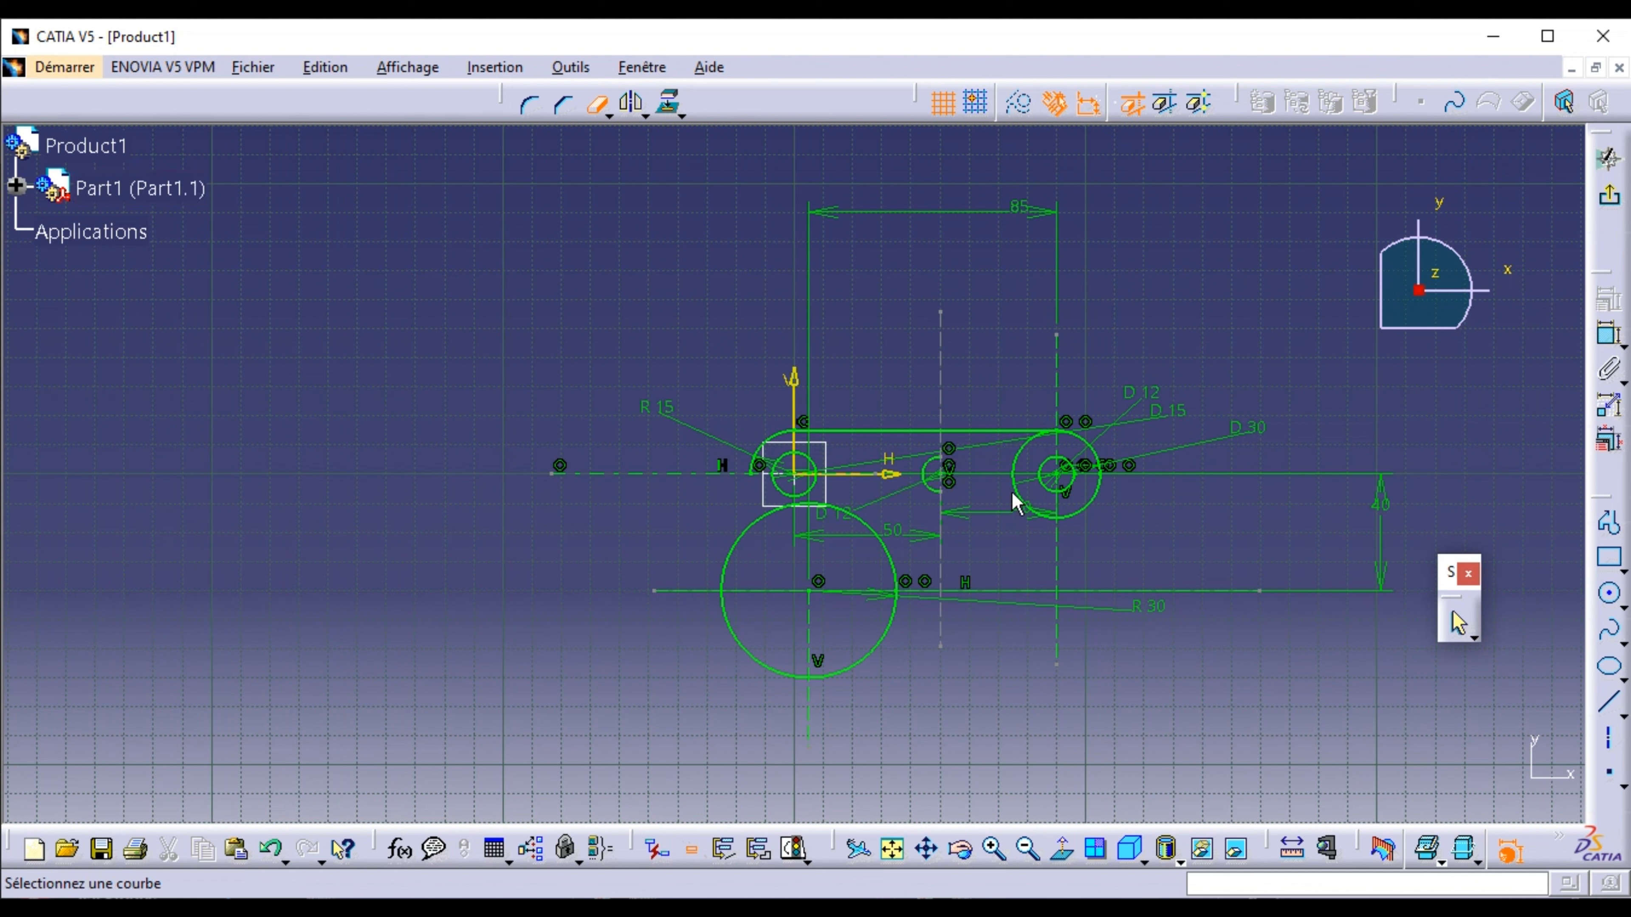
{"action": "left_click", "coordinate": [1025, 467]}
{"action": "left_click", "coordinate": [1047, 468]}
- Draw two horizontal lines joining the upper and lower ends of the two 12 mm diameter arcs to close the slot
{"action": "left_click", "coordinate": [1609, 702]}
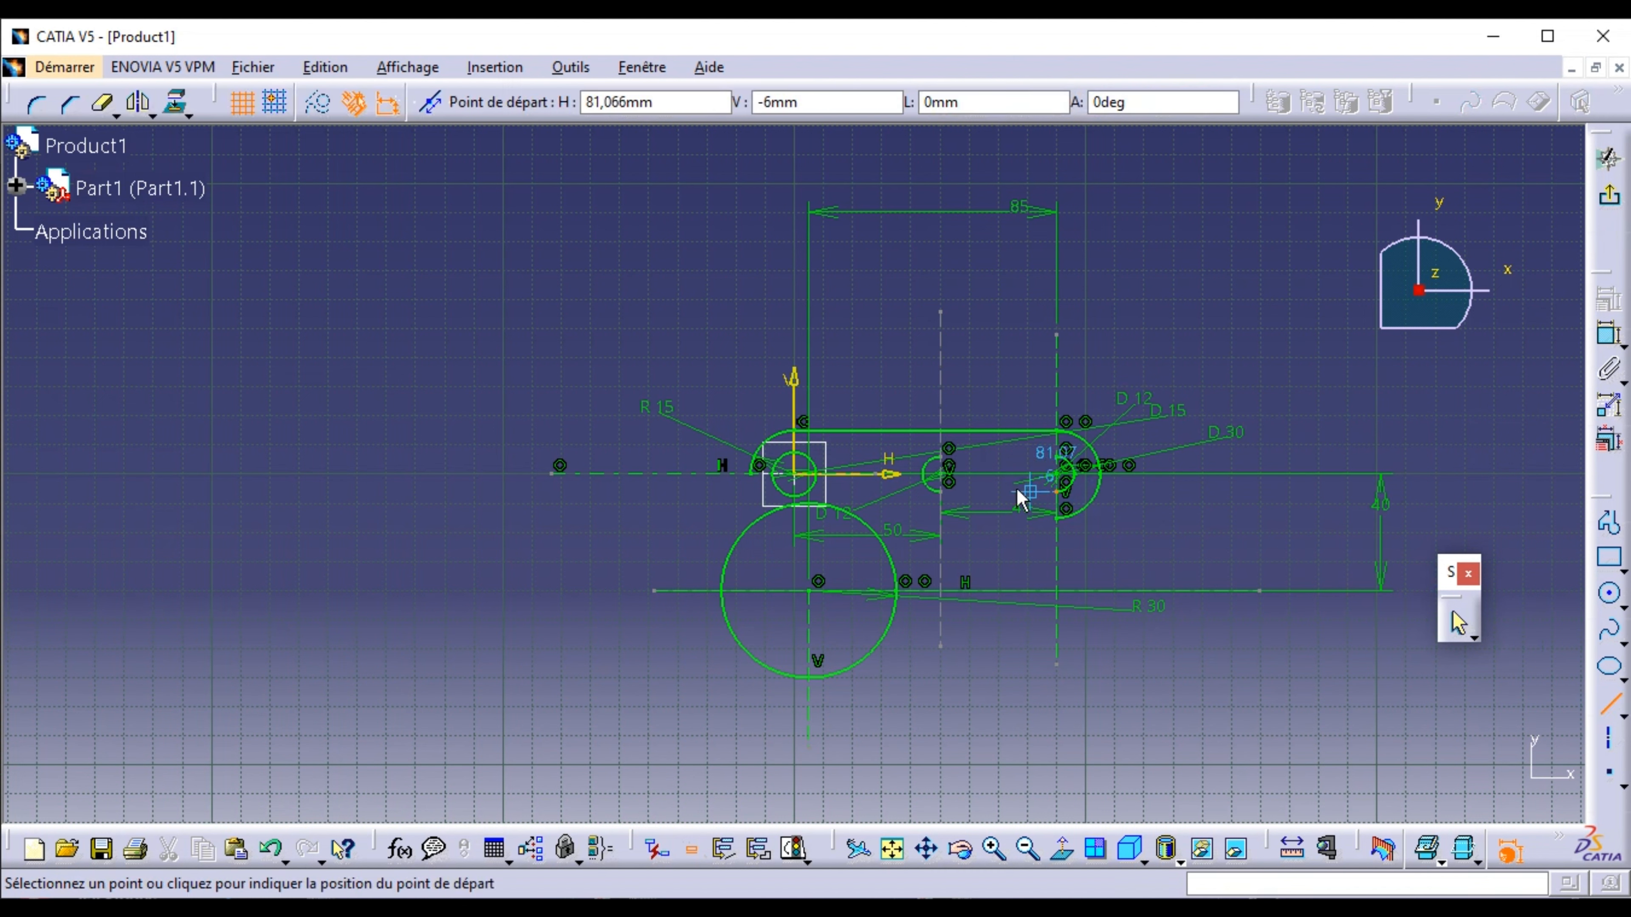
{"action": "left_click", "coordinate": [943, 459]}
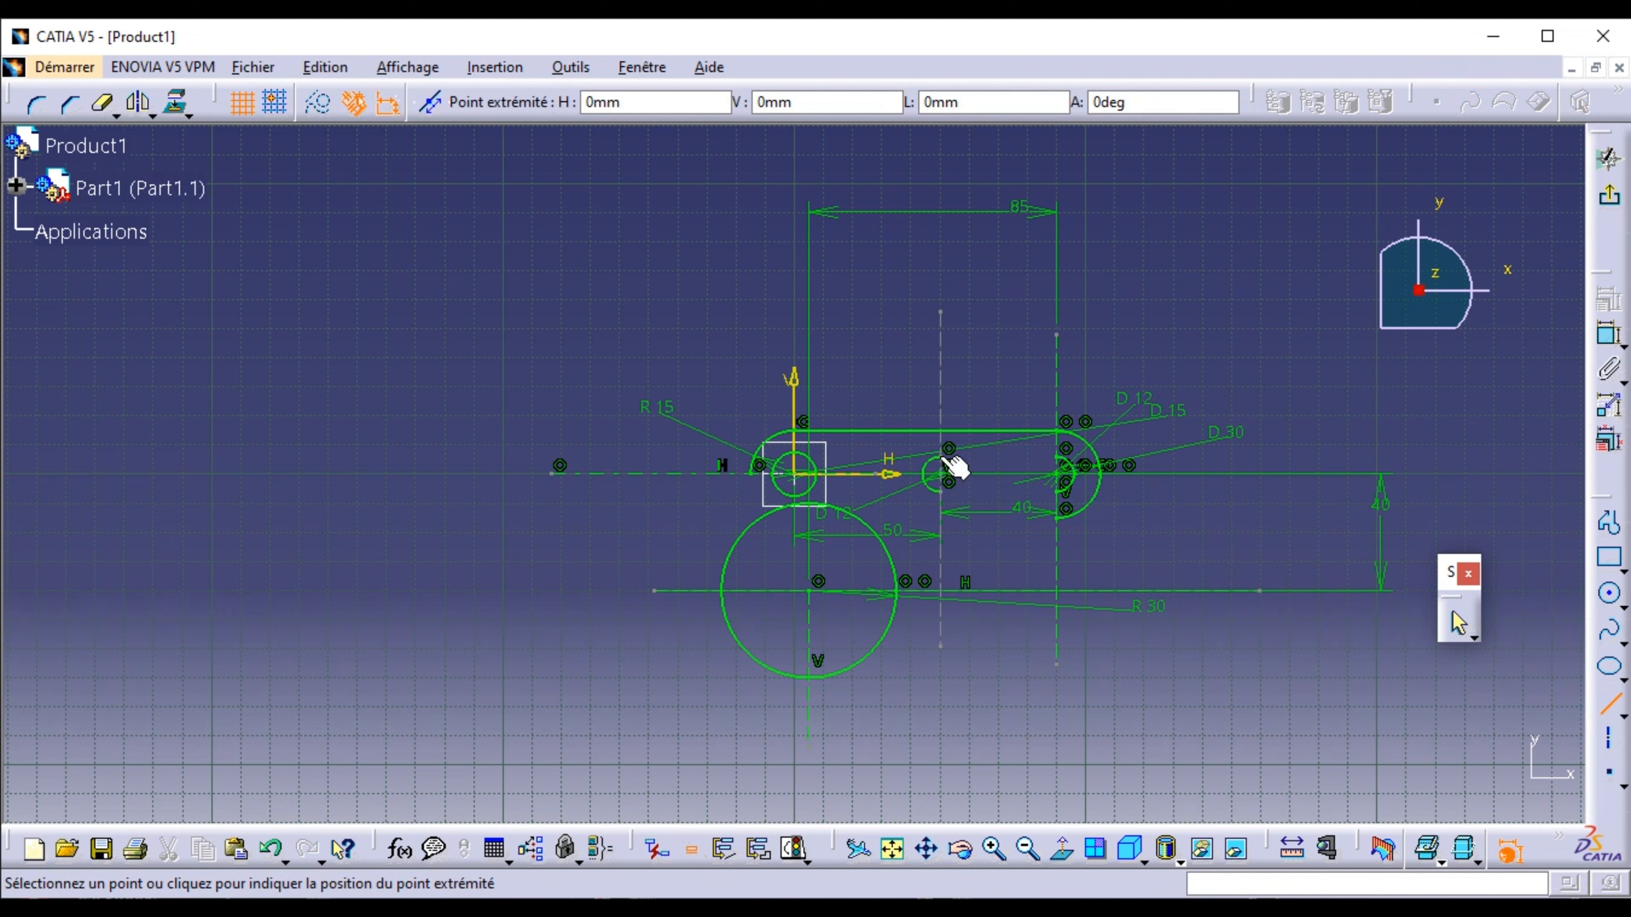
{"action": "left_click", "coordinate": [1072, 459]}
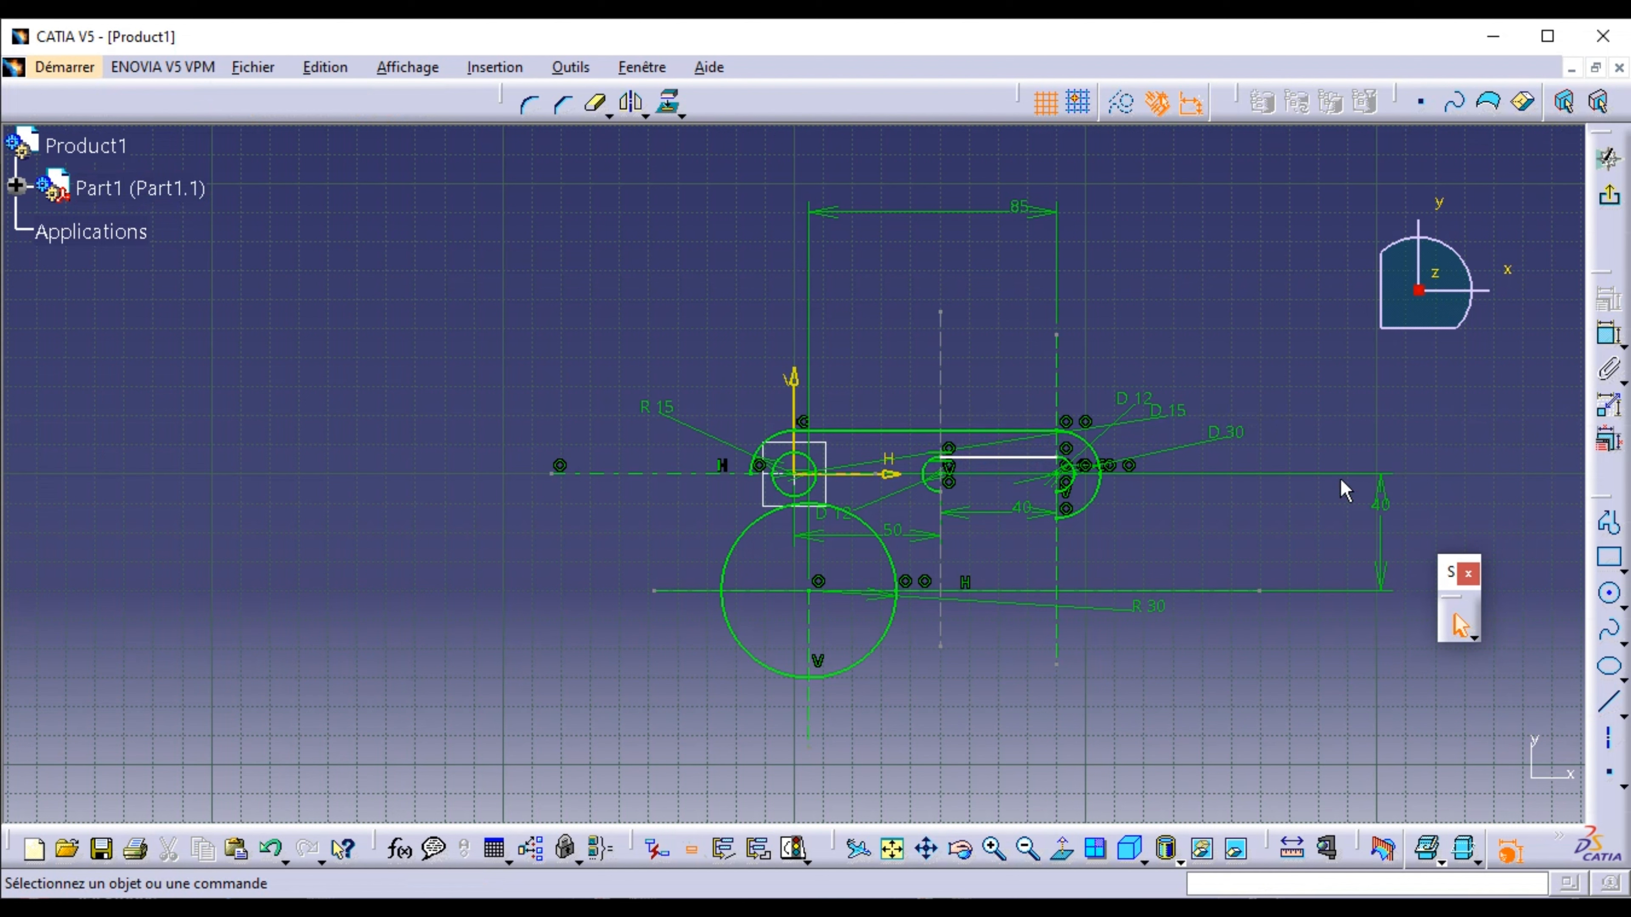
{"action": "left_click", "coordinate": [1609, 706]}
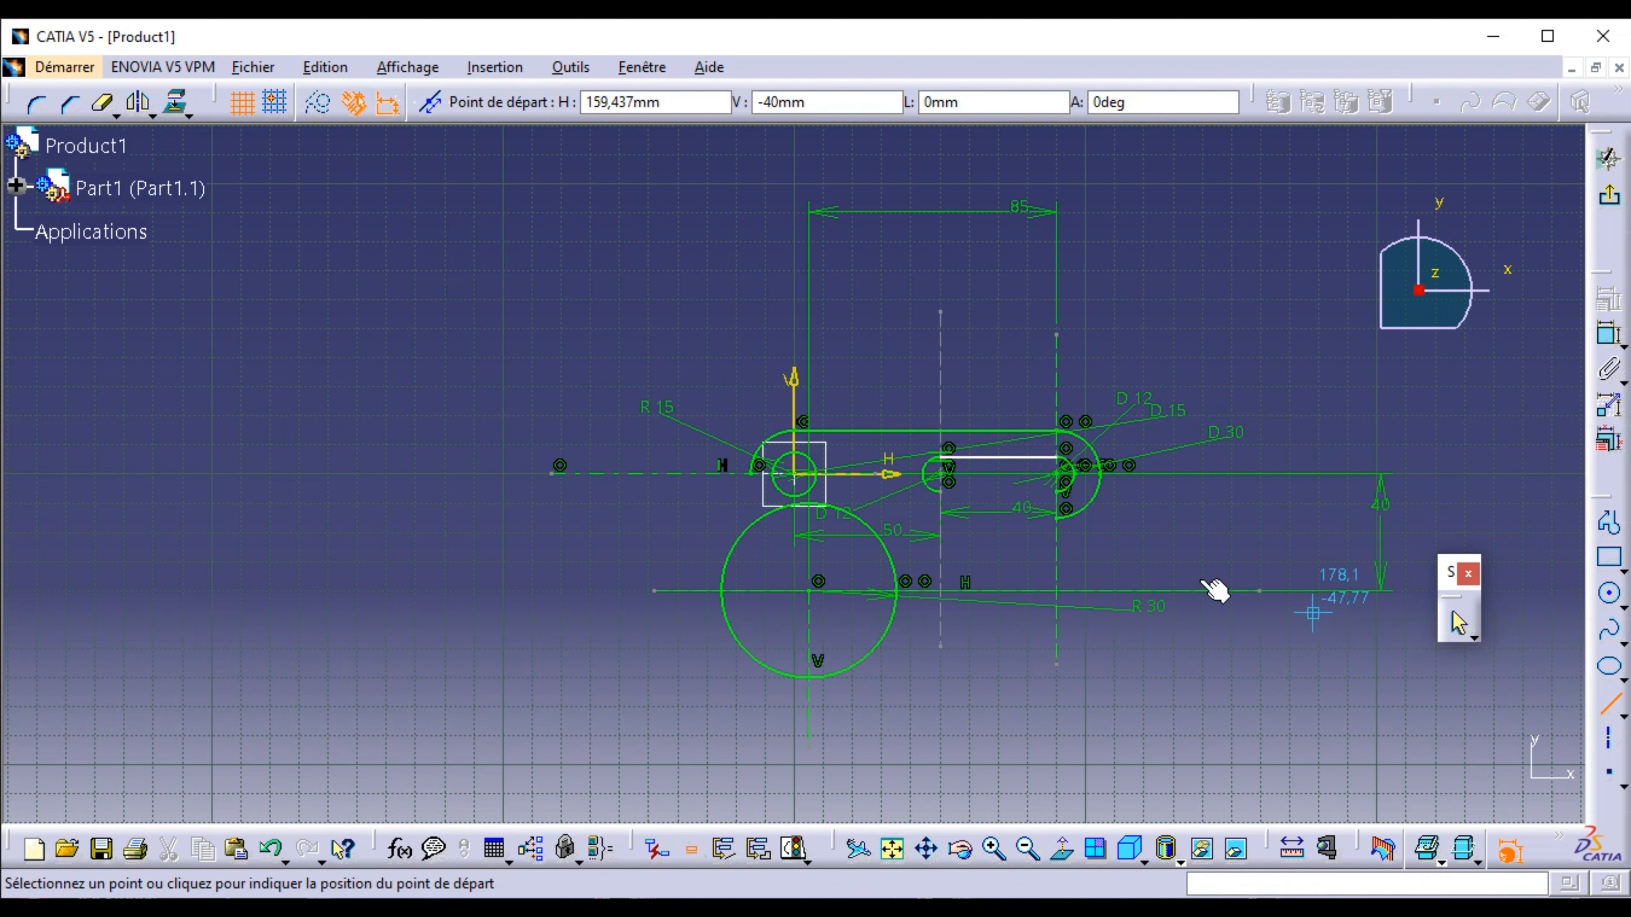
{"action": "left_click", "coordinate": [945, 494]}
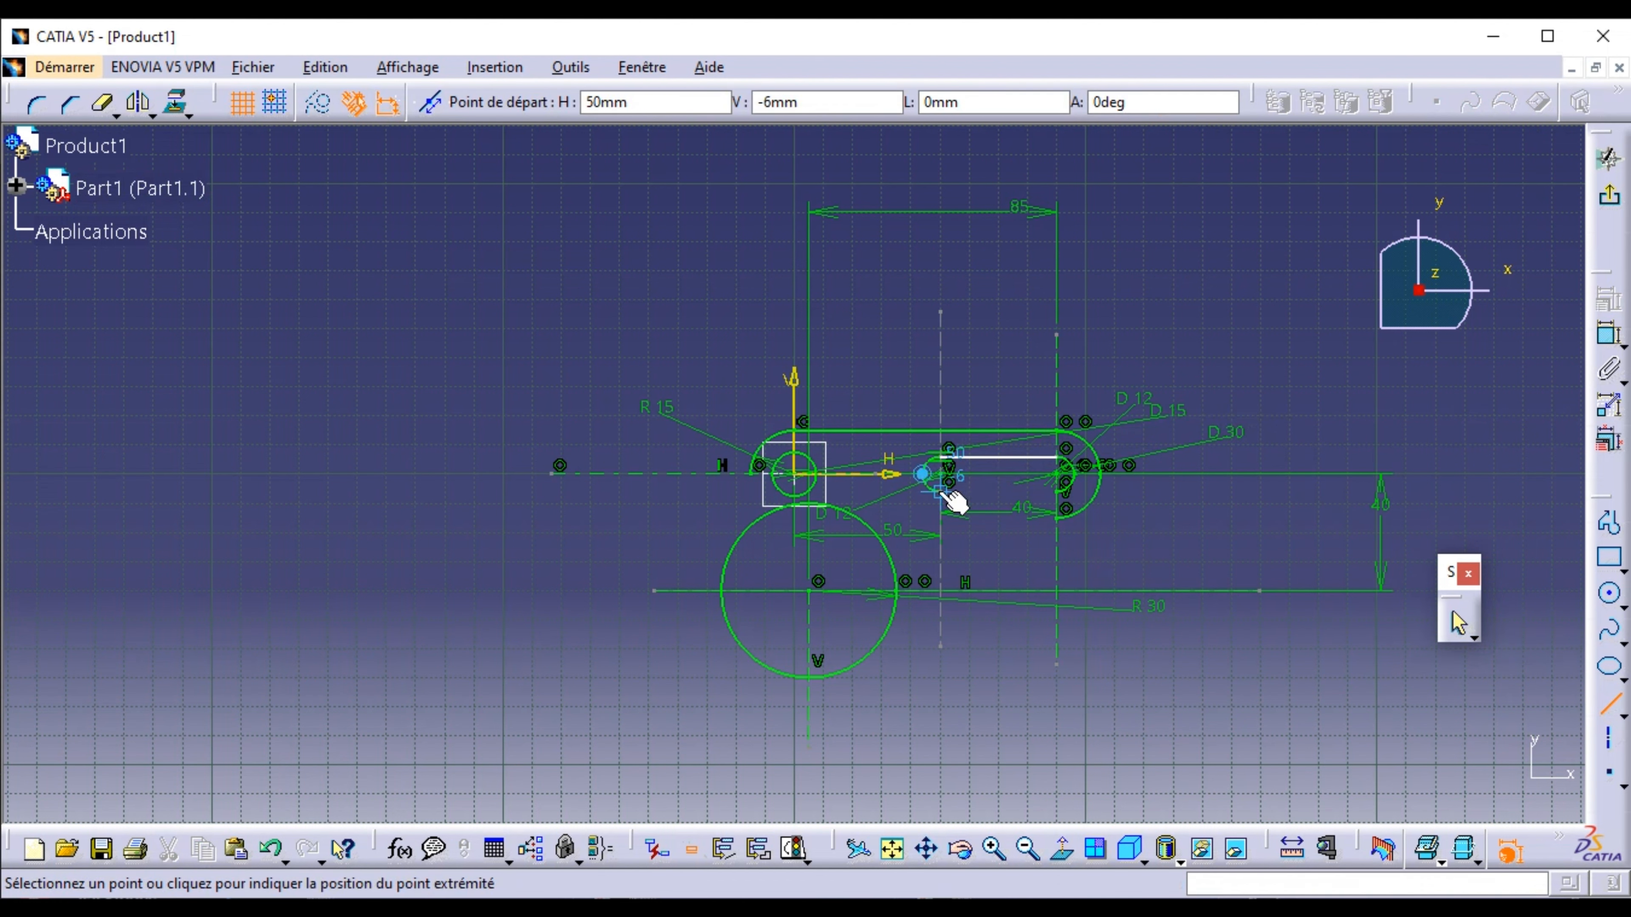
{"action": "left_click", "coordinate": [1058, 492]}
{"action": "left_click", "coordinate": [1185, 691]}
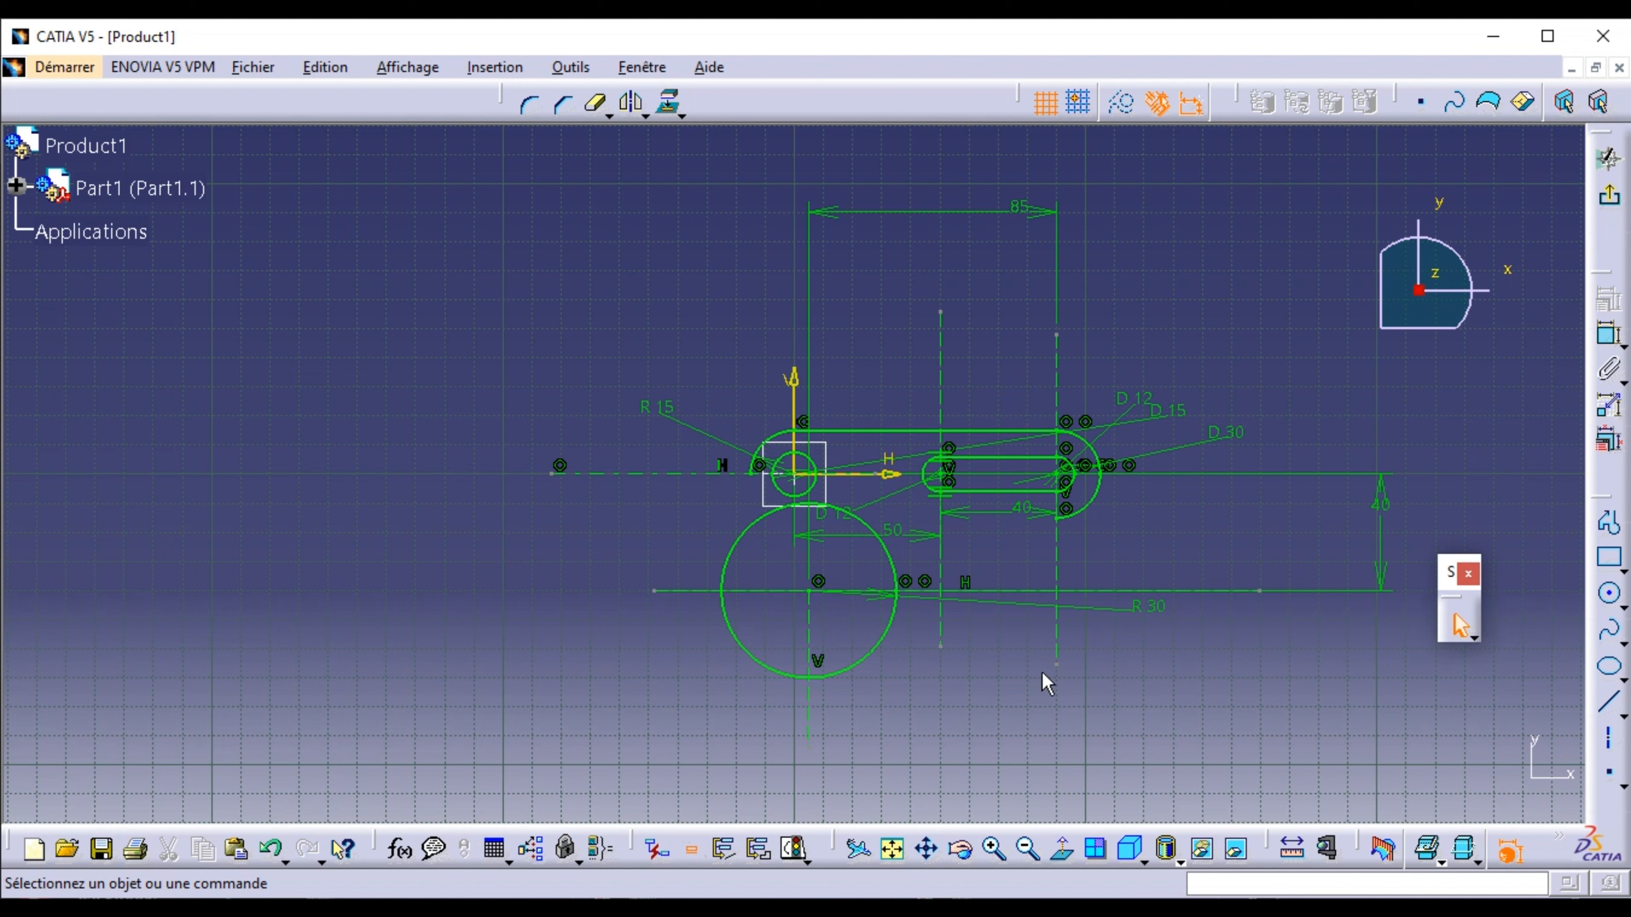
- Erase the half of the 30 mm radius circle that lies above its horizontal axis
{"action": "left_click", "coordinate": [597, 104]}
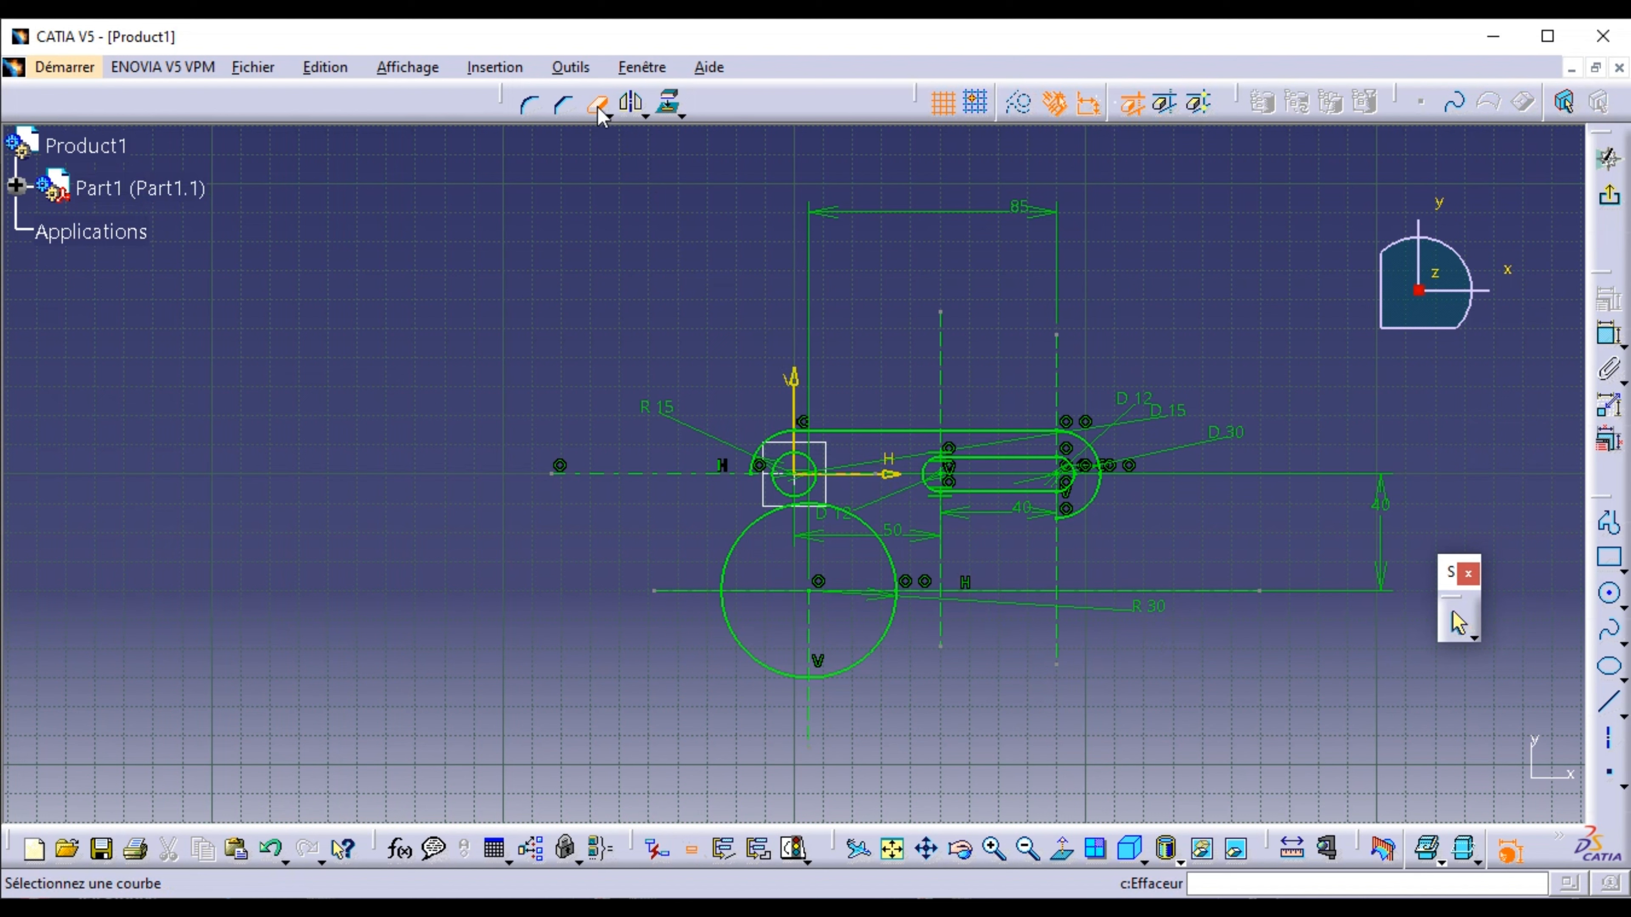
{"action": "left_click", "coordinate": [764, 516]}
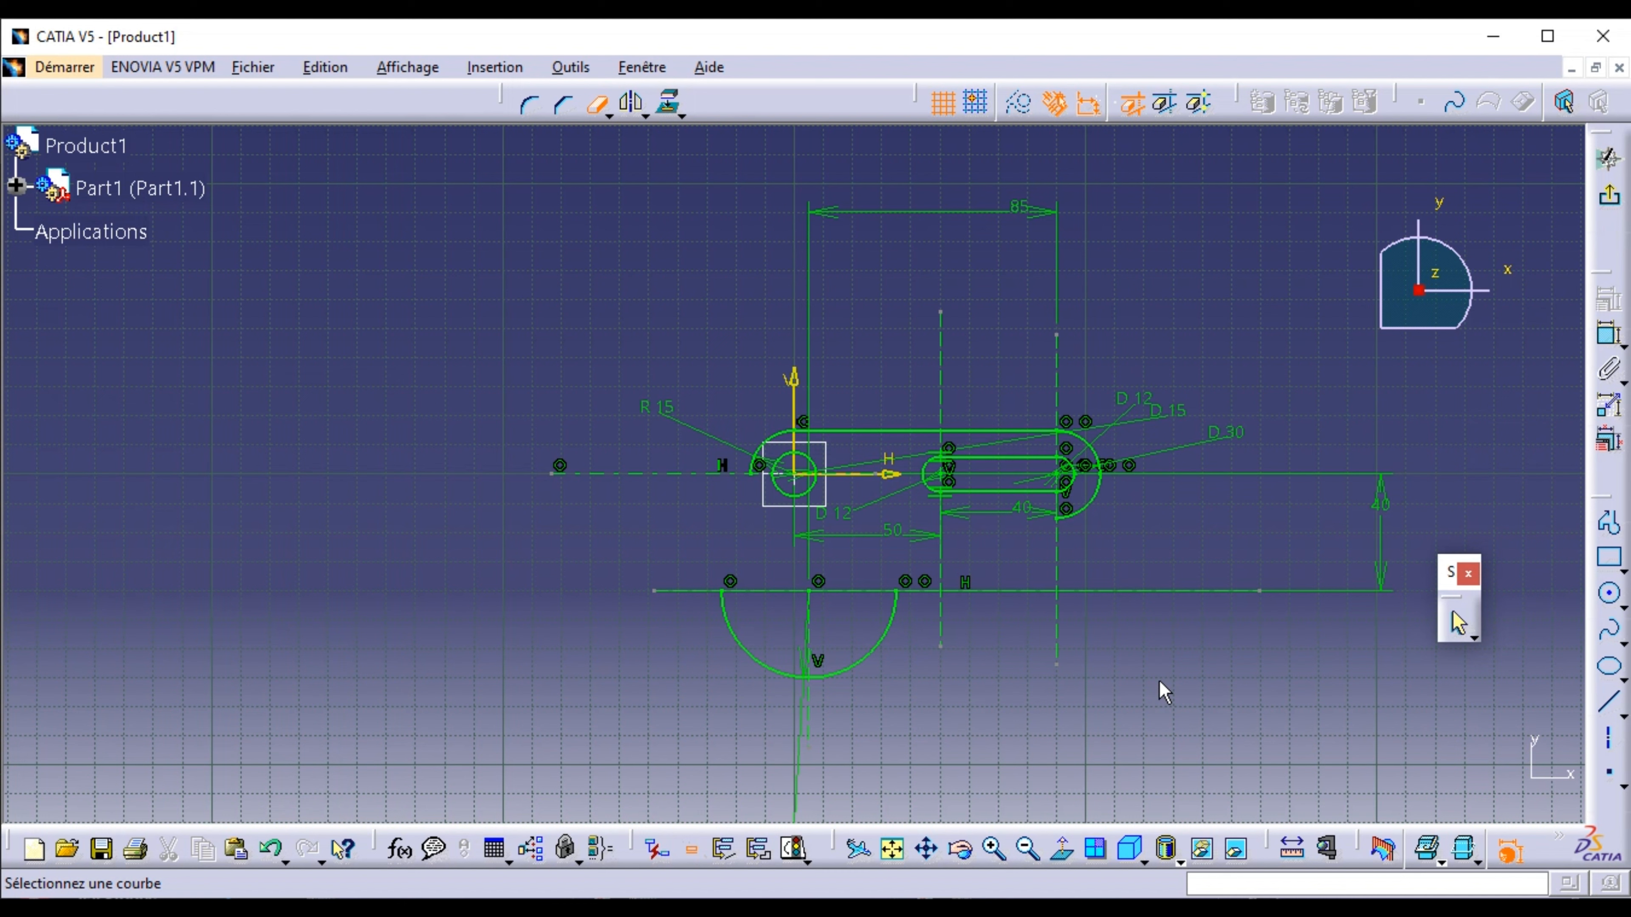
{"action": "left_click", "coordinate": [597, 105]}
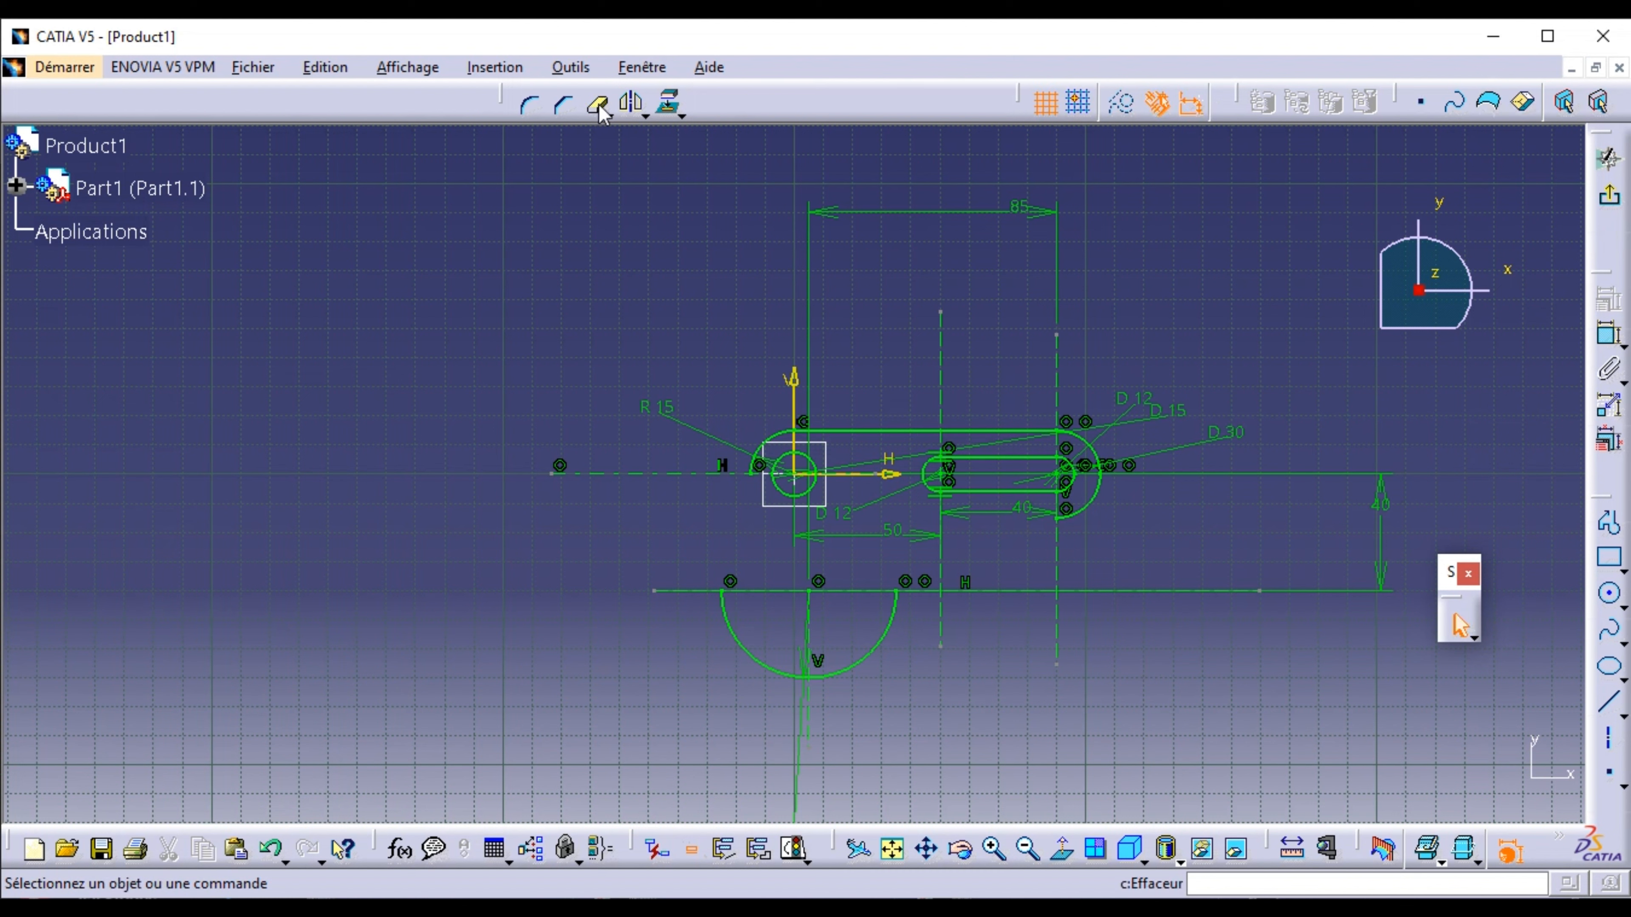
- Draw a slanted line from the lower end of the R 15 arc to the outer left end of the large lower arc
{"action": "left_click", "coordinate": [1608, 712]}
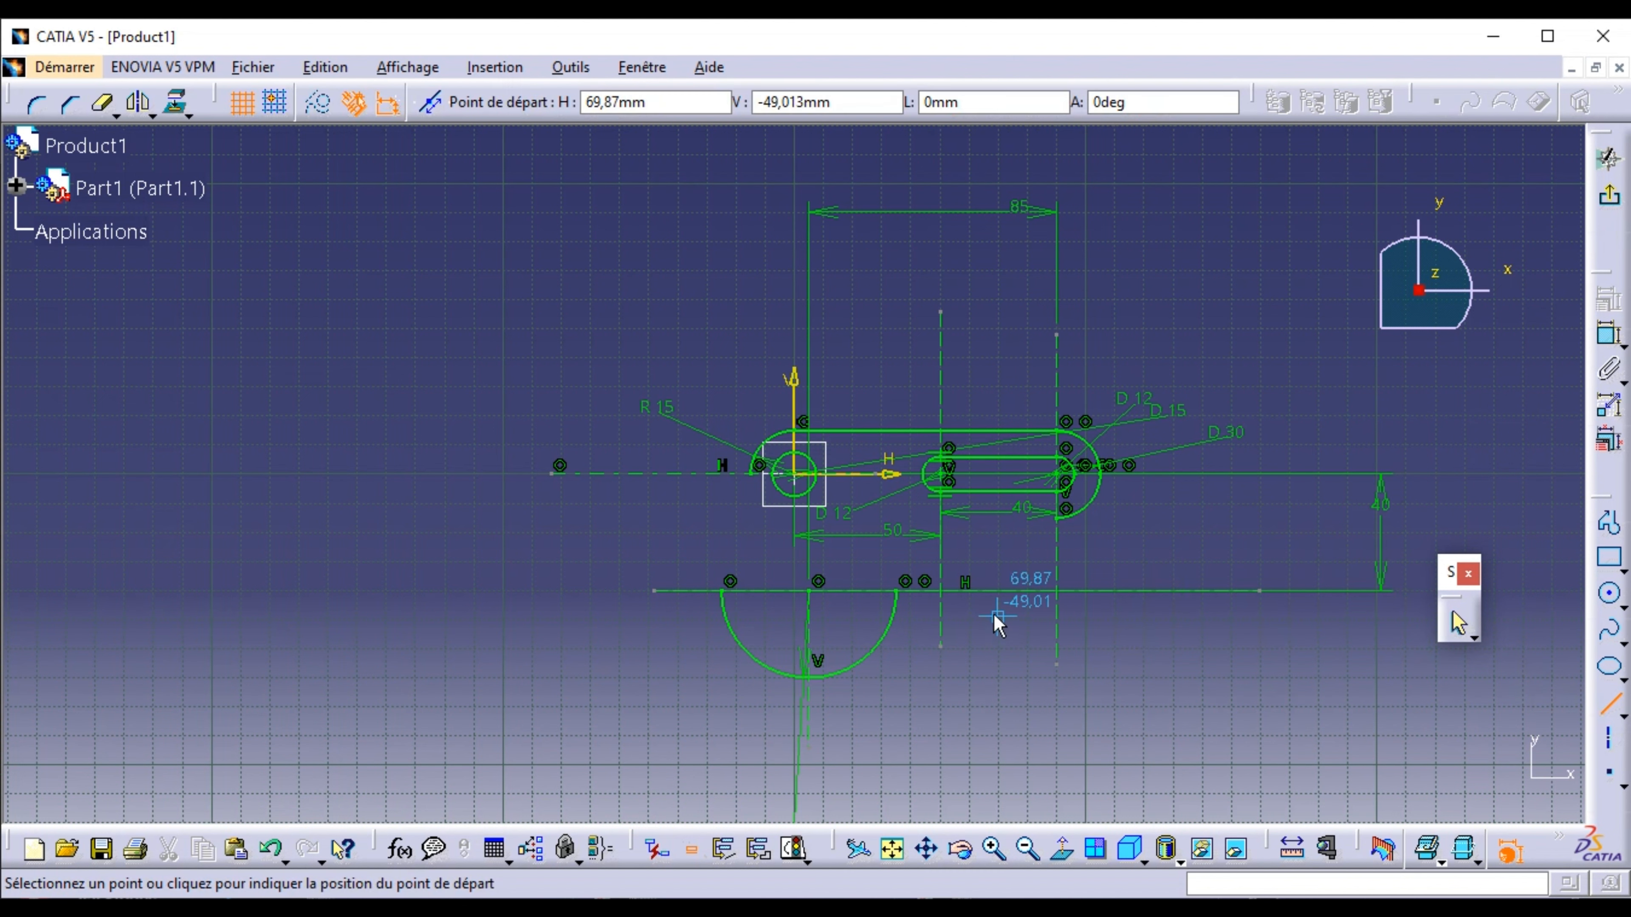
{"action": "left_click", "coordinate": [751, 476]}
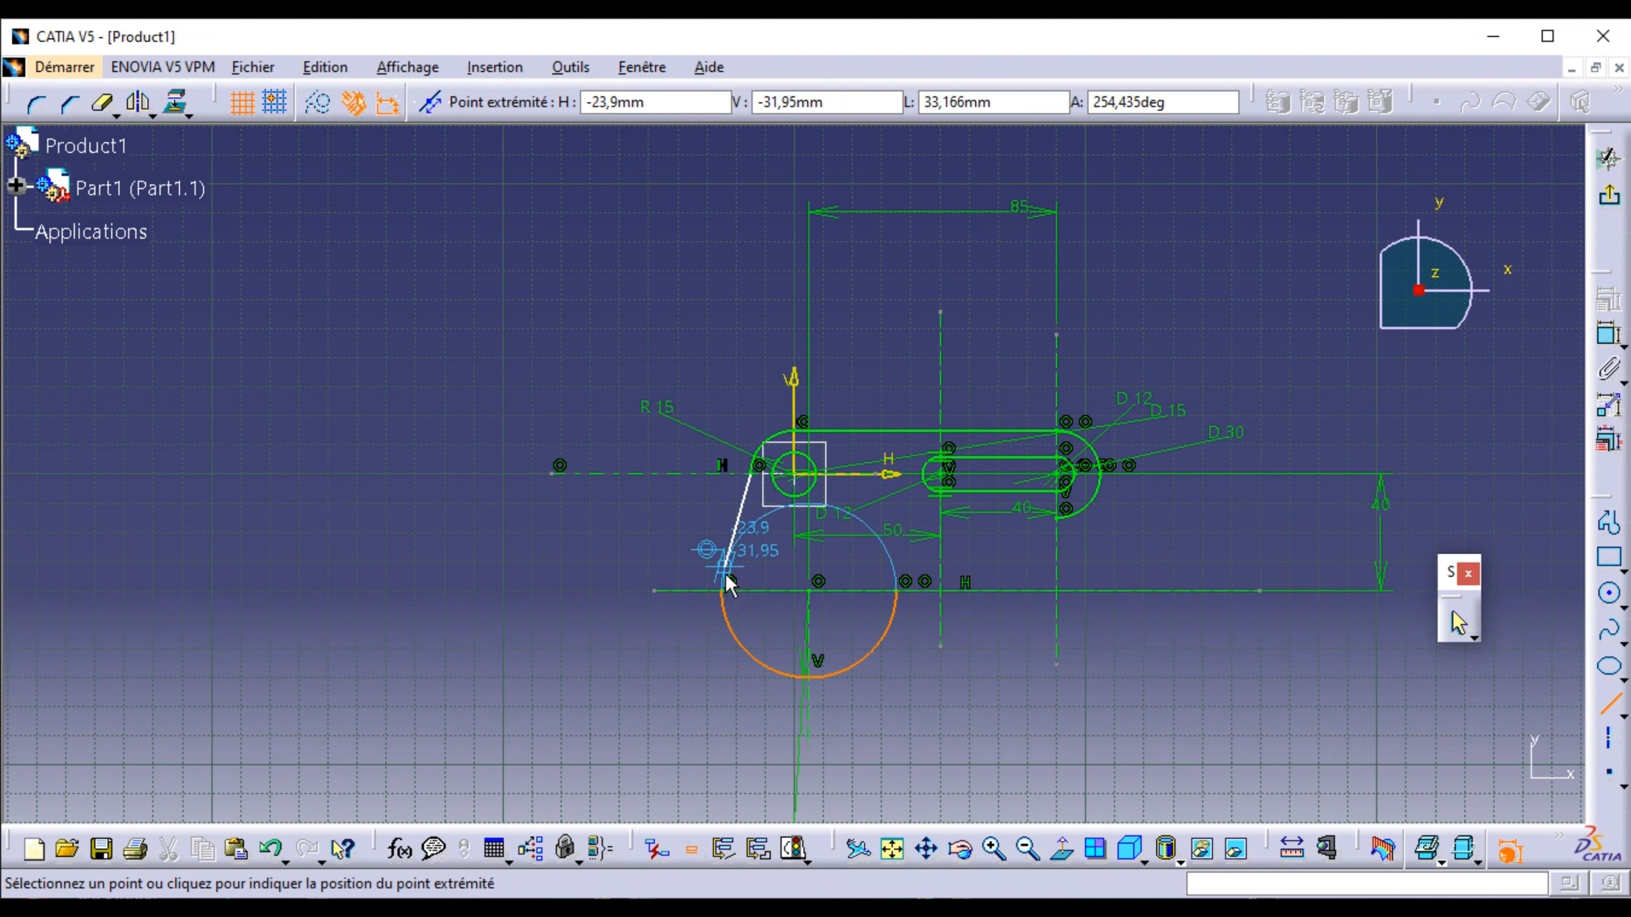
{"action": "left_click", "coordinate": [722, 590]}
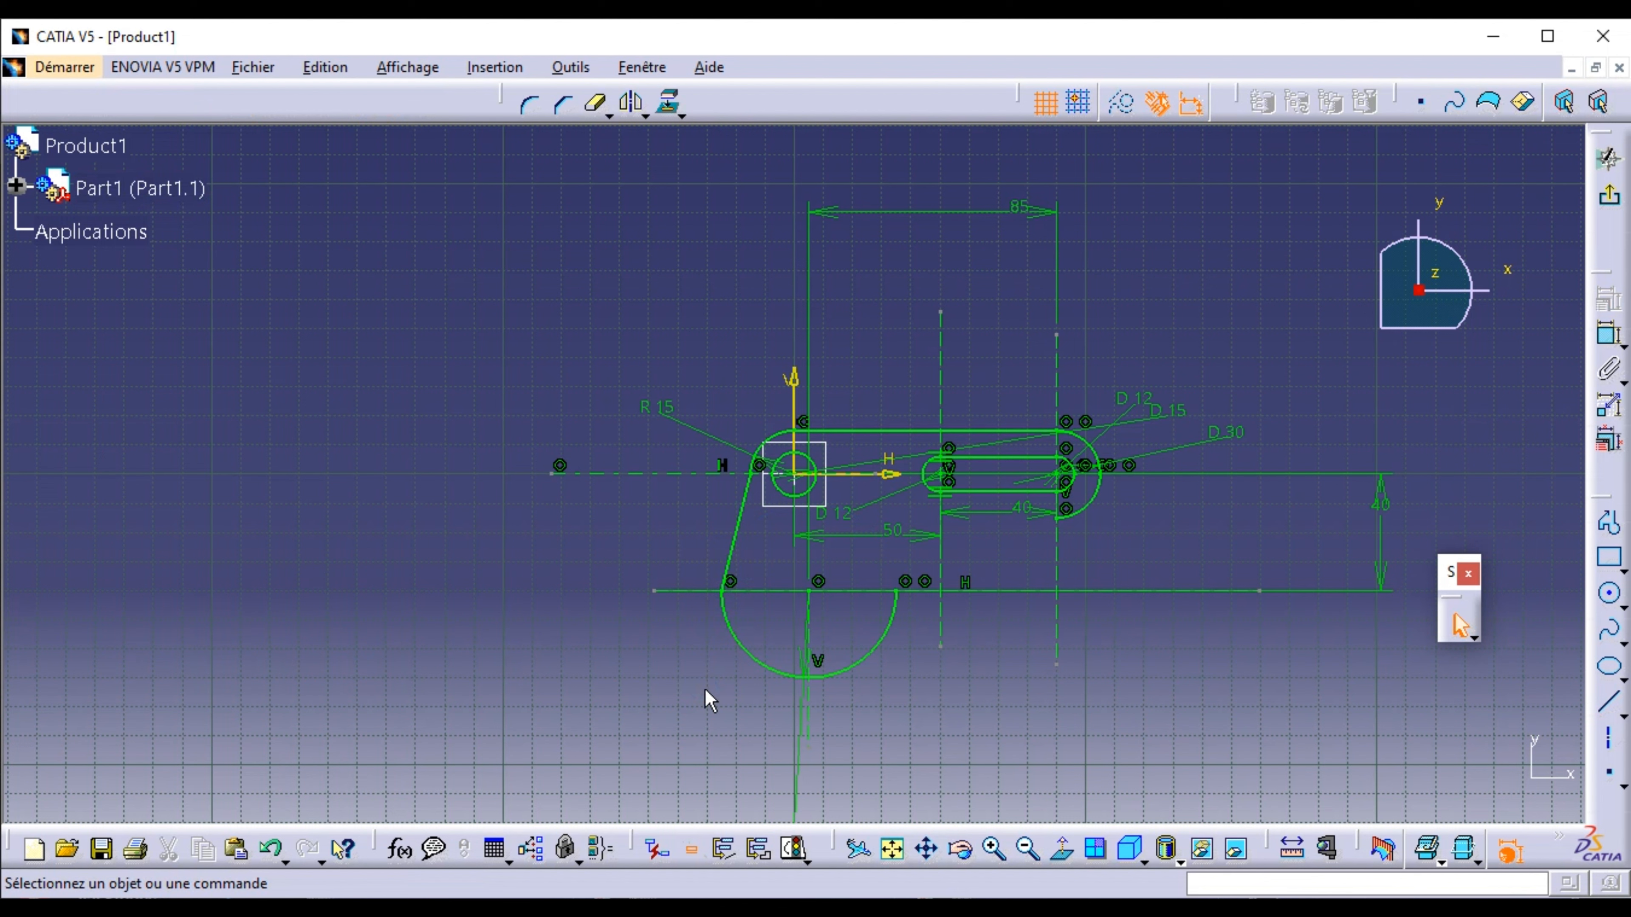
- Draw a circle with a radius of about 41 mm below the slot, to the right of the lower arc
{"action": "left_click", "coordinate": [1612, 598]}
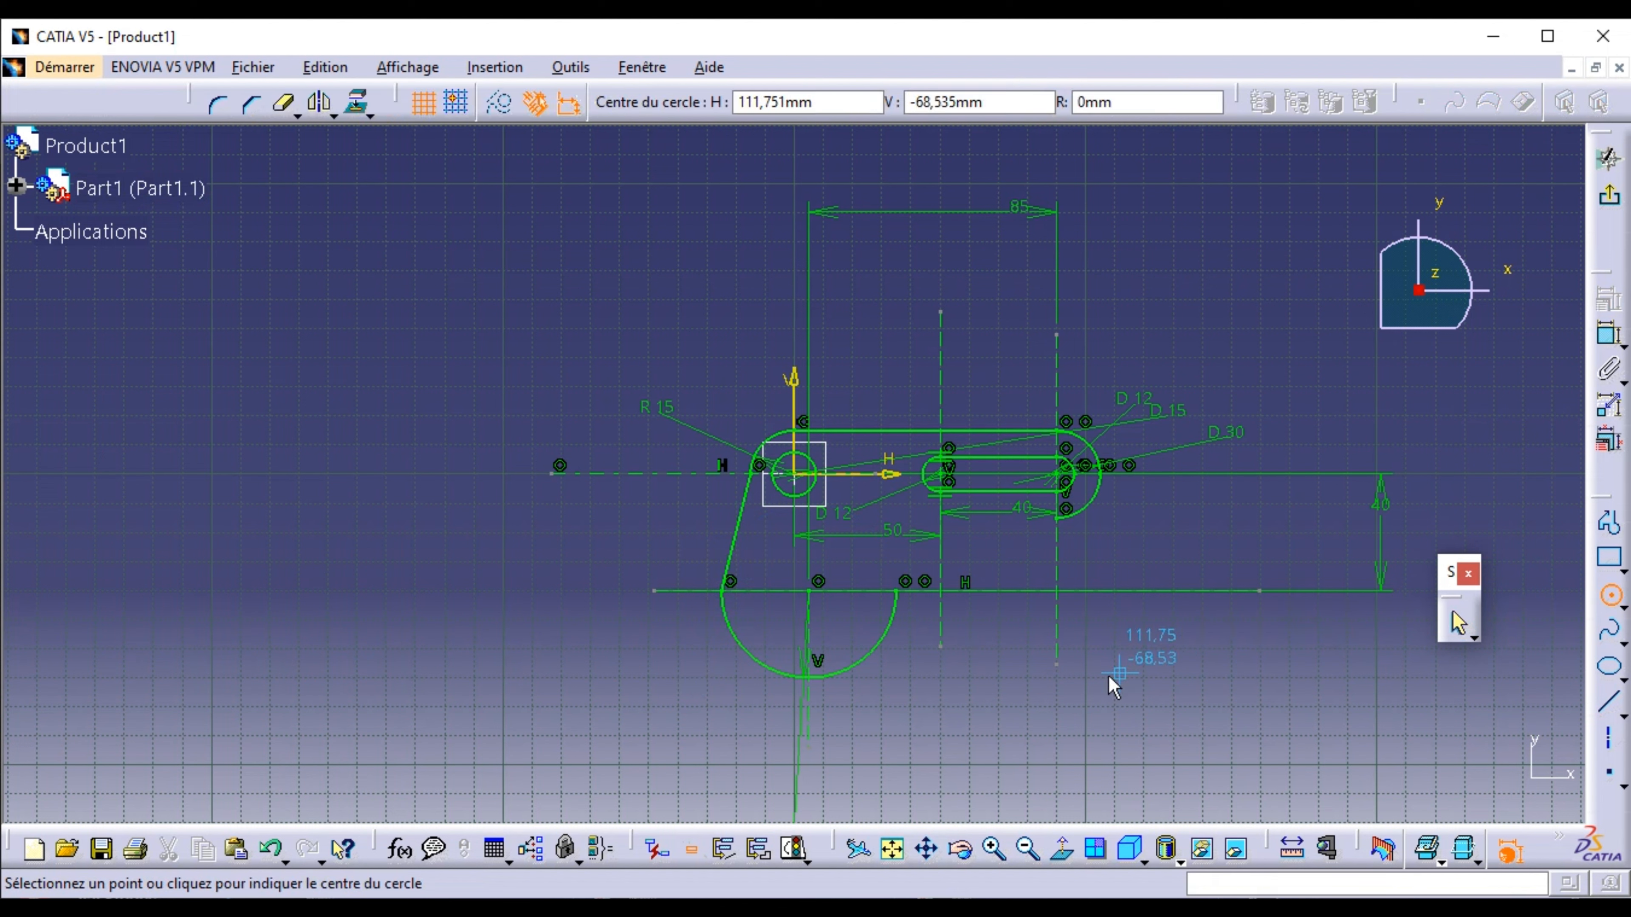
{"action": "left_click", "coordinate": [1028, 667]}
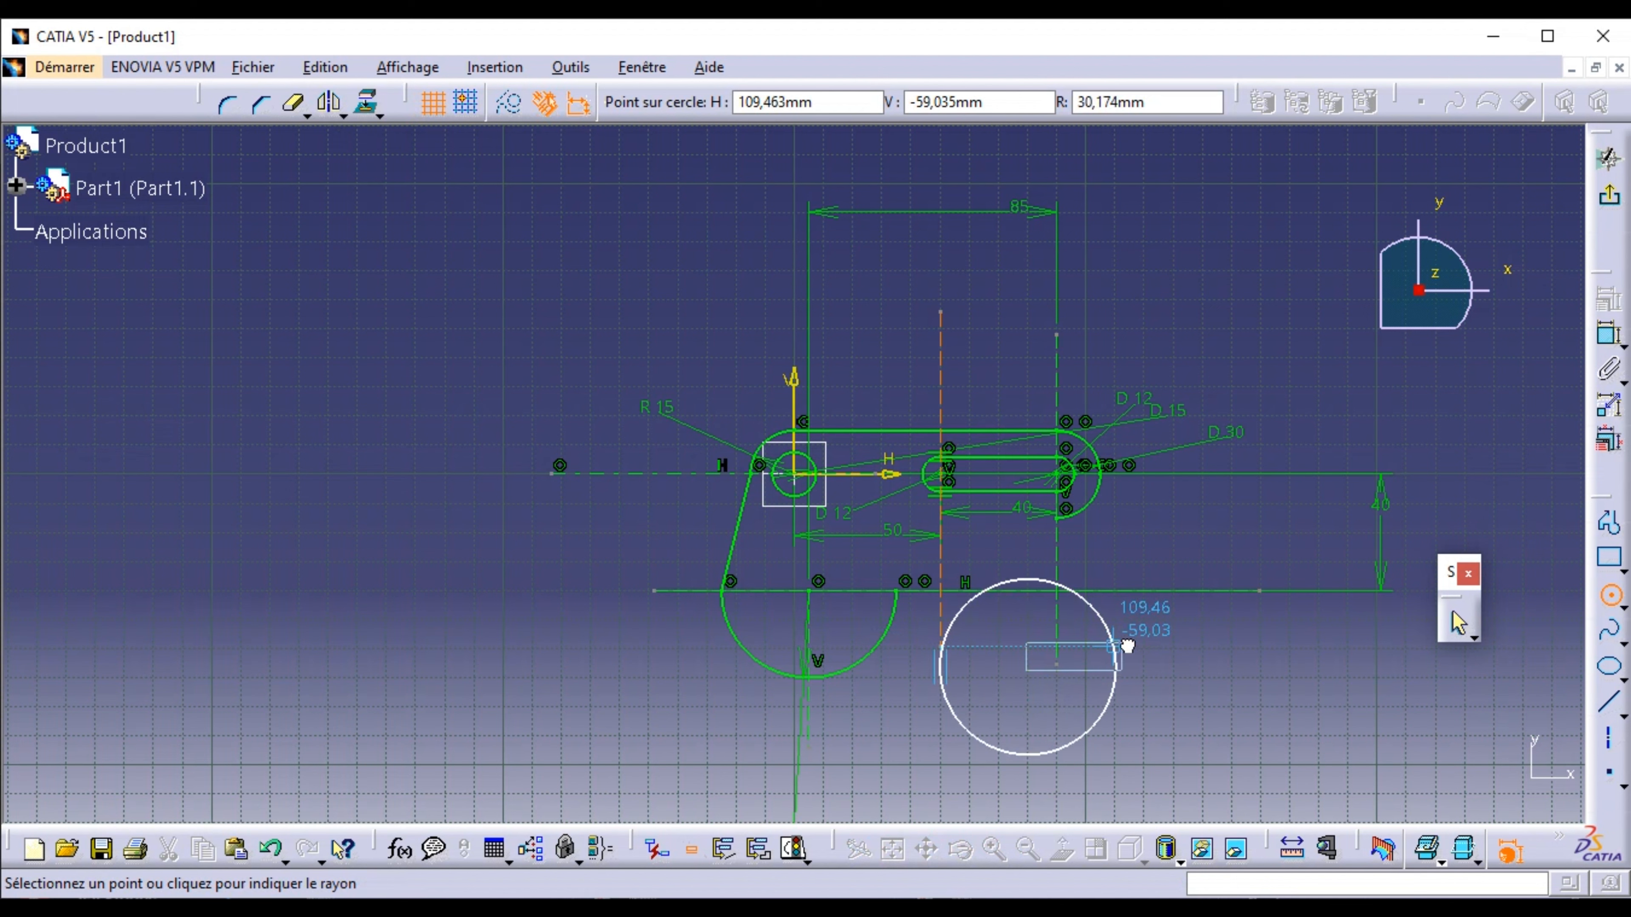
{"action": "left_click", "coordinate": [1145, 643]}
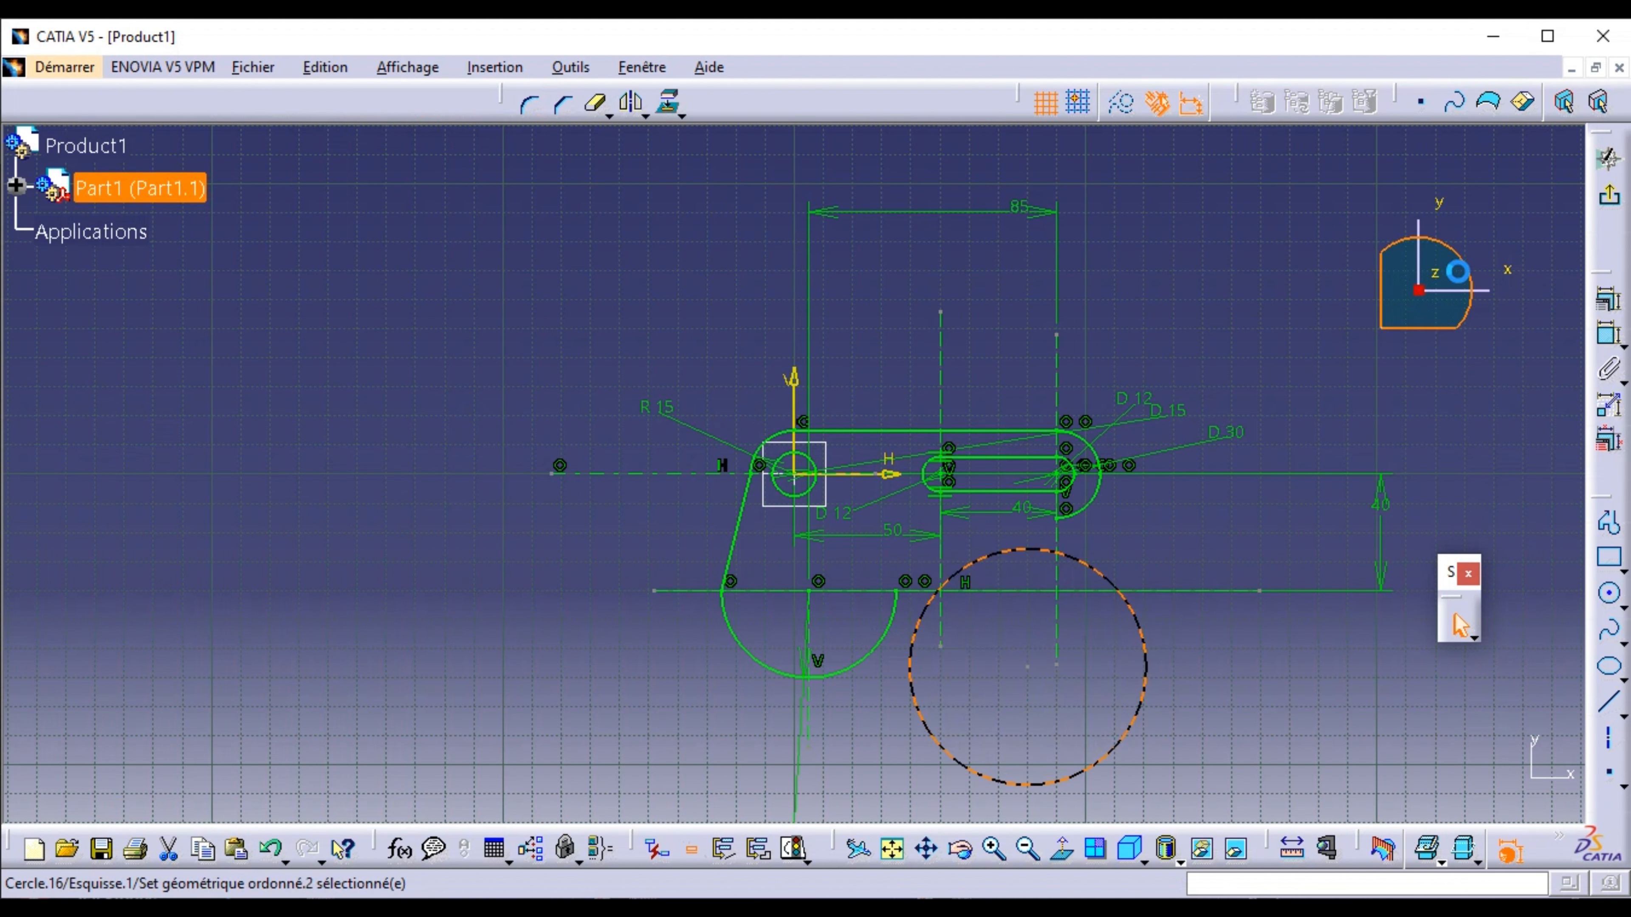
- Constrain the circle below the slot to a radius of 50 mm
{"action": "left_click", "coordinate": [1609, 334]}
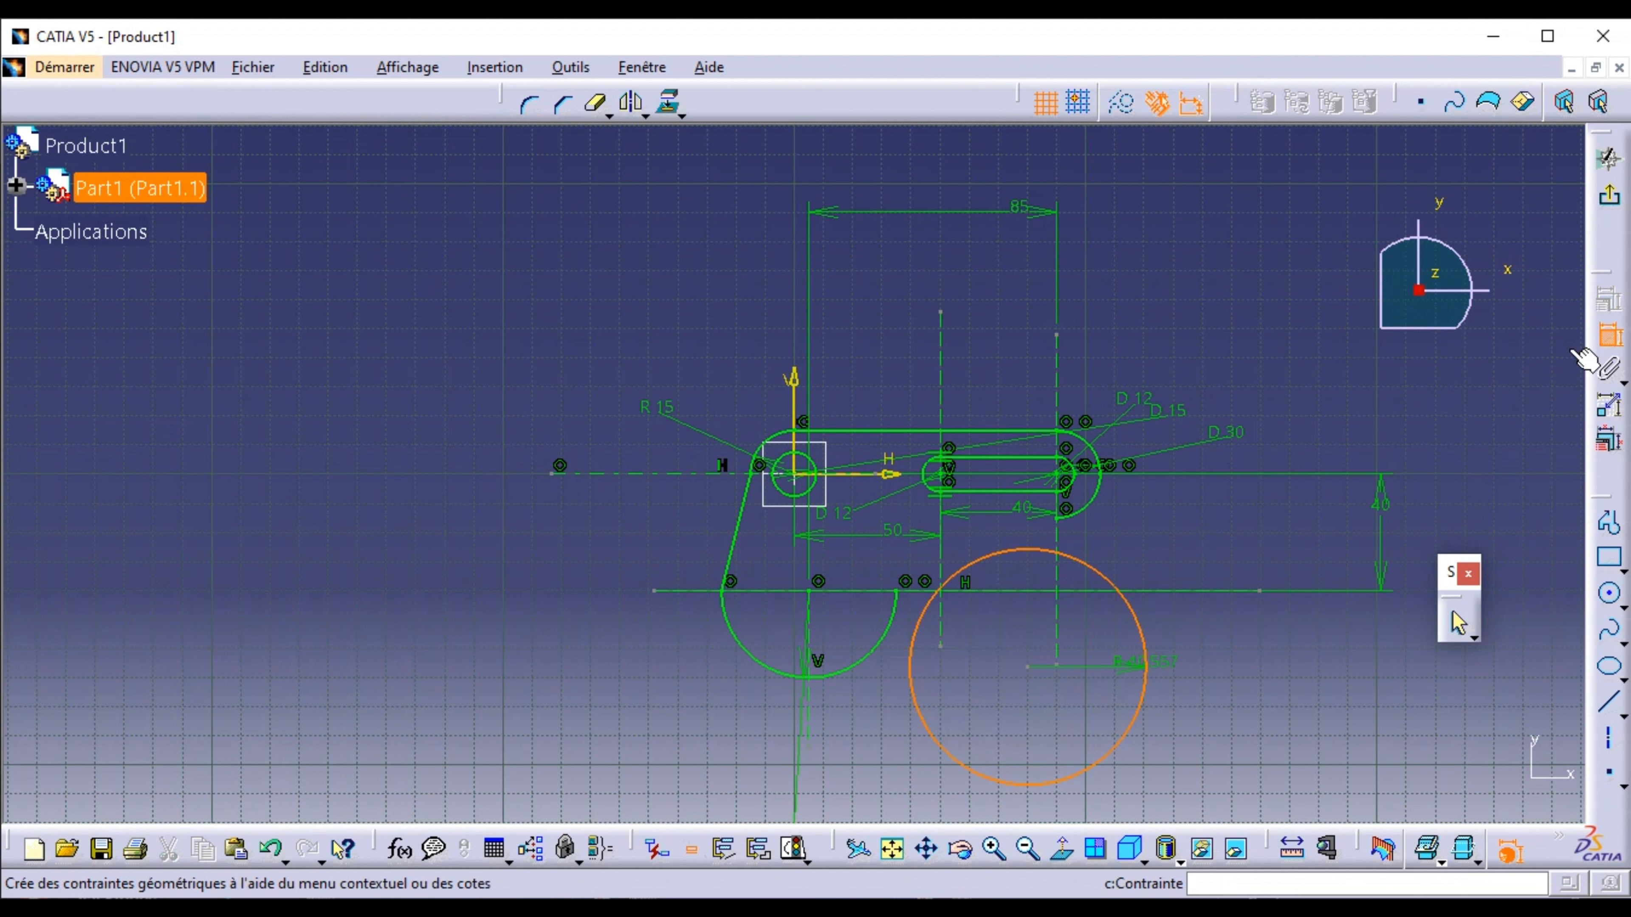
{"action": "left_click", "coordinate": [1329, 524]}
{"action": "double_click", "coordinate": [1314, 511]}
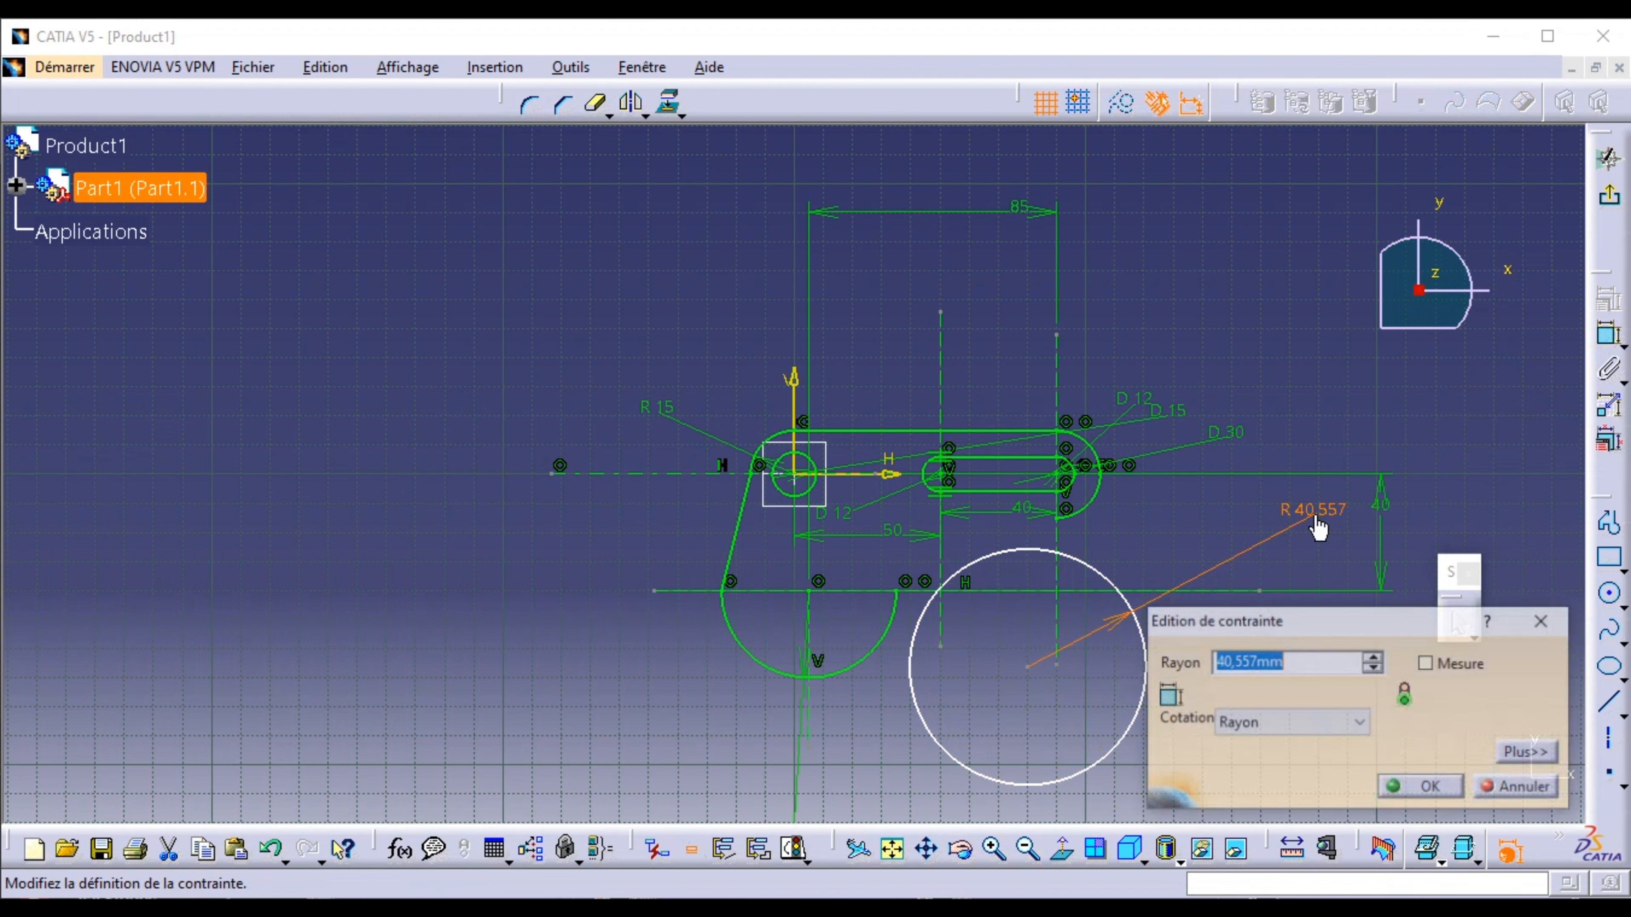
{"action": "type", "text": "50"}
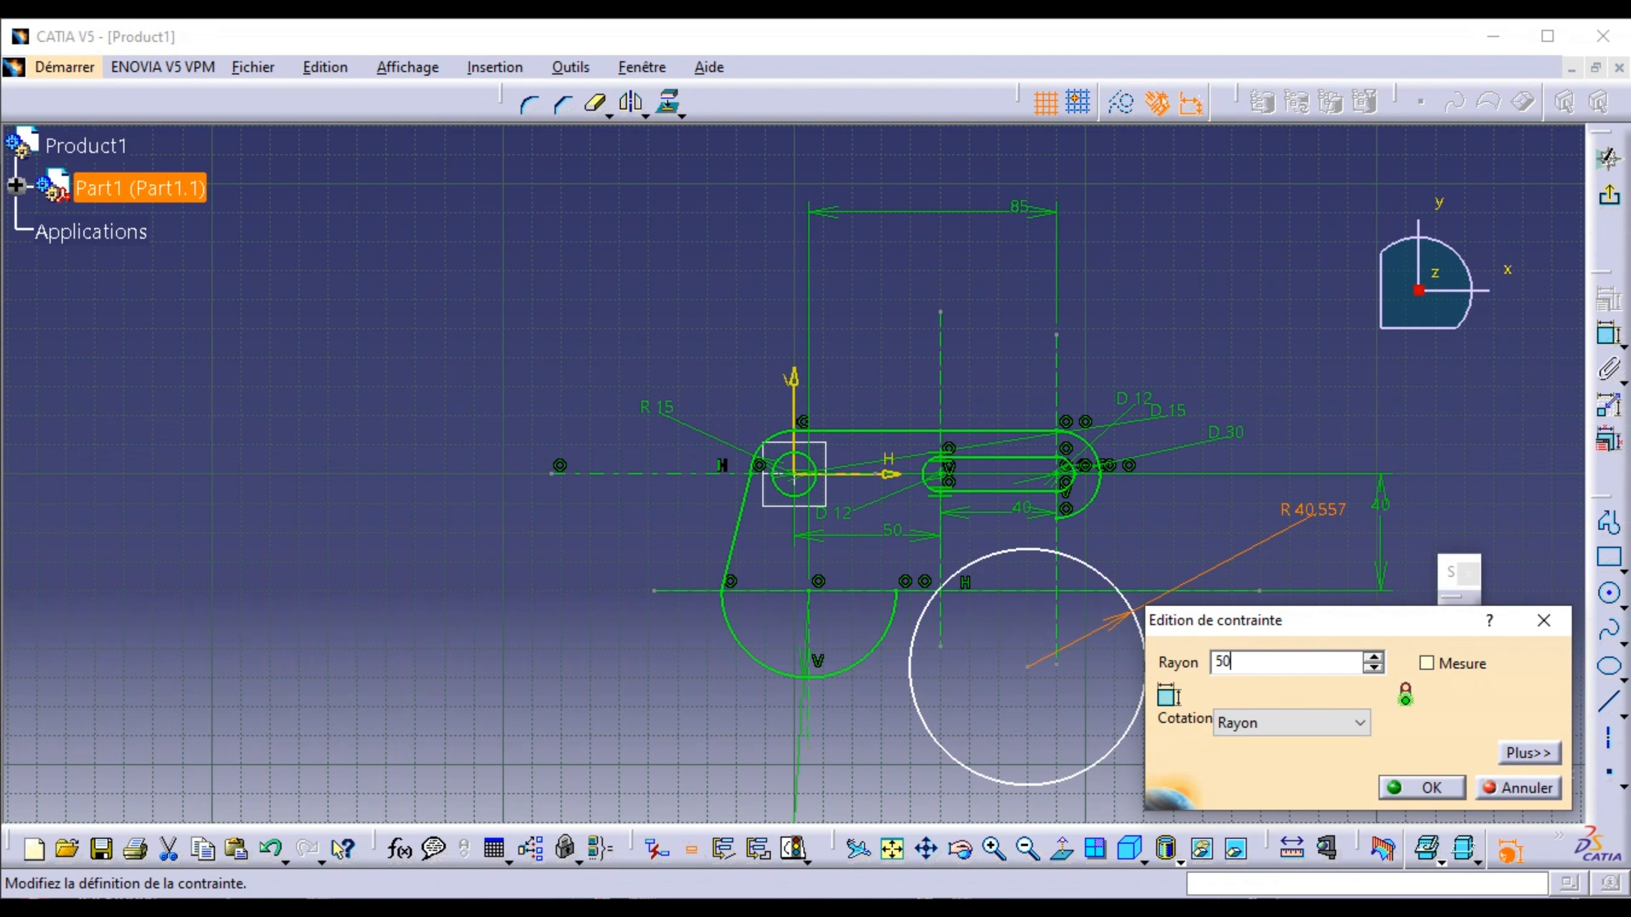
{"action": "left_click", "coordinate": [1442, 785]}
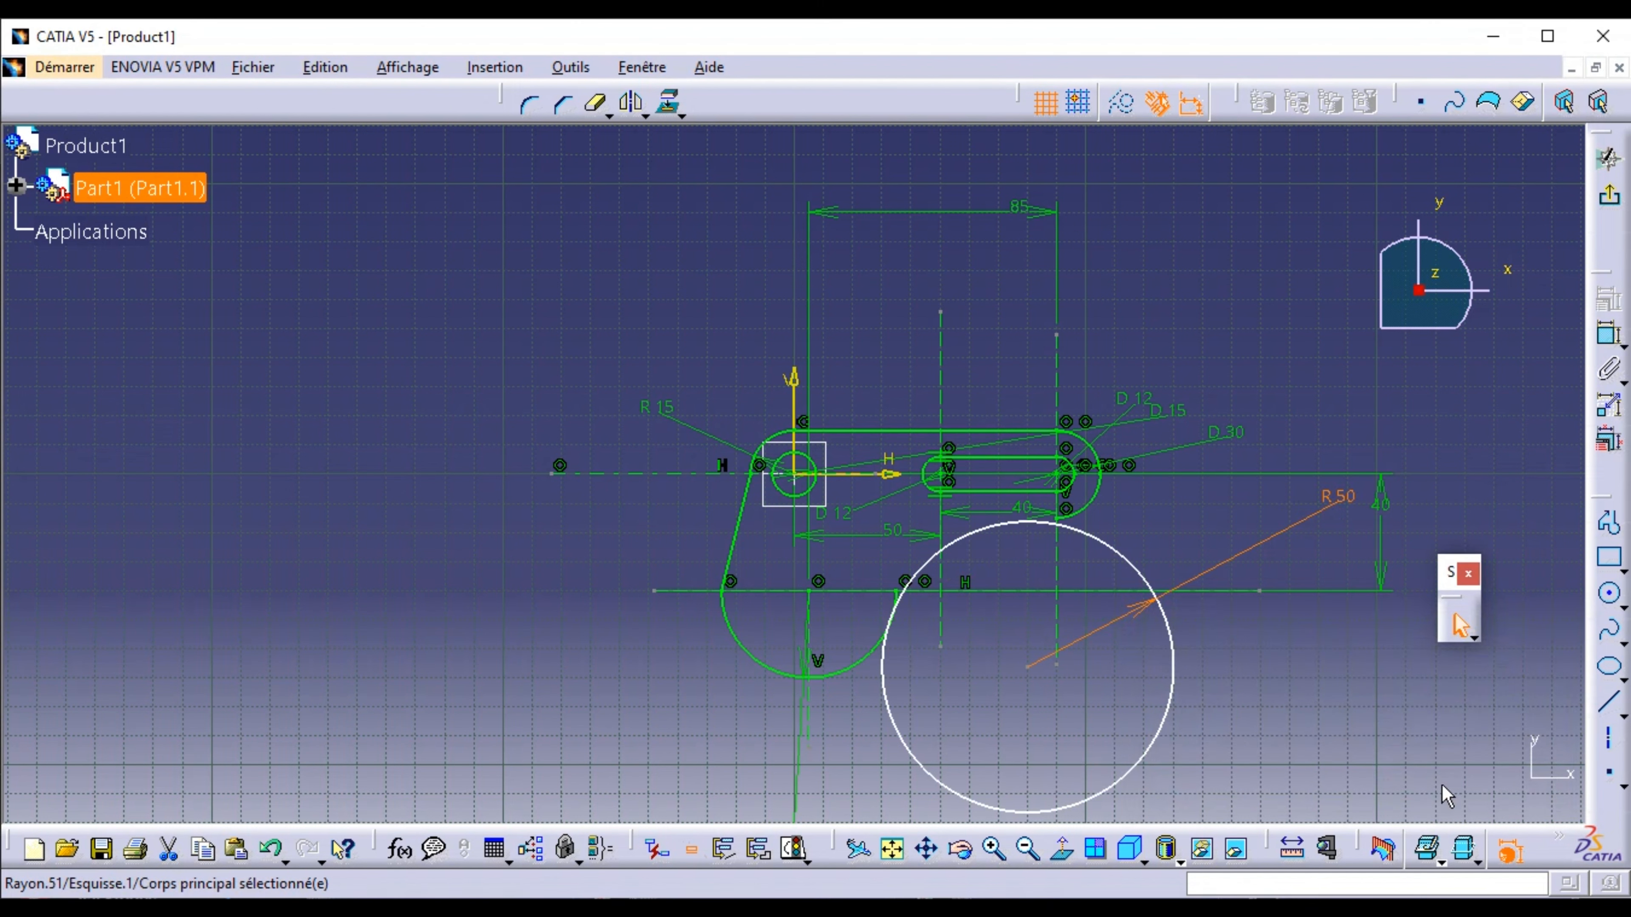
{"action": "left_click", "coordinate": [1403, 758]}
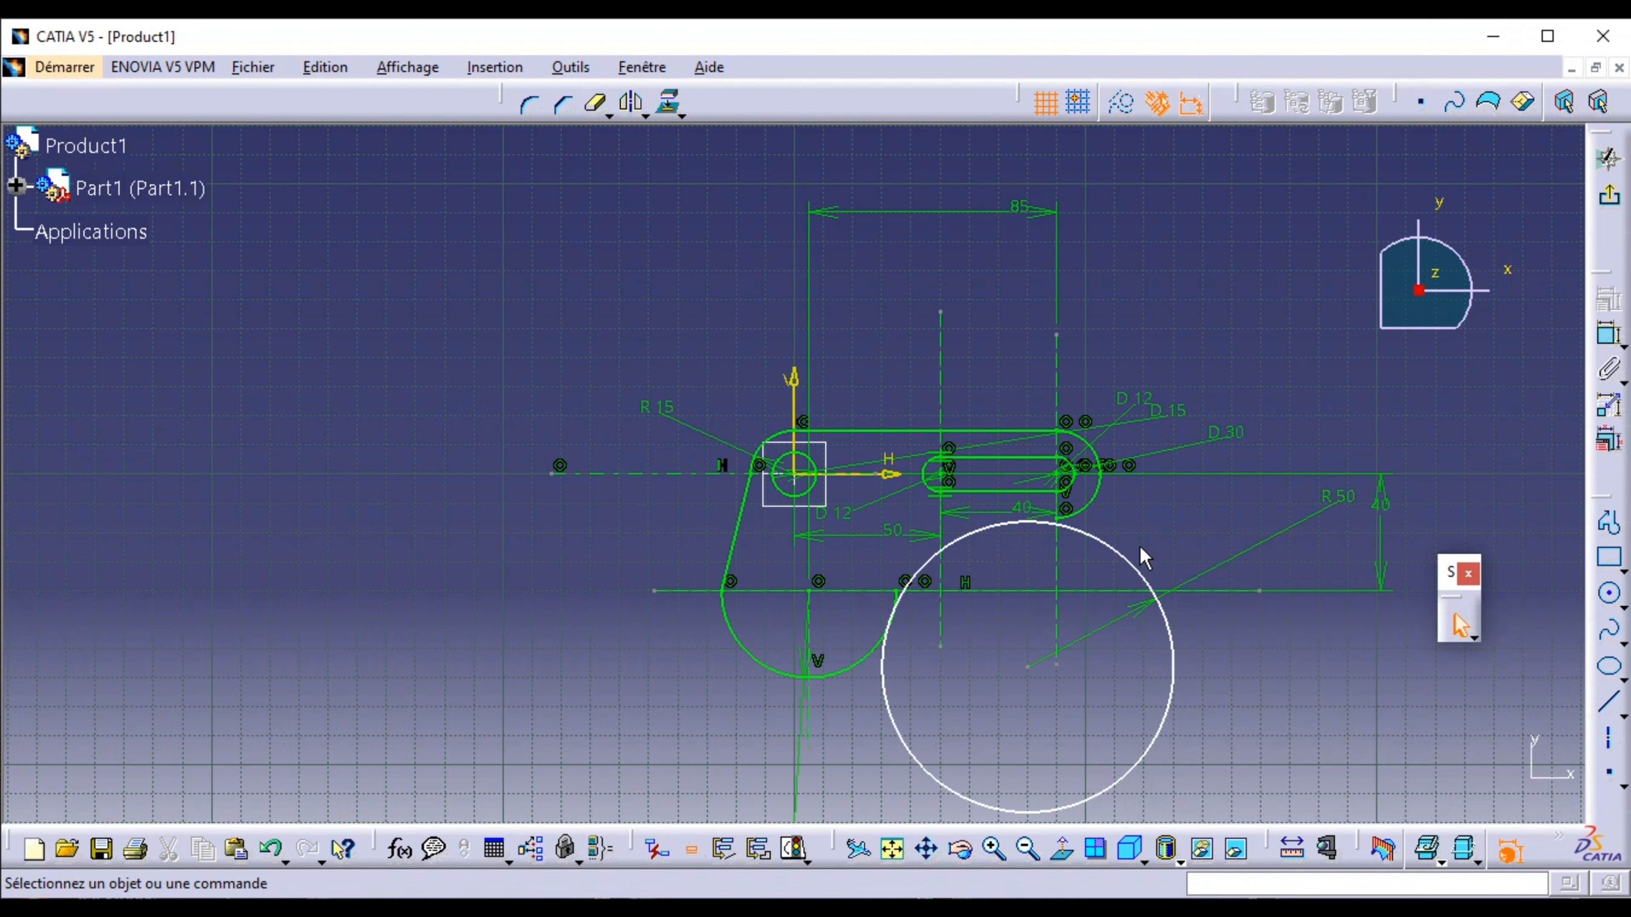
- Make the R 50 circle tangent to the outer arc around the slot's far end
{"action": "left_click", "coordinate": [1129, 556]}
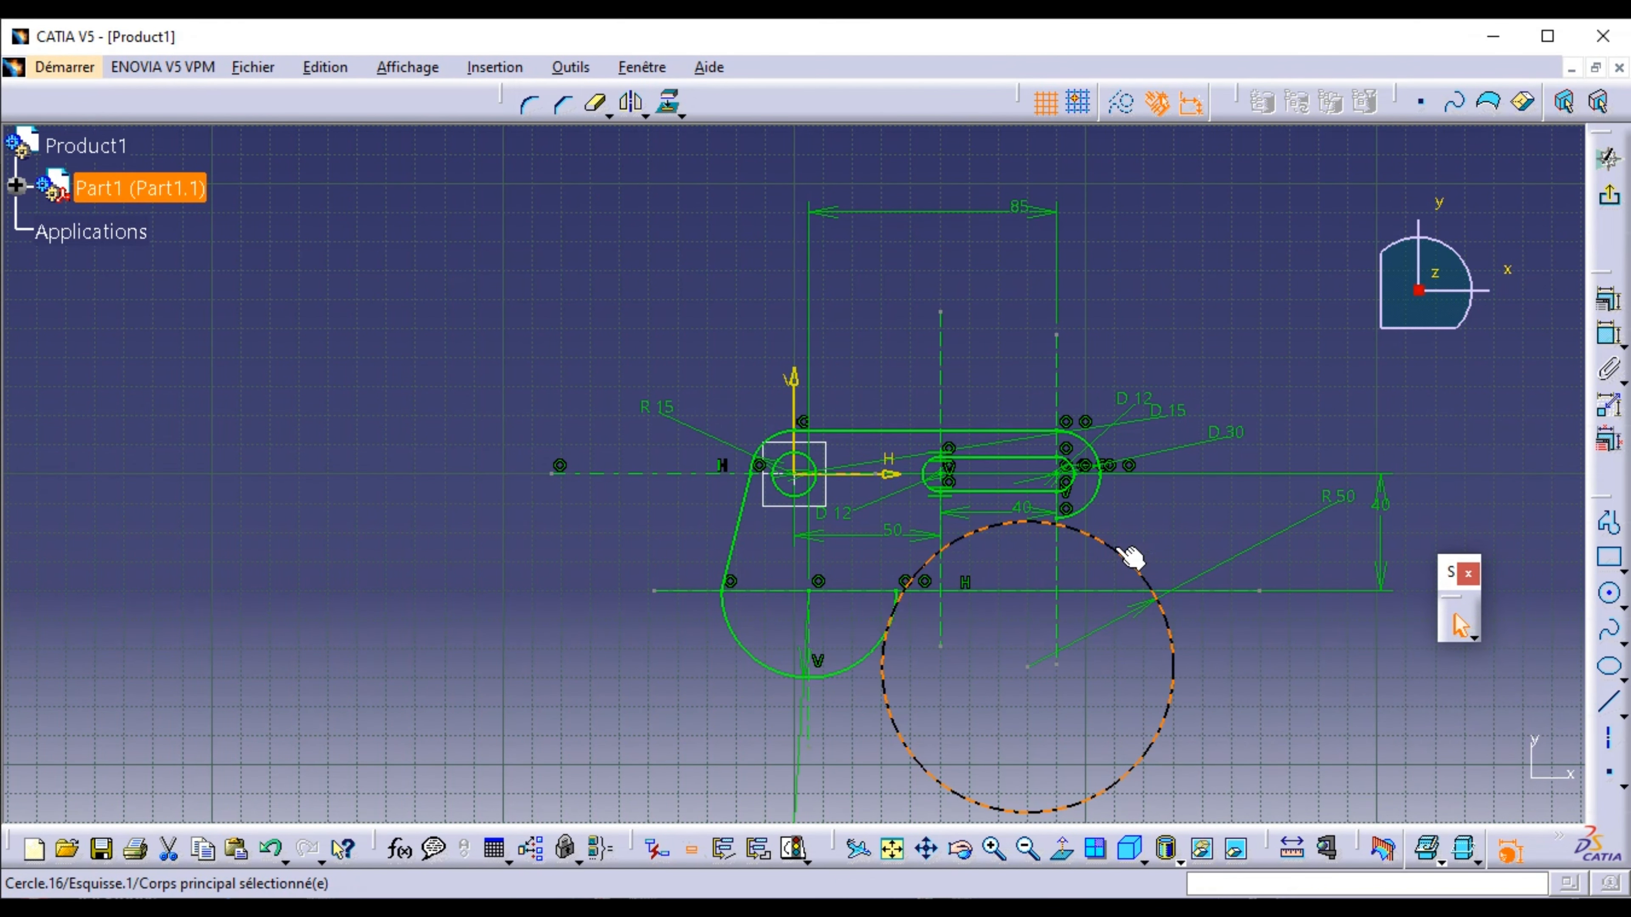
{"action": "left_click", "coordinate": [1095, 516], "text": "ctrl"}
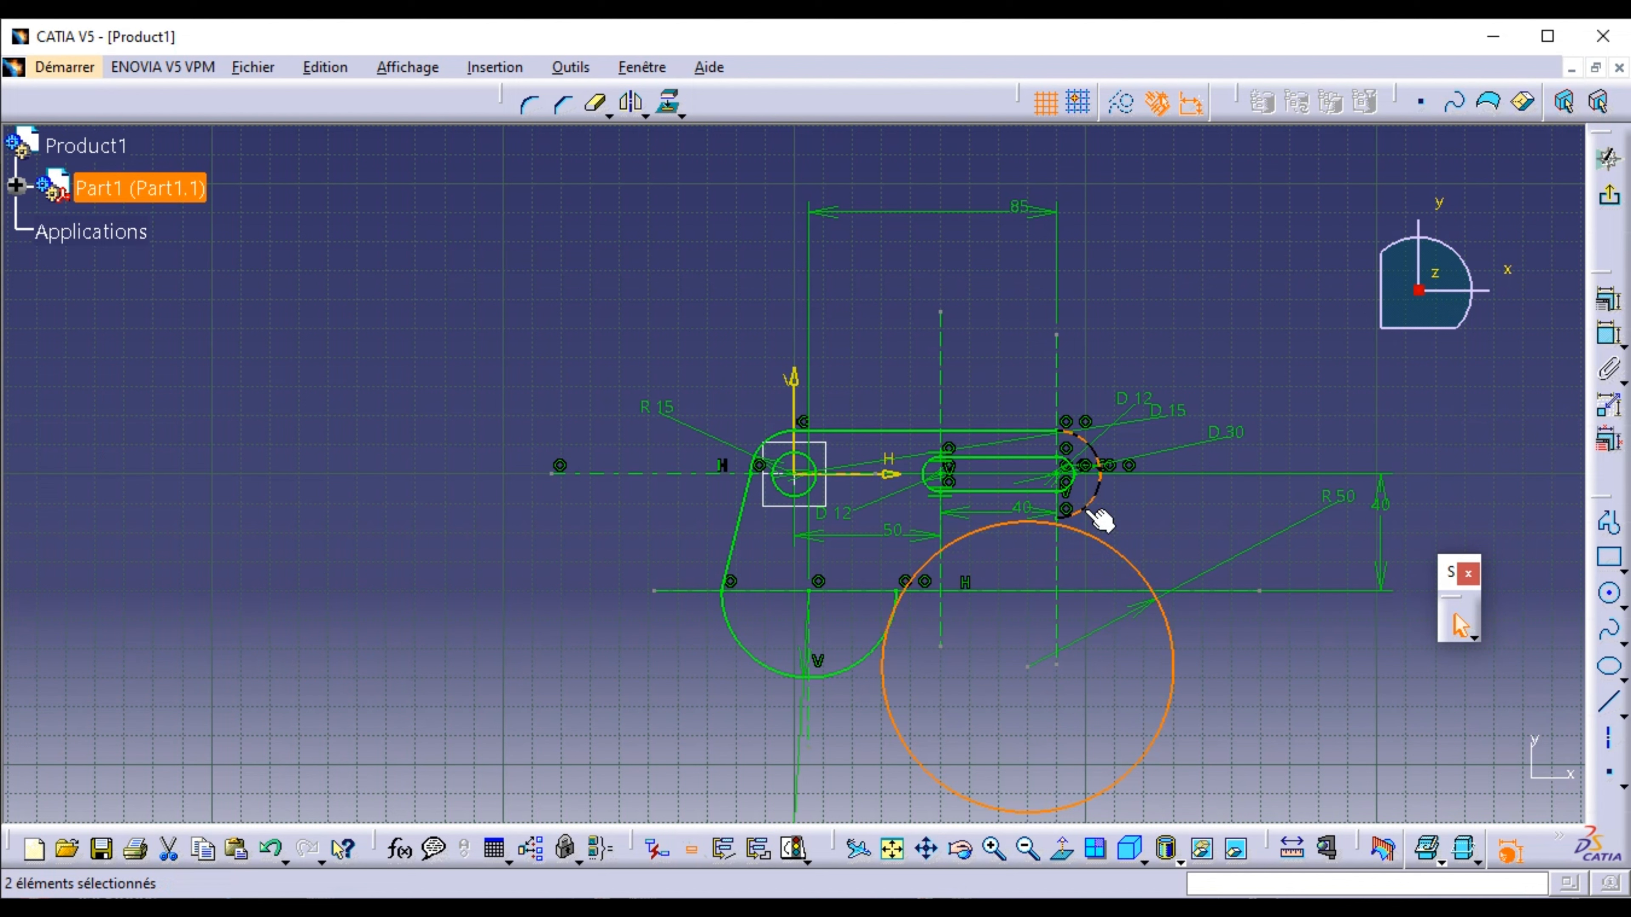
{"action": "left_click", "coordinate": [1607, 302]}
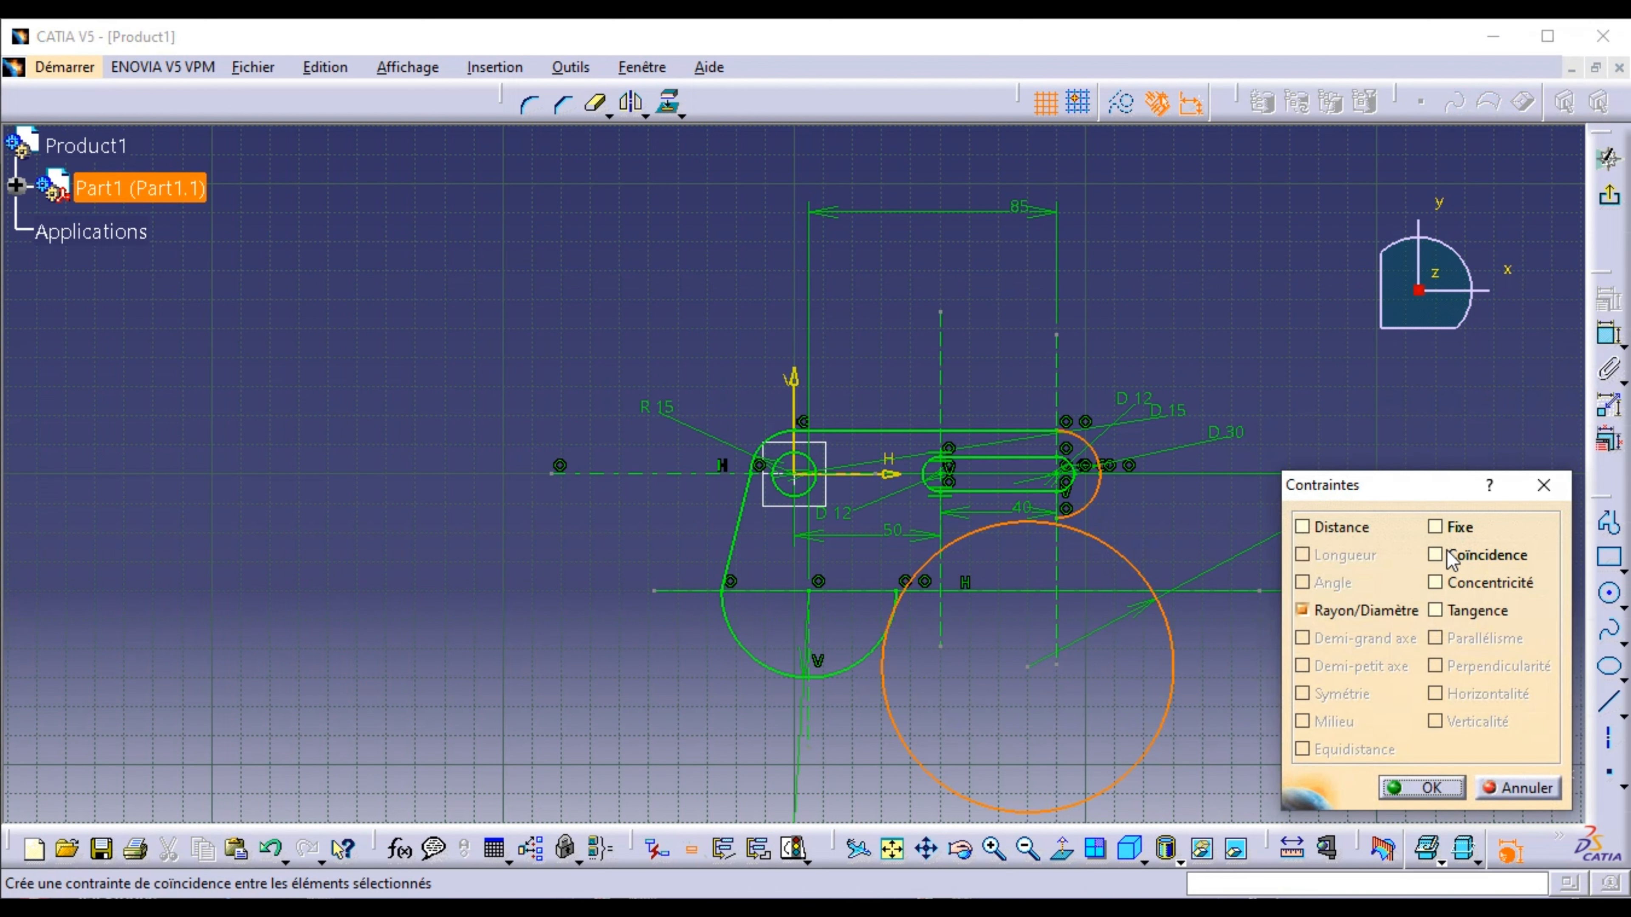
{"action": "left_click", "coordinate": [1437, 610]}
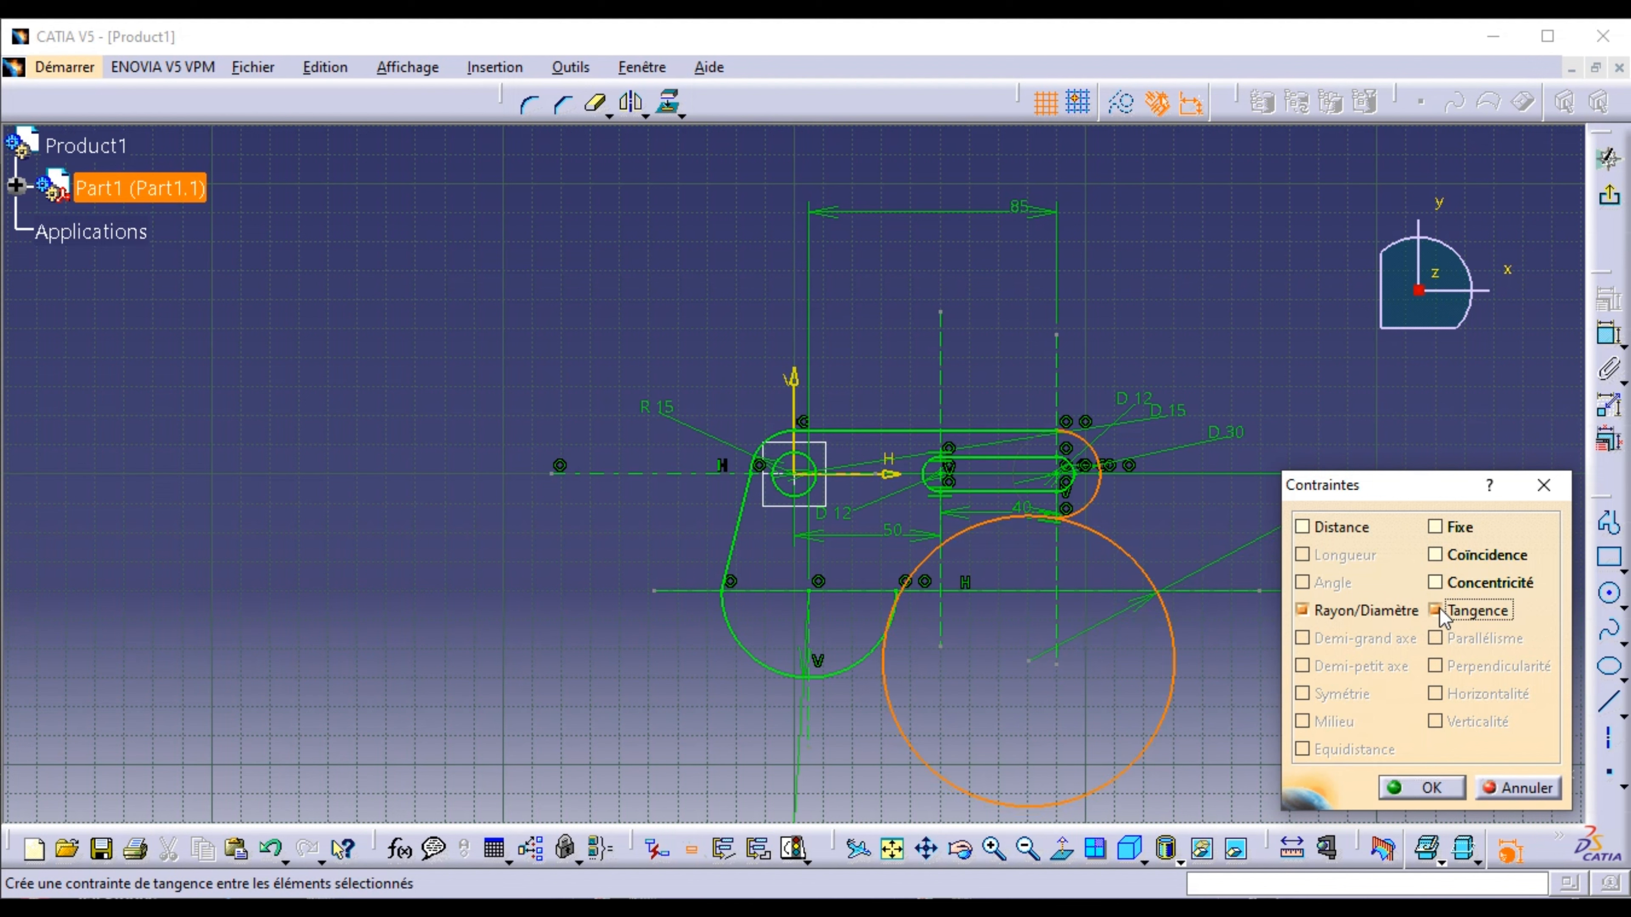
{"action": "left_click", "coordinate": [1429, 787]}
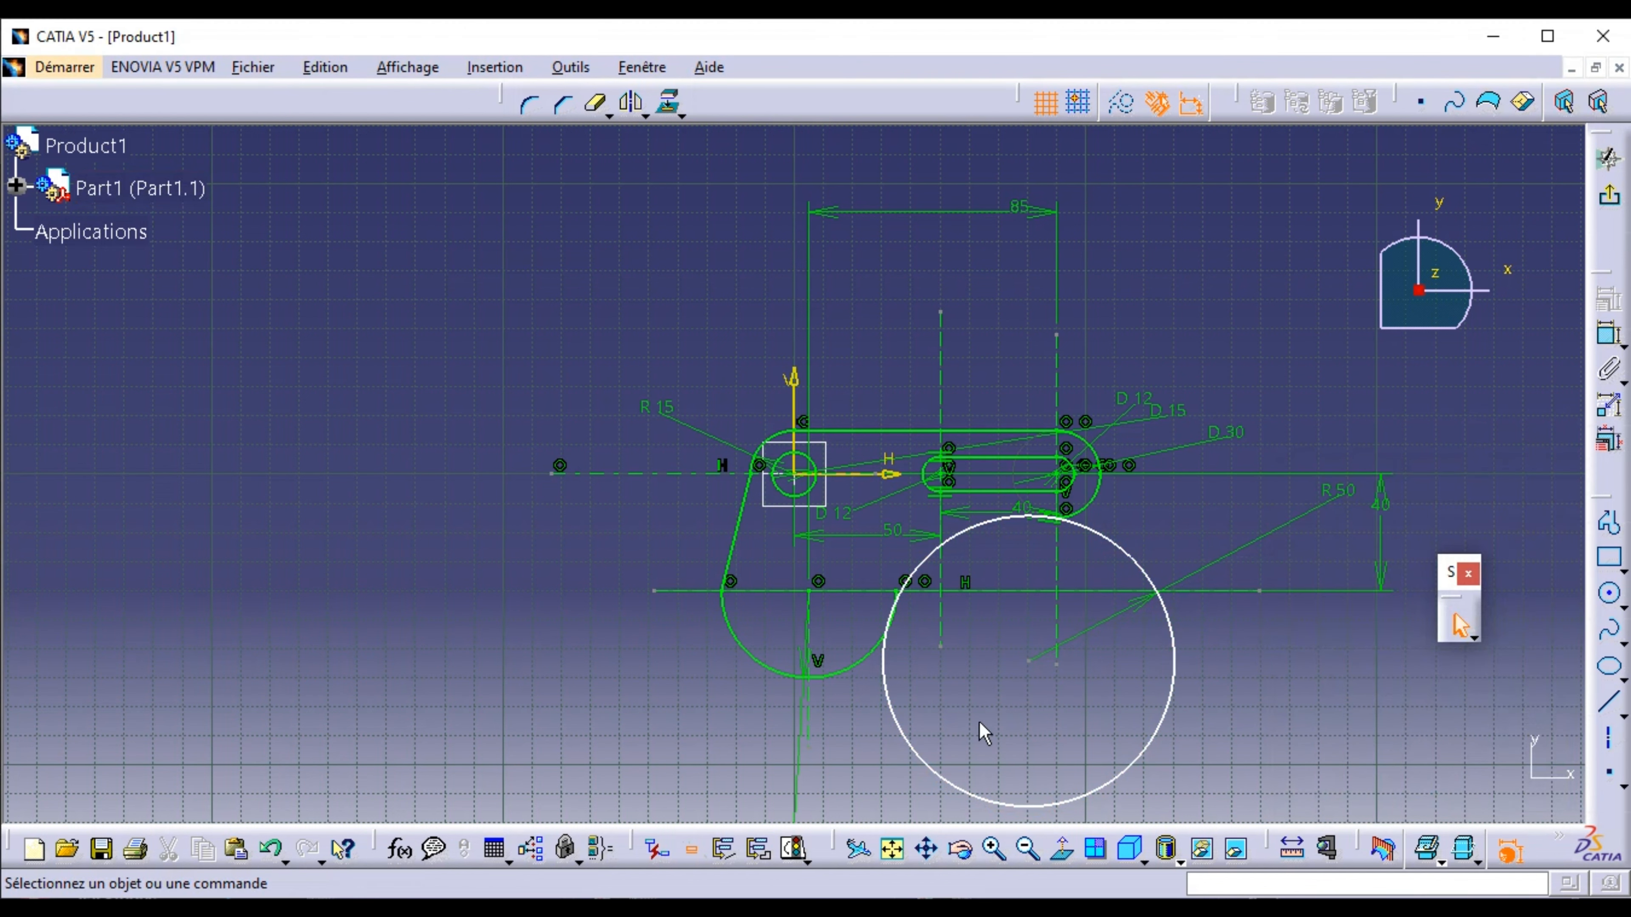
- Make the R 50 circle tangent to the large lower arc
{"action": "left_click", "coordinate": [917, 743]}
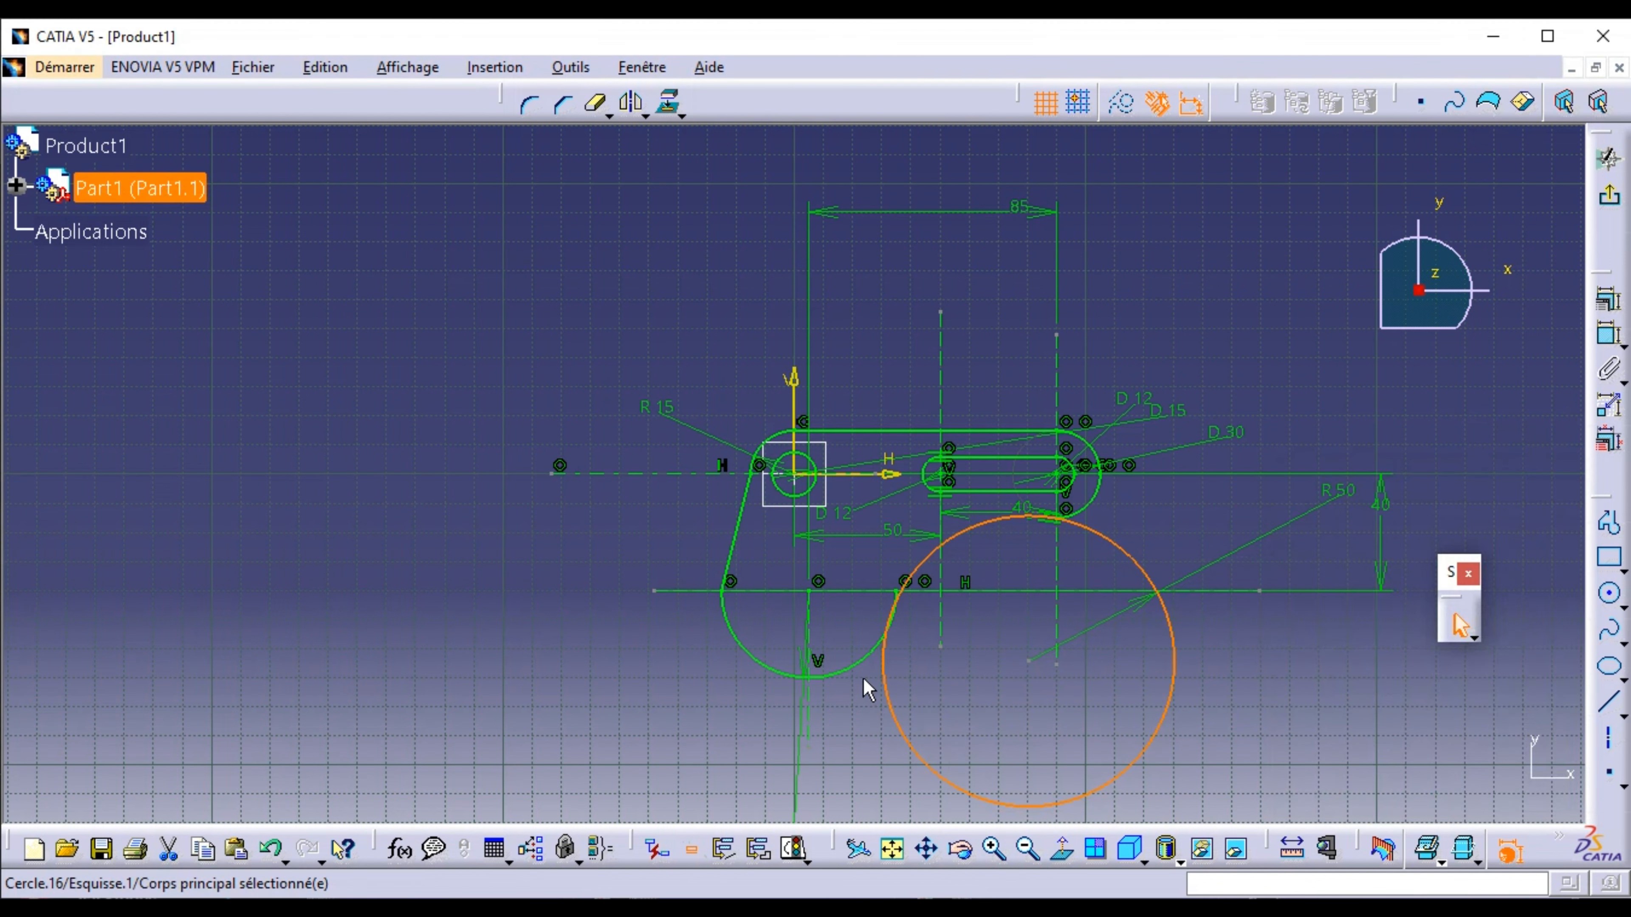
{"action": "left_click", "coordinate": [868, 665], "text": "ctrl"}
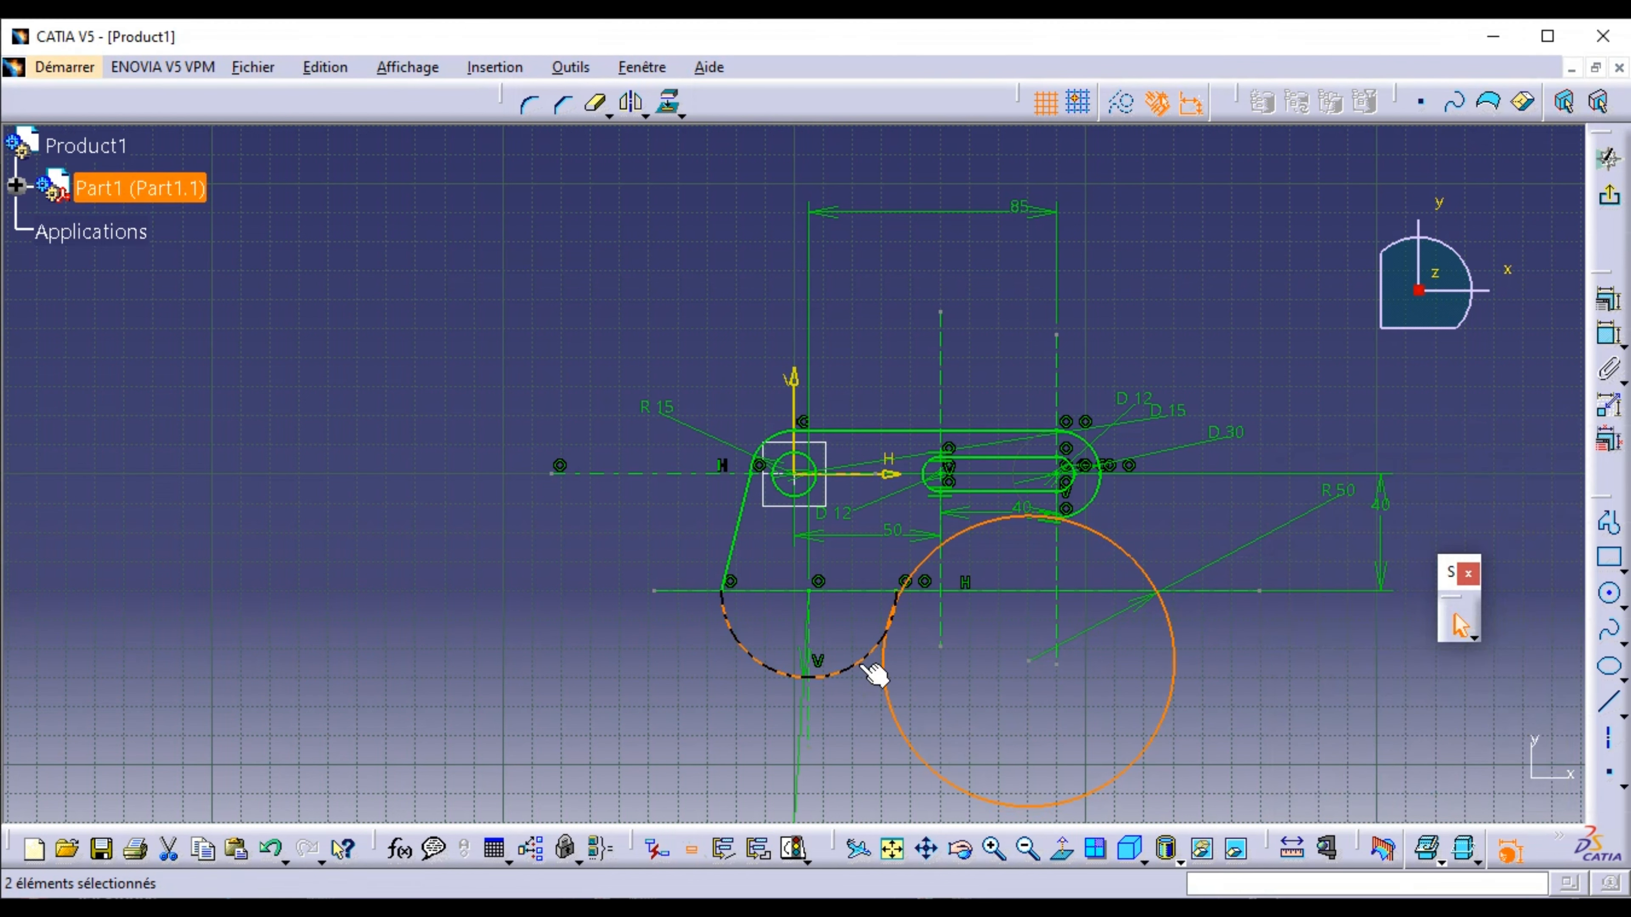
{"action": "left_click", "coordinate": [1602, 305]}
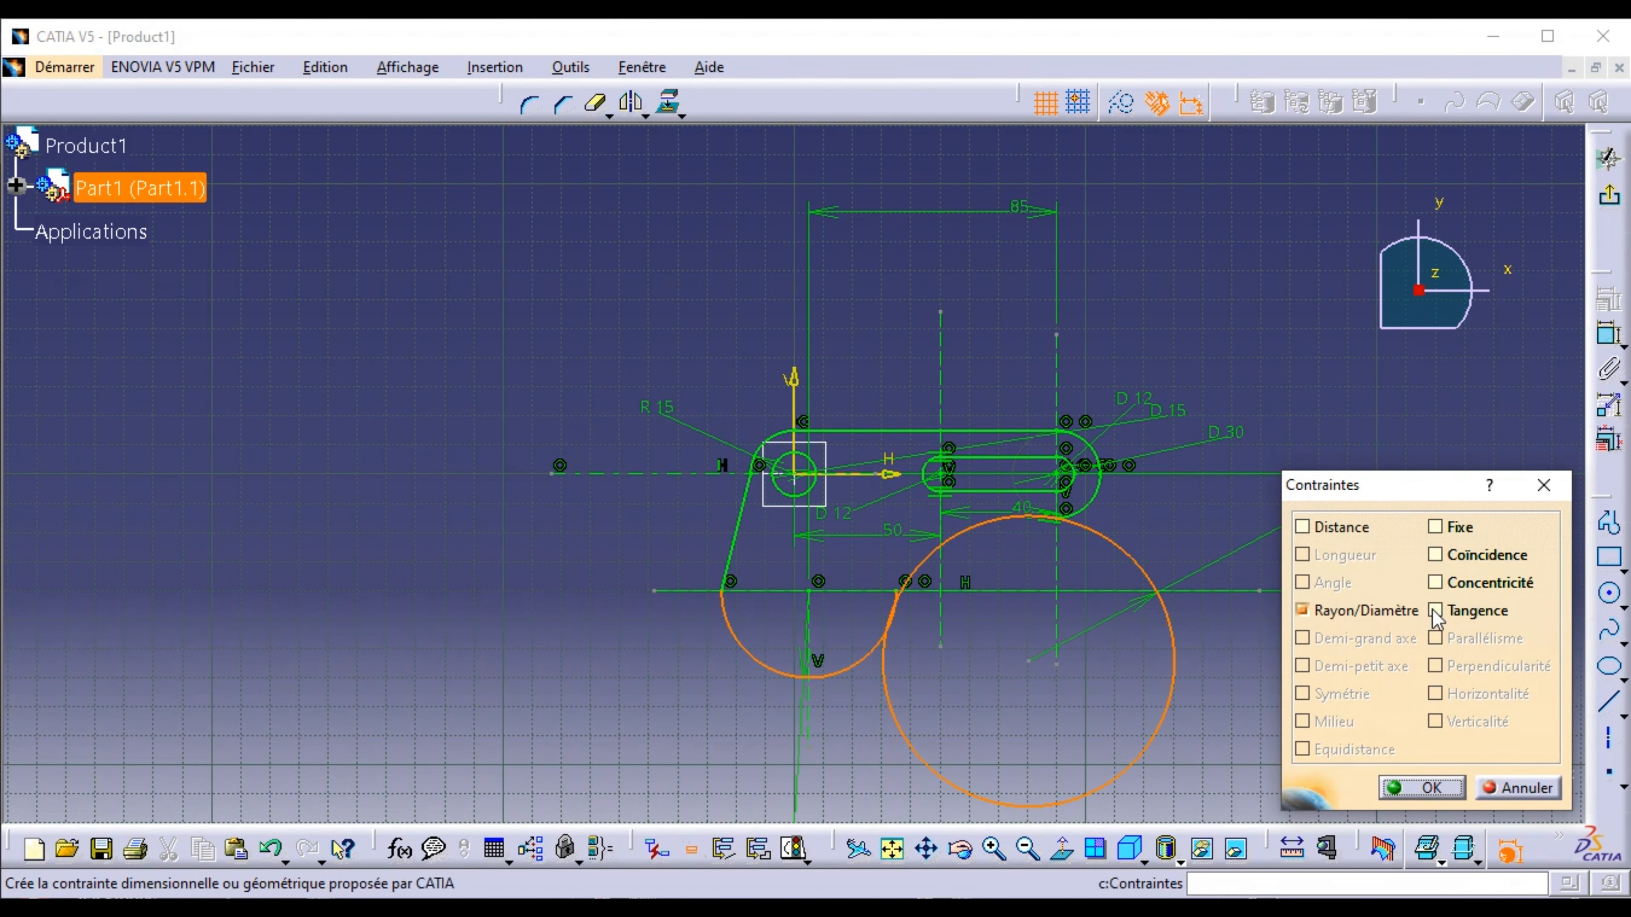
{"action": "left_click", "coordinate": [1433, 610]}
{"action": "left_click", "coordinate": [1424, 788]}
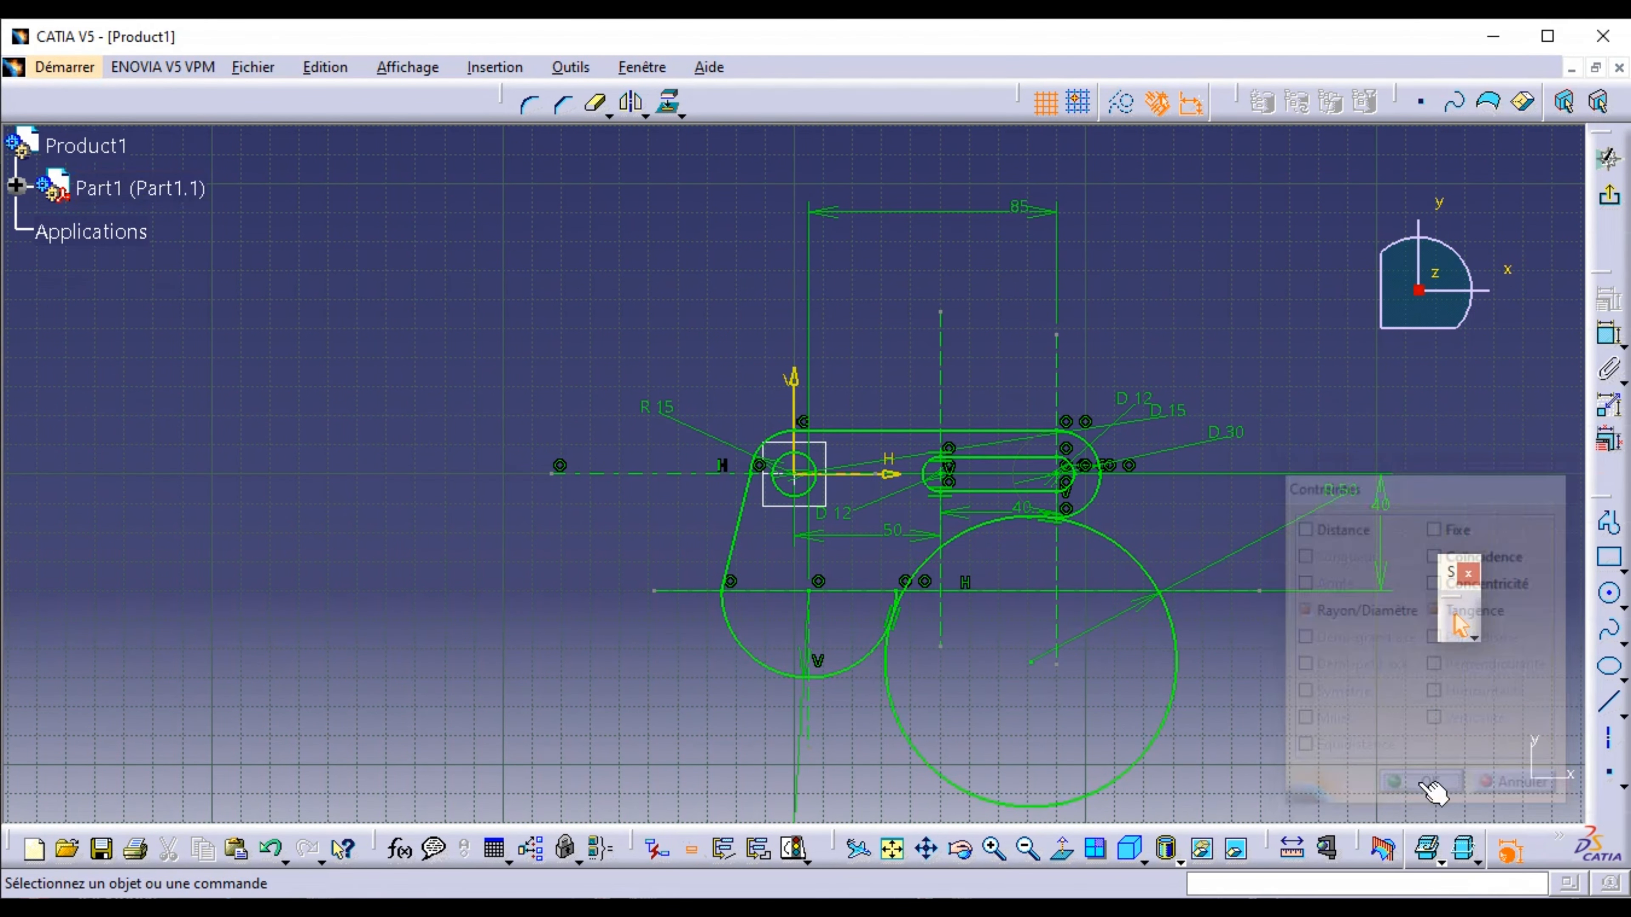
- Erase the outer parts of the R 50 circle, leaving only the arc between the large lower arc and the slot-end arc
{"action": "left_click", "coordinate": [598, 106]}
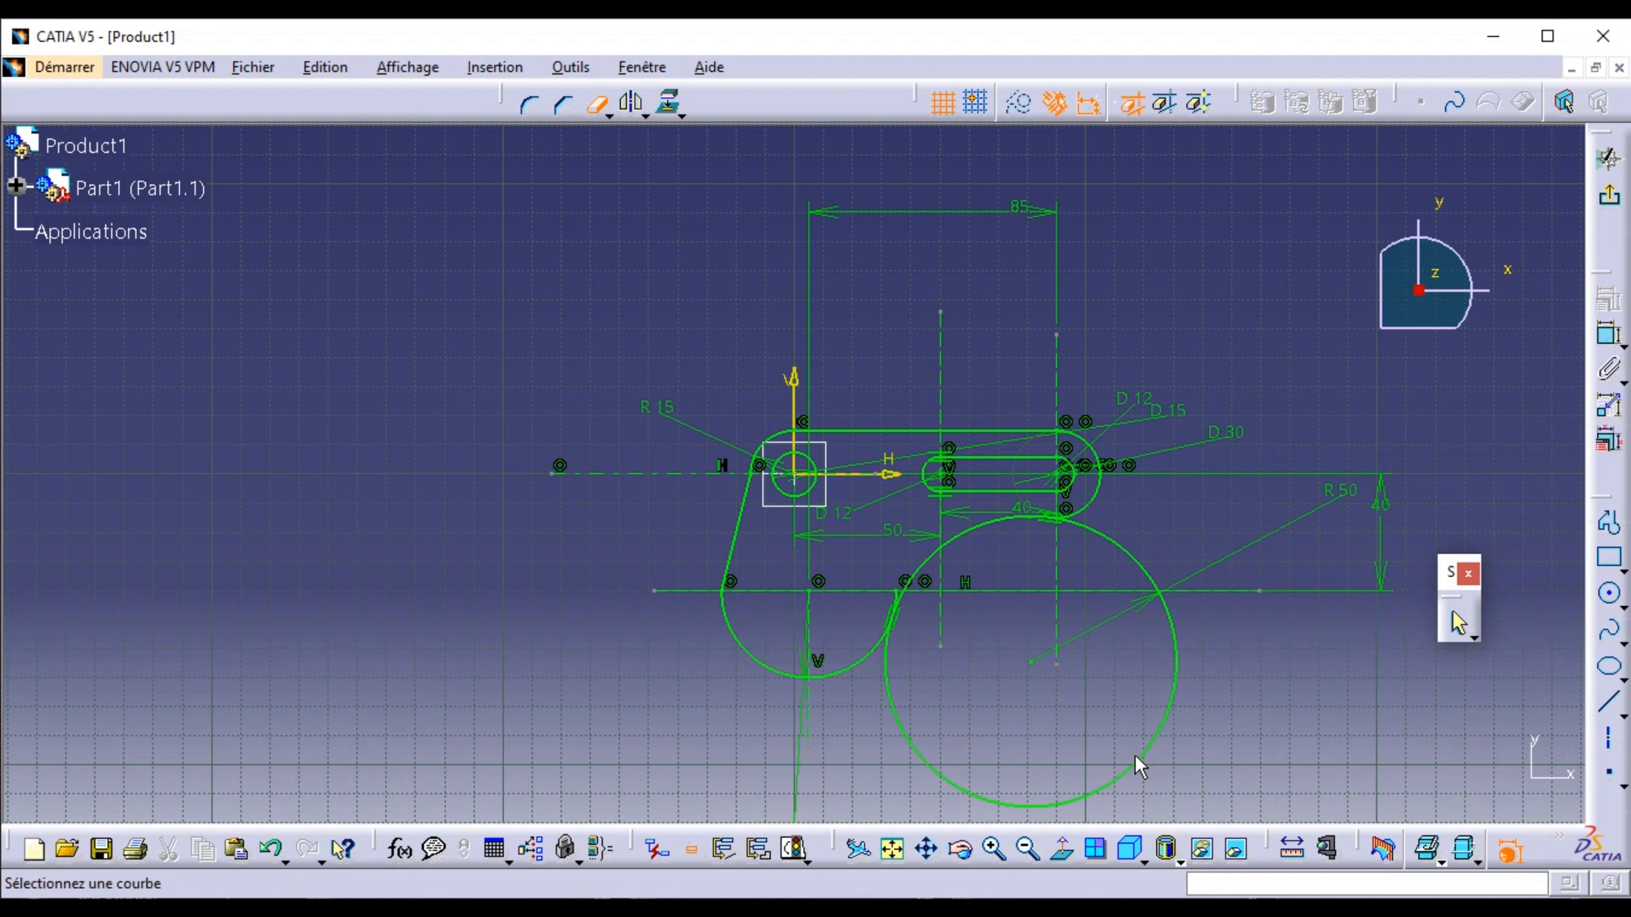
{"action": "left_click", "coordinate": [1150, 765]}
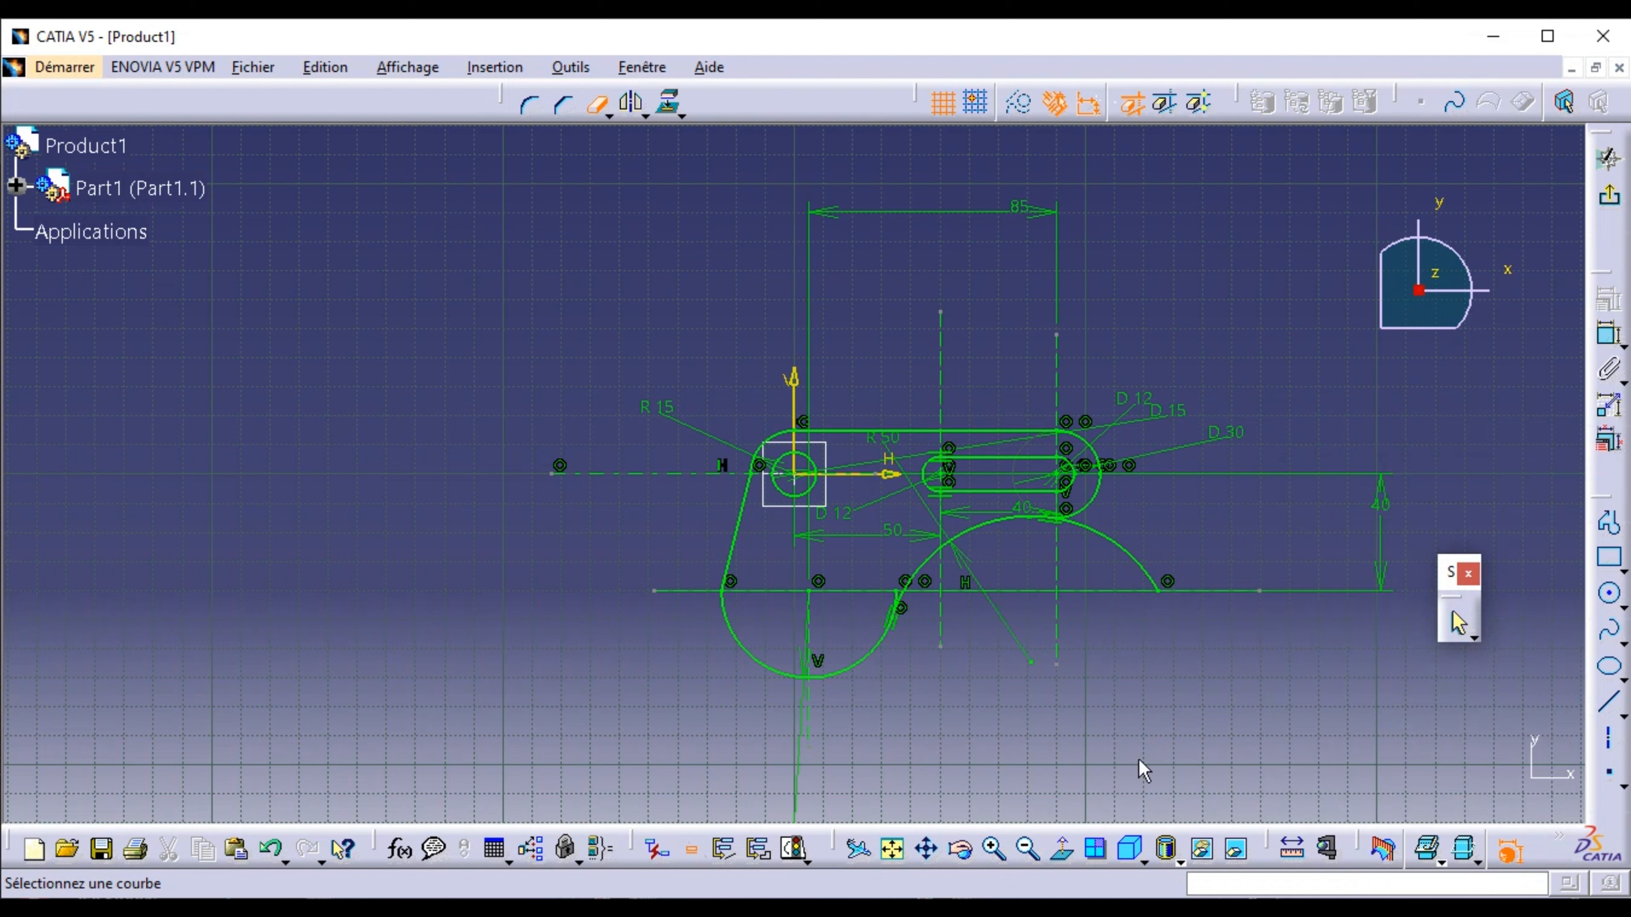
{"action": "left_click", "coordinate": [1119, 551]}
- Leave the sketch and try to extrude it, declining to use the whole sketch as the profile
{"action": "left_click", "coordinate": [1612, 205]}
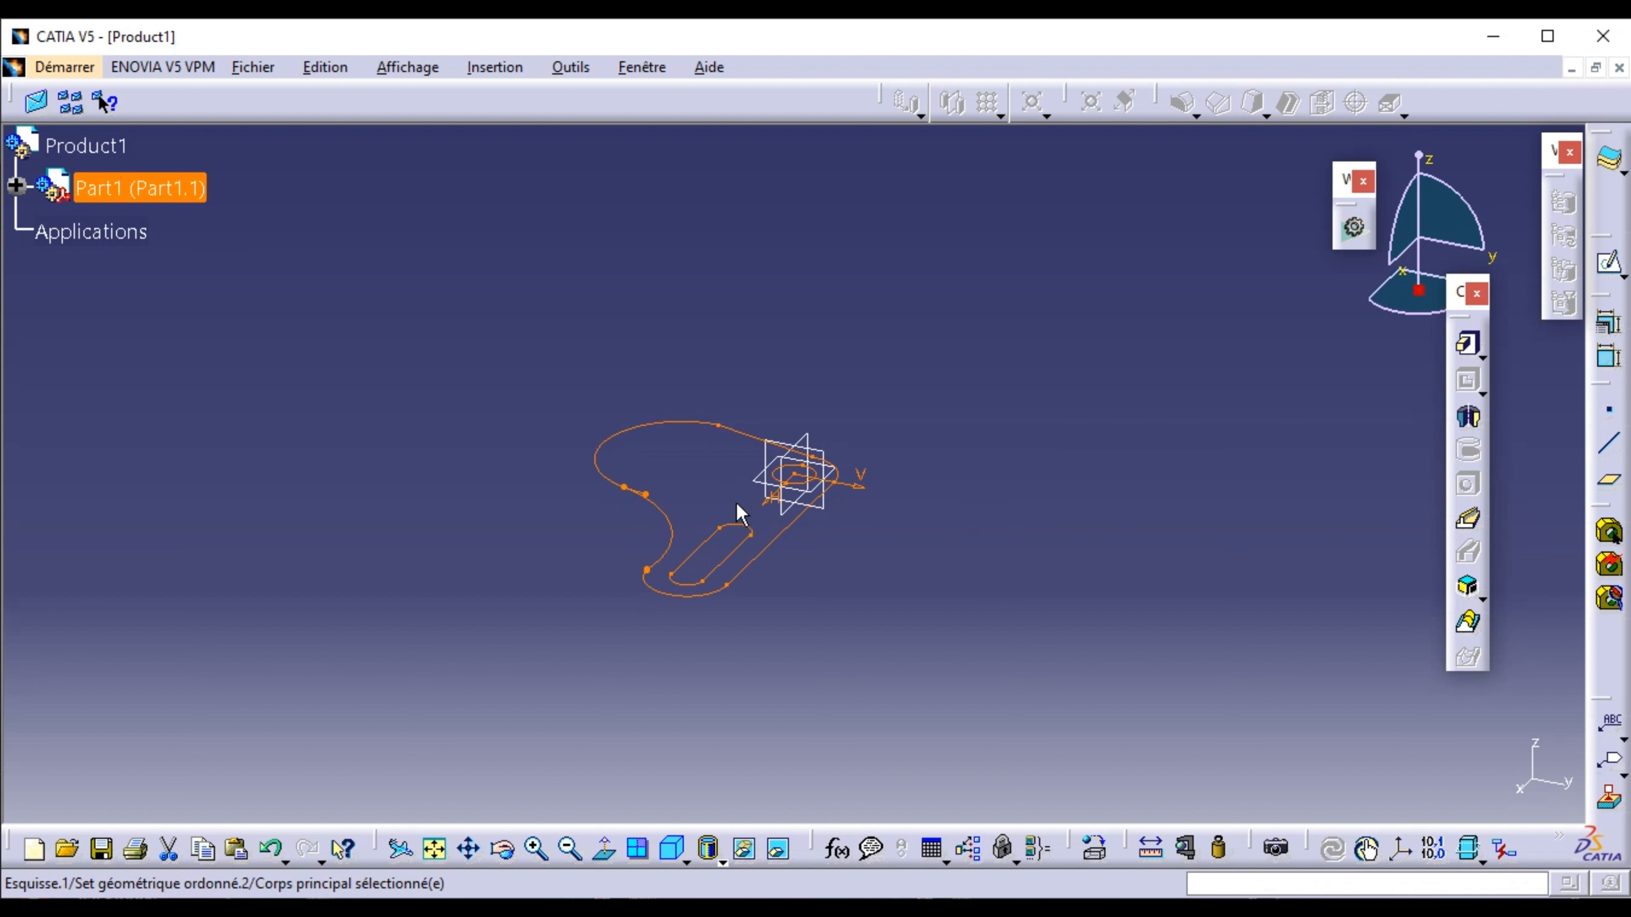
{"action": "left_click", "coordinate": [1608, 258]}
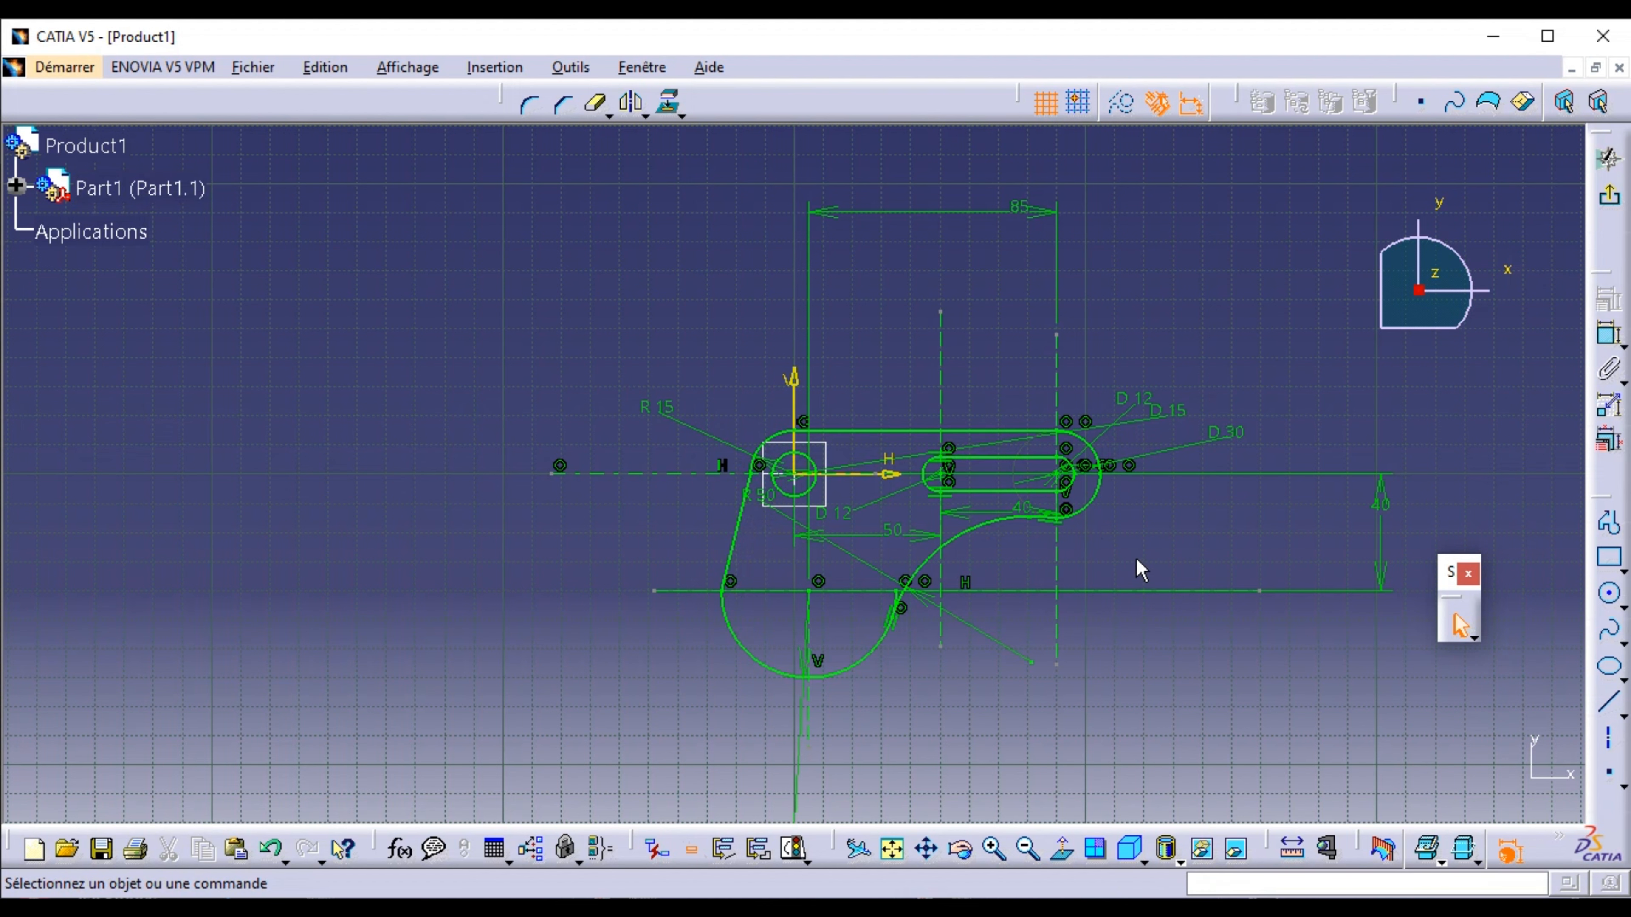
{"action": "left_click", "coordinate": [1608, 194]}
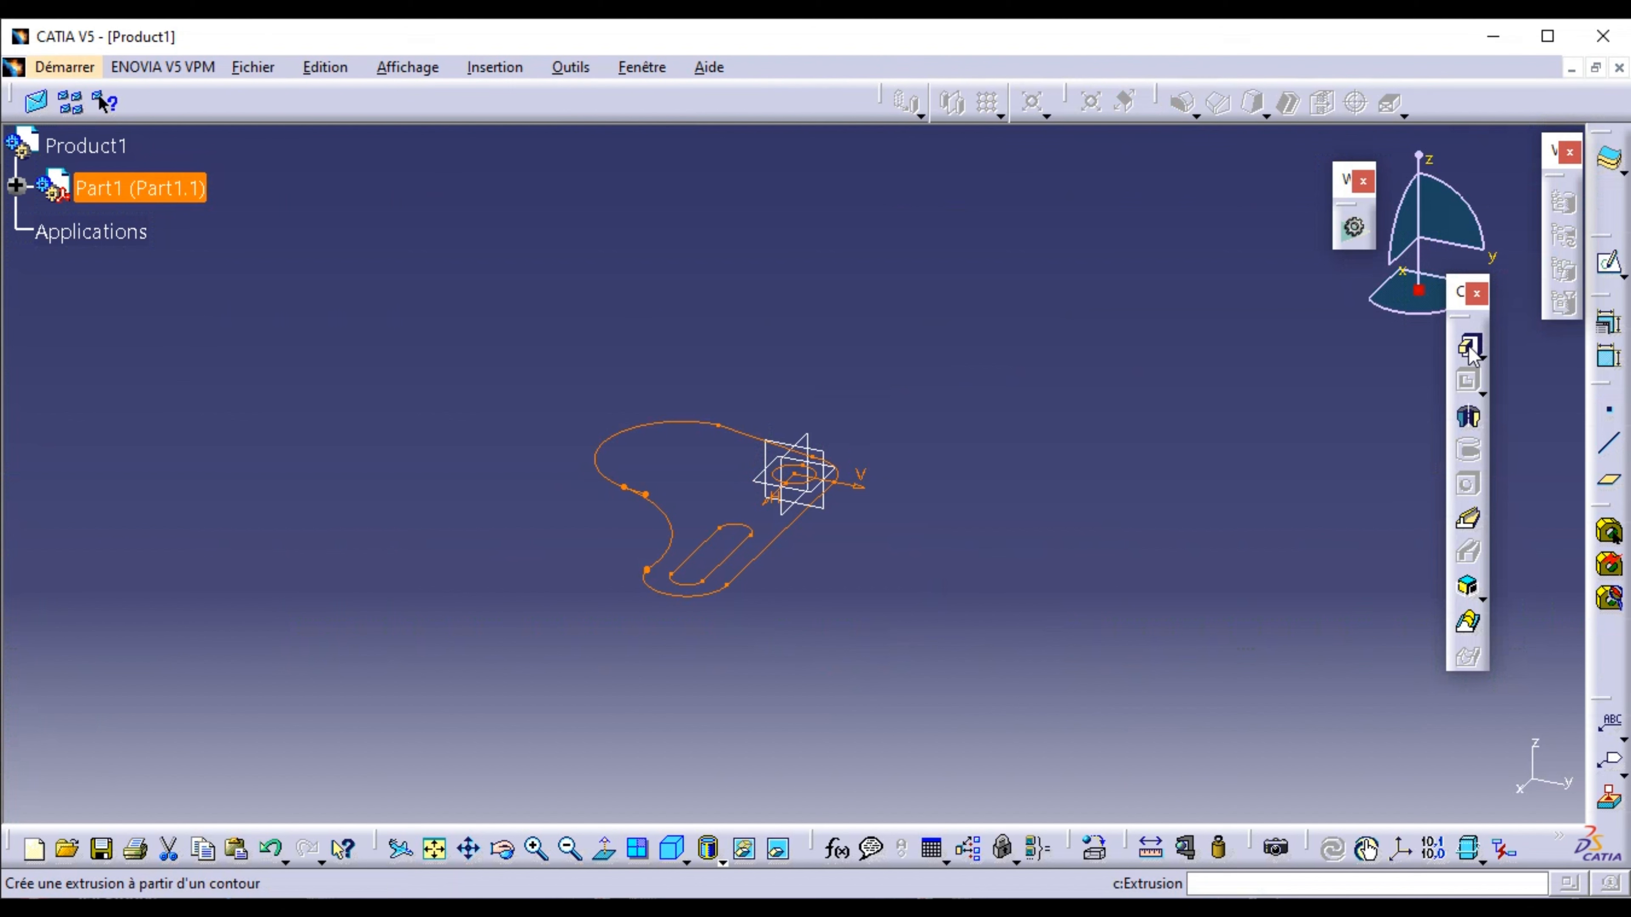
{"action": "left_click", "coordinate": [1471, 350]}
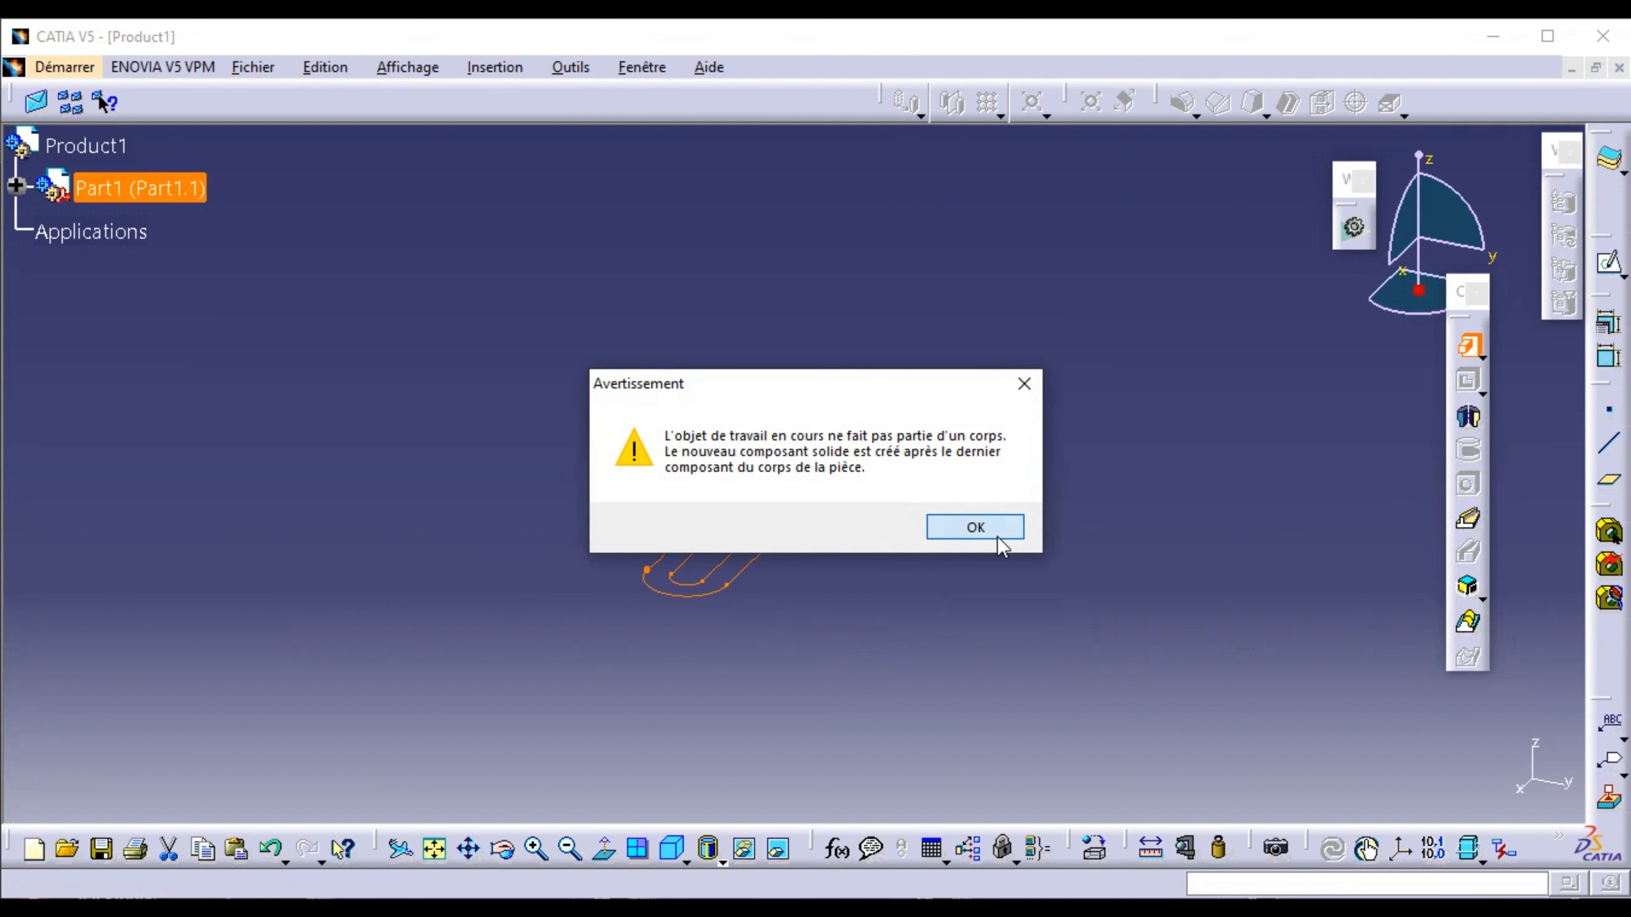
{"action": "left_click", "coordinate": [1020, 537]}
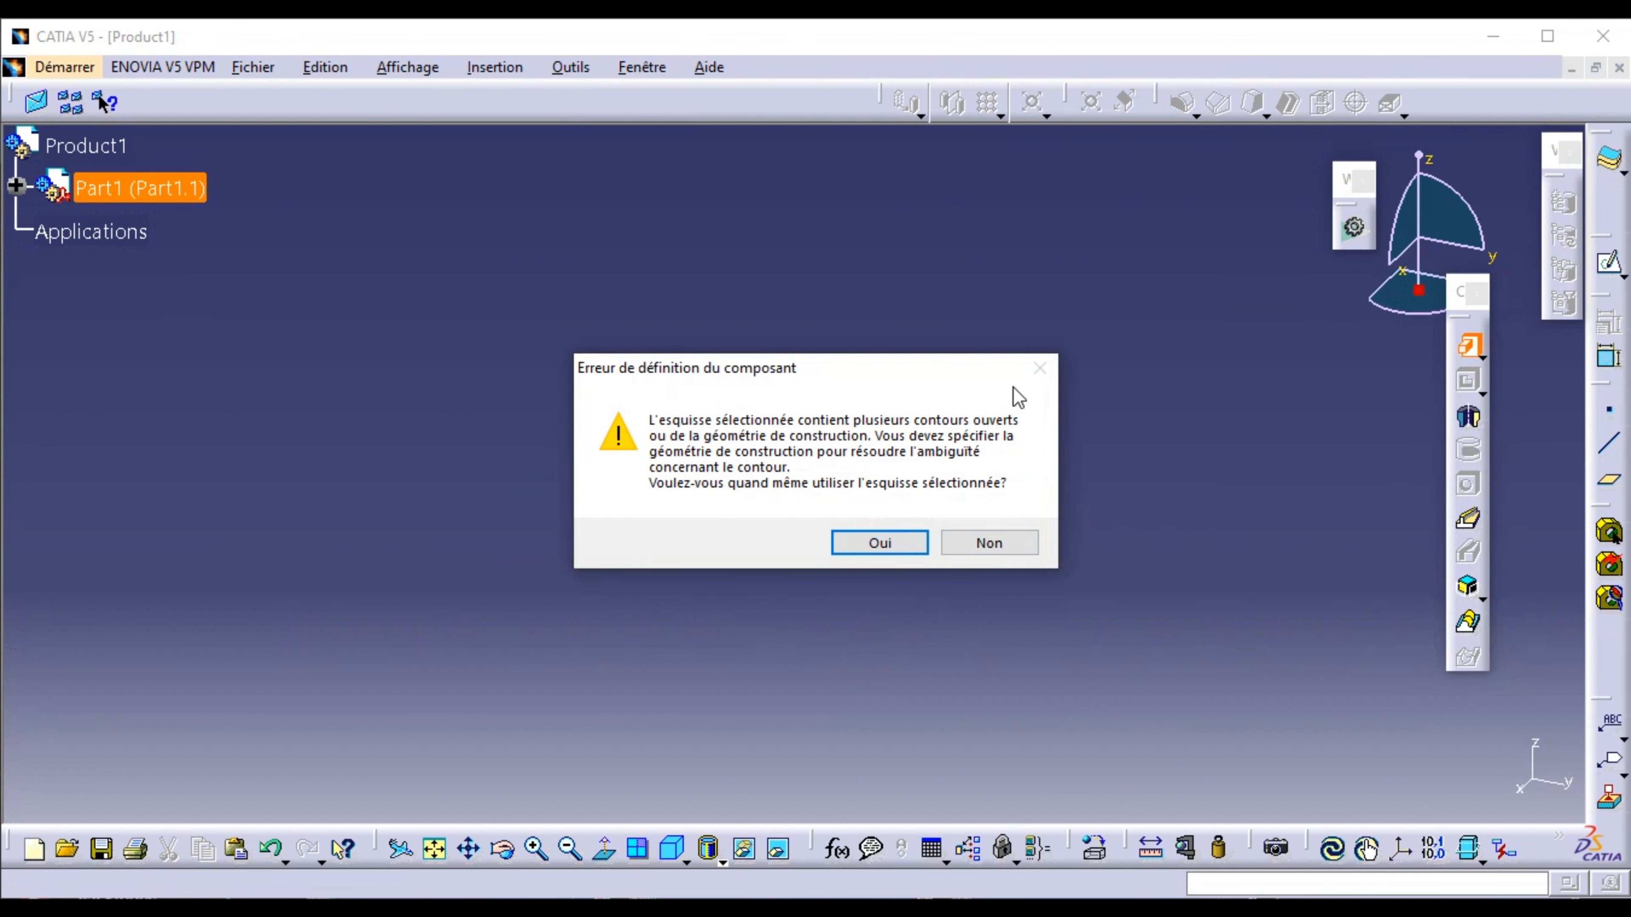
{"action": "left_click", "coordinate": [992, 543]}
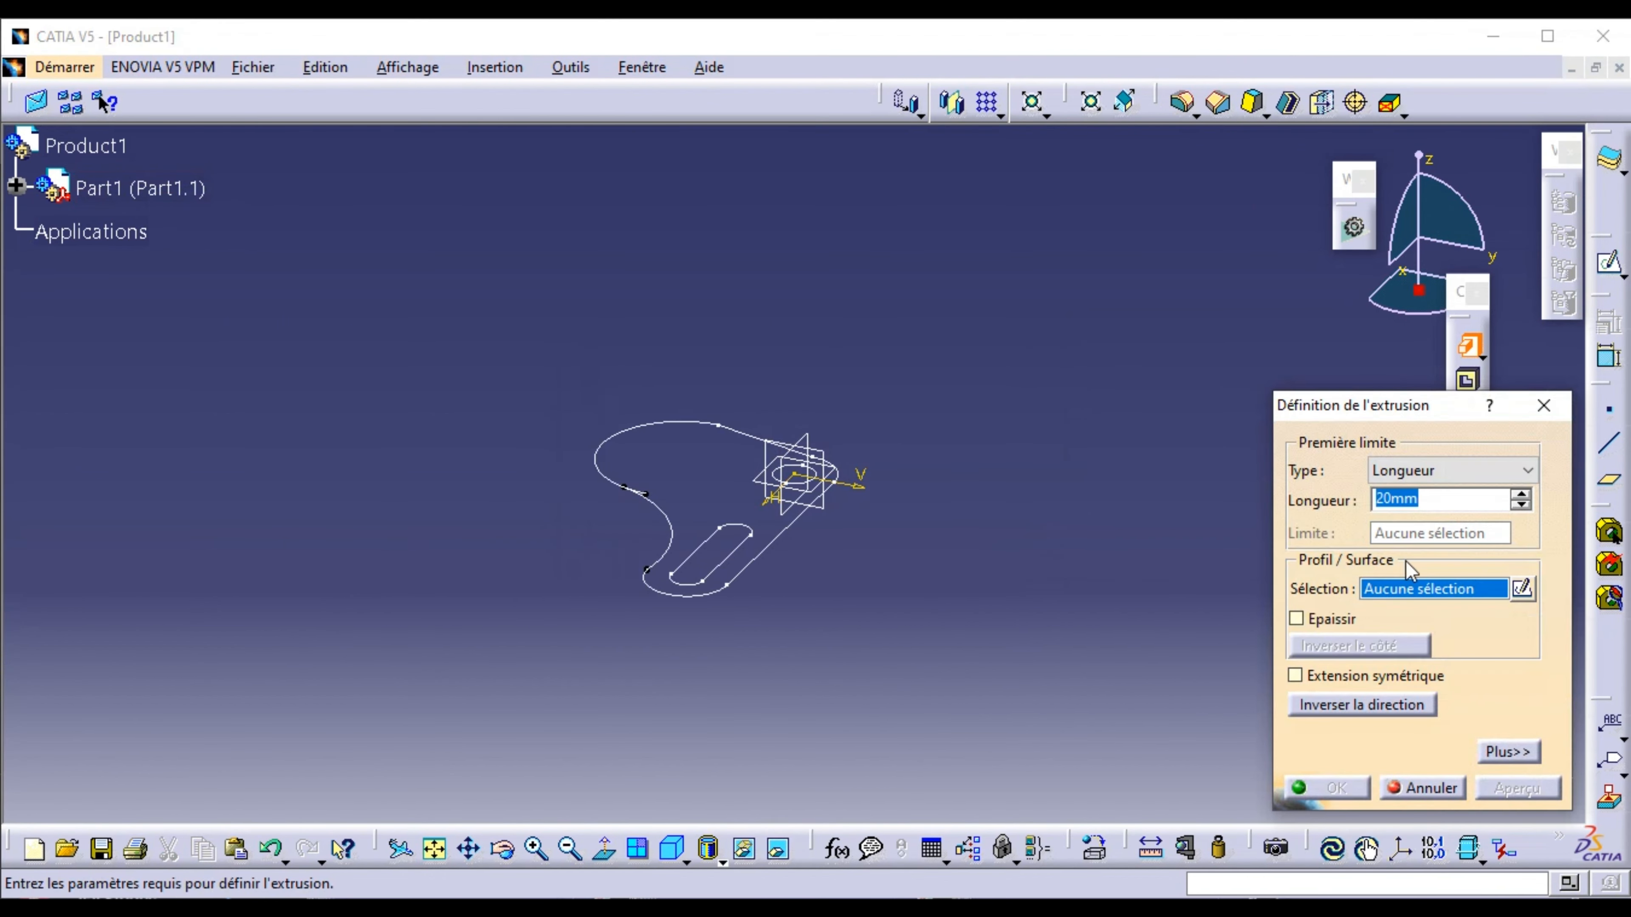
{"action": "left_click", "coordinate": [1544, 405]}
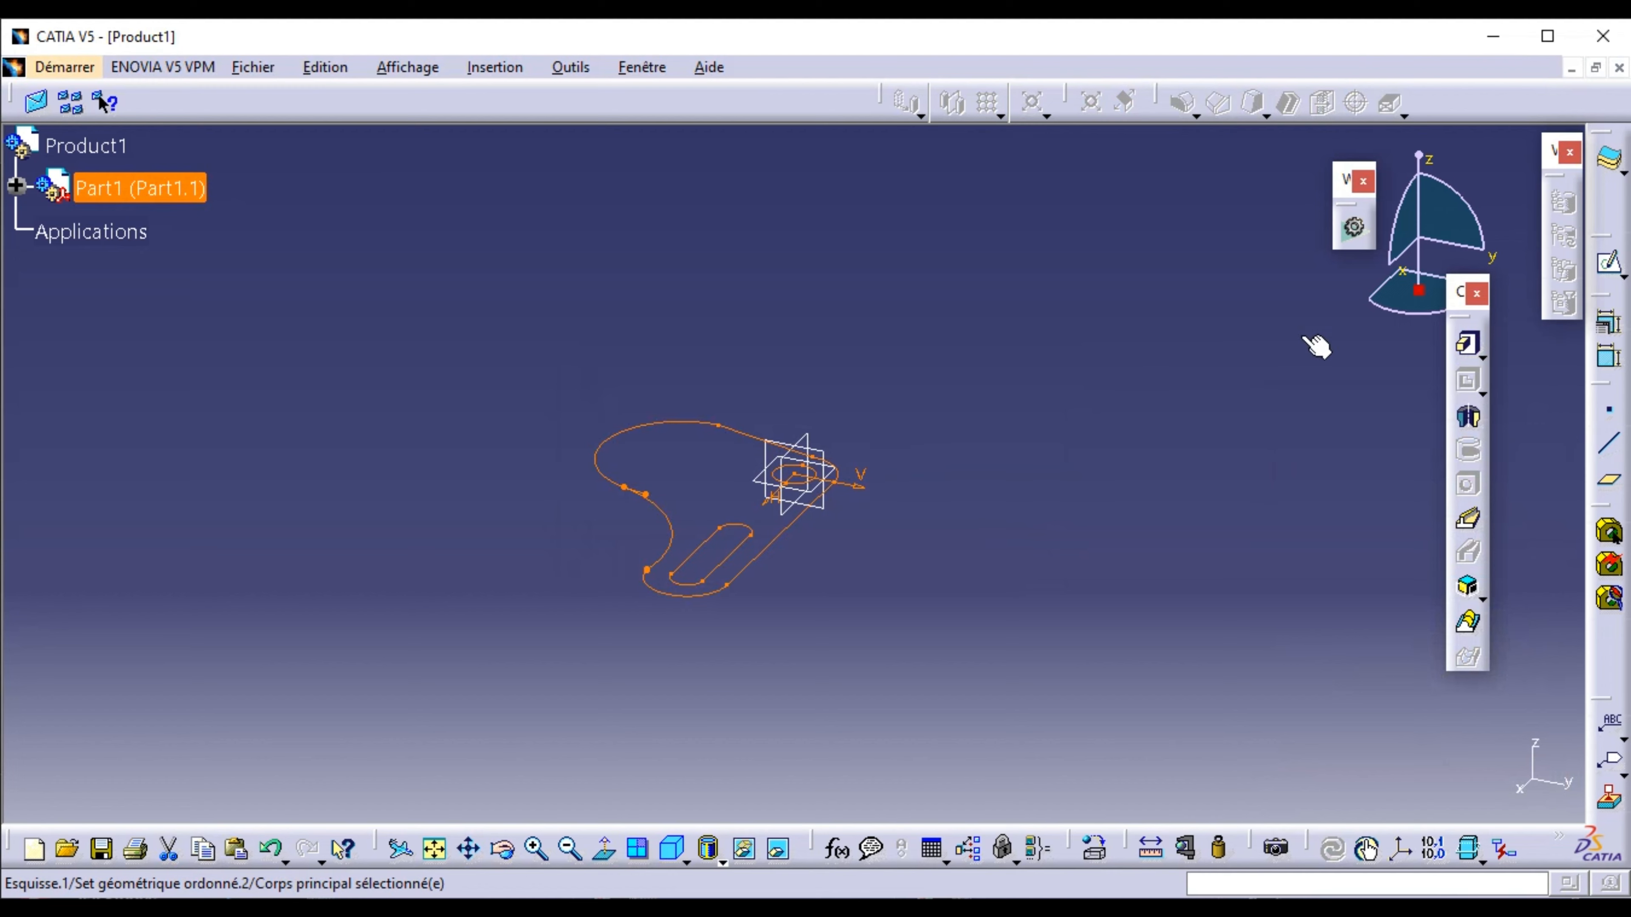
- Reopen the sketch and erase the short leftover end of the large lower arc beyond its junction with the R 50 arc
{"action": "left_click", "coordinate": [1607, 262]}
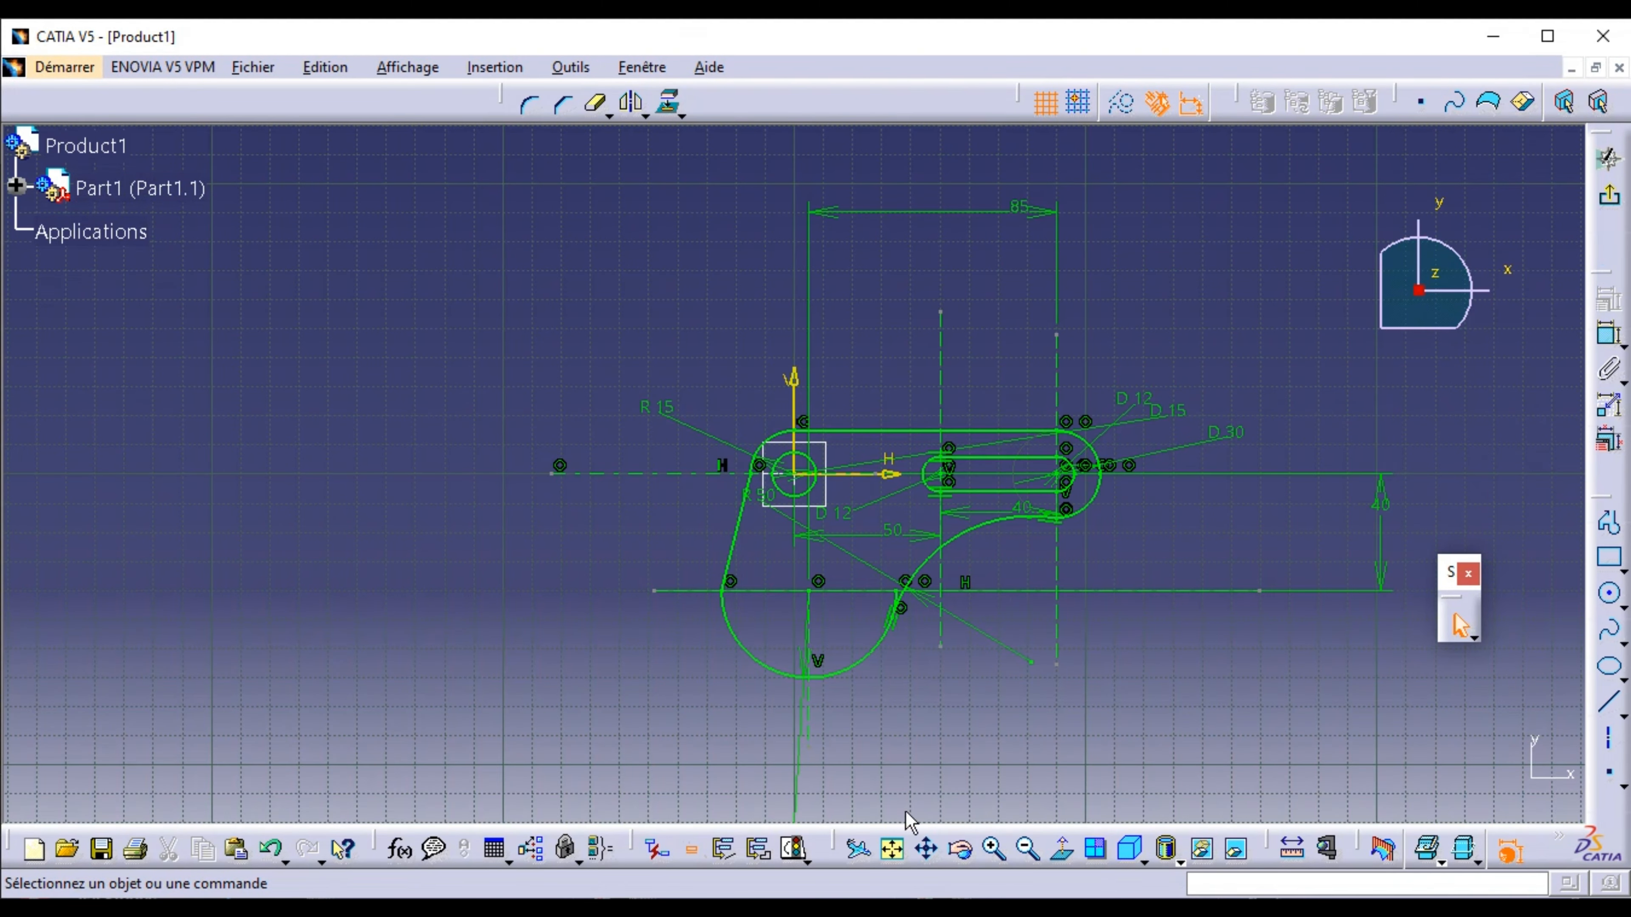
{"action": "left_click", "coordinate": [994, 849]}
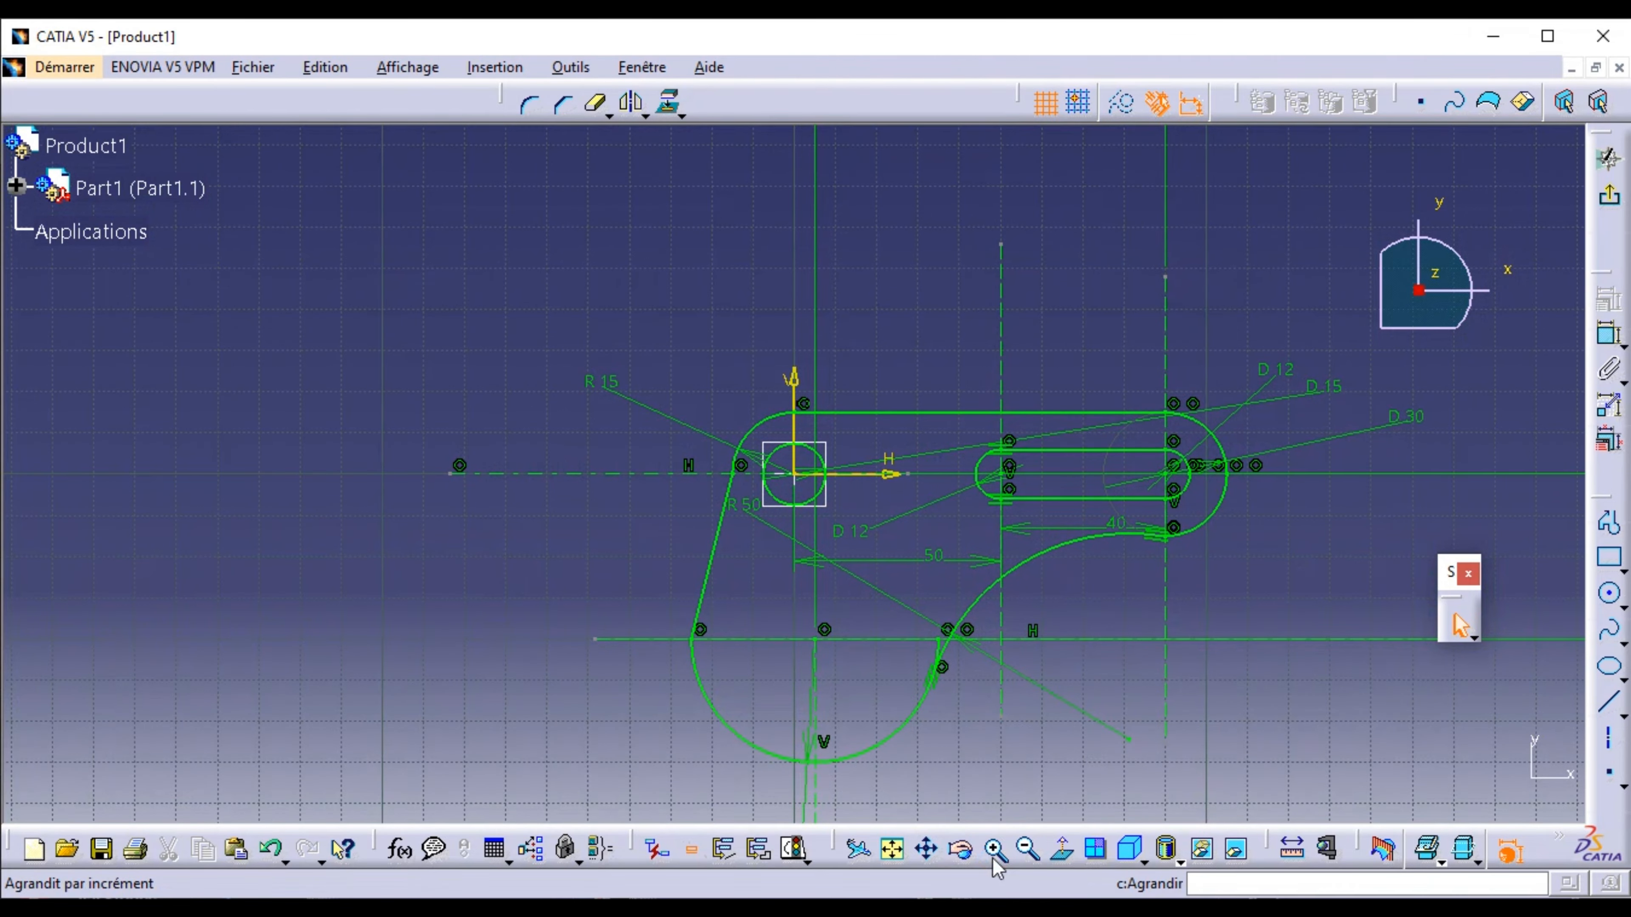
{"action": "left_click", "coordinate": [994, 849]}
{"action": "left_click", "coordinate": [993, 849]}
{"action": "left_click", "coordinate": [994, 850]}
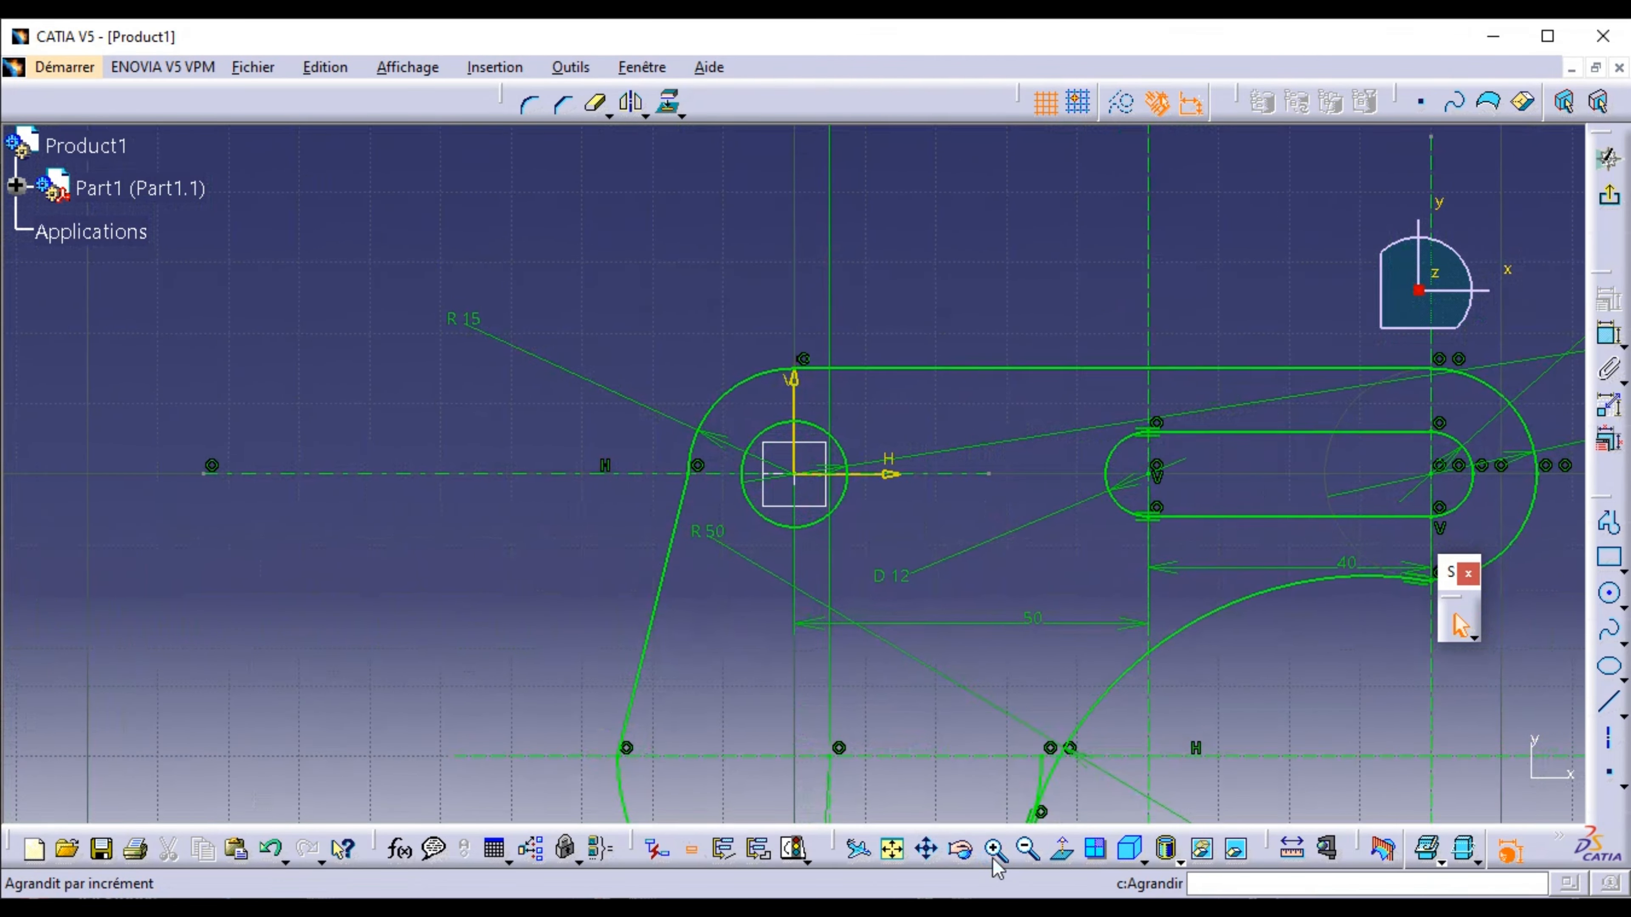
{"action": "left_click", "coordinate": [994, 849]}
{"action": "left_click", "coordinate": [928, 850]}
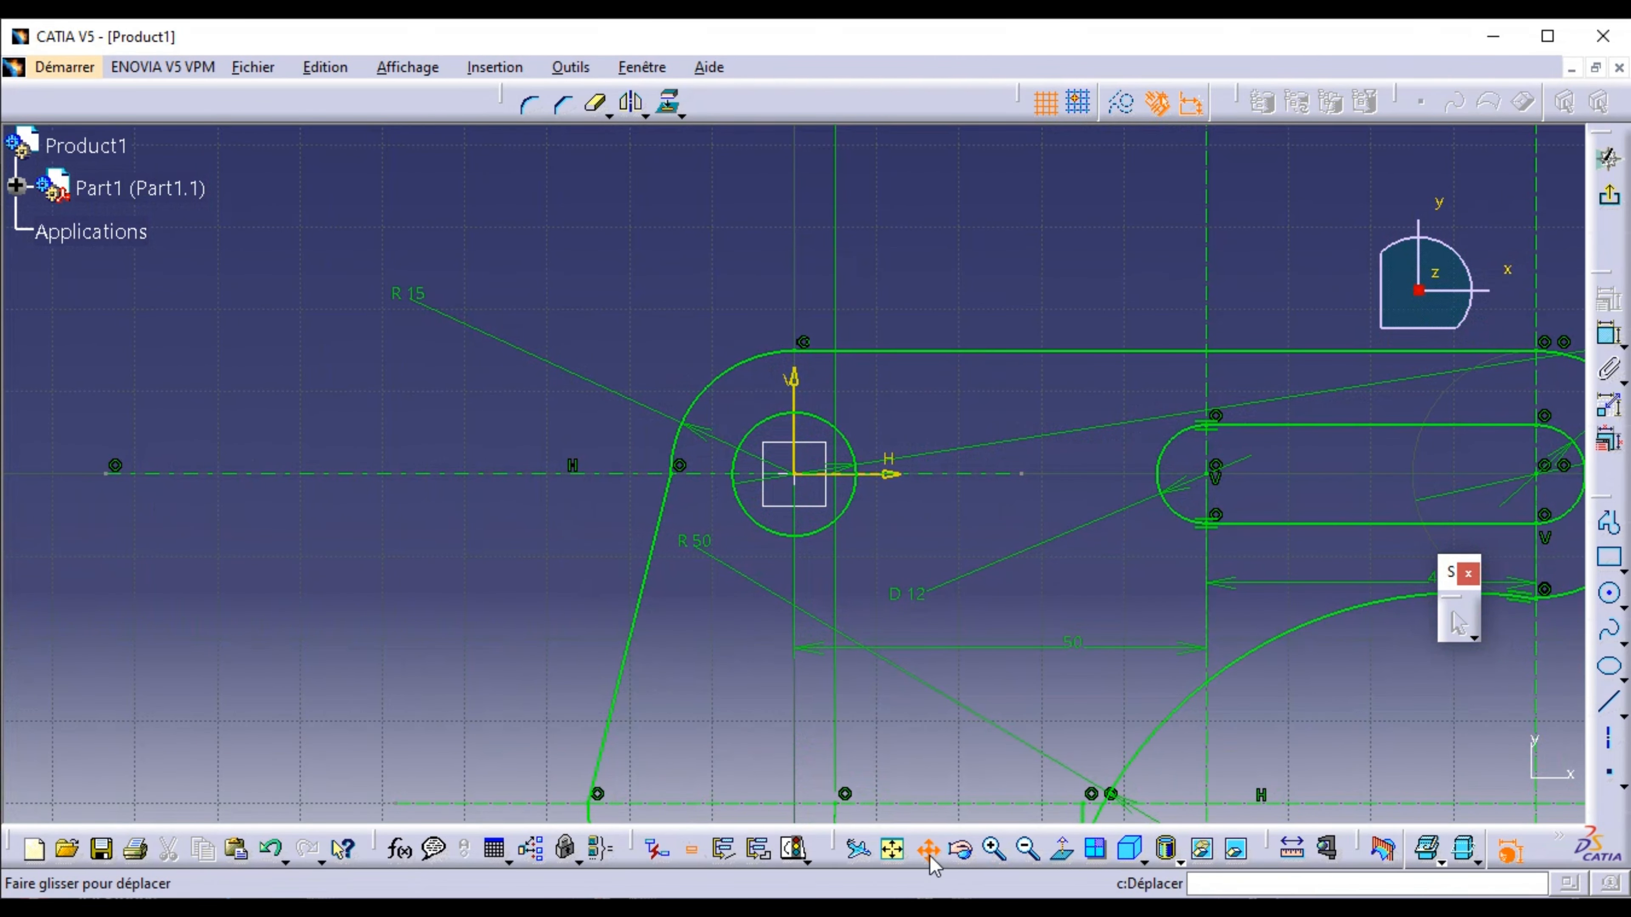
{"action": "middle_click_drag", "start_coordinate": [975, 684], "coordinate": [866, 423]}
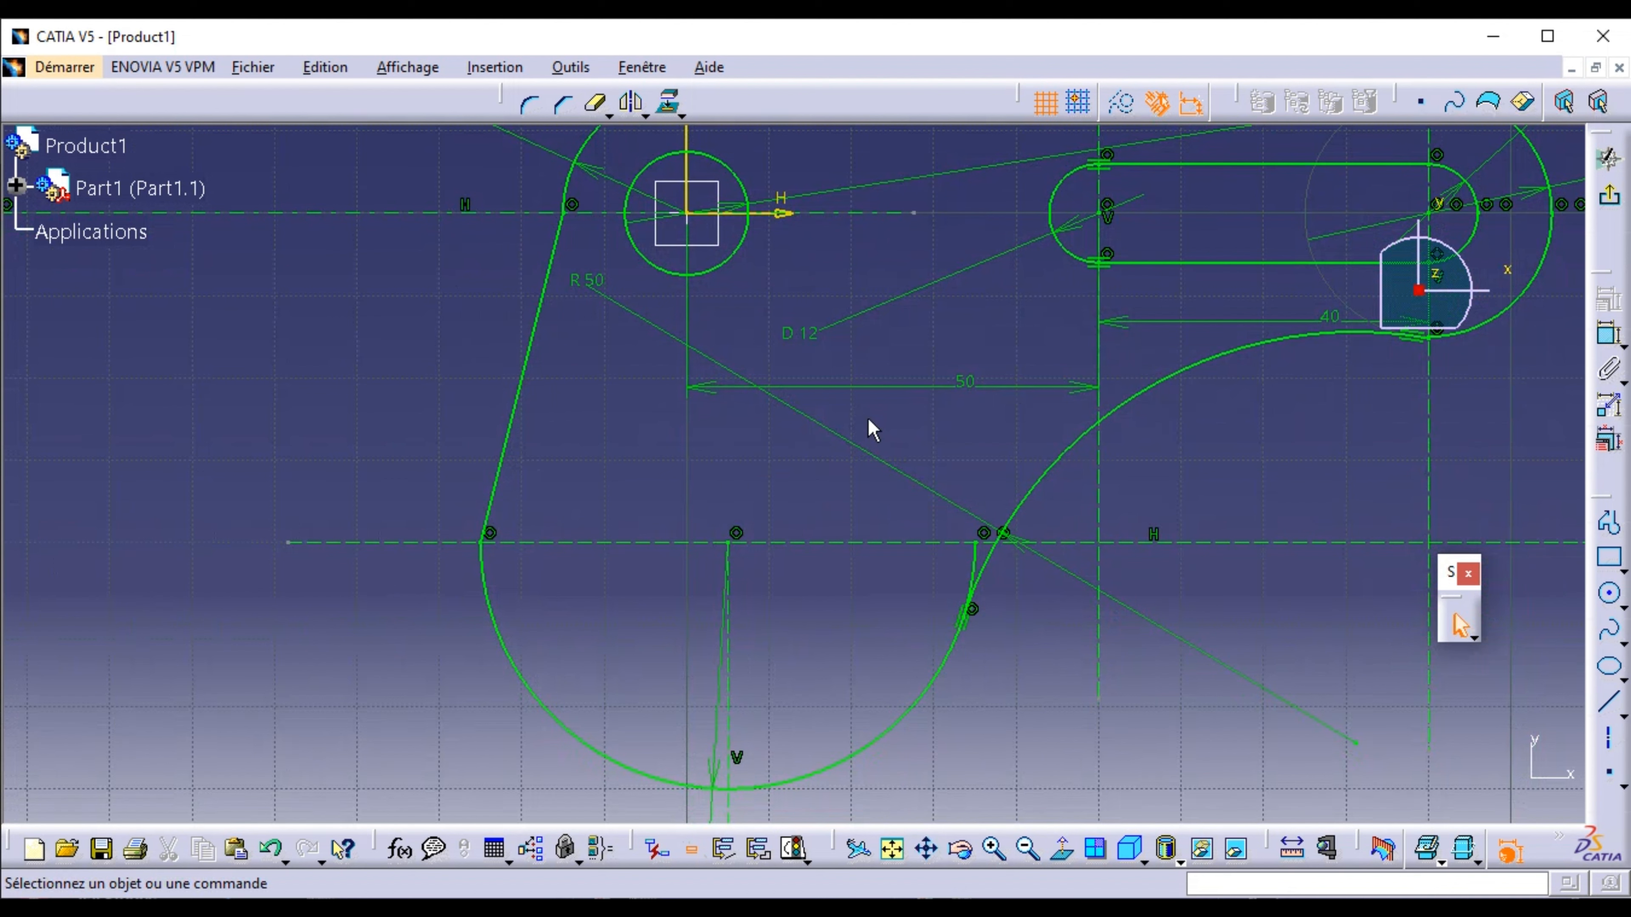
{"action": "left_click", "coordinate": [596, 102]}
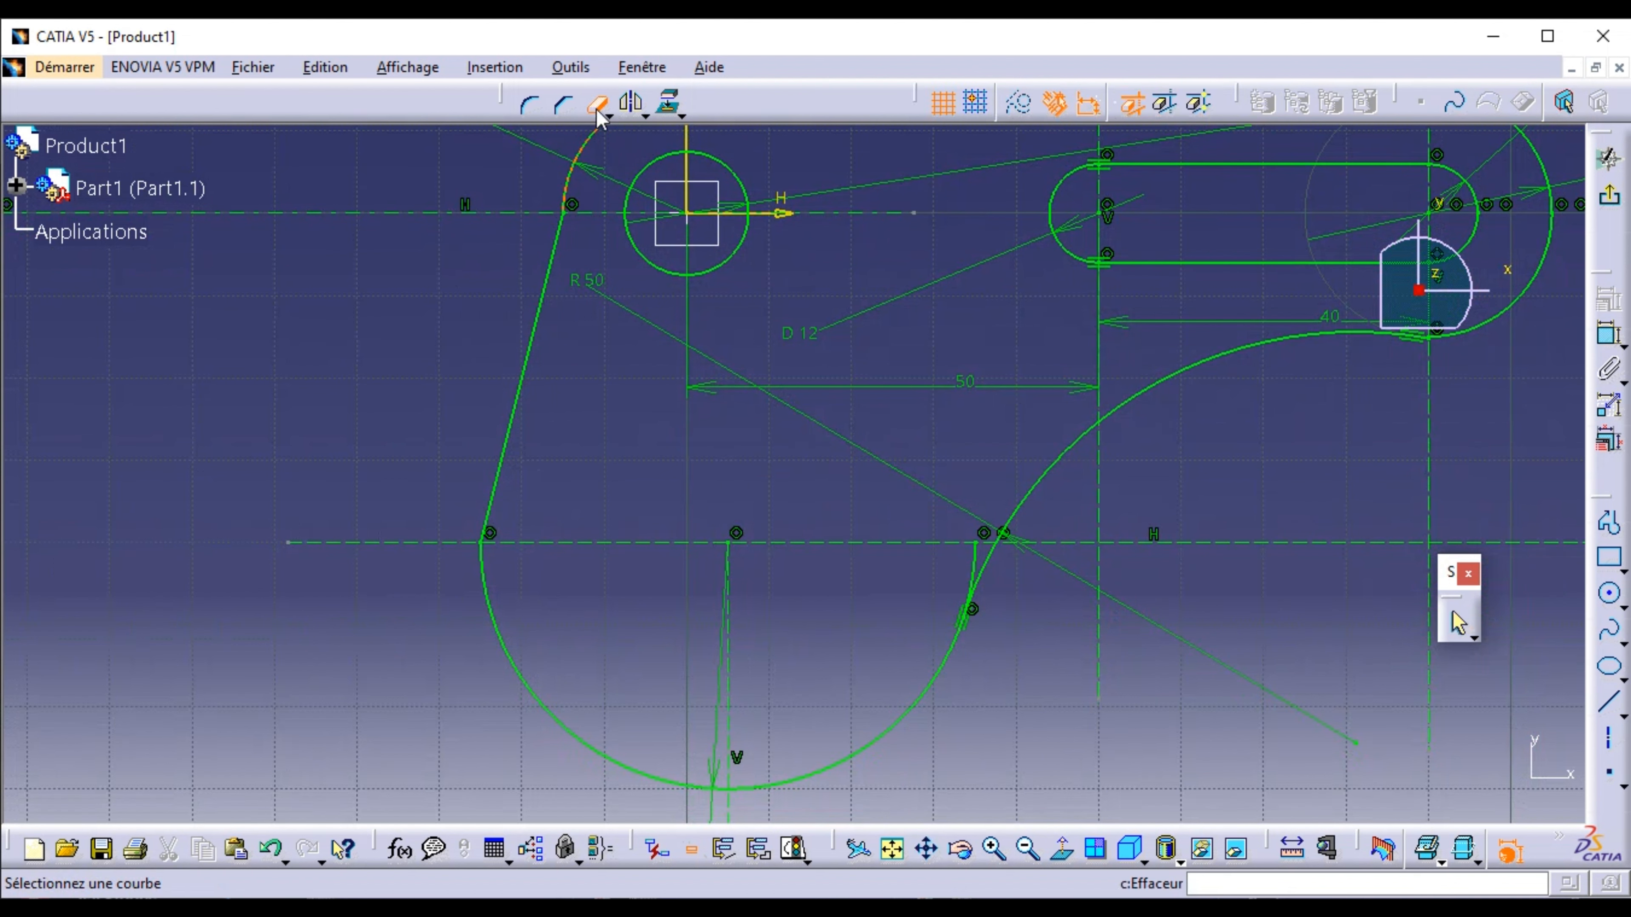
{"action": "left_click", "coordinate": [976, 562]}
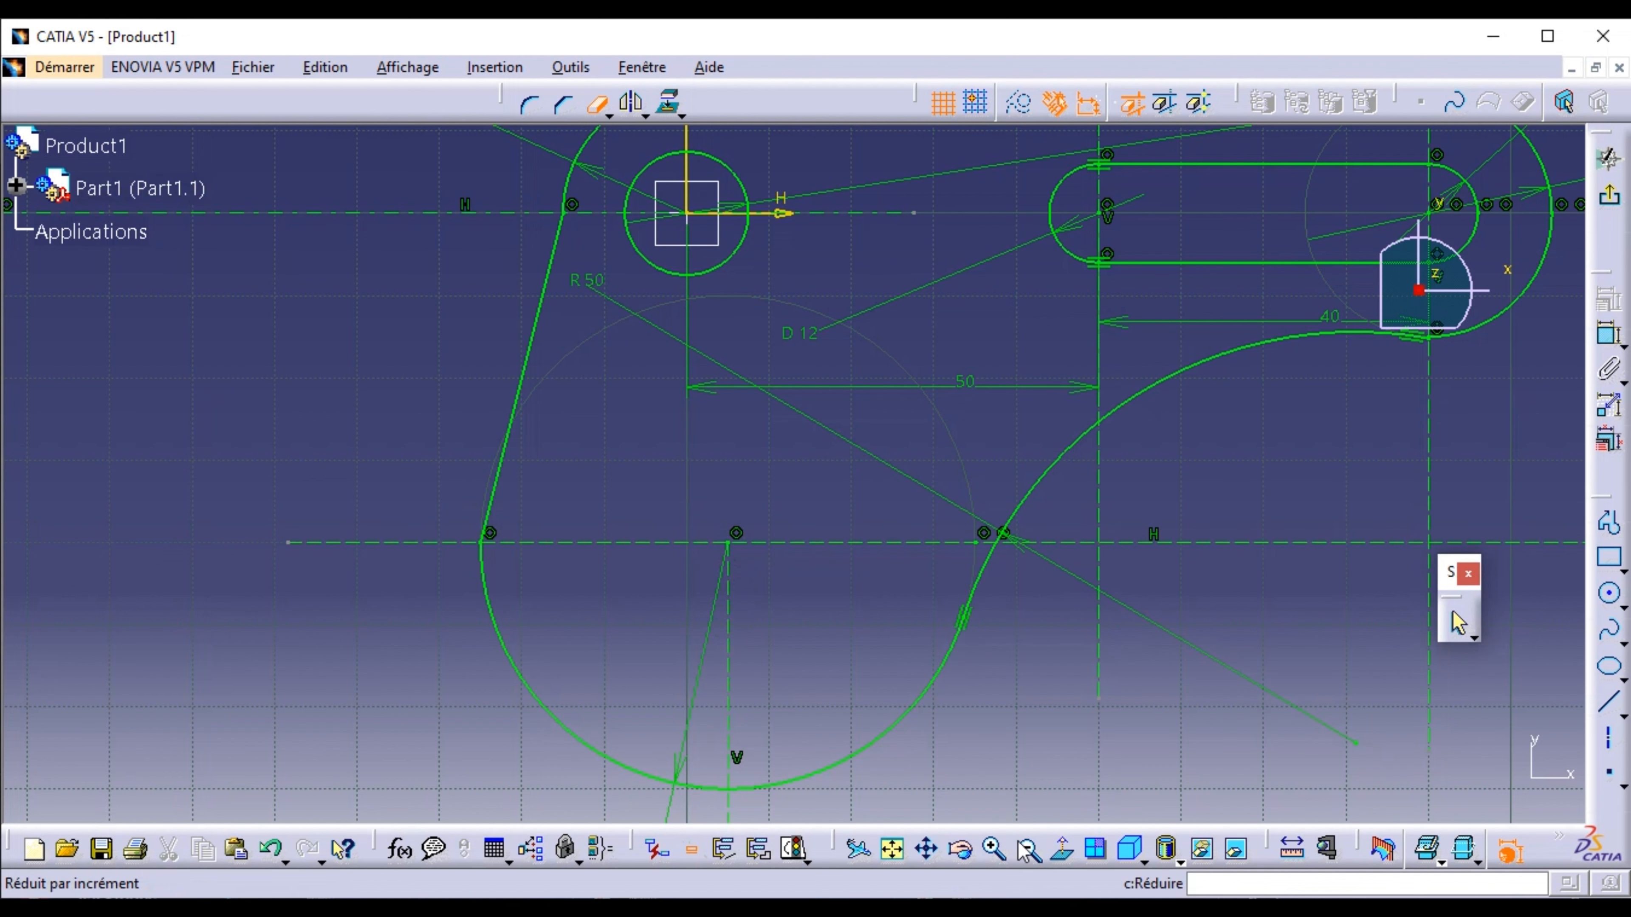
{"action": "left_click", "coordinate": [1027, 851]}
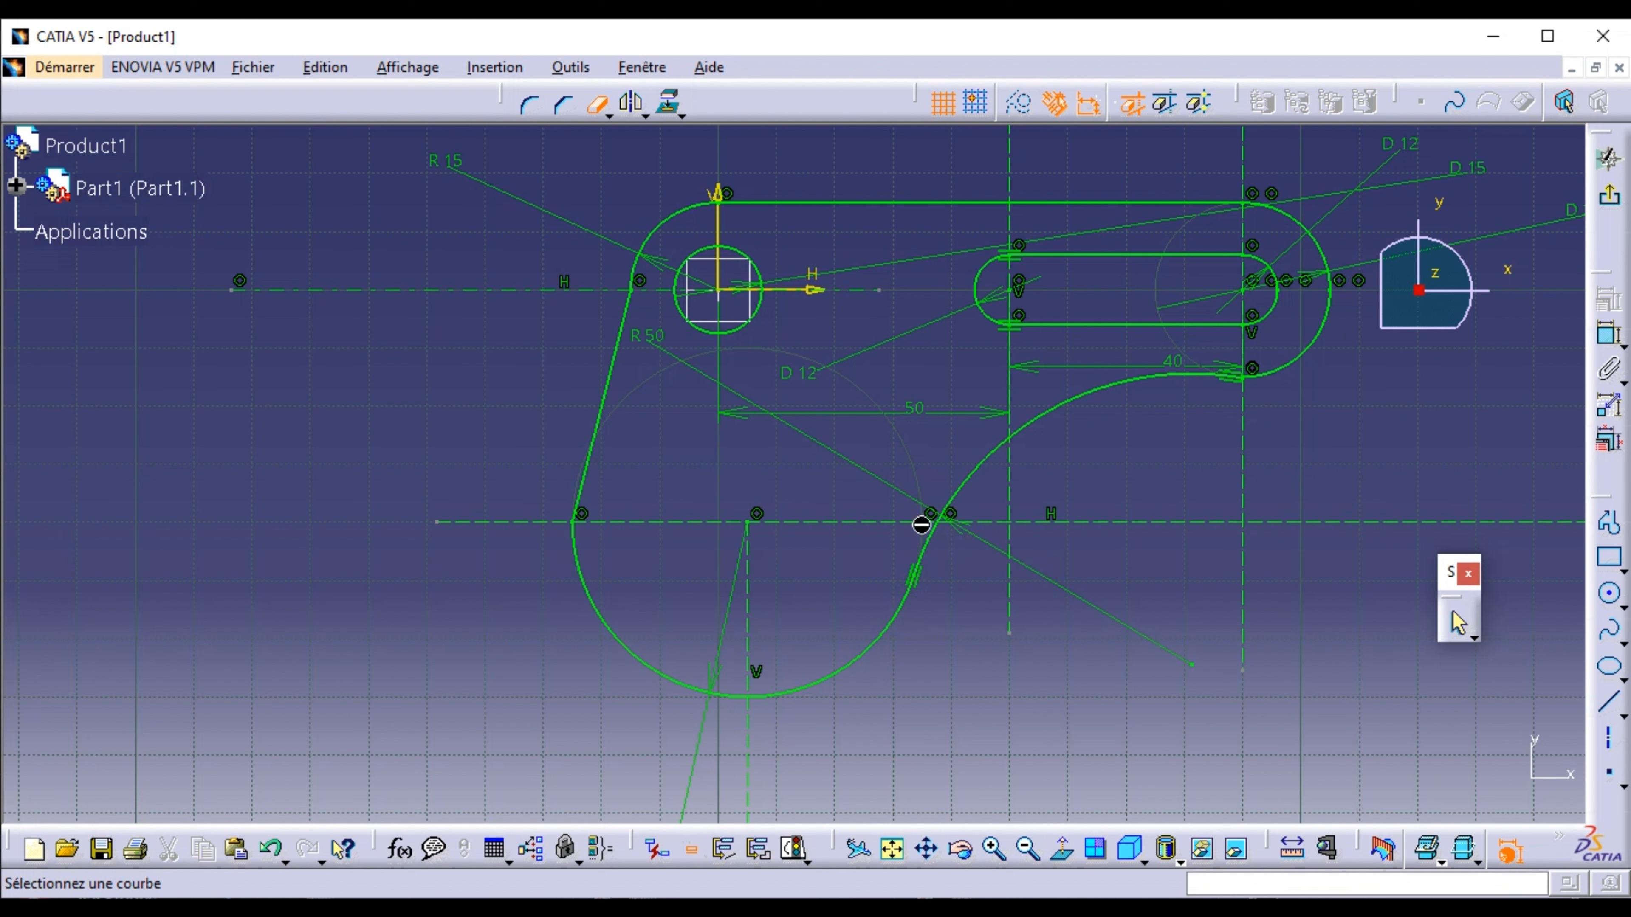
- Exit the sketch and retry its extrusion, declining to use the ambiguous sketch, and cancel the extrusion definition
{"action": "left_click", "coordinate": [1610, 193]}
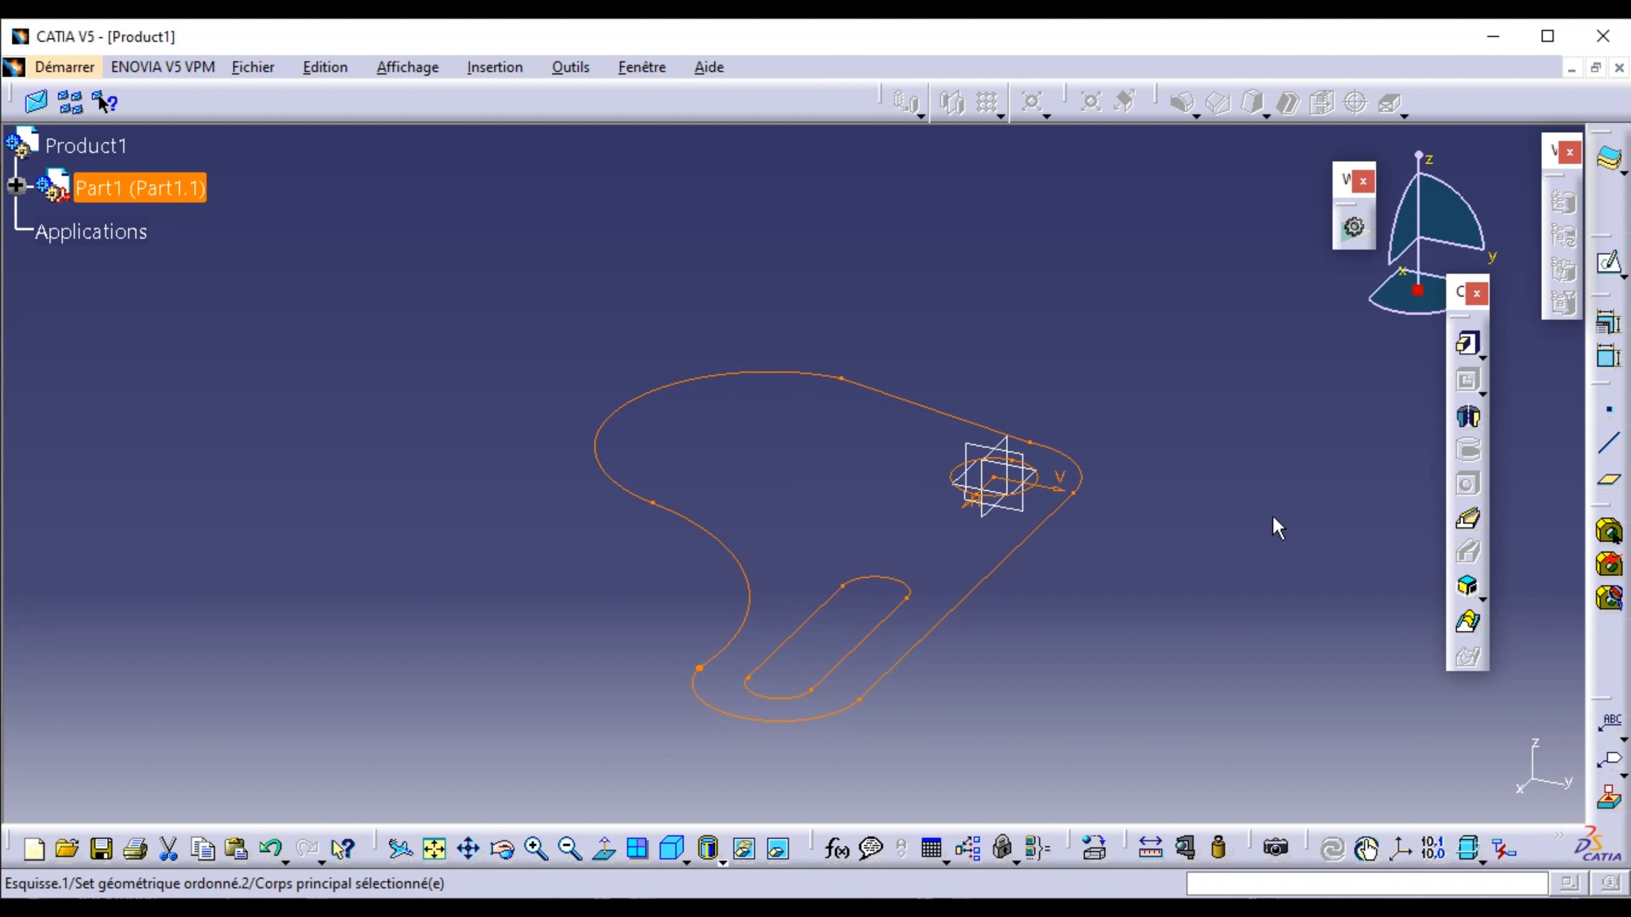
{"action": "left_click", "coordinate": [1466, 348]}
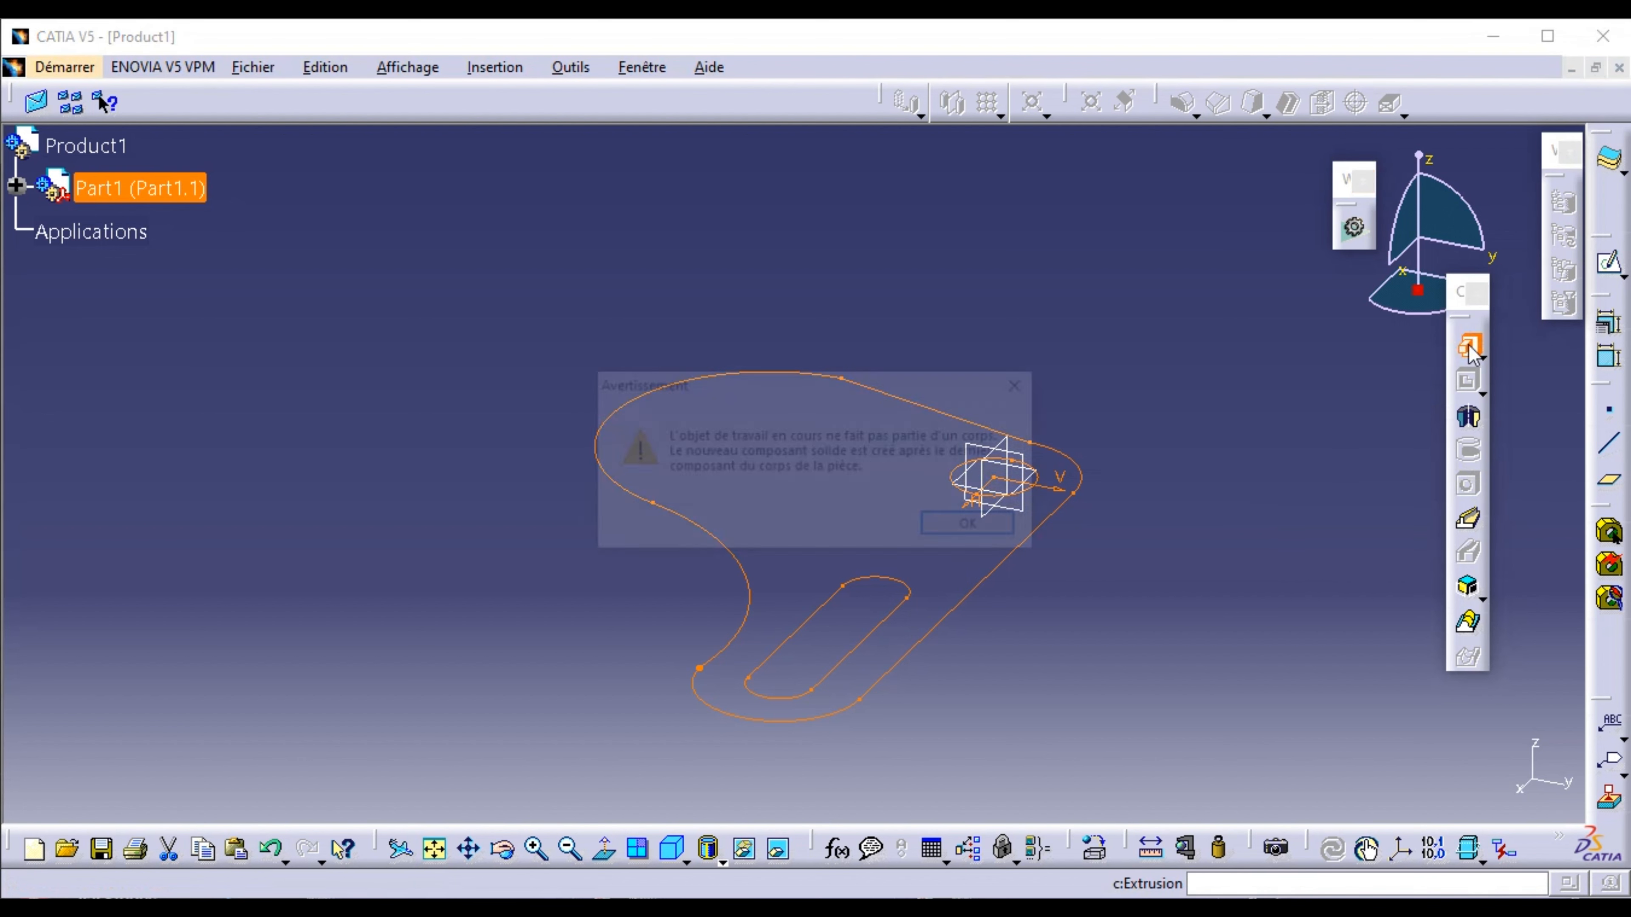
{"action": "left_click", "coordinate": [1014, 524]}
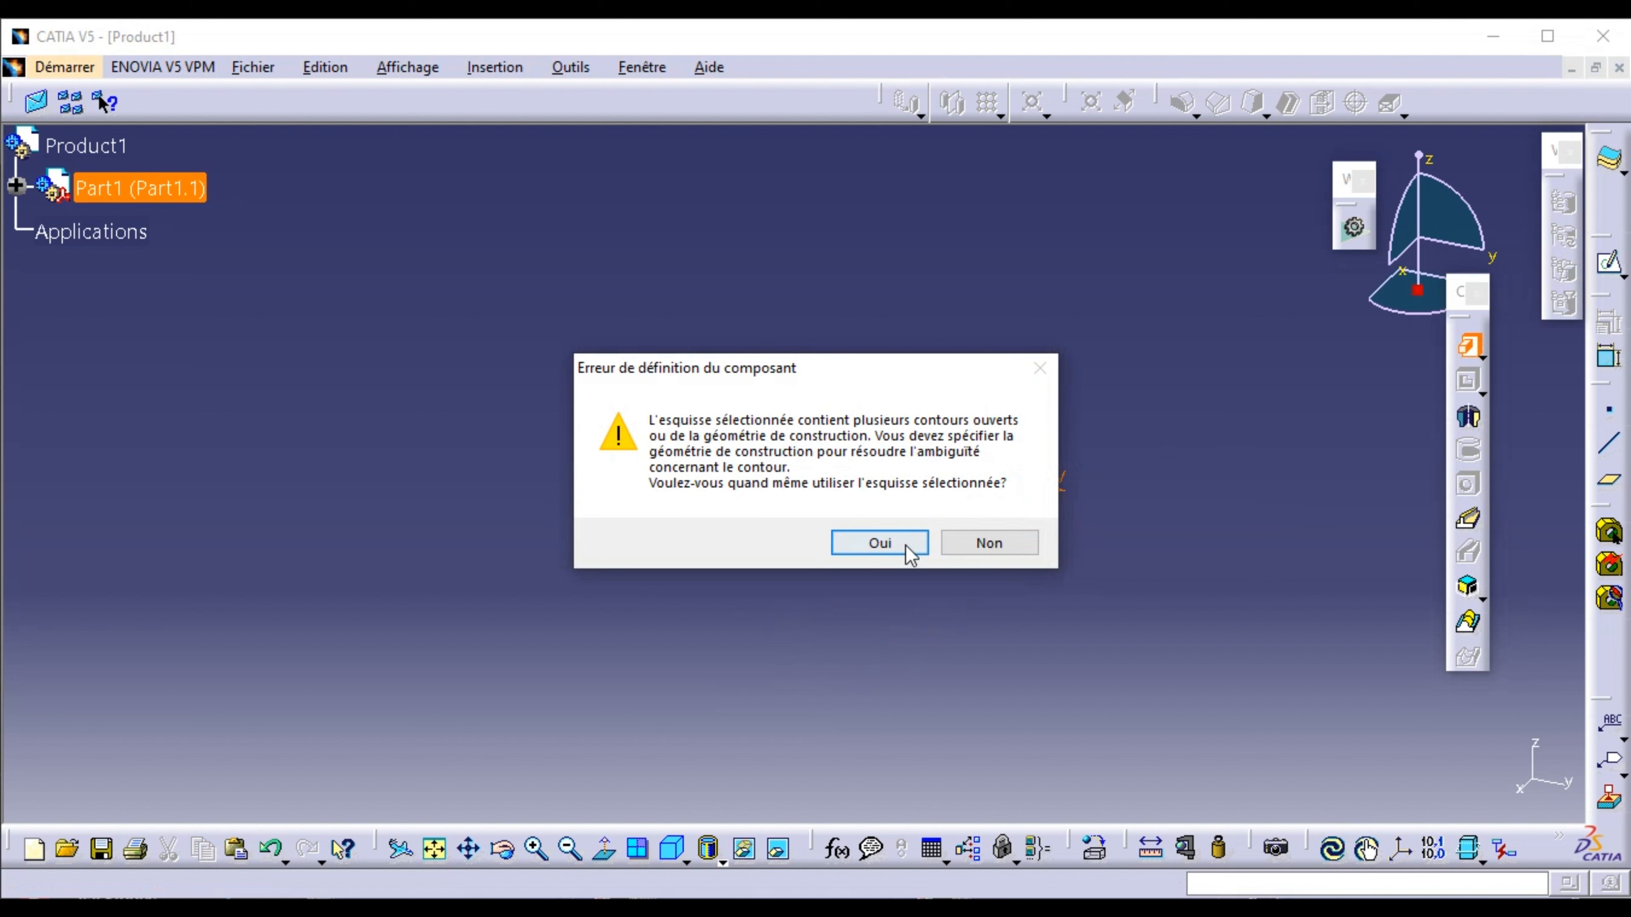
{"action": "left_click", "coordinate": [968, 548]}
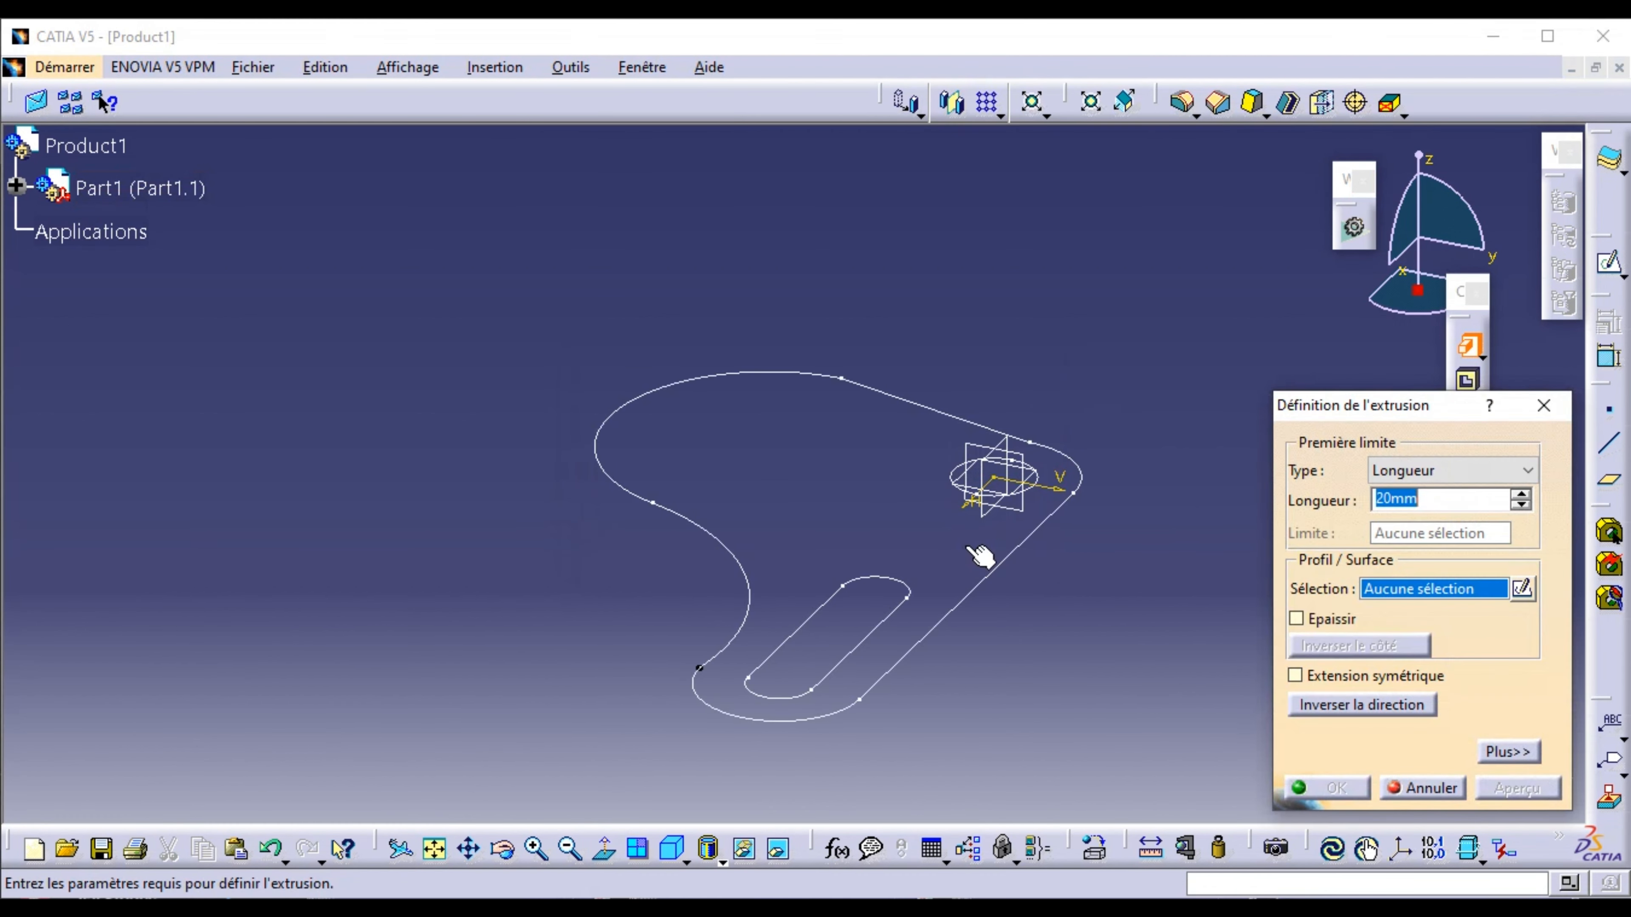
{"action": "left_click", "coordinate": [700, 670]}
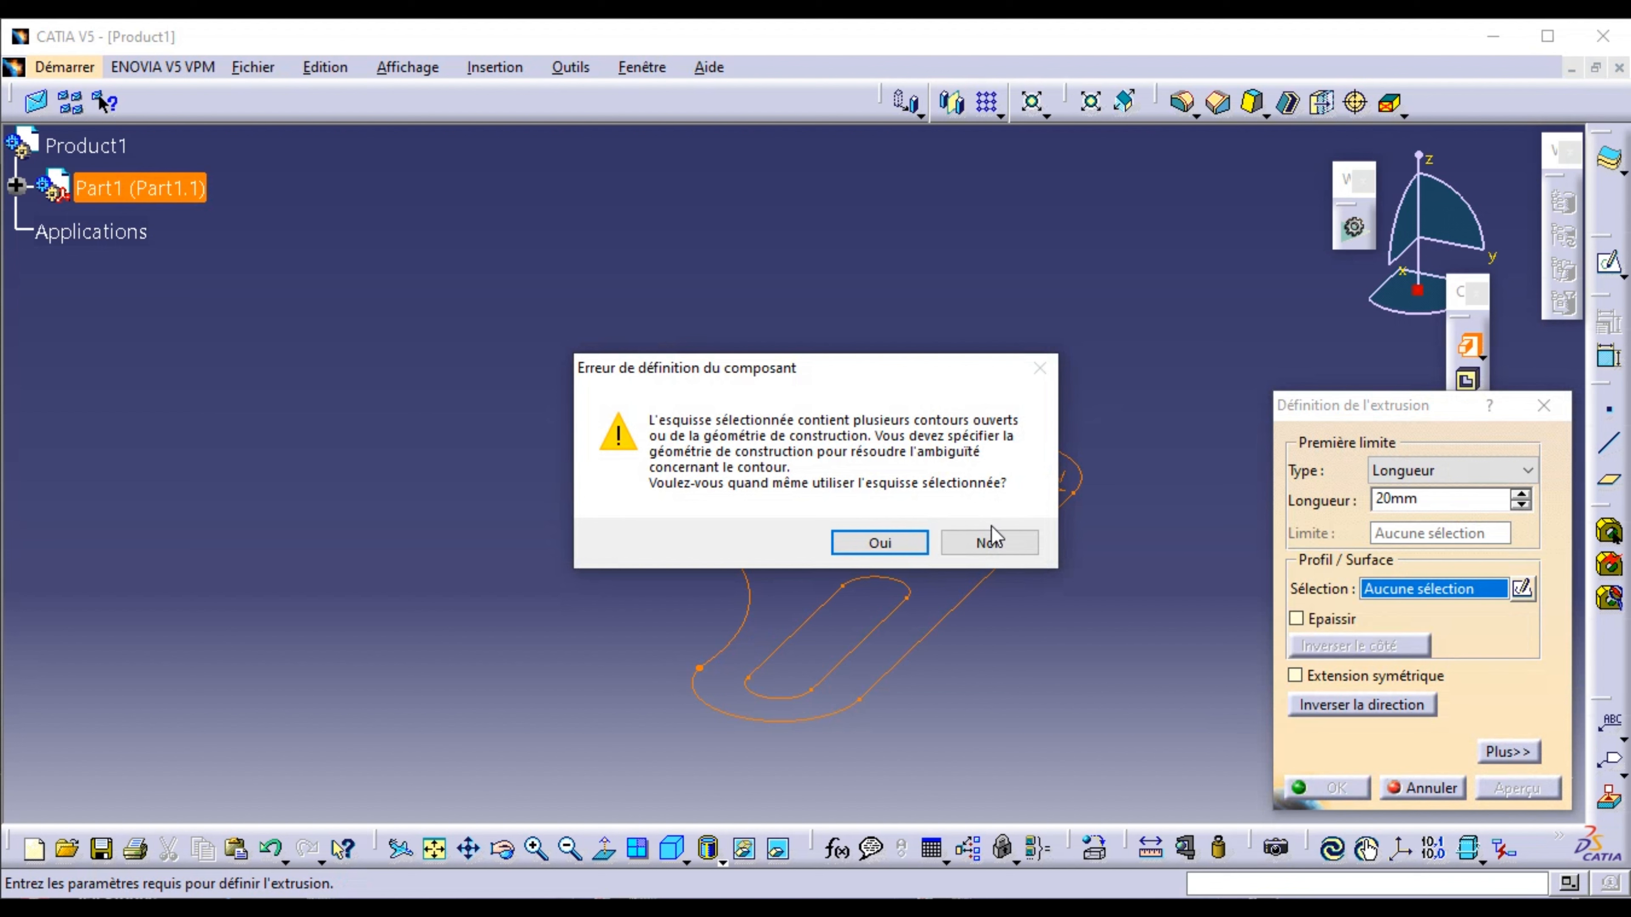
{"action": "left_click", "coordinate": [990, 540]}
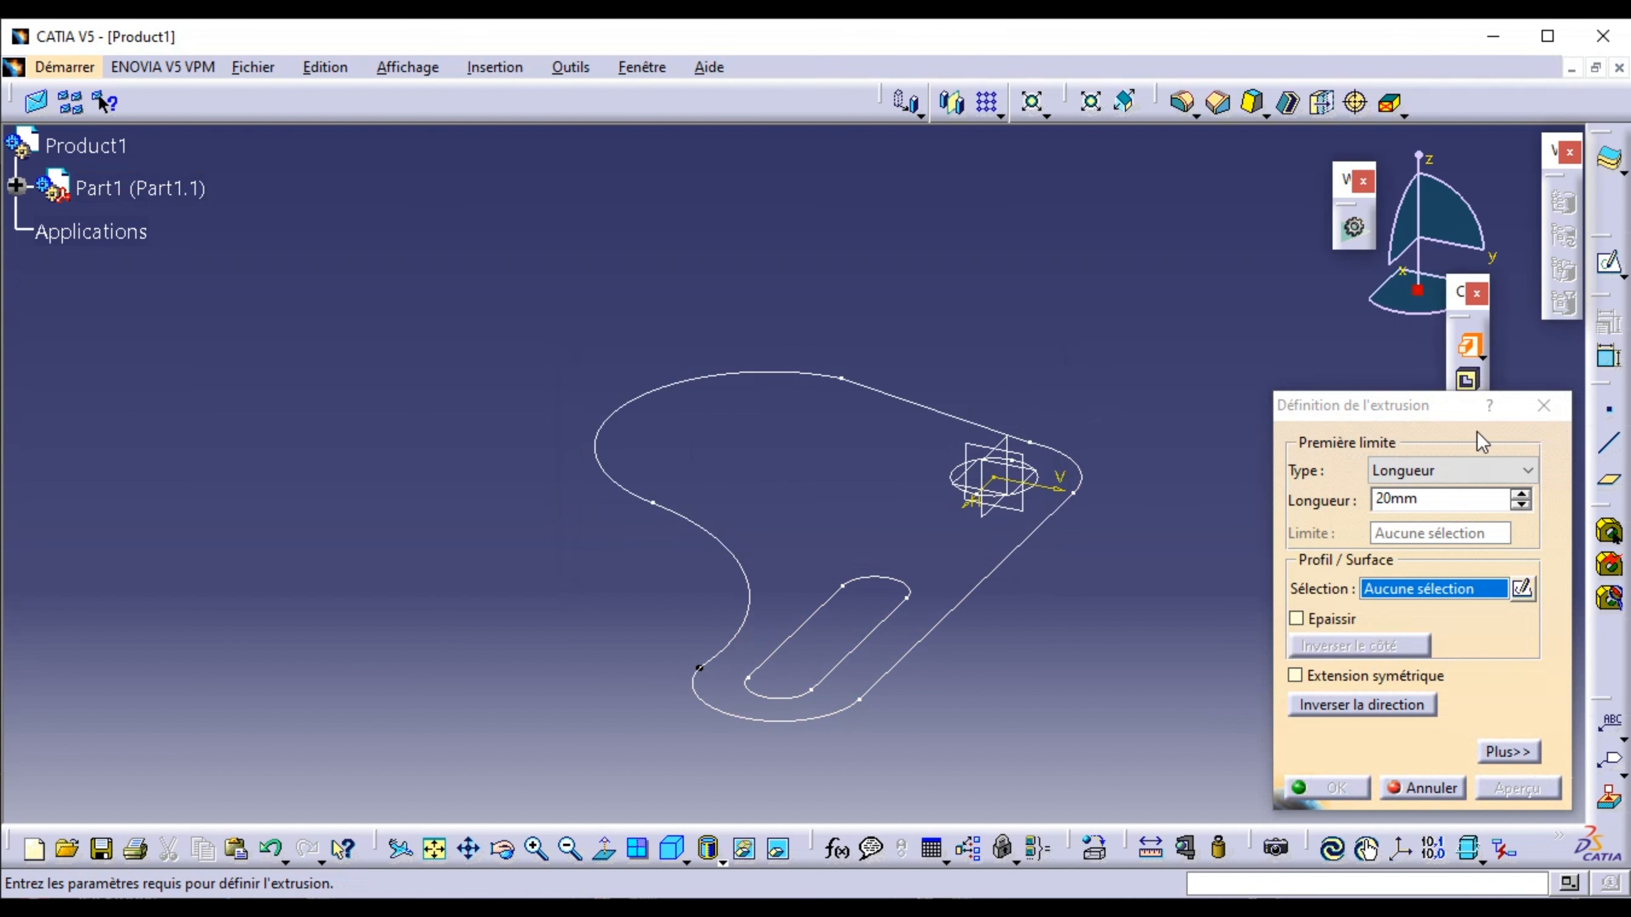
{"action": "left_click", "coordinate": [1545, 406]}
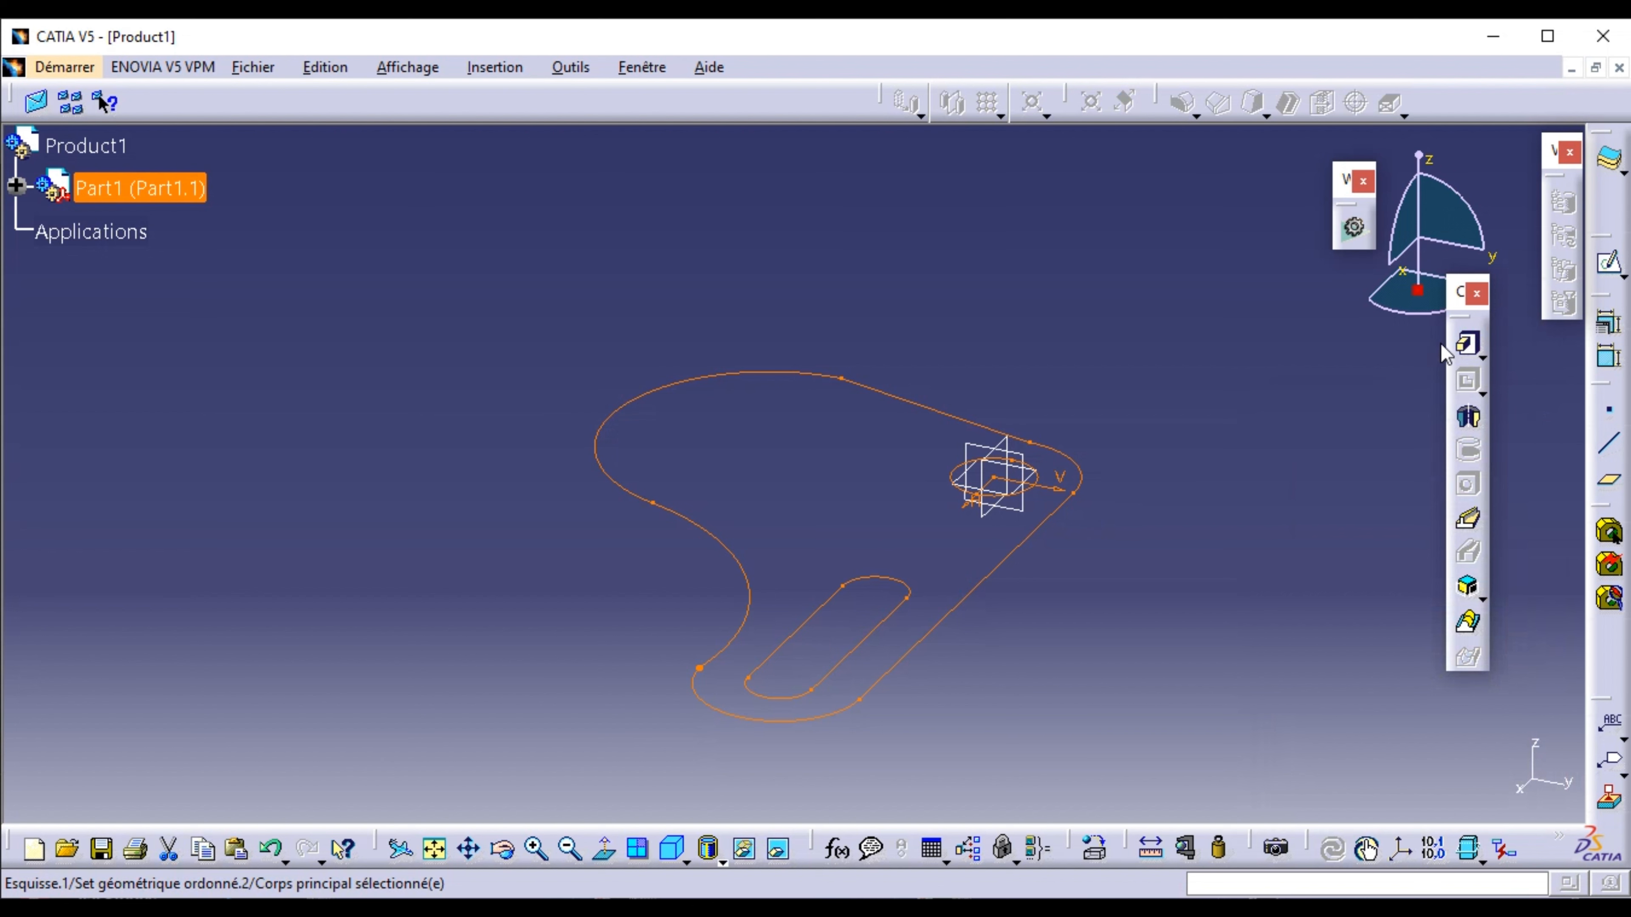
- Reopen the sketch and examine the junction between the R 50 arc and the slot-end arc for a gap
{"action": "left_click", "coordinate": [1609, 276]}
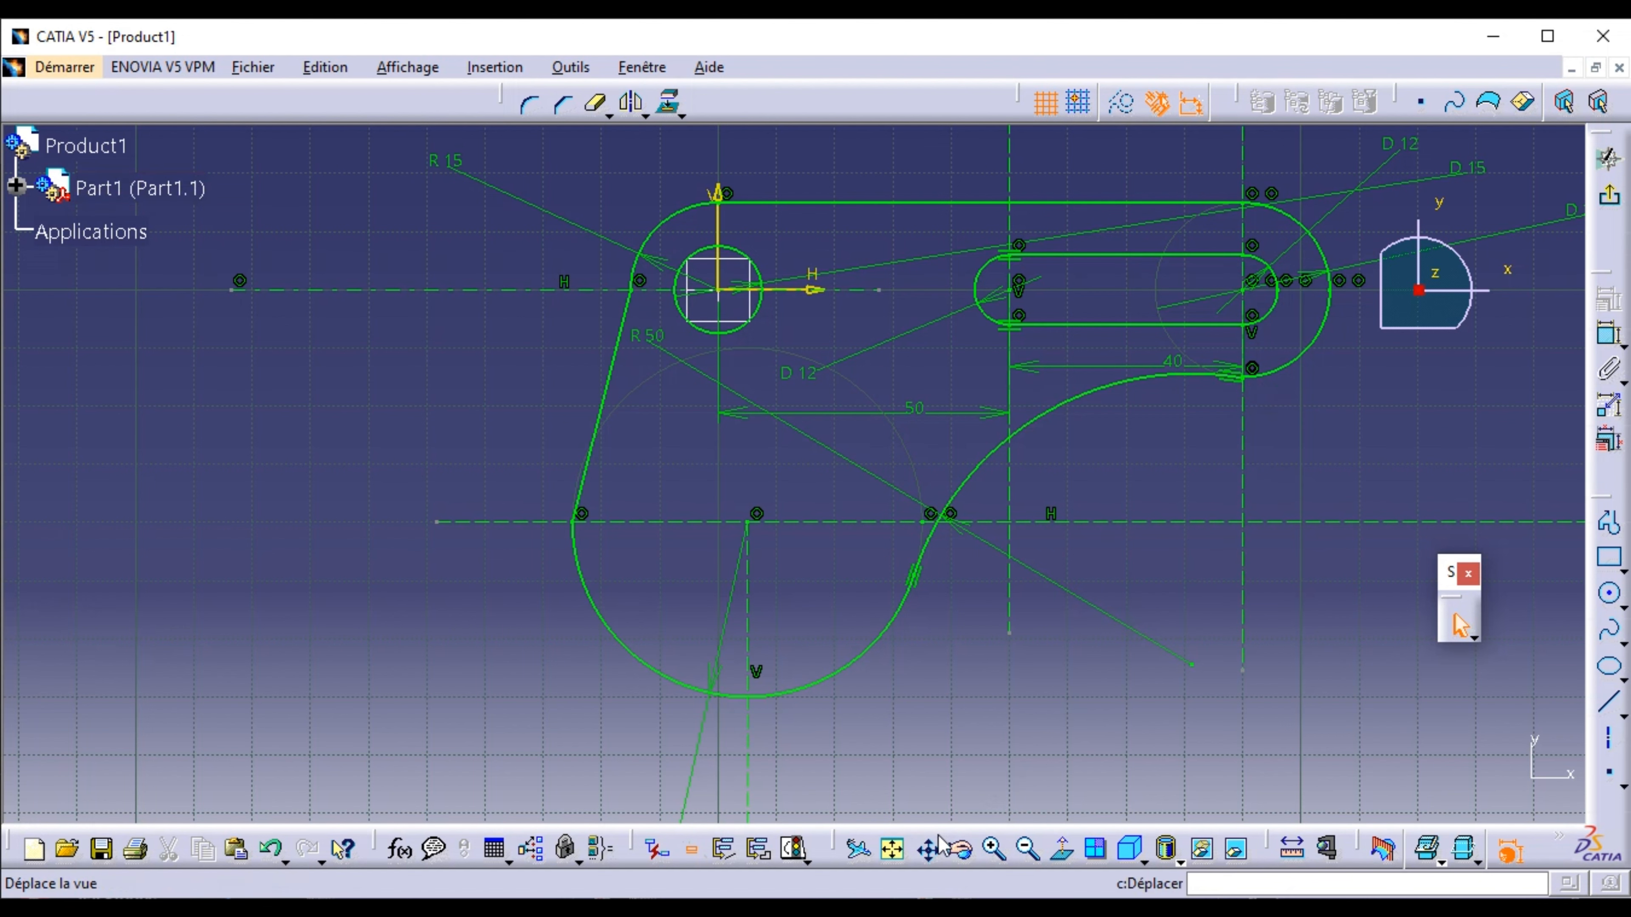
{"action": "mouse_move", "coordinate": [1191, 489]}
{"action": "middle_mouse_down"}
{"action": "mouse_move", "coordinate": [1045, 506]}
{"action": "mouse_move", "coordinate": [899, 561]}
{"action": "middle_mouse_up"}
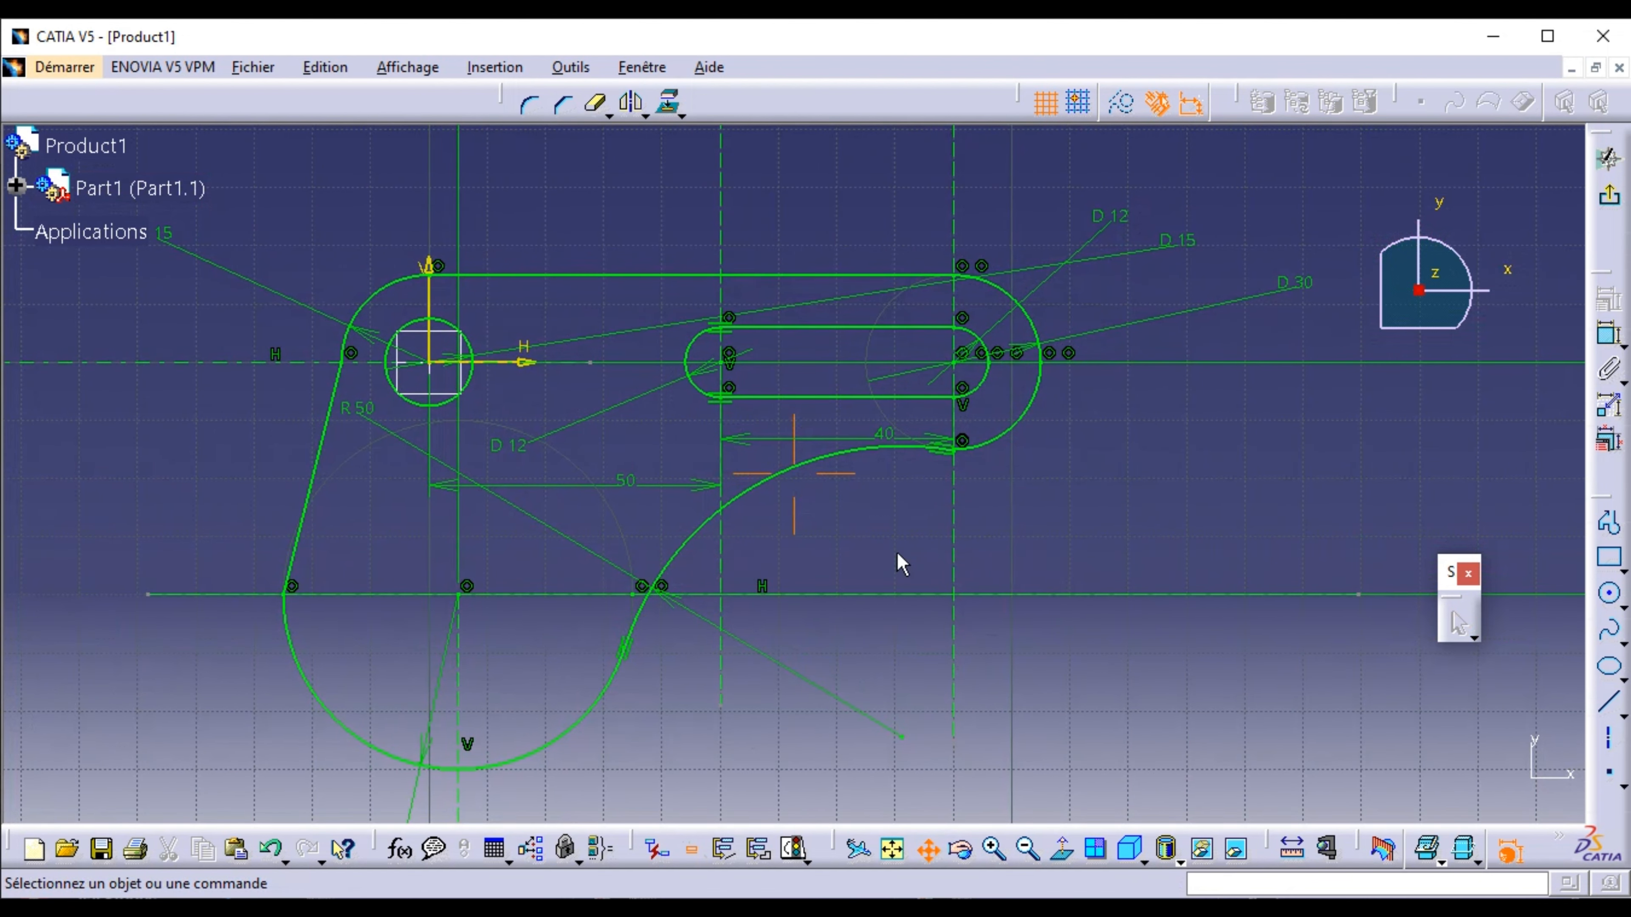
{"action": "left_click", "coordinate": [992, 849]}
{"action": "left_click", "coordinate": [986, 857]}
{"action": "left_click", "coordinate": [986, 857]}
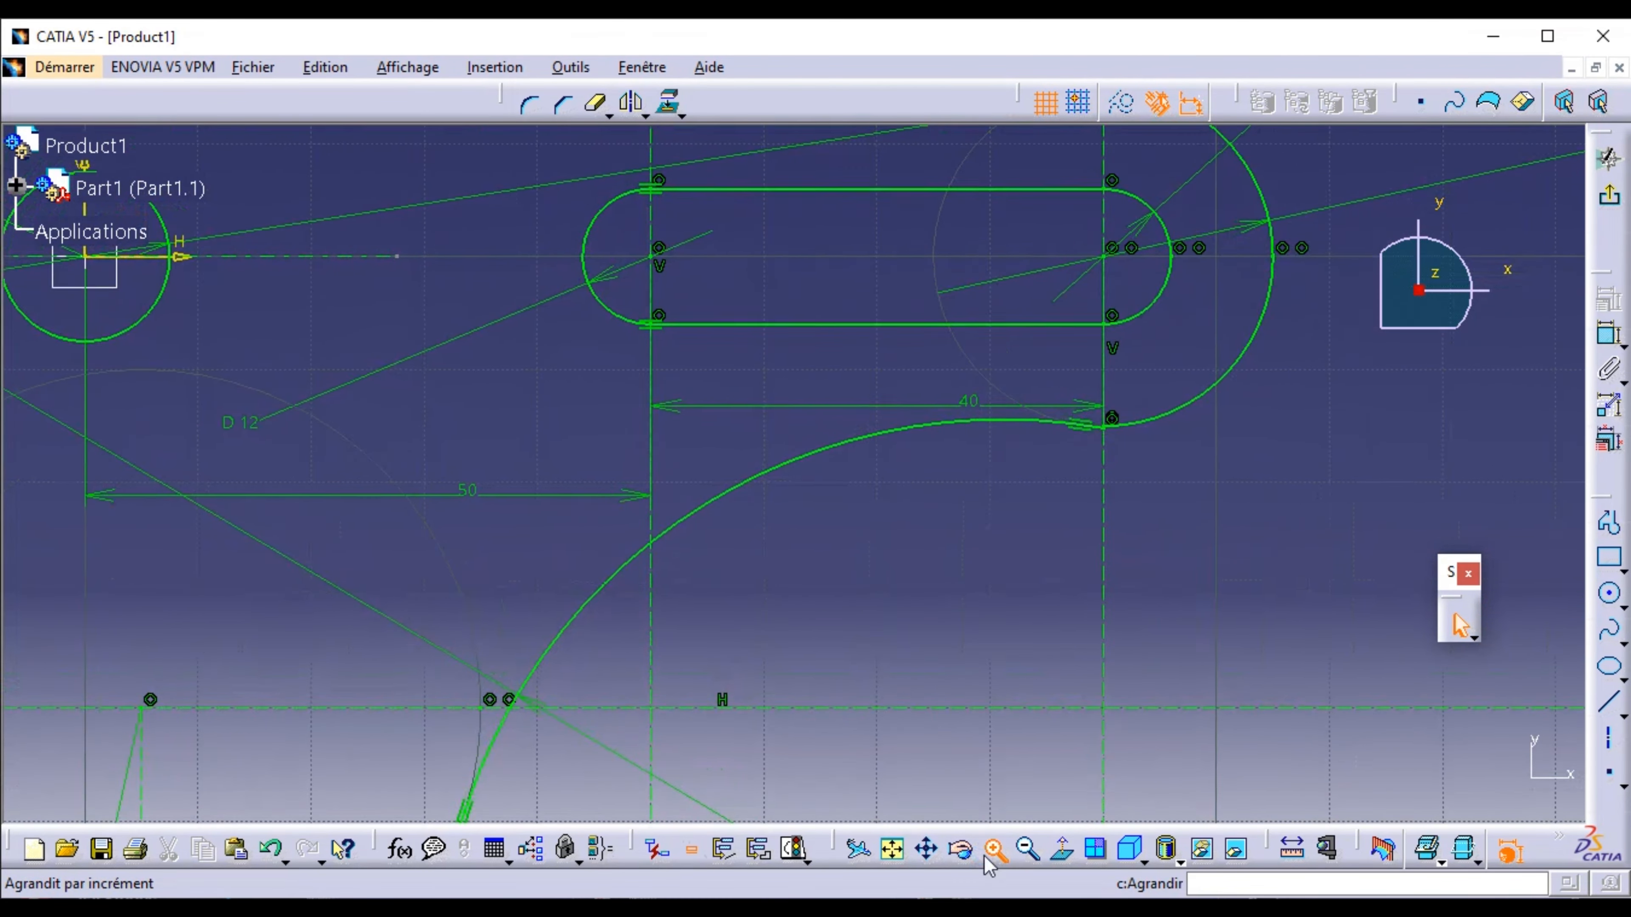
{"action": "left_click", "coordinate": [986, 857]}
{"action": "left_click", "coordinate": [986, 857]}
{"action": "left_click", "coordinate": [985, 857]}
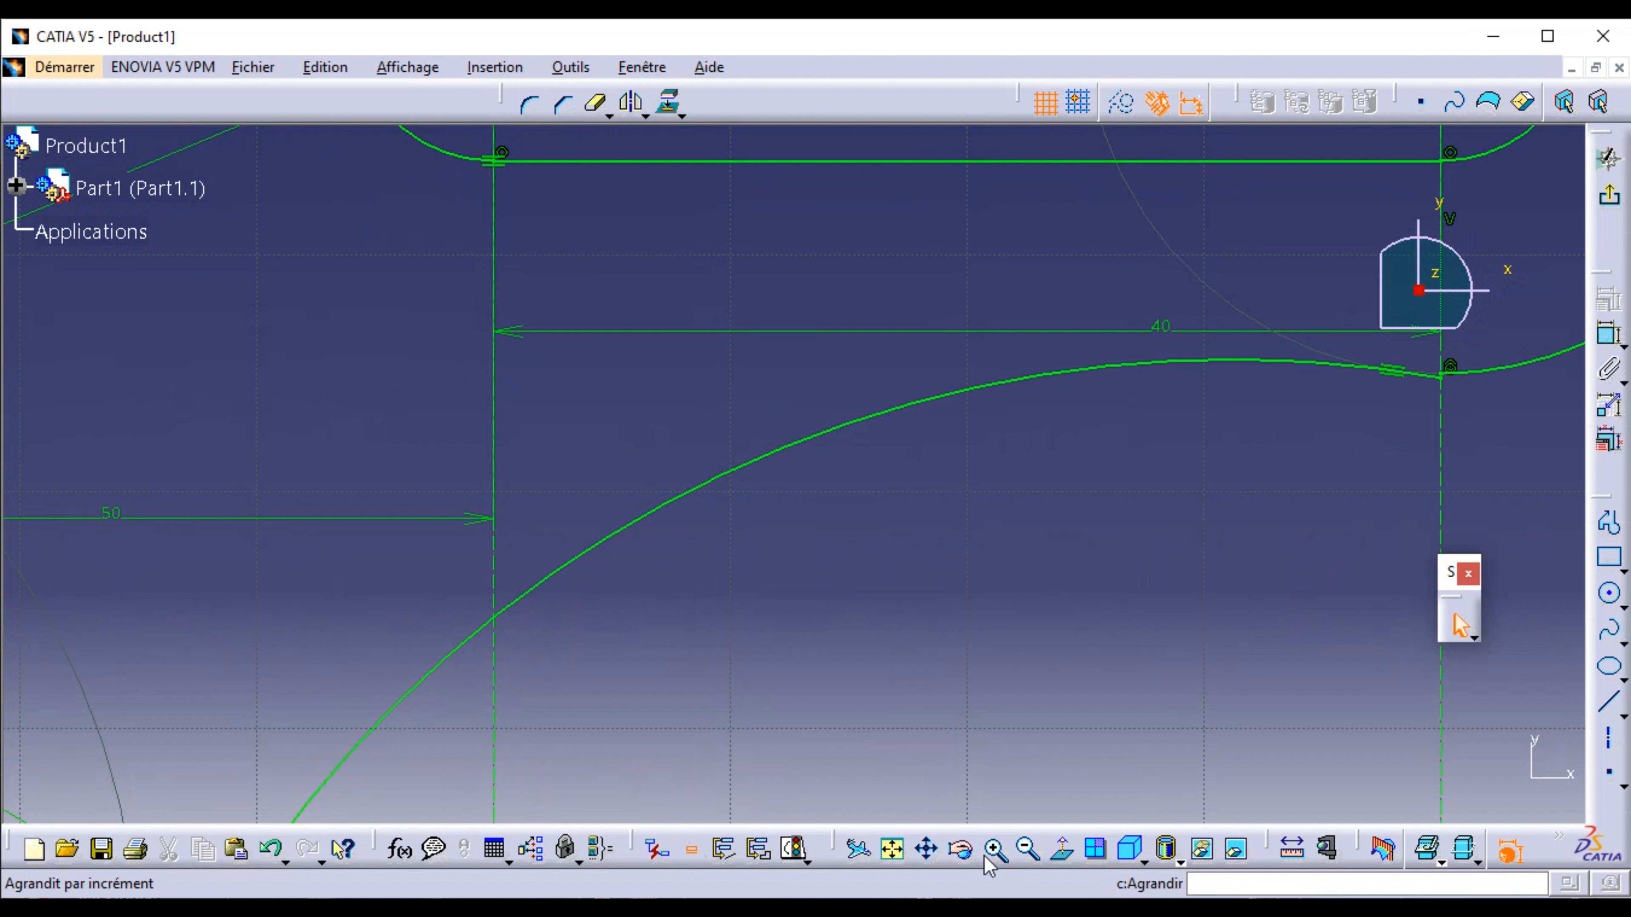
{"action": "left_click", "coordinate": [929, 848]}
{"action": "mouse_move", "coordinate": [1253, 575]}
{"action": "left_mouse_down"}
{"action": "mouse_move", "coordinate": [1047, 578]}
{"action": "mouse_move", "coordinate": [893, 615]}
{"action": "left_mouse_up"}
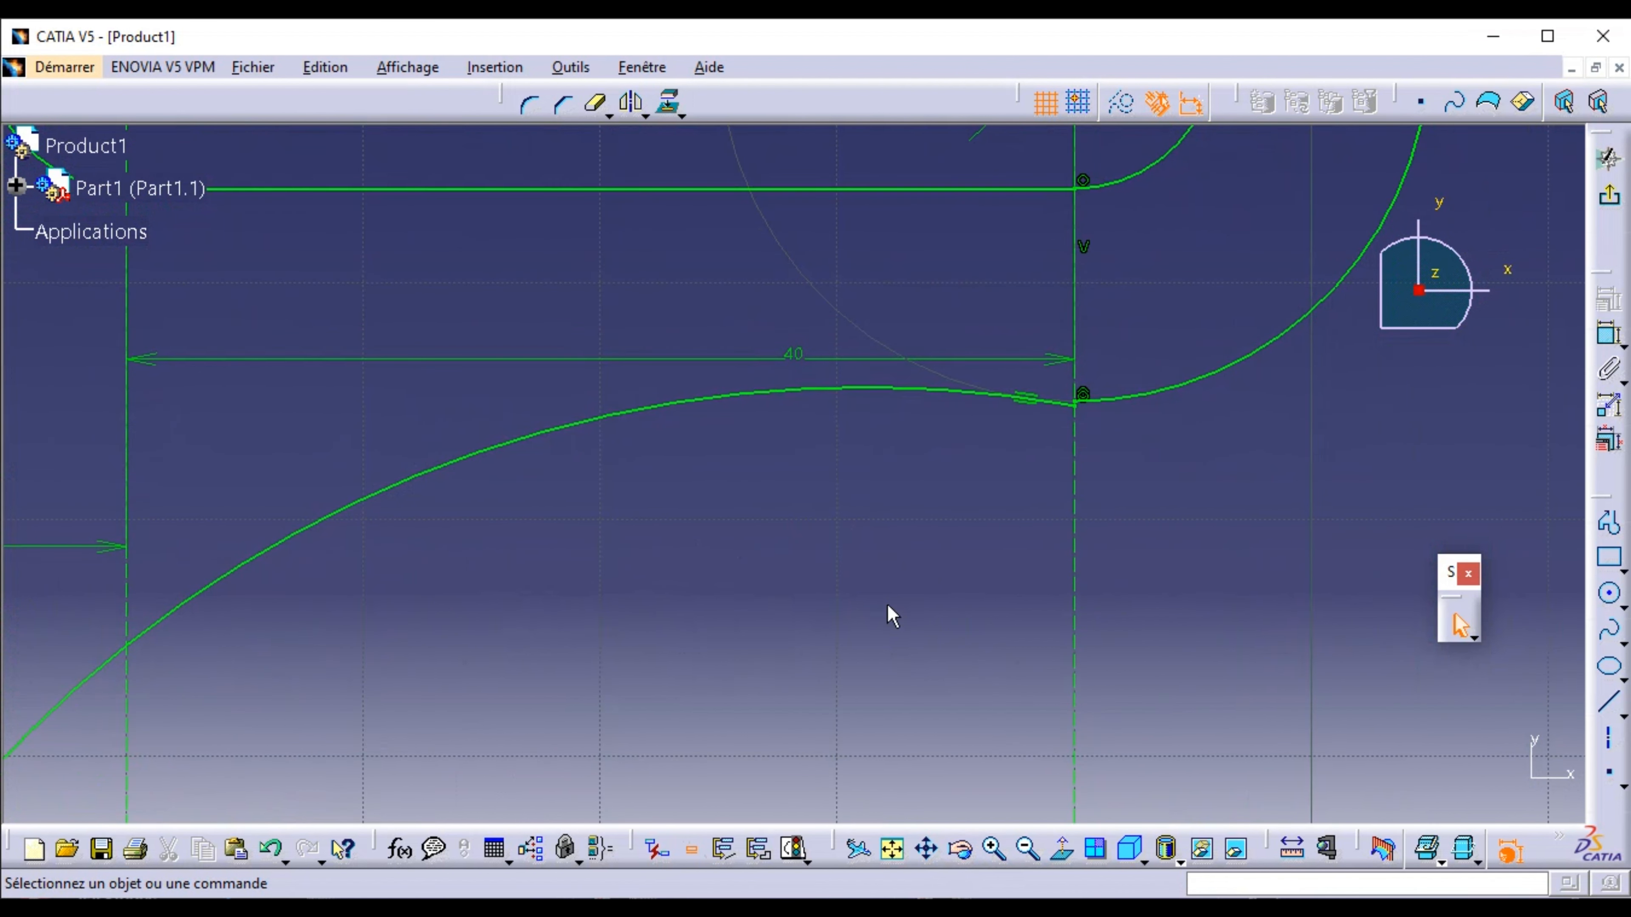
{"action": "left_click", "coordinate": [1082, 395]}
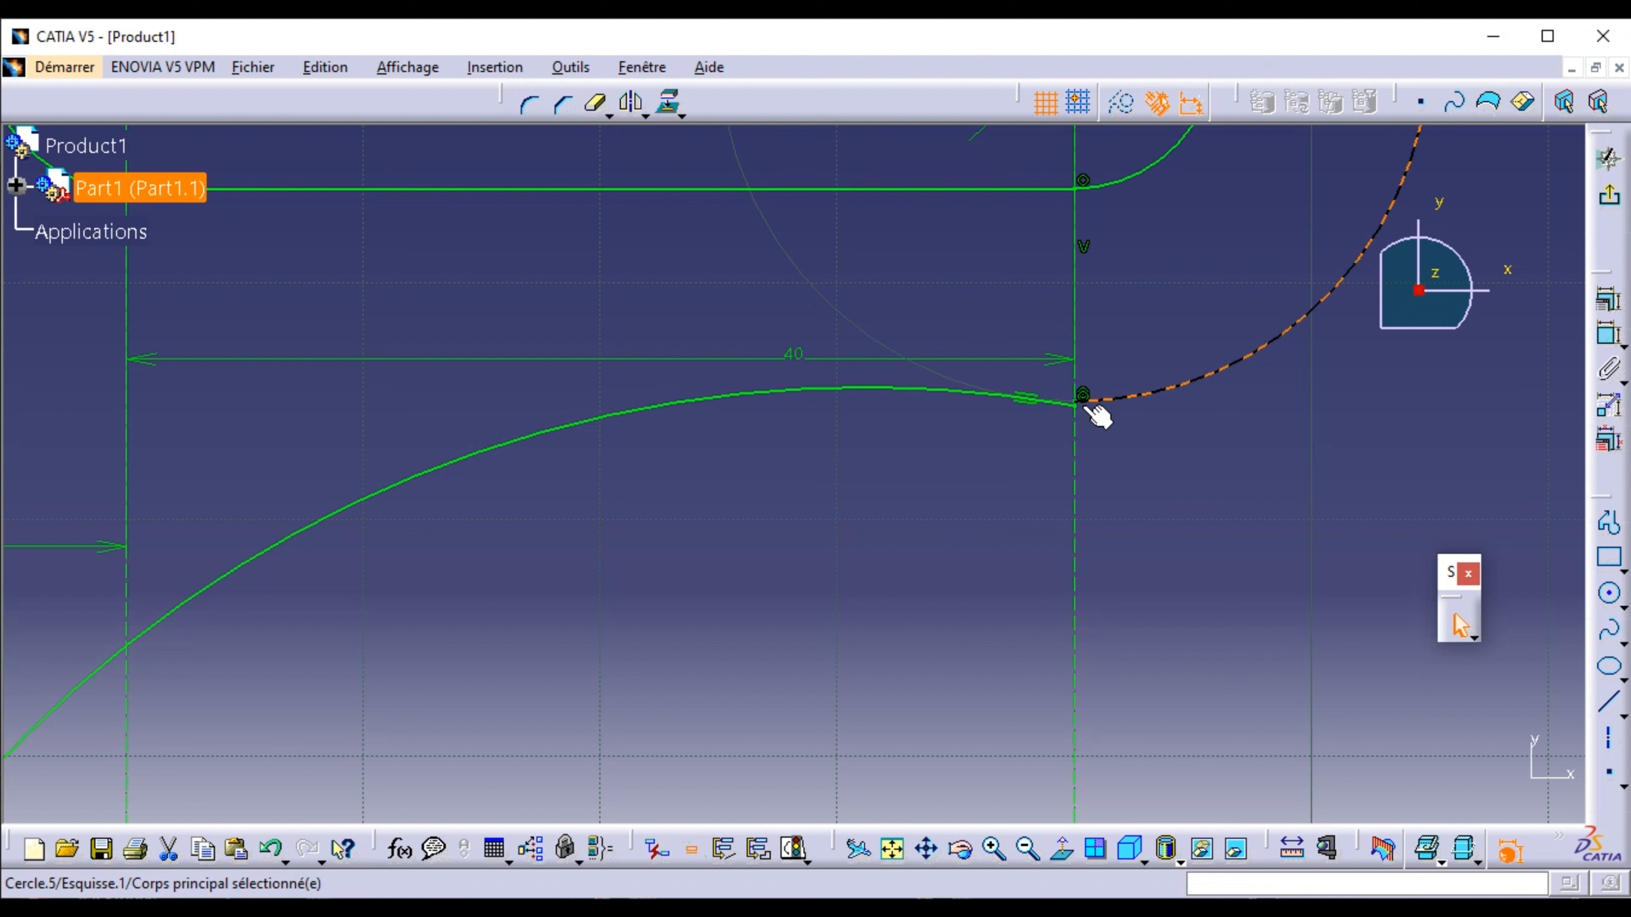
{"action": "left_click", "coordinate": [1083, 404]}
{"action": "left_click", "coordinate": [1079, 403]}
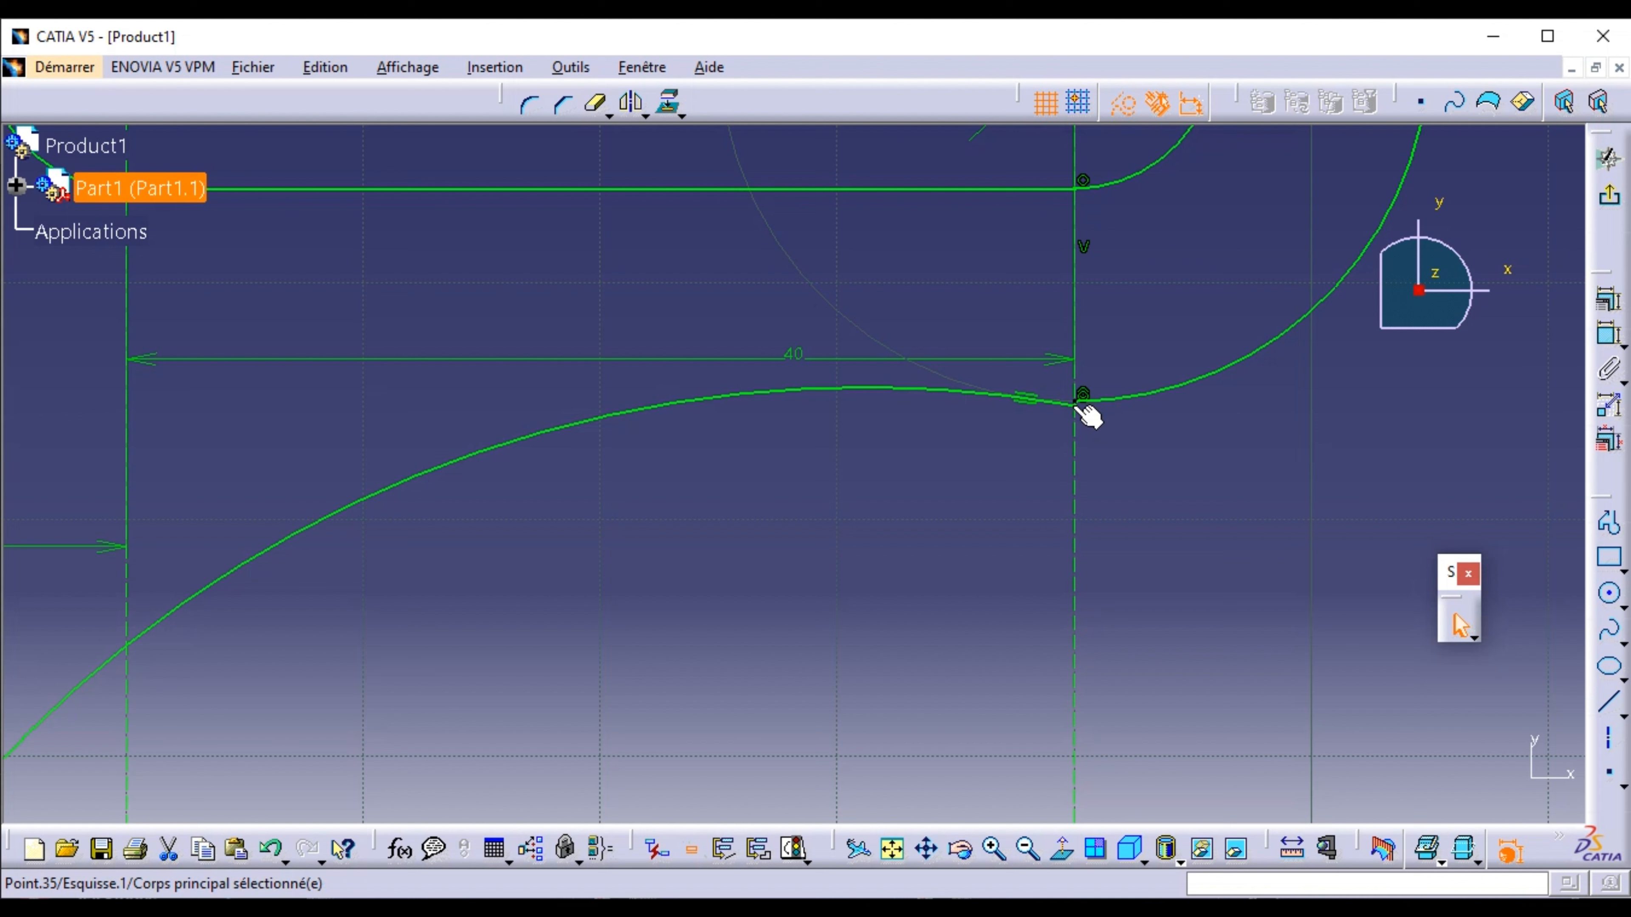
{"action": "left_click", "coordinate": [1068, 444]}
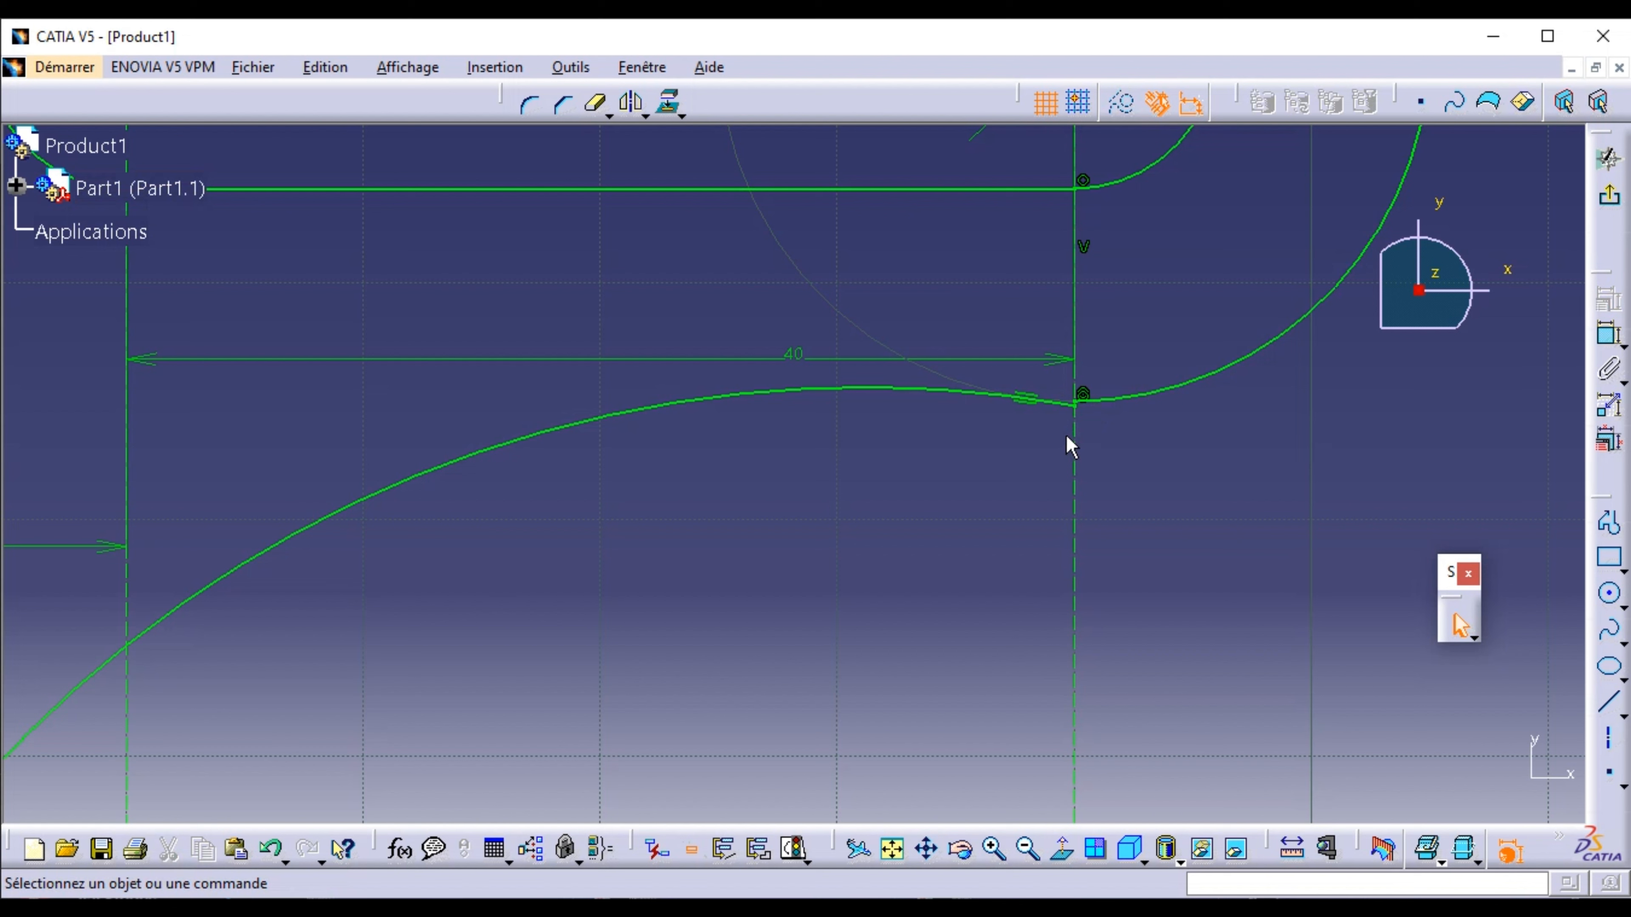
- Try to add a coincidence constraint between the neighbouring endpoints of the R 50 arc and the slot-end arc
{"action": "left_click", "coordinate": [1077, 406]}
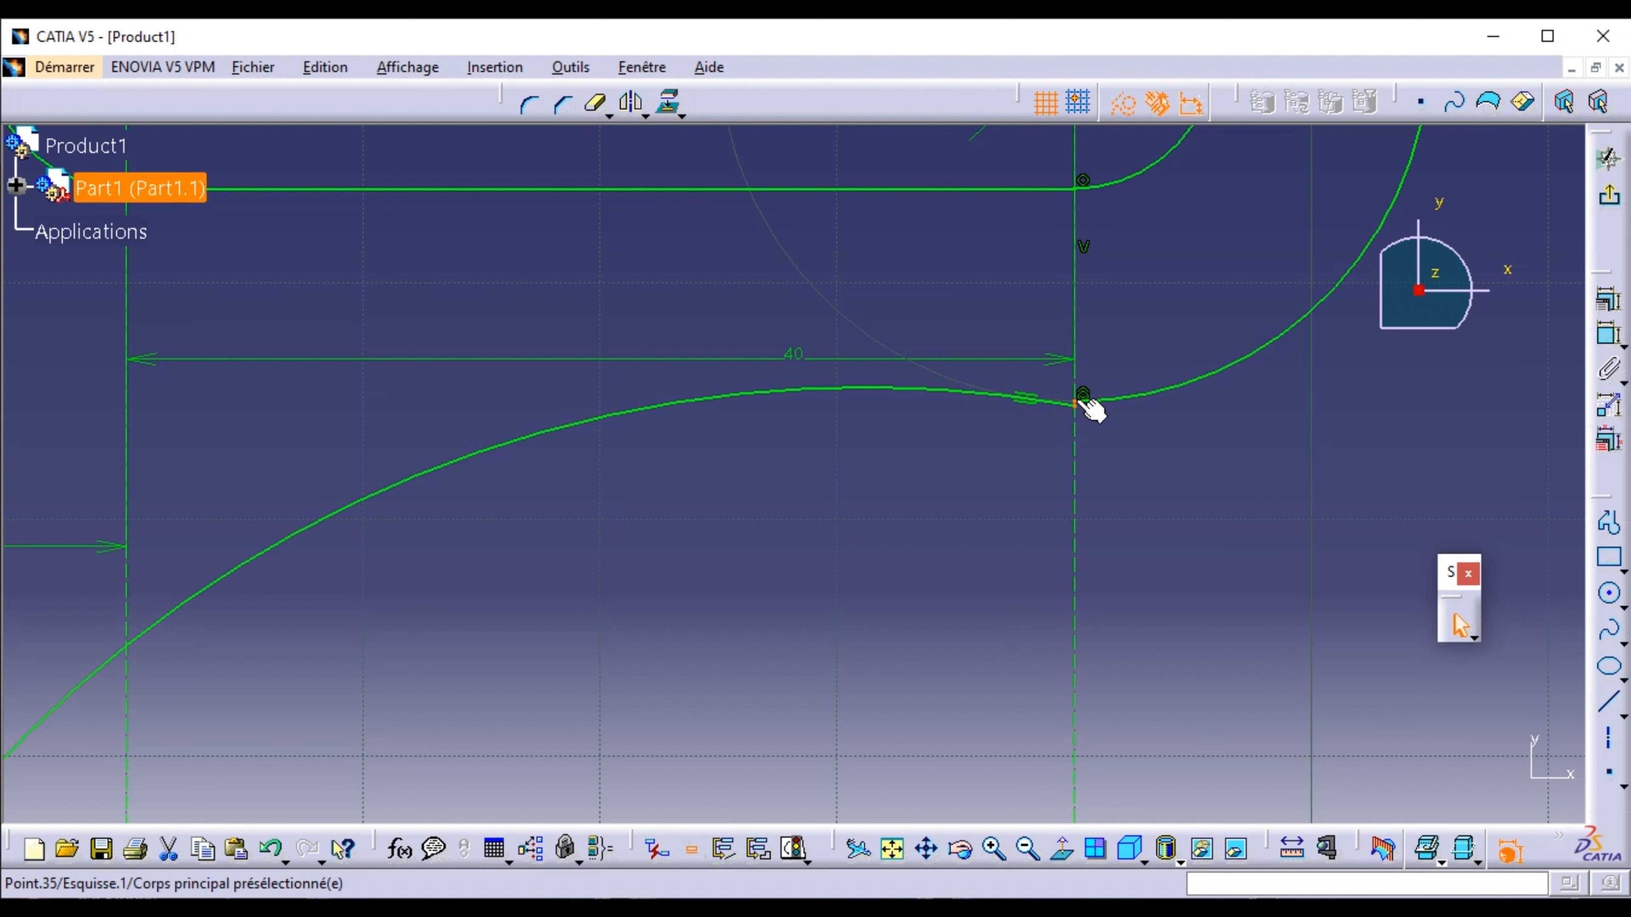
{"action": "left_click", "coordinate": [1082, 402], "text": "ctrl"}
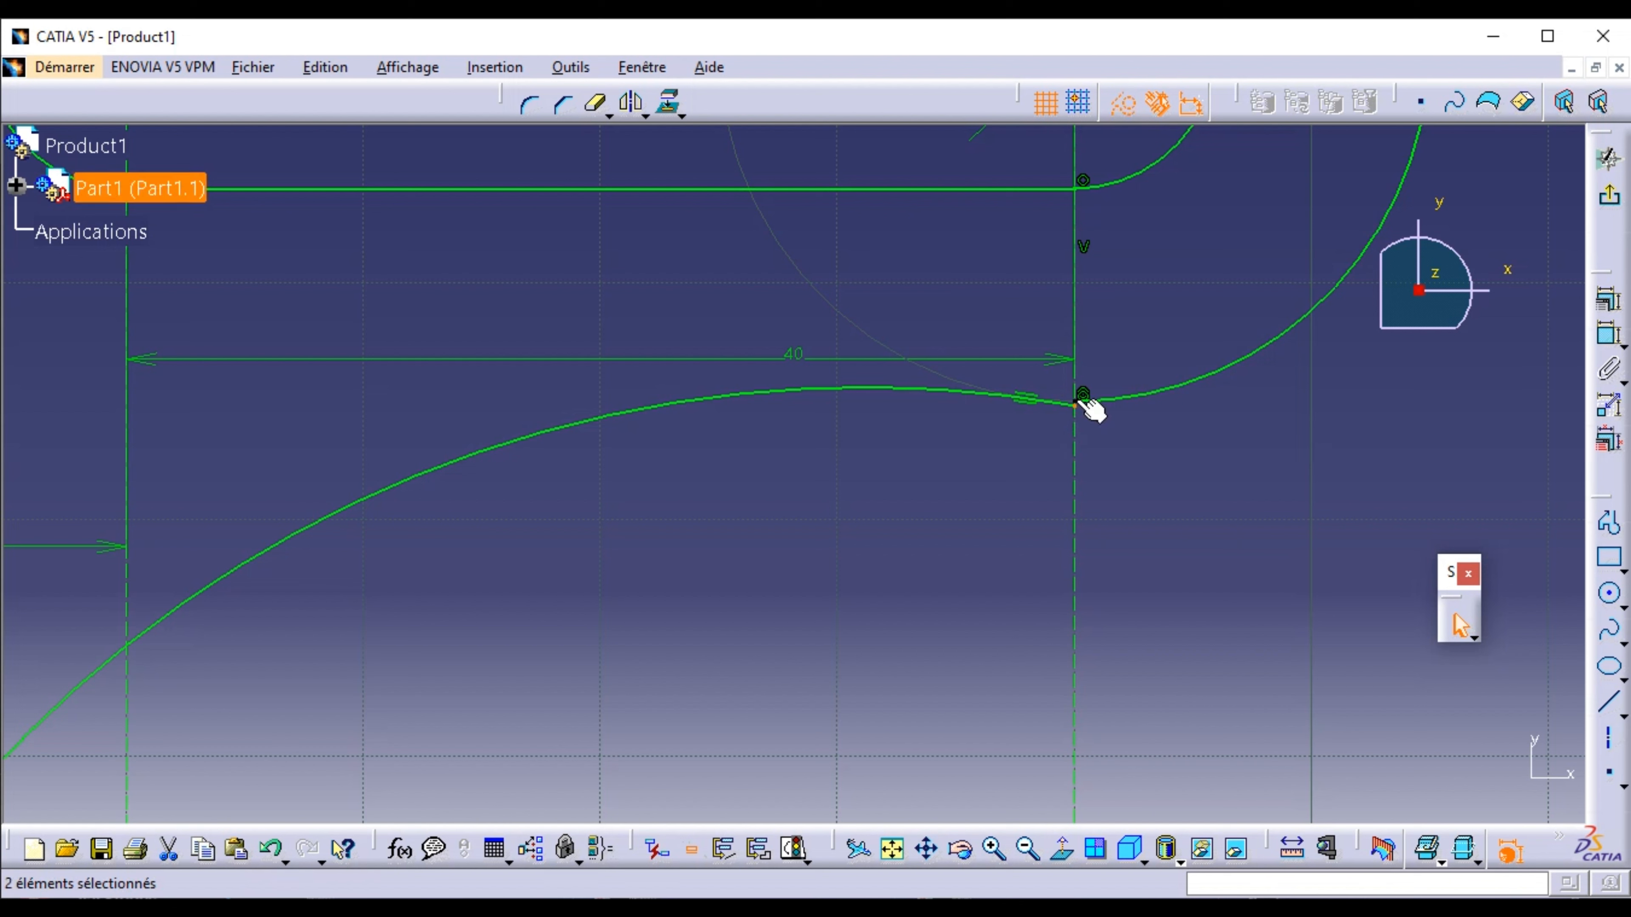
{"action": "left_click", "coordinate": [1607, 297]}
{"action": "left_click", "coordinate": [1445, 554]}
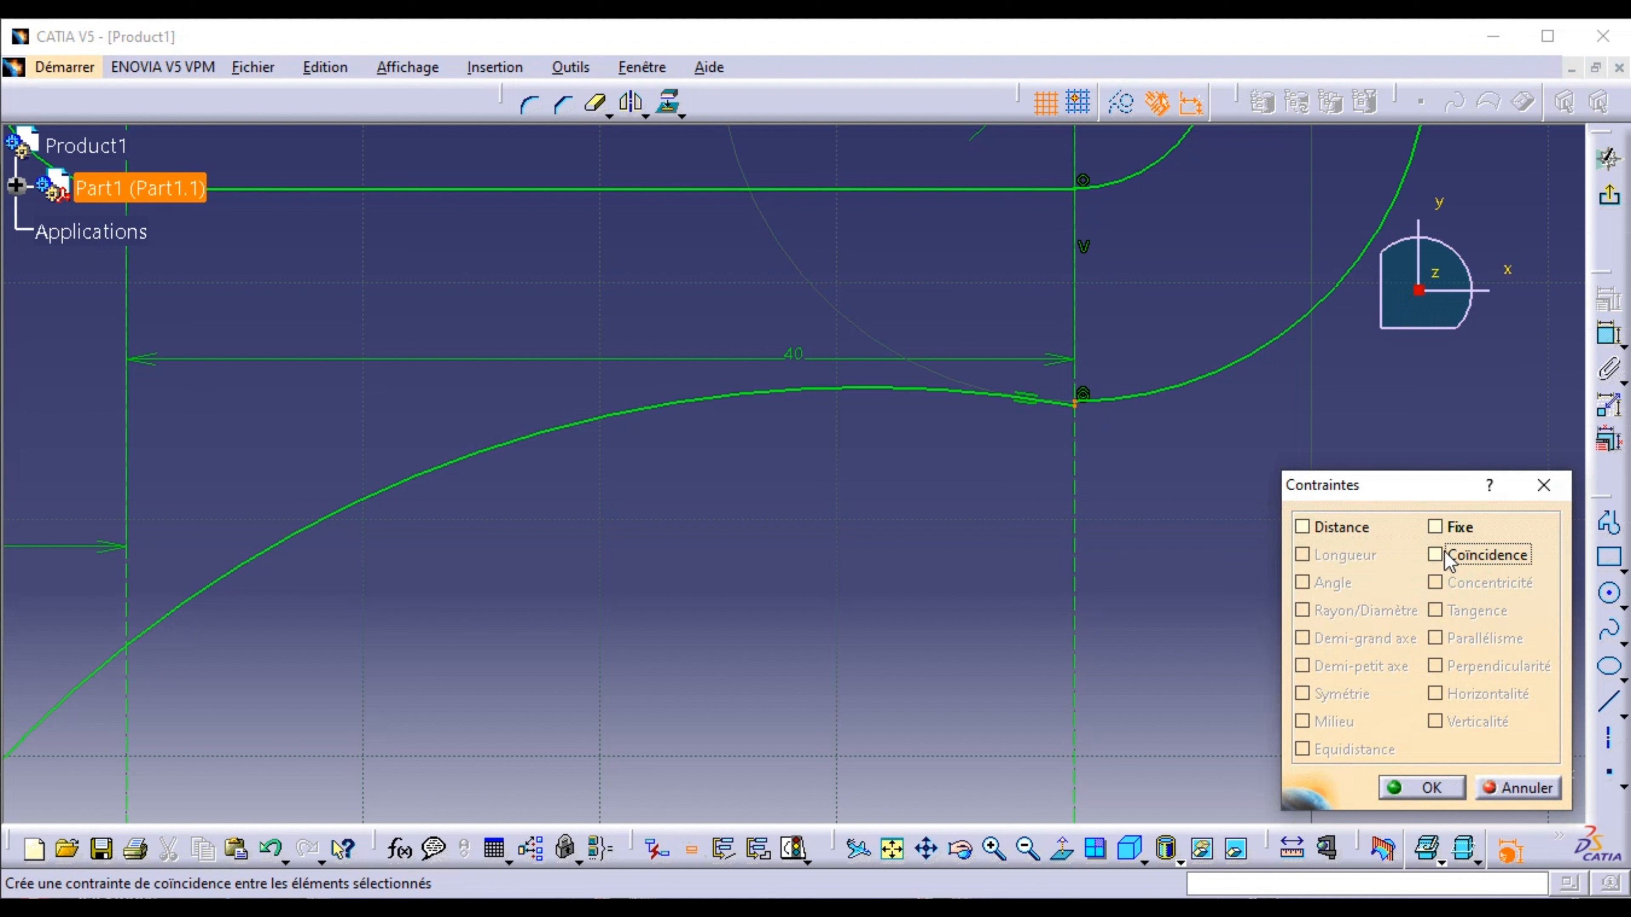
{"action": "left_click", "coordinate": [1445, 554]}
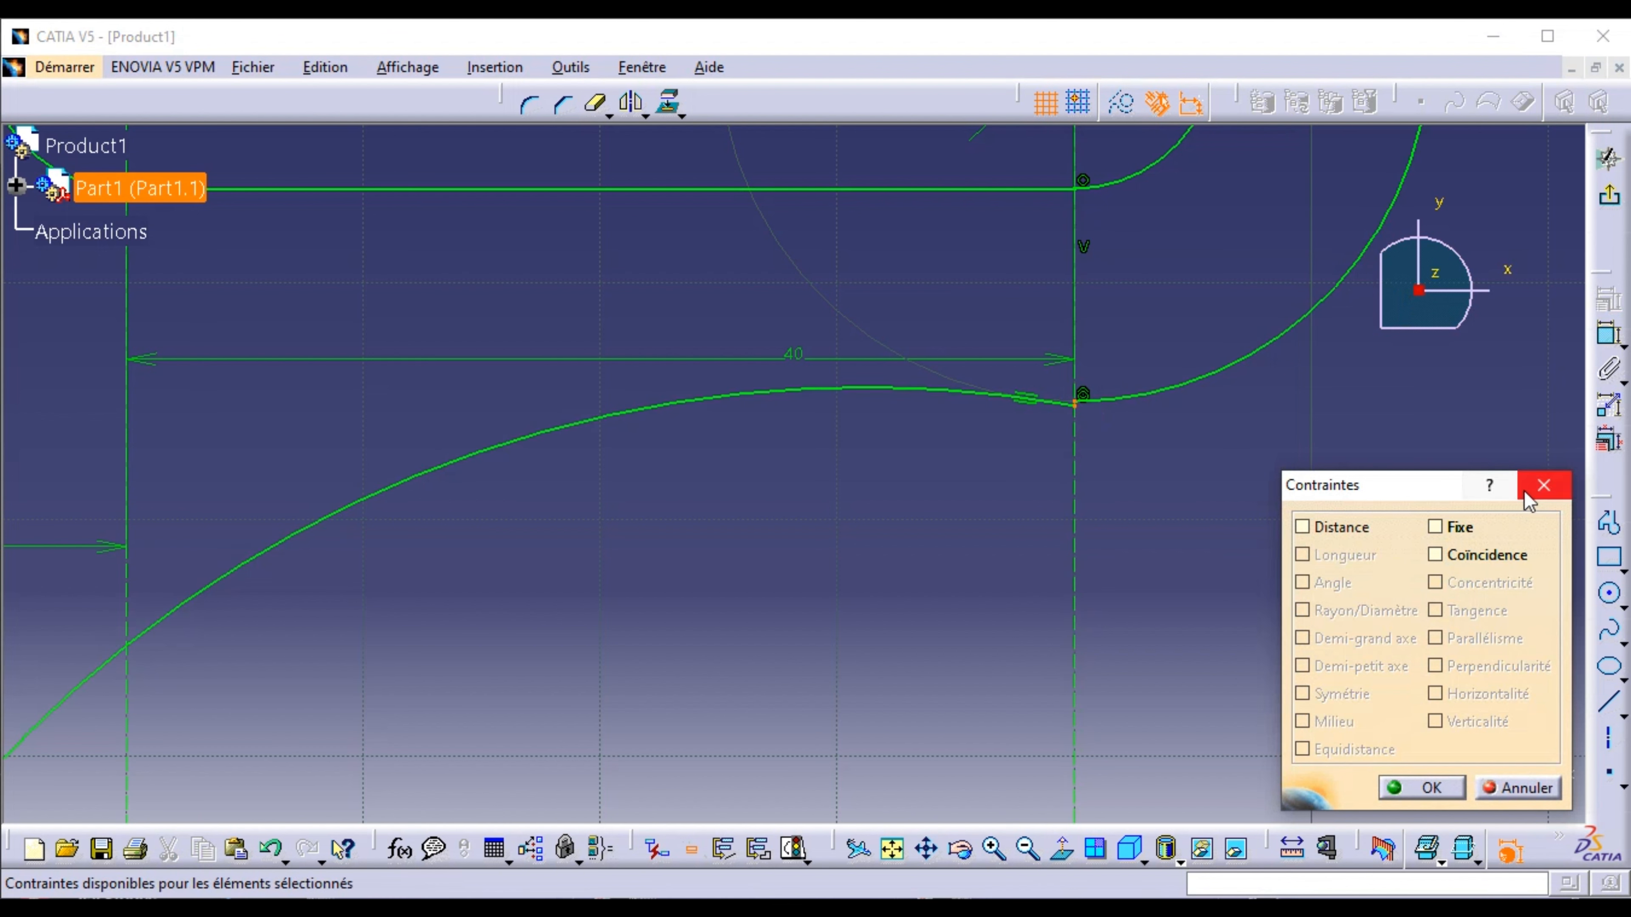
{"action": "left_click", "coordinate": [1544, 485]}
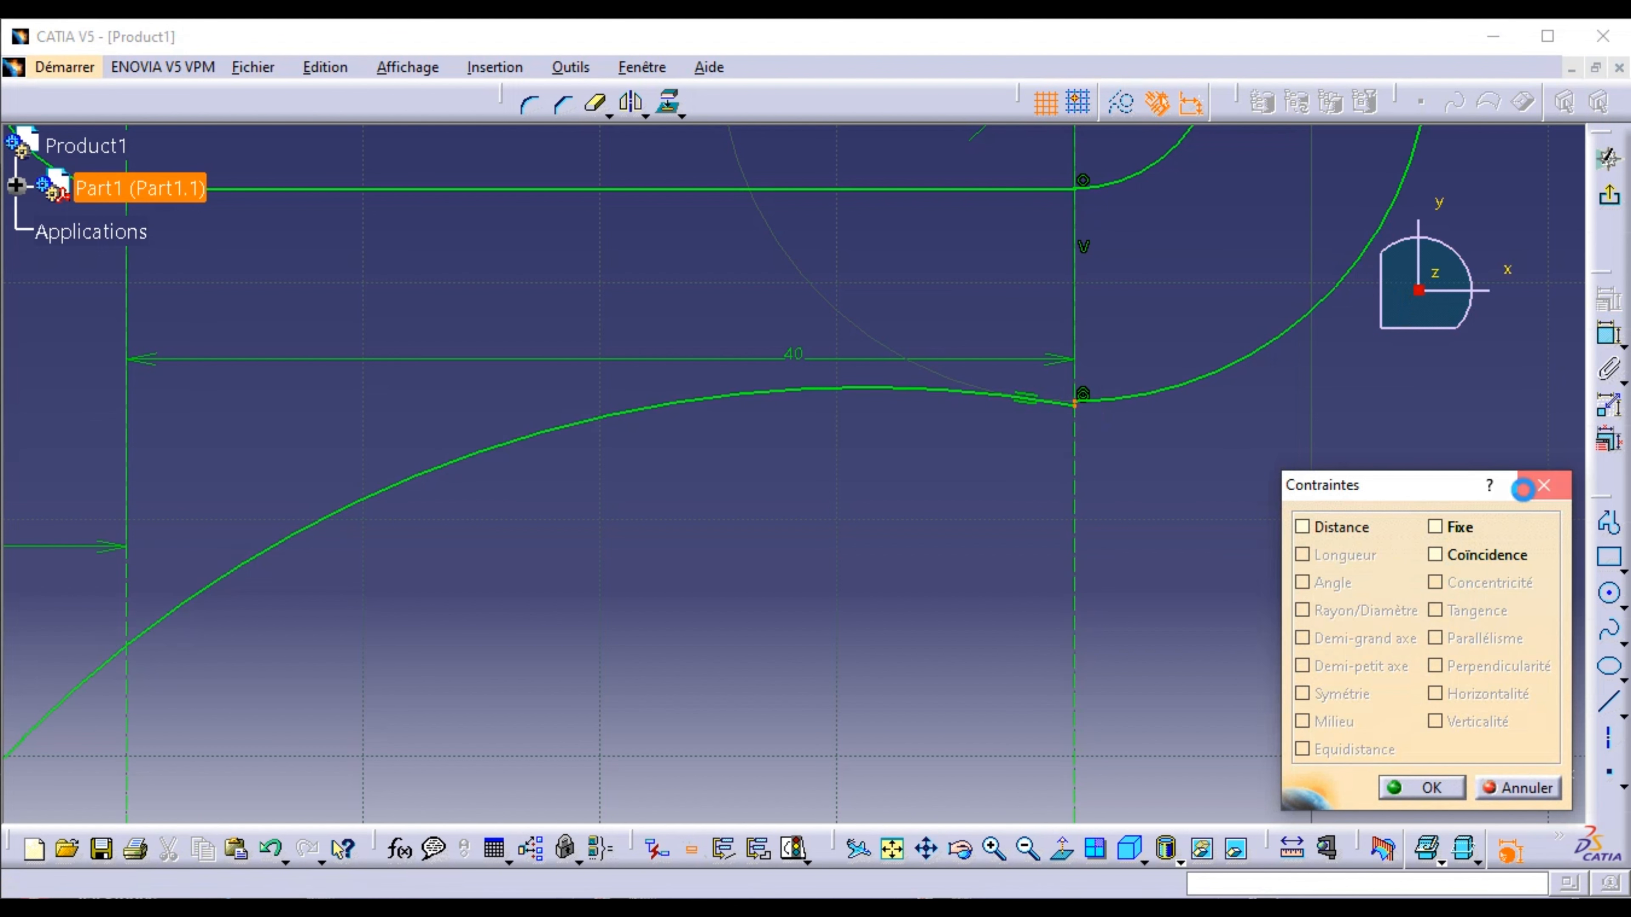
- Delete the tangency constraint between the R 50 arc and the slot-end arc
{"action": "left_click", "coordinate": [1081, 395]}
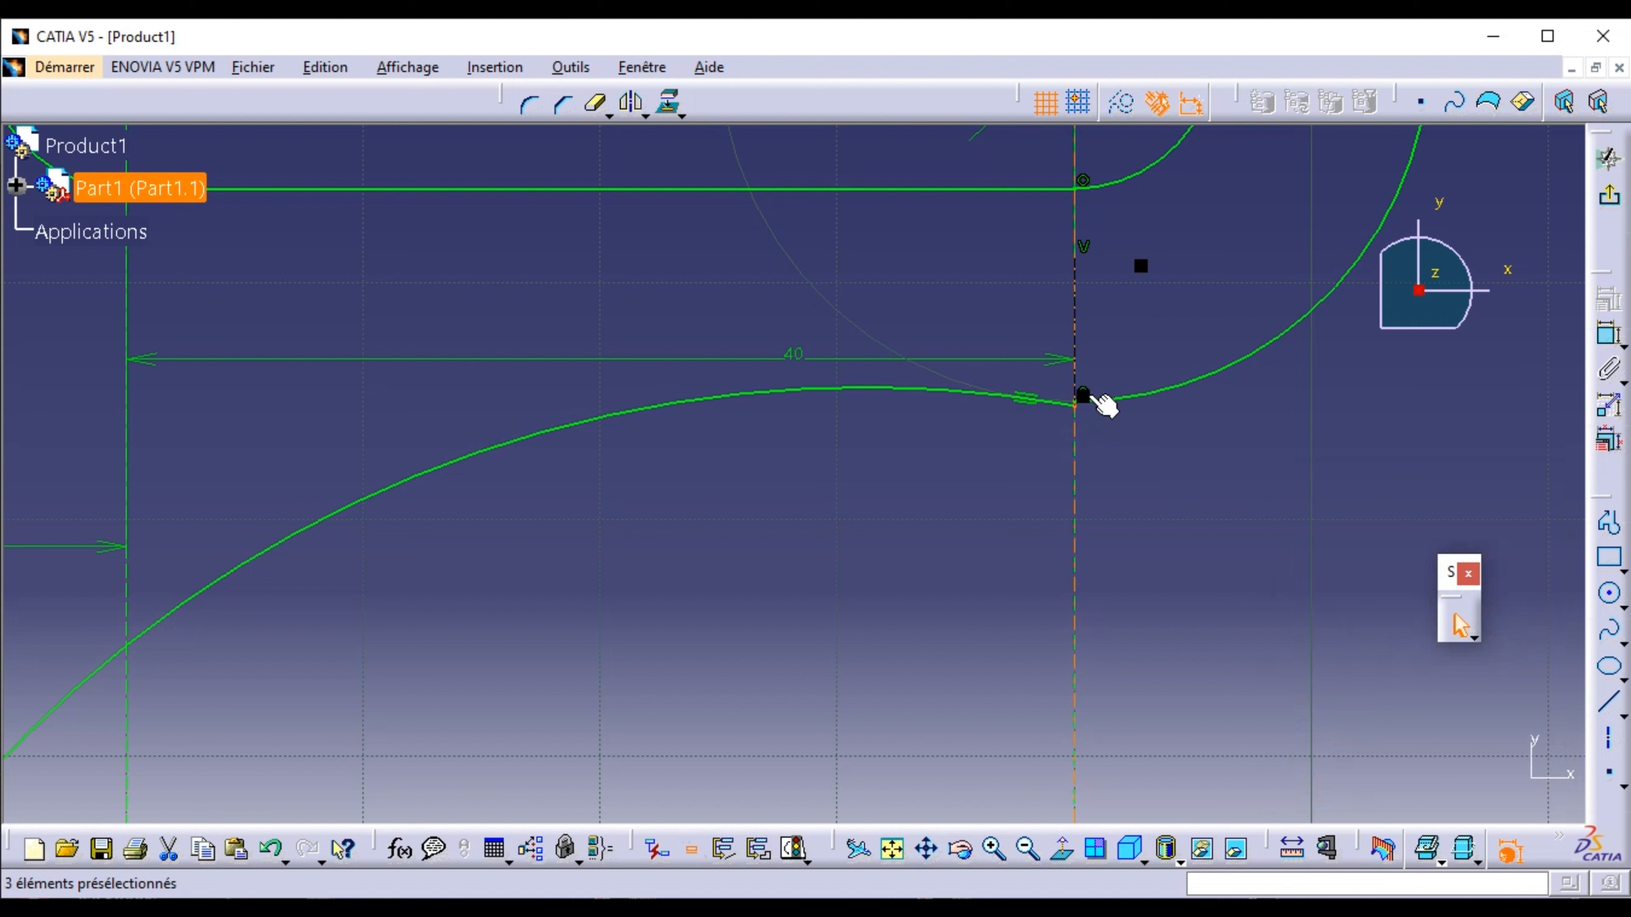
{"action": "left_click", "coordinate": [1101, 455]}
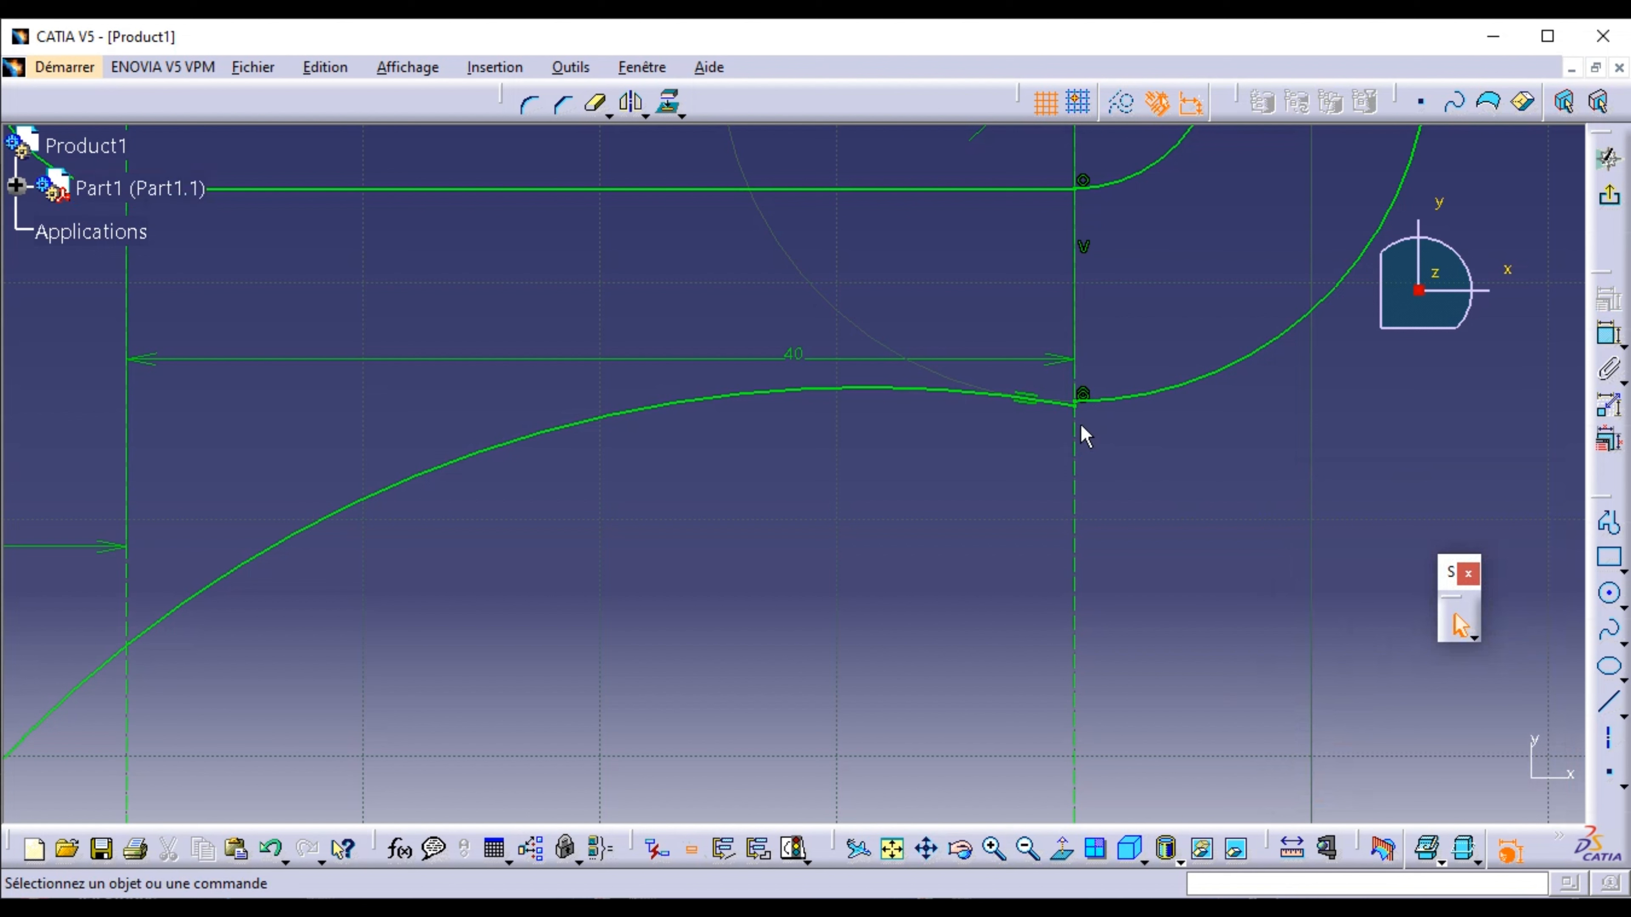
{"action": "left_click", "coordinate": [1083, 387]}
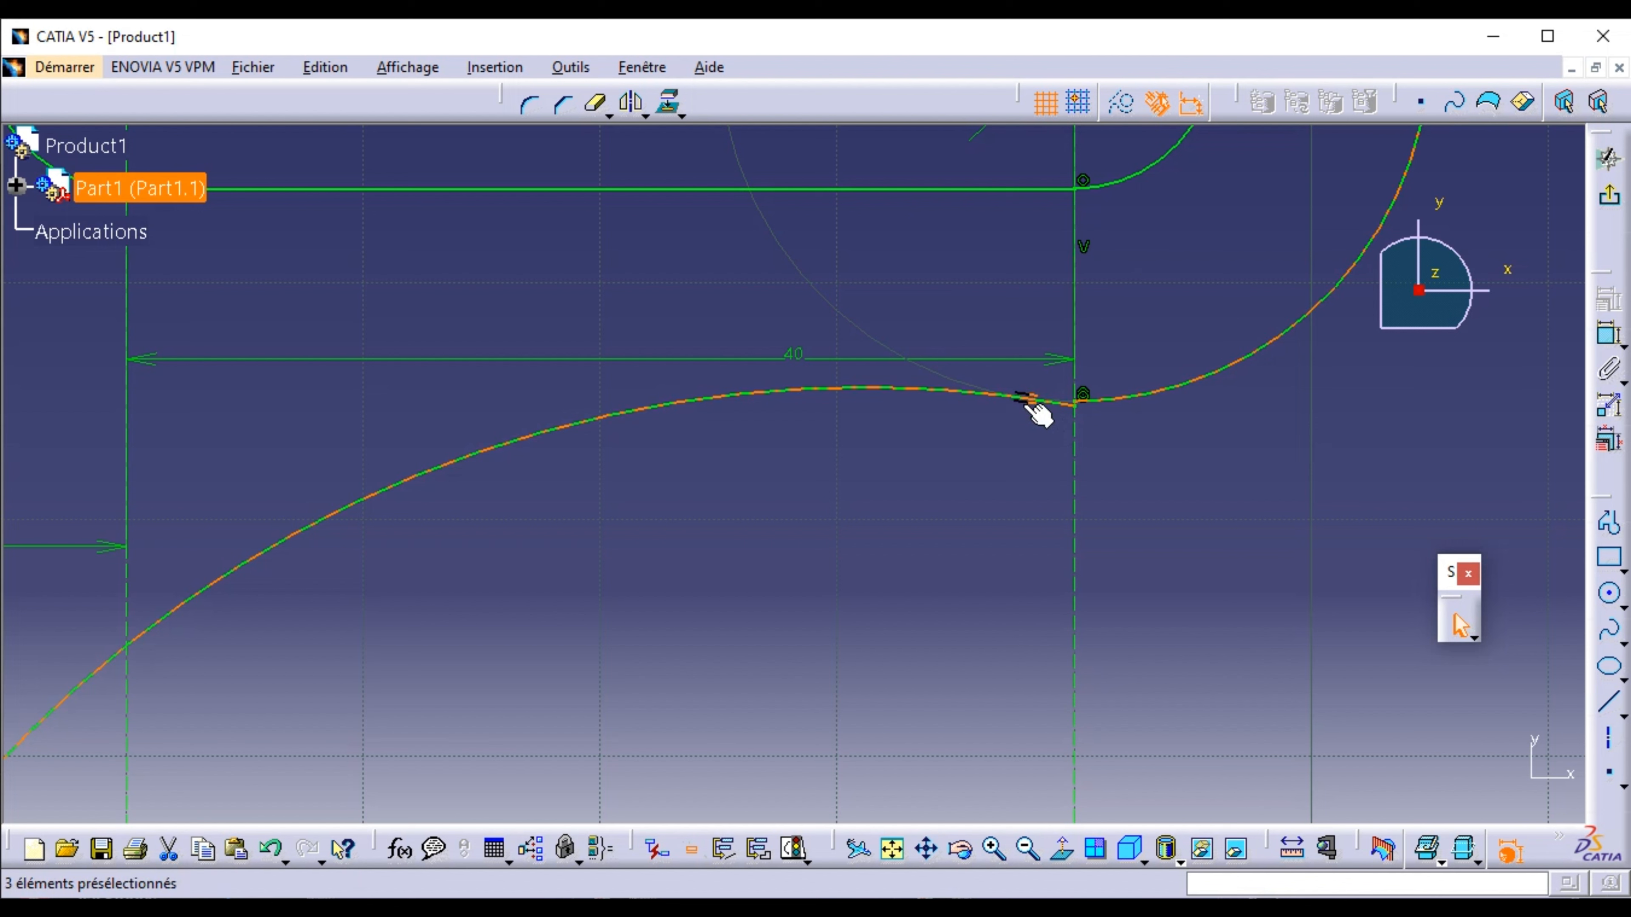
{"action": "key", "text": "Delete"}
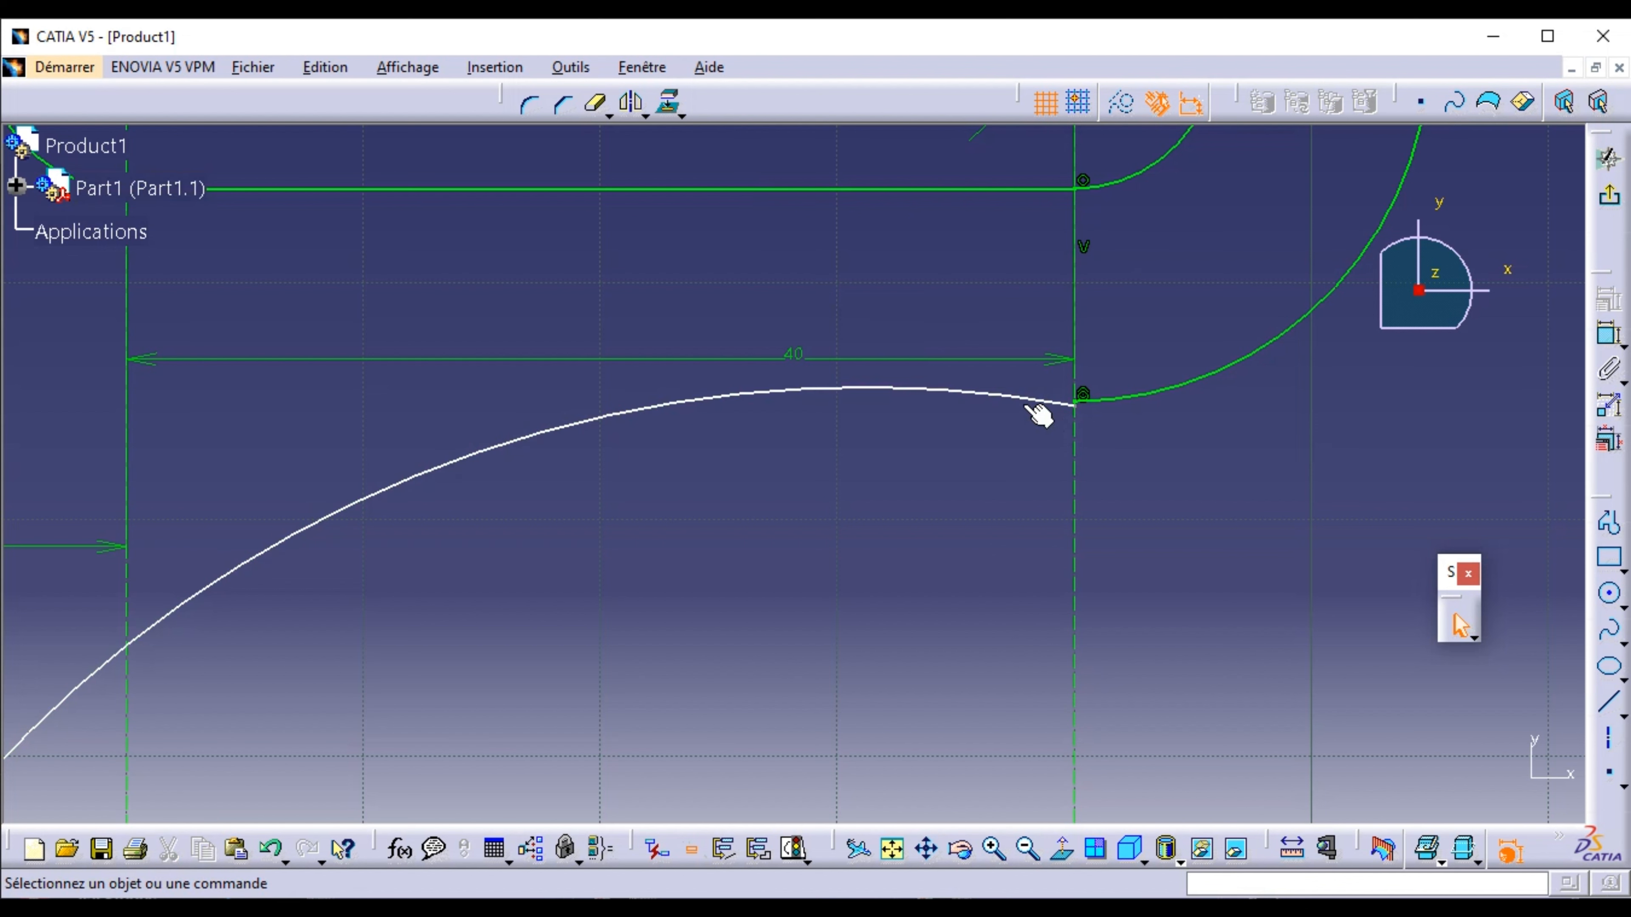
- Make the endpoint of the R 50 arc coincident with the endpoint of the slot-end arc
{"action": "left_click_drag", "start_coordinate": [1077, 410], "coordinate": [1074, 410]}
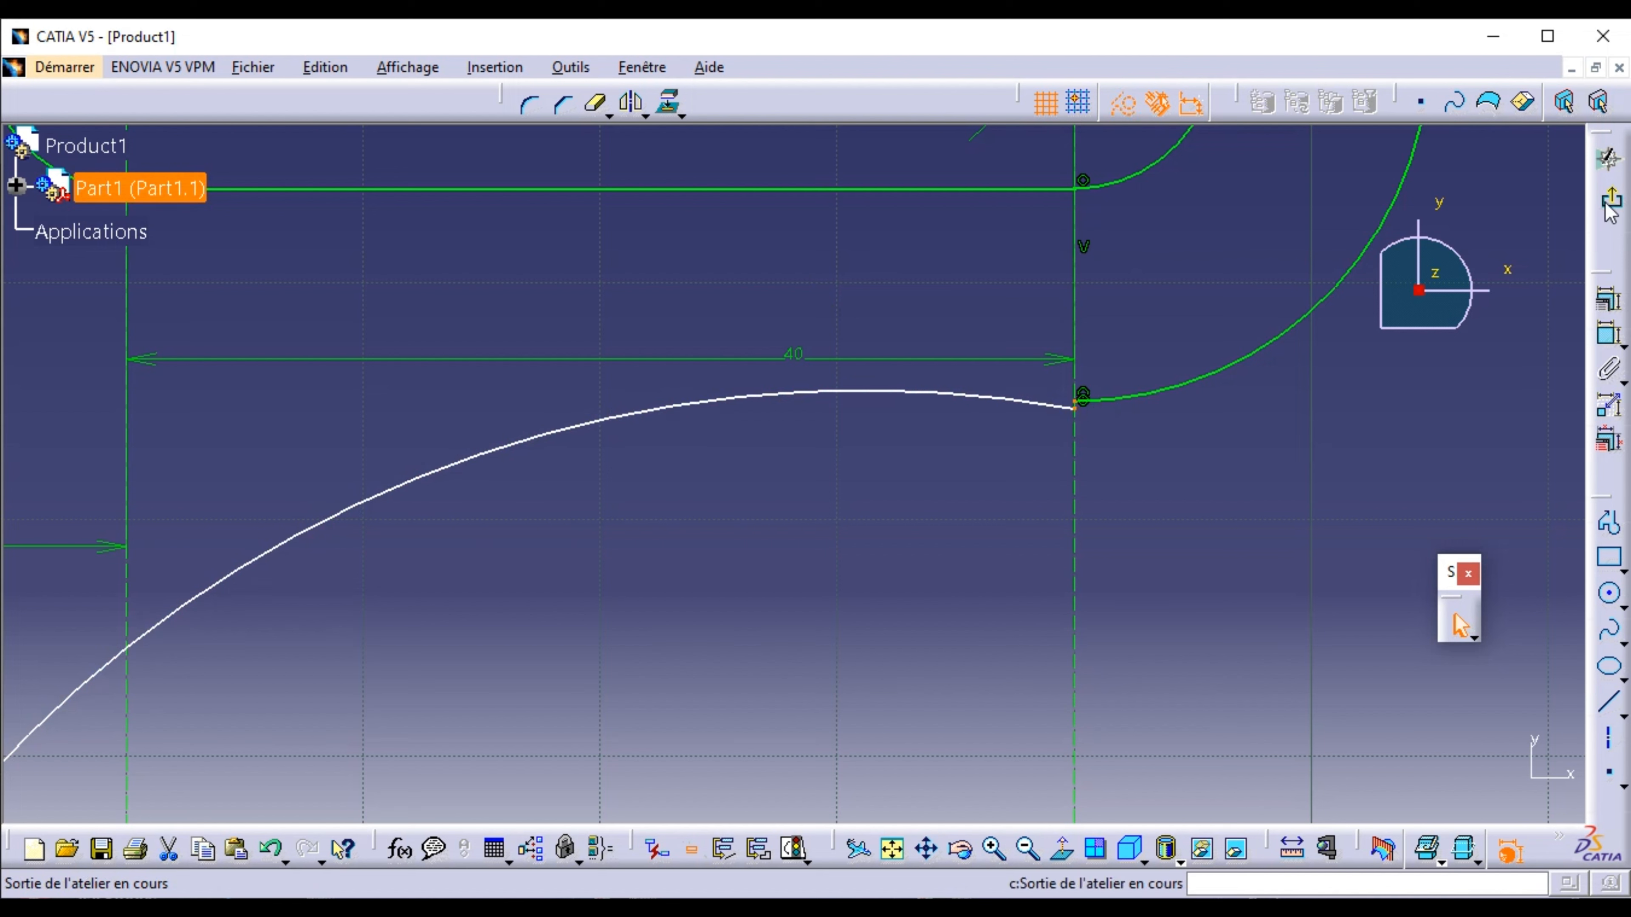
{"action": "left_click", "coordinate": [1609, 314]}
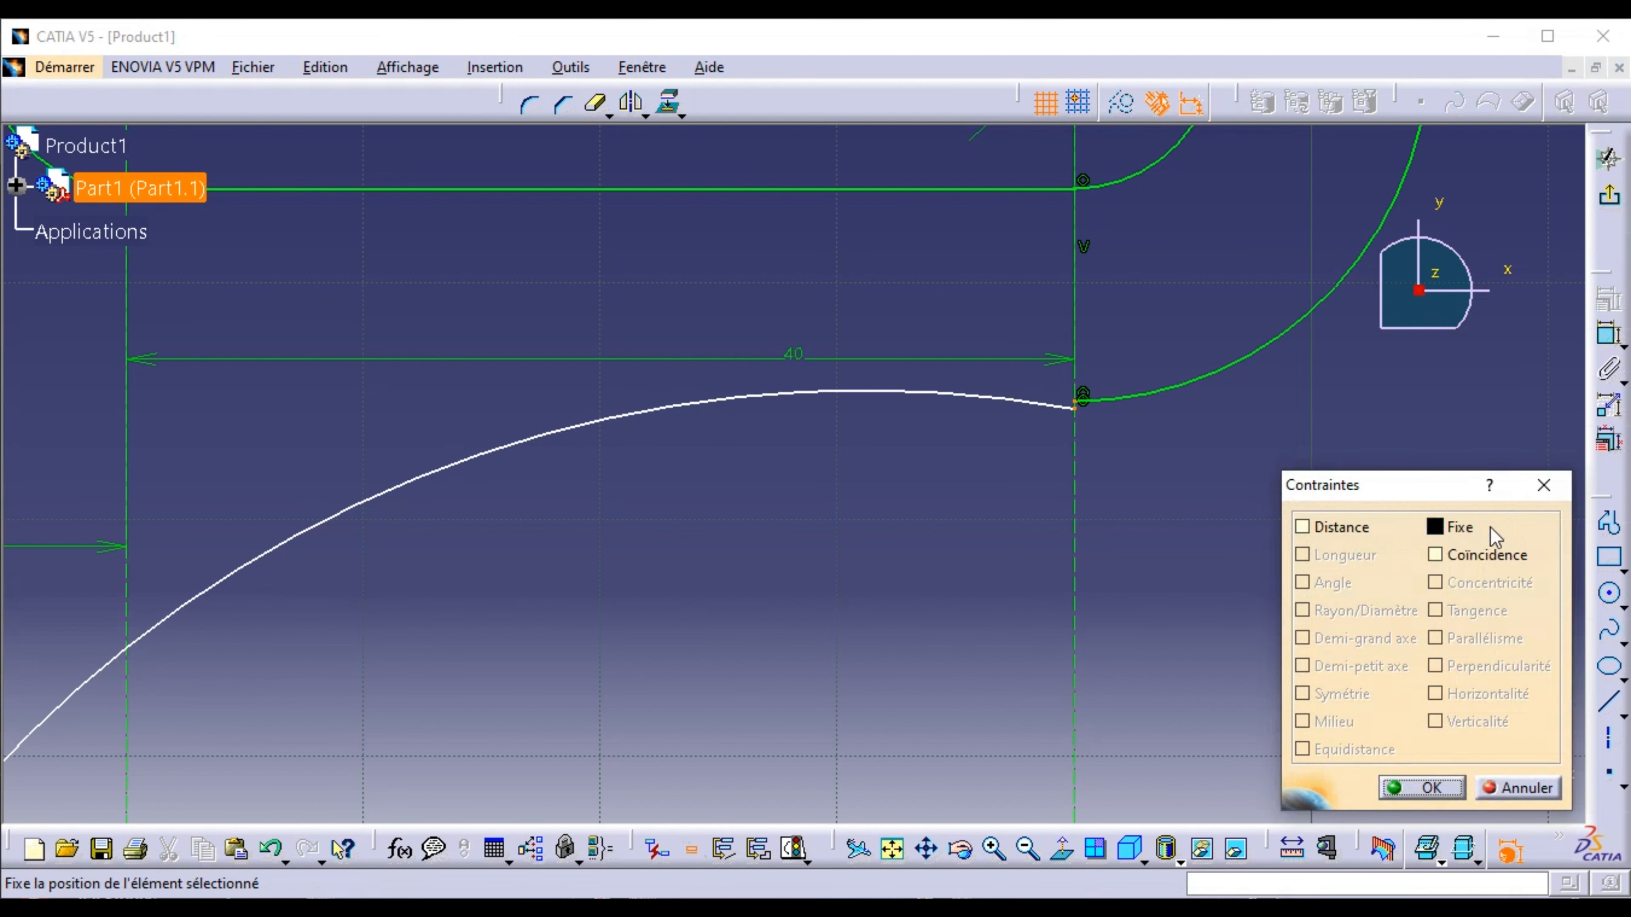
{"action": "left_click", "coordinate": [1435, 556]}
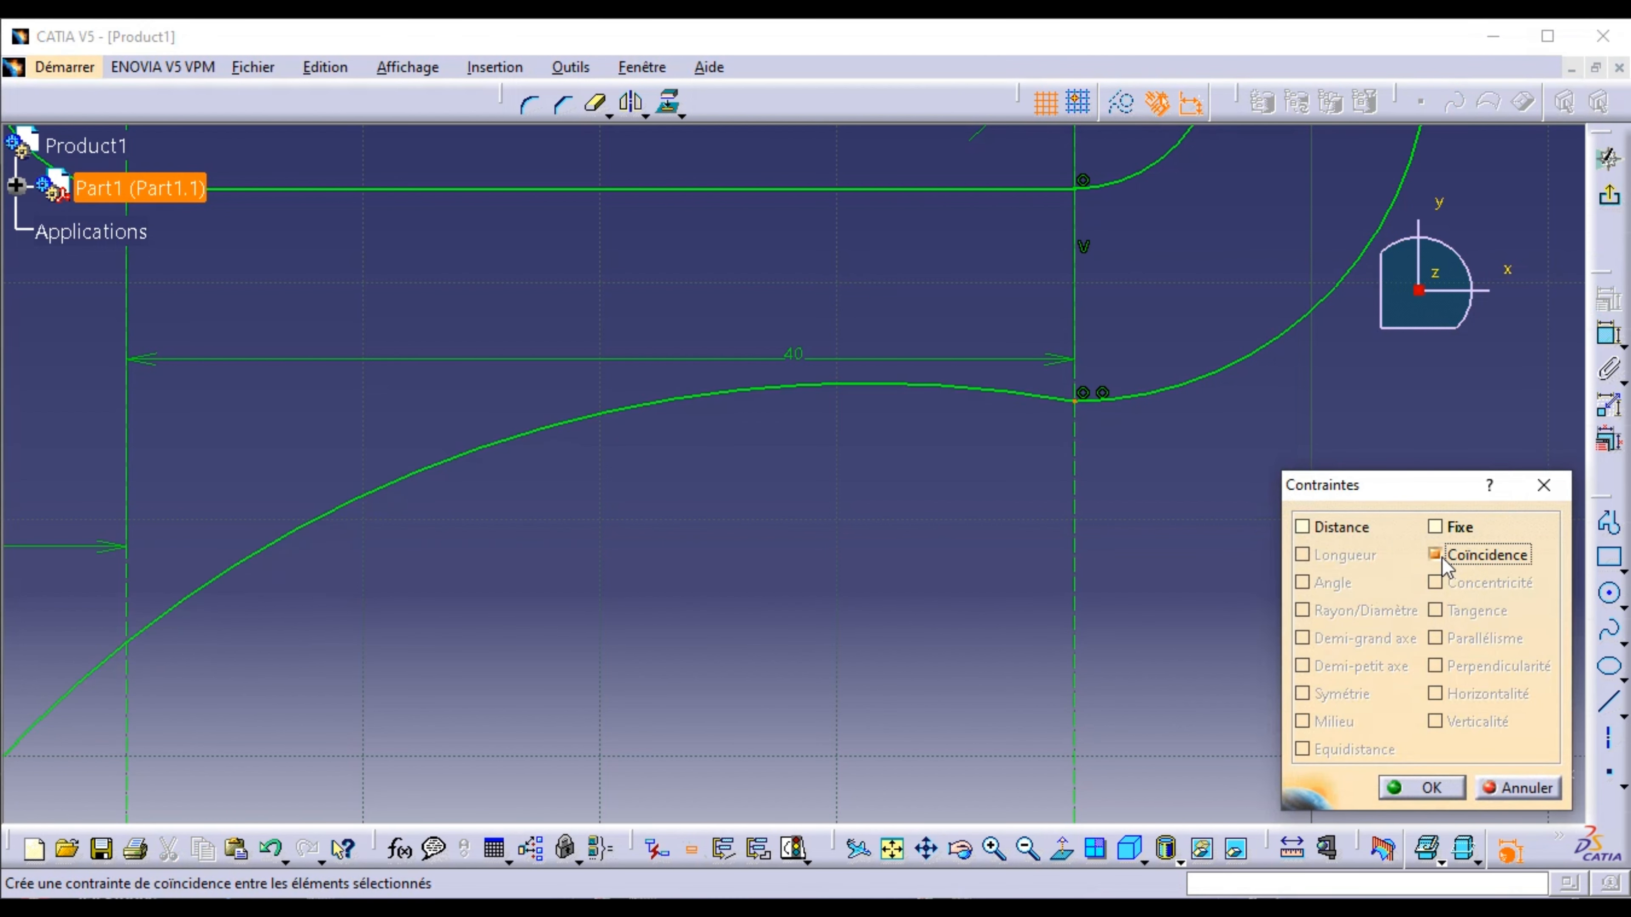
{"action": "left_click", "coordinate": [1424, 787]}
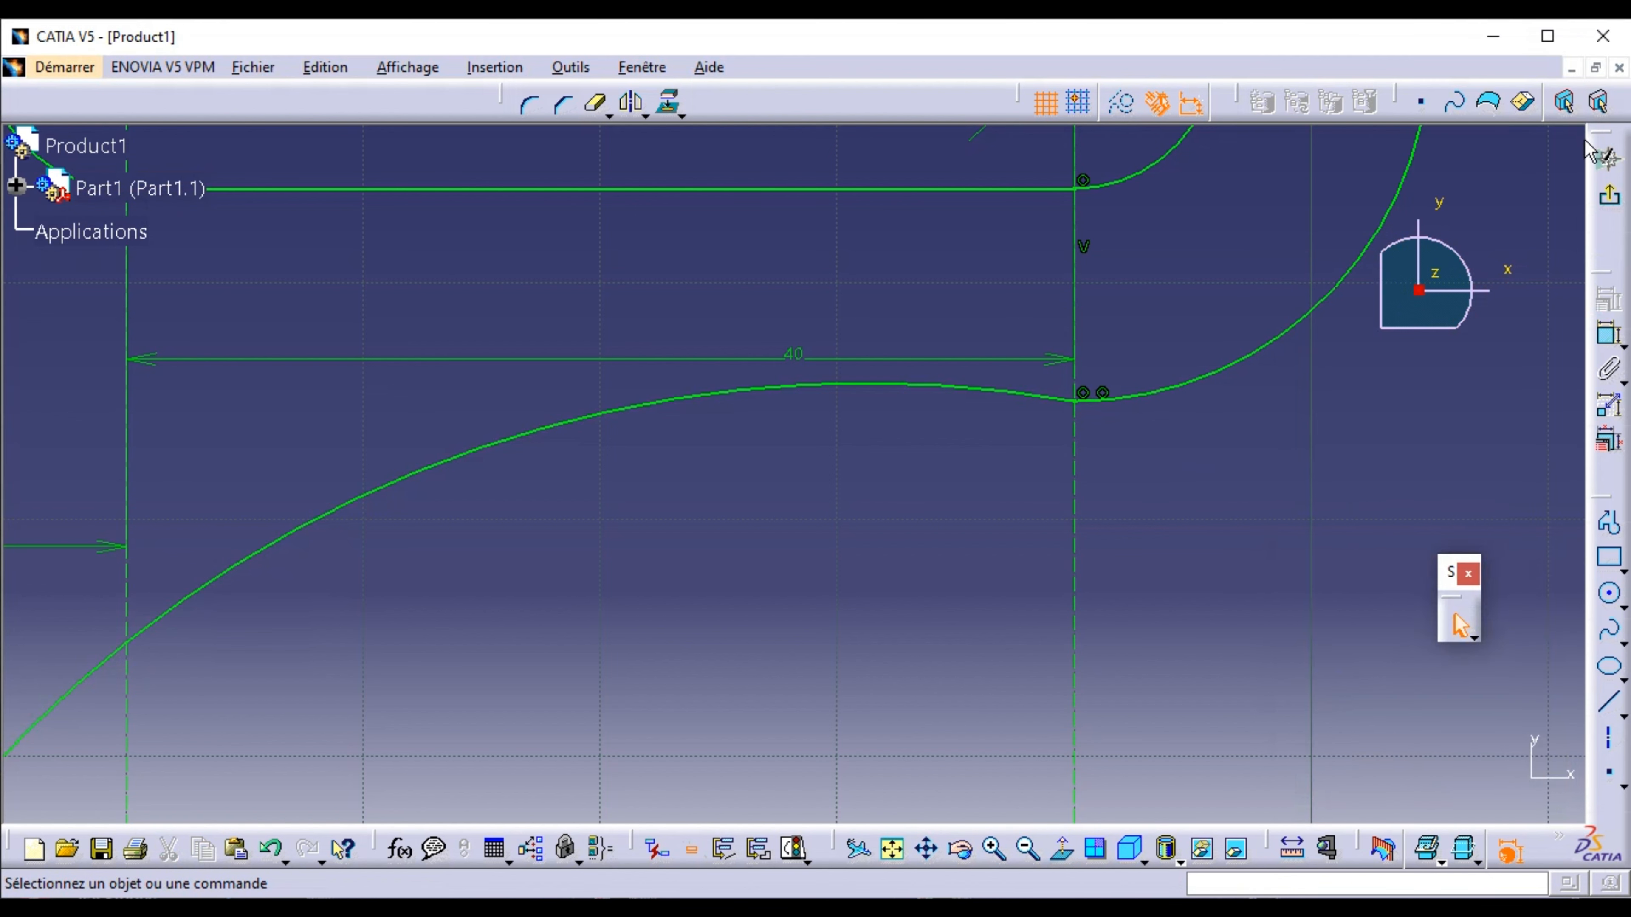
- Leave the sketch and extrude the closed outline with its hole and slot to a length of 15 mm
{"action": "left_click", "coordinate": [1610, 195]}
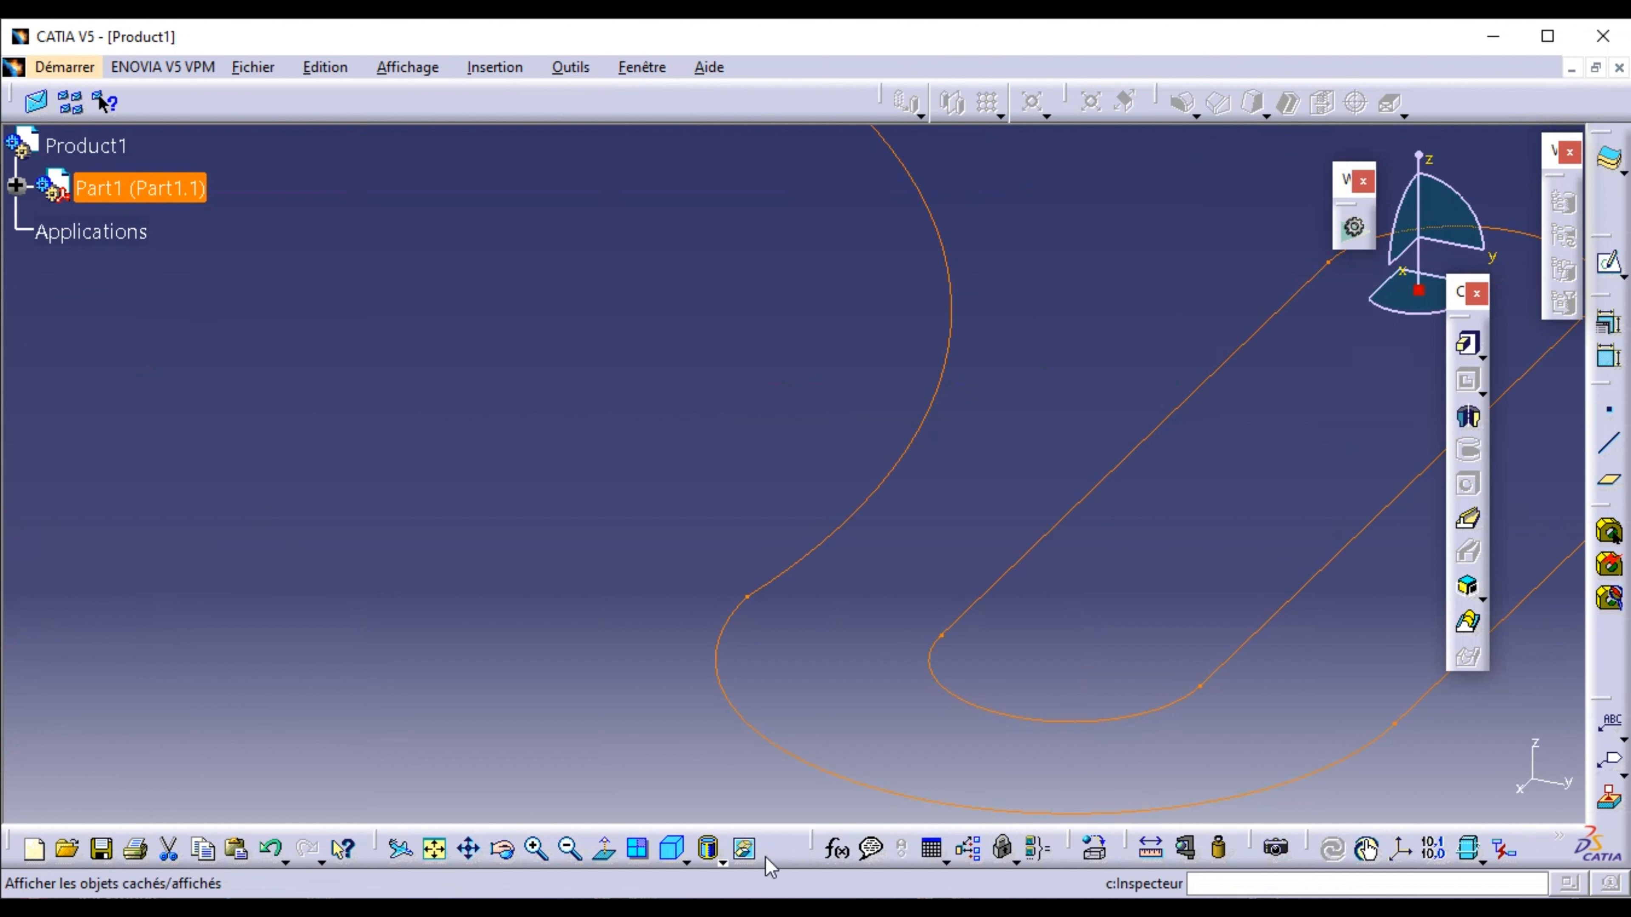
{"action": "left_click", "coordinate": [576, 855]}
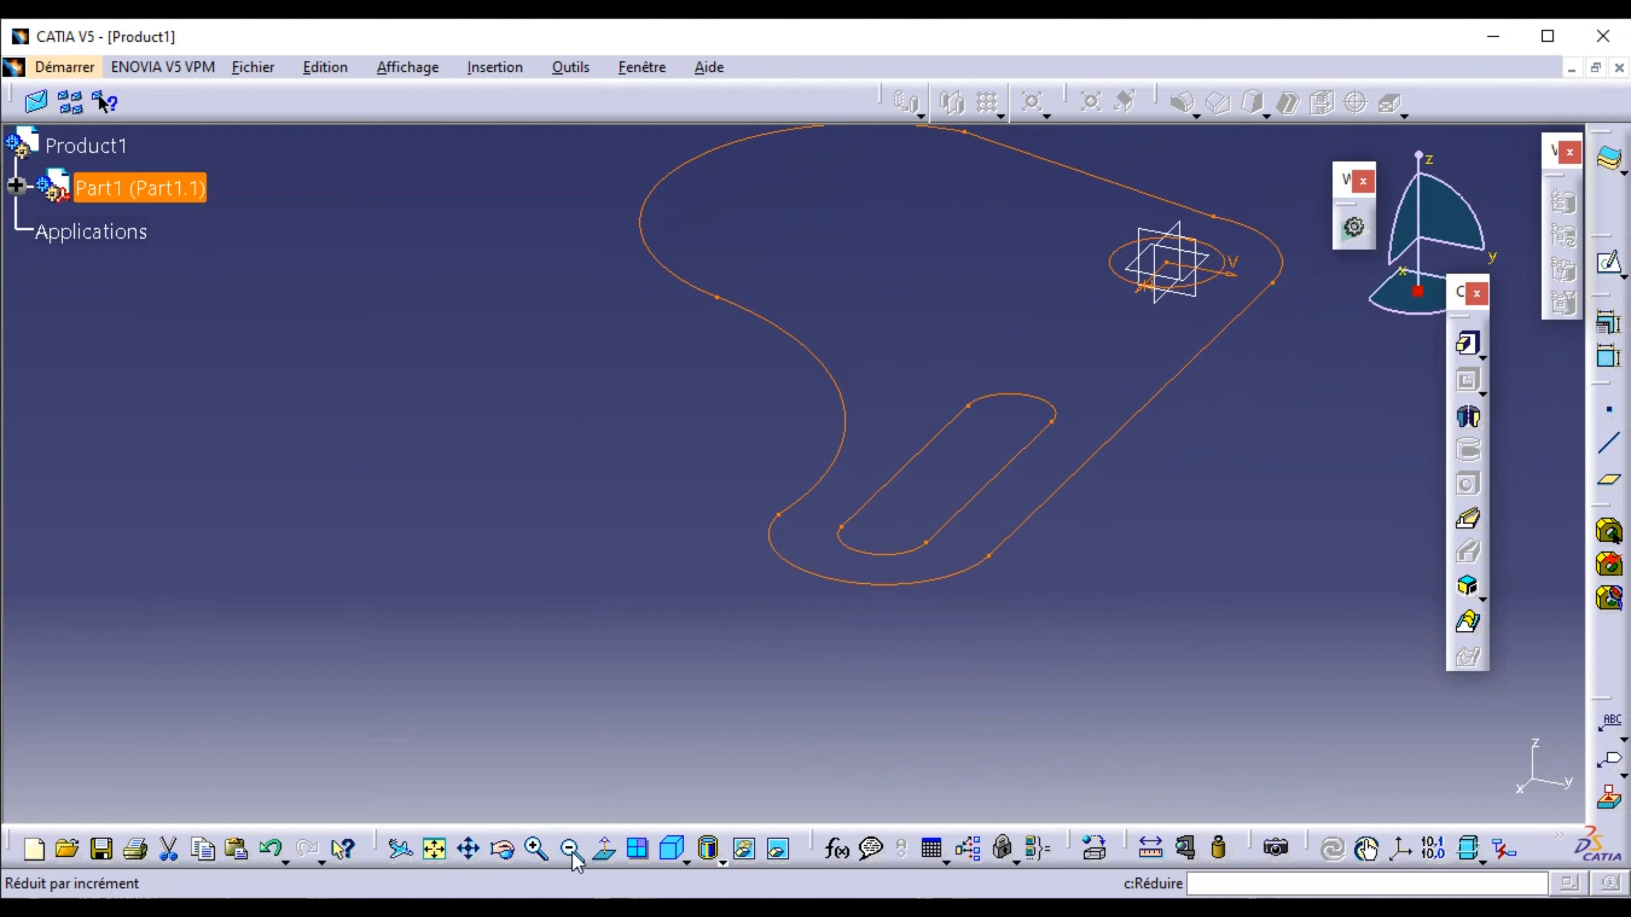
{"action": "left_click", "coordinate": [1467, 347]}
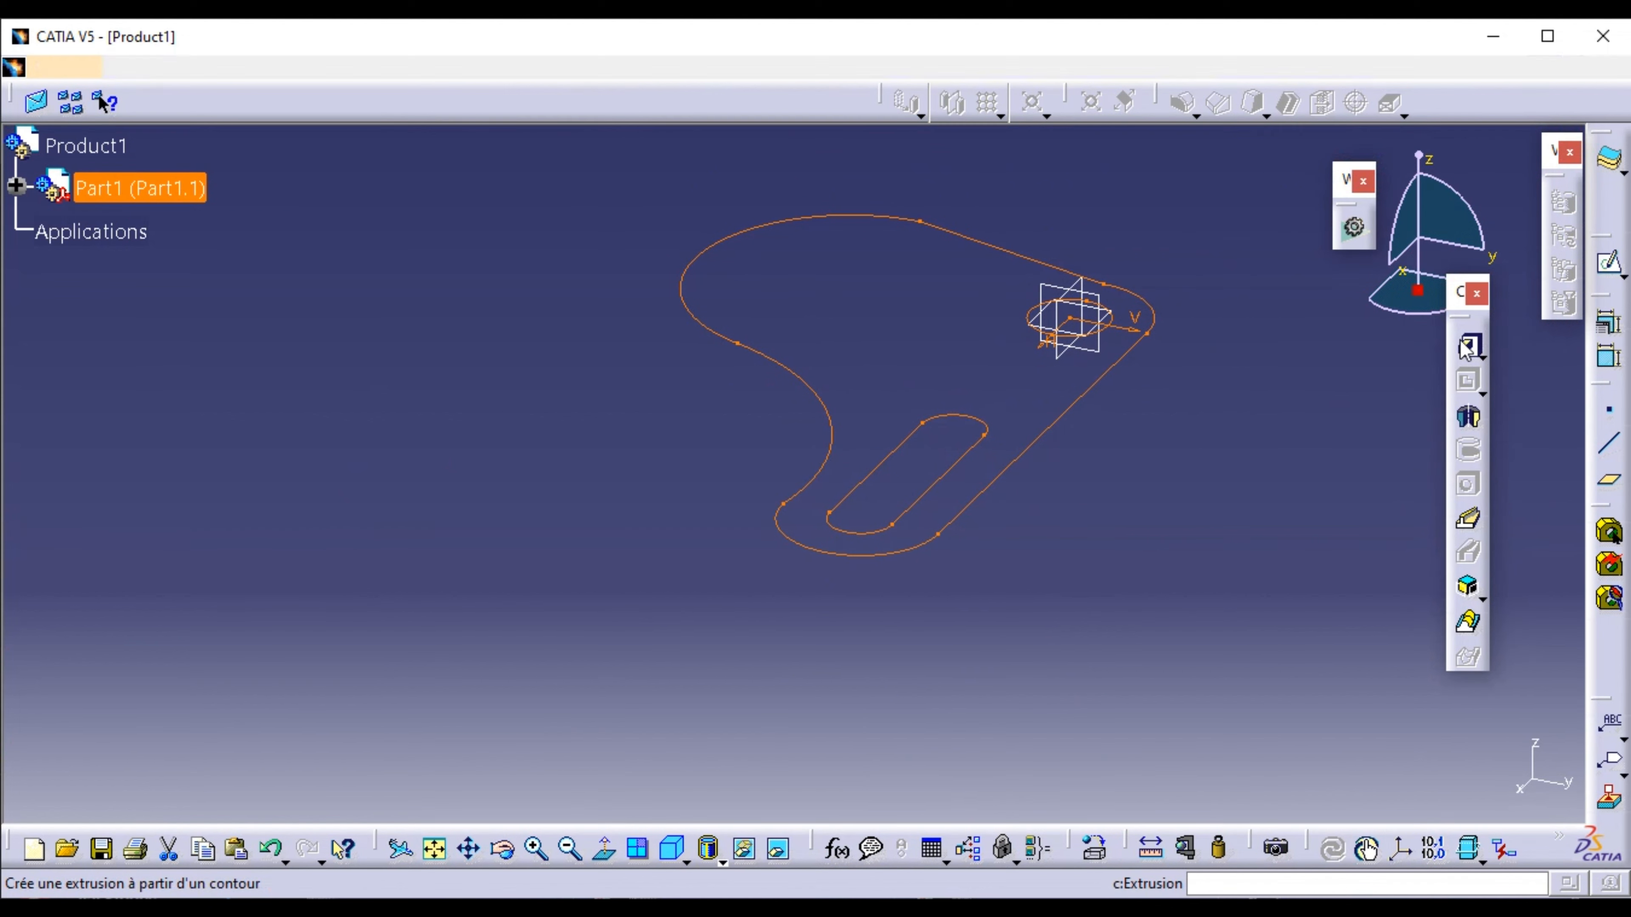
{"action": "left_click", "coordinate": [974, 528]}
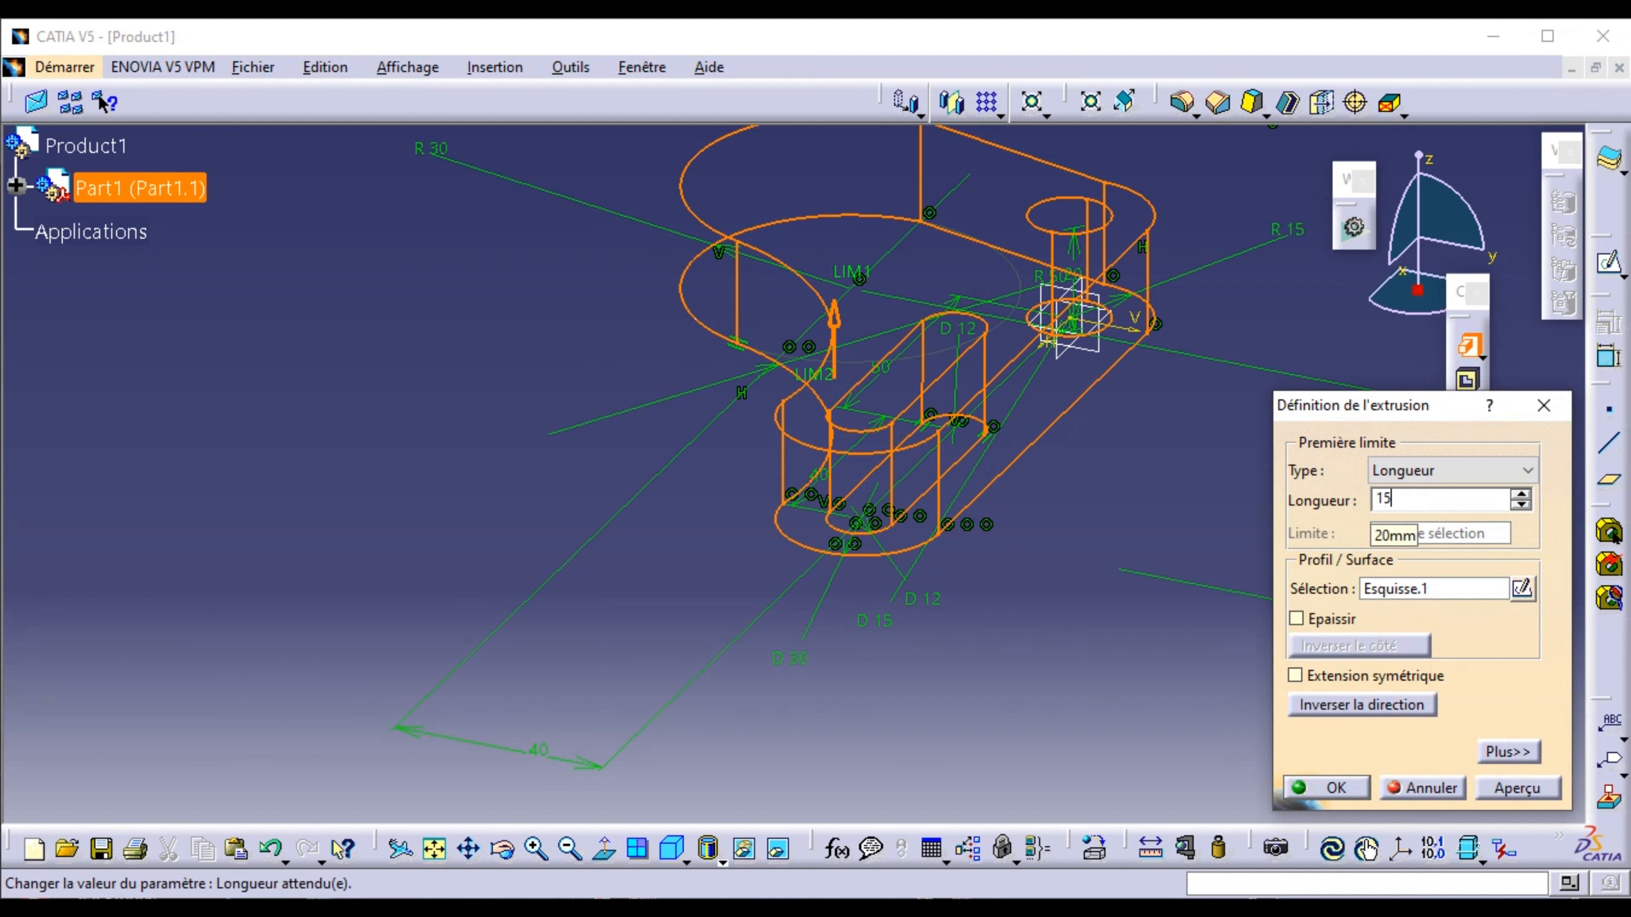
{"action": "left_click", "coordinate": [1326, 785]}
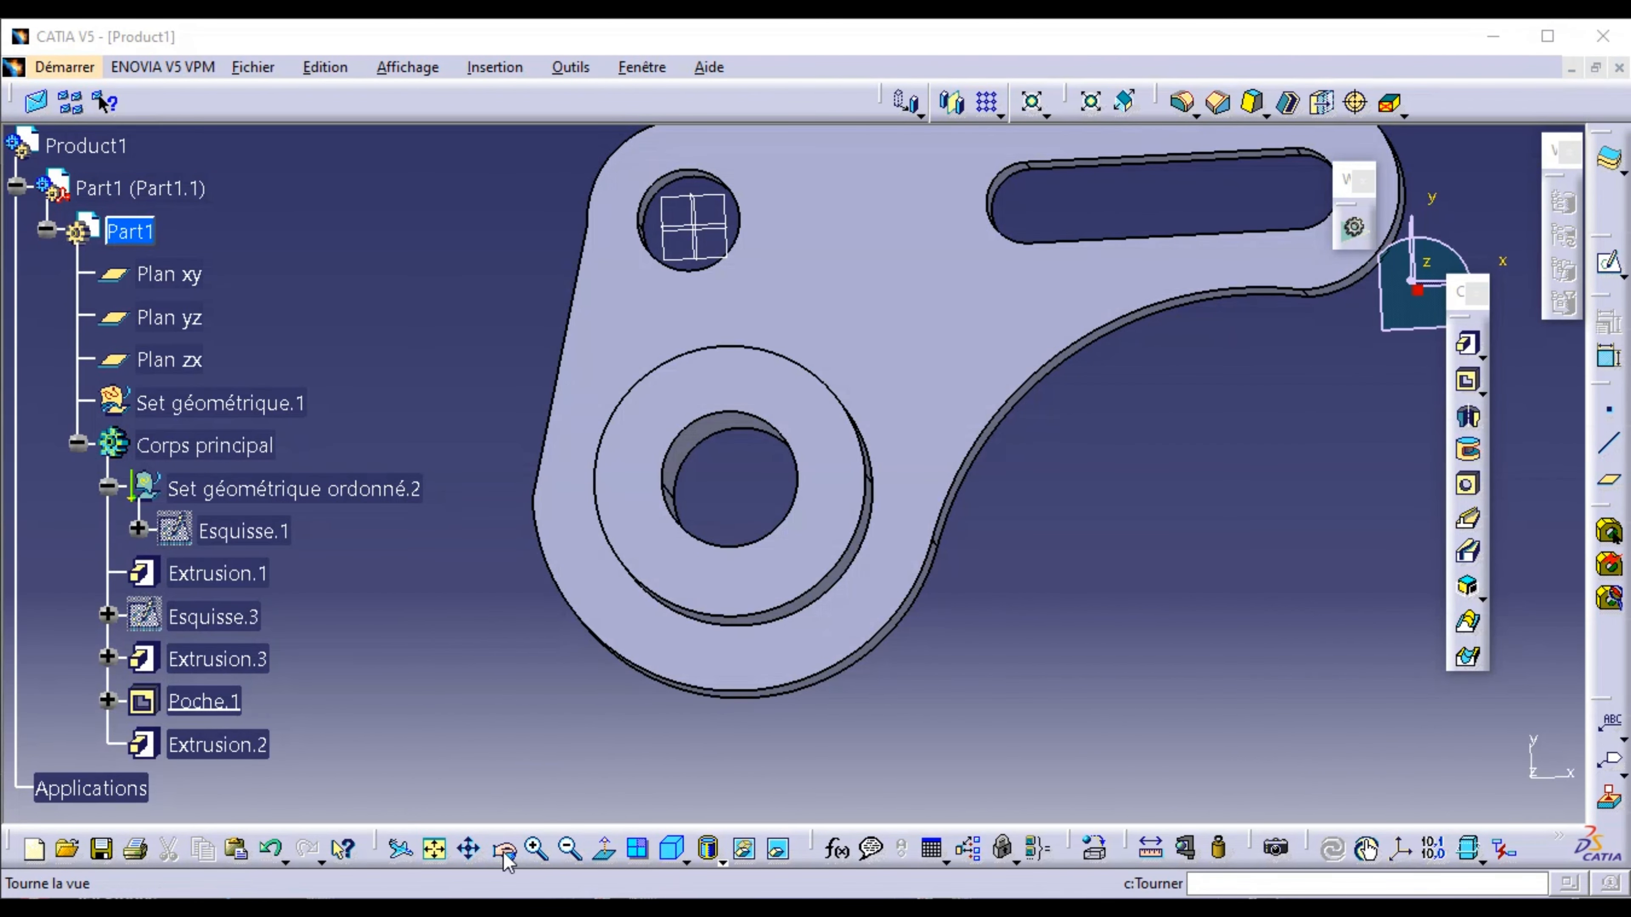
{"action": "left_click", "coordinate": [506, 852]}
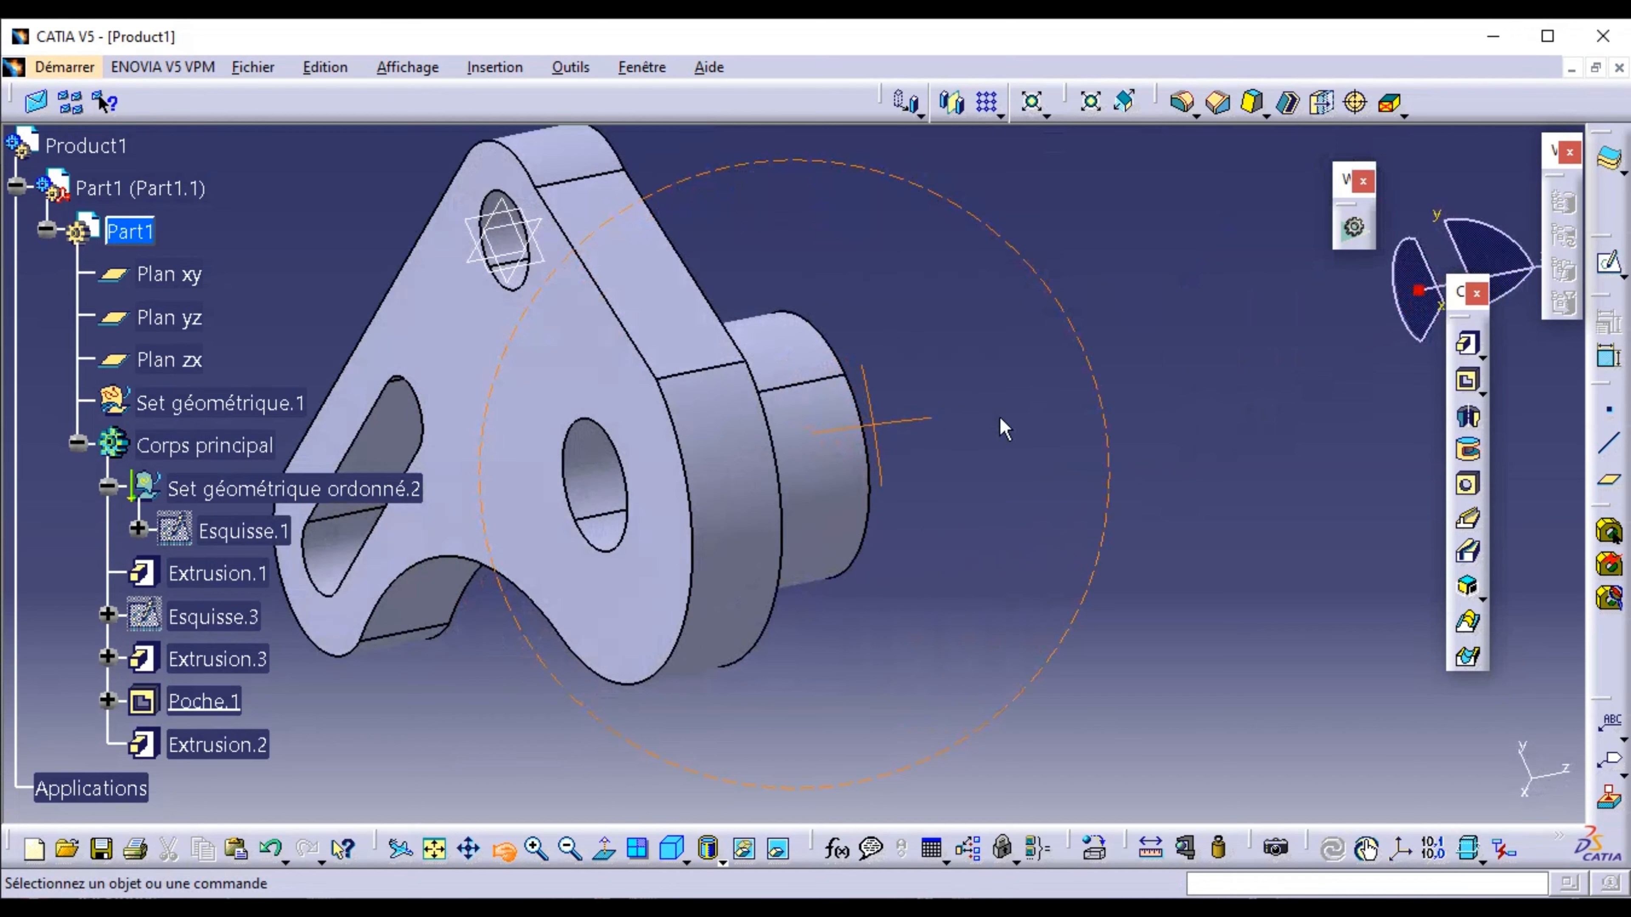